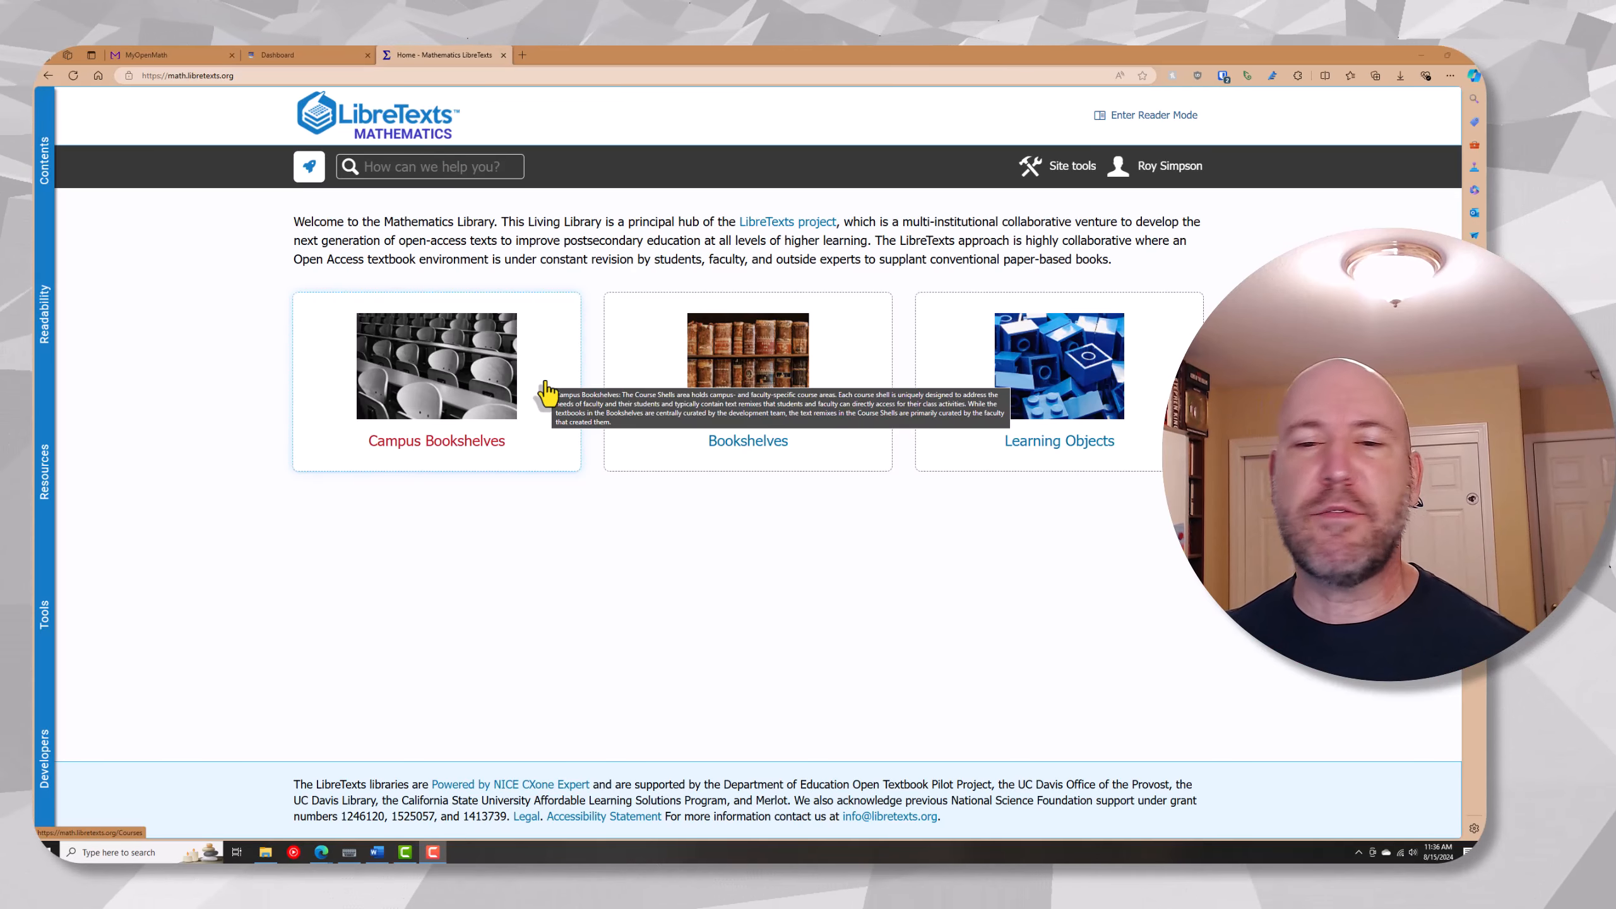
# Open the Cosumnes River College collection in the Campus Bookshelves
pyautogui.click(439, 457)
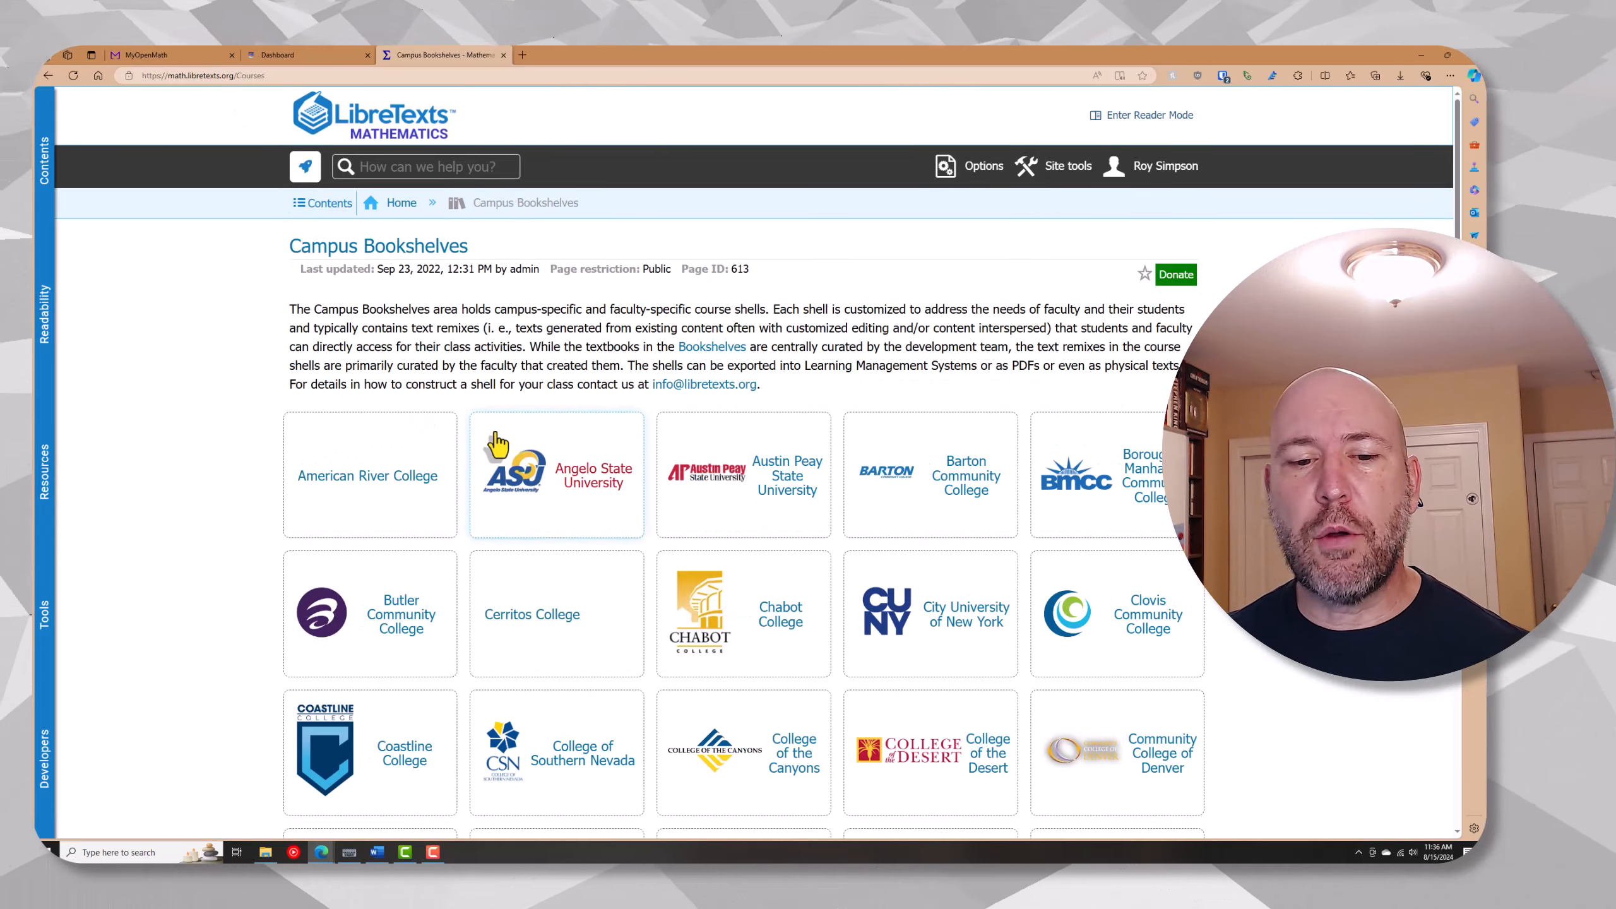
pyautogui.scroll(-1, 496, 444)
pyautogui.scroll(-2, 497, 444)
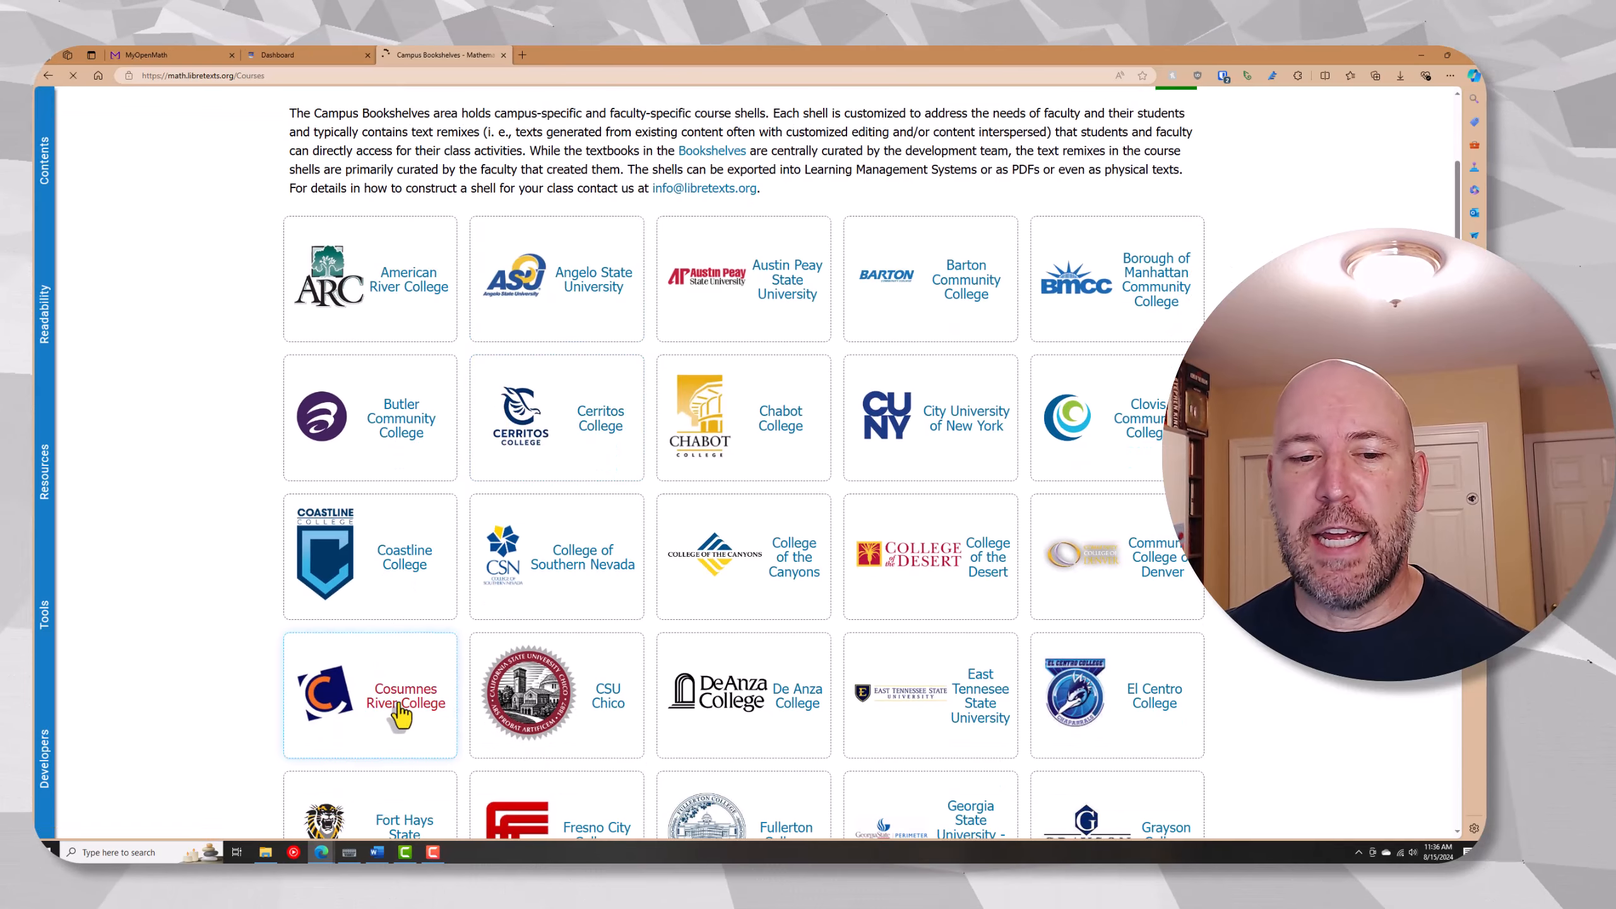
pyautogui.click(402, 707)
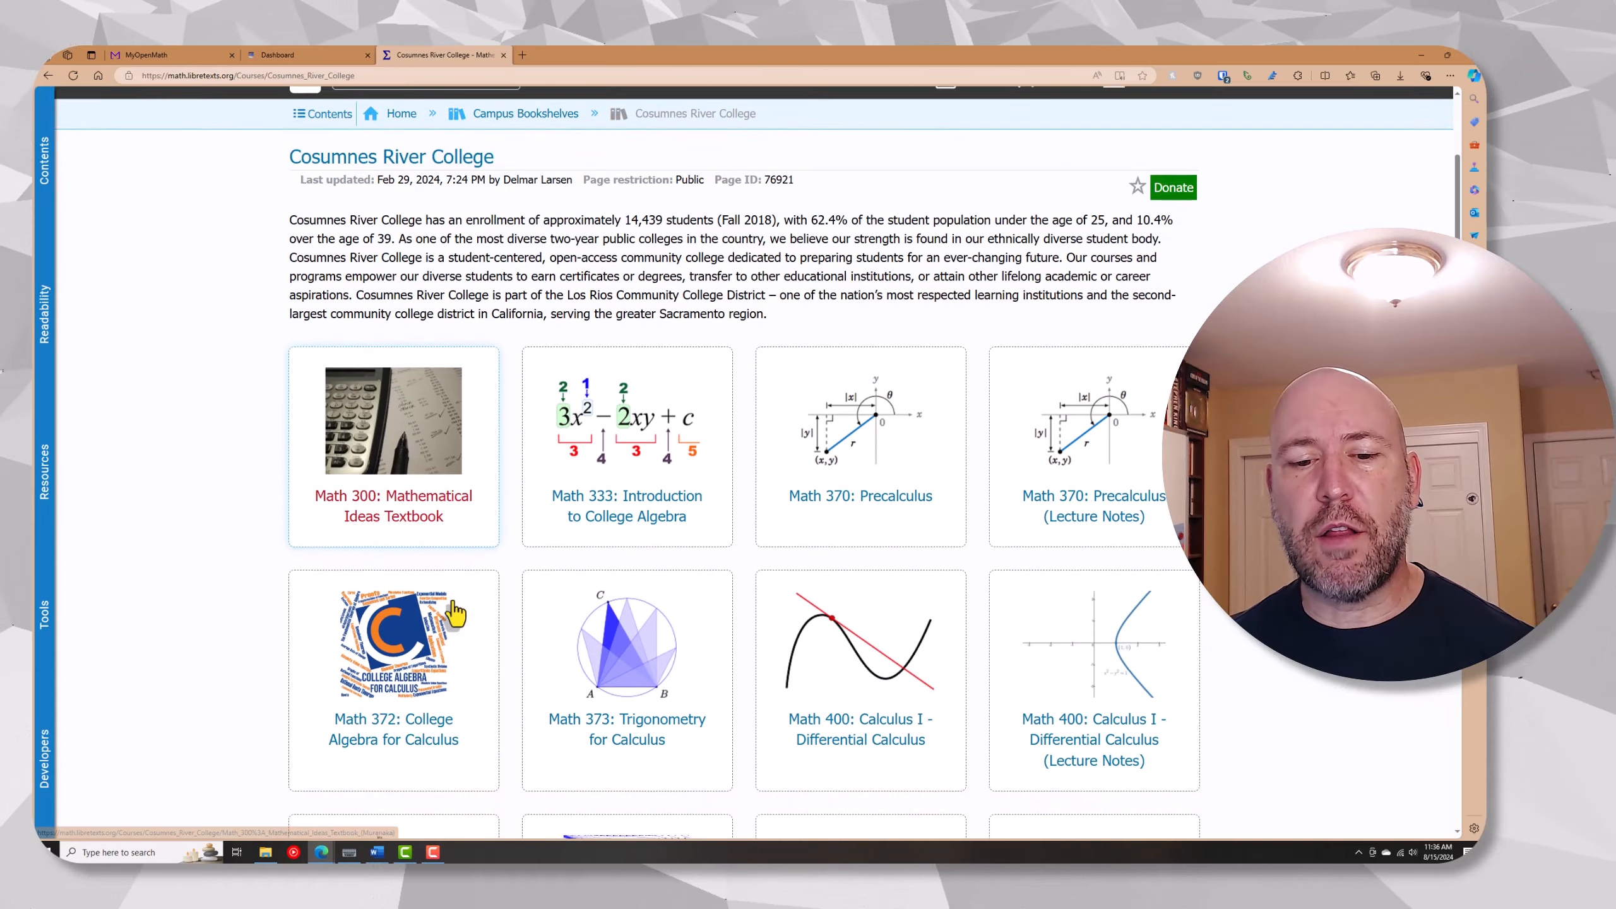
# Look through the Cosumnes River College math textbooks, including the Math 370 and Math 400 titles
pyautogui.scroll(-2, 455, 613)
pyautogui.scroll(3, 456, 613)
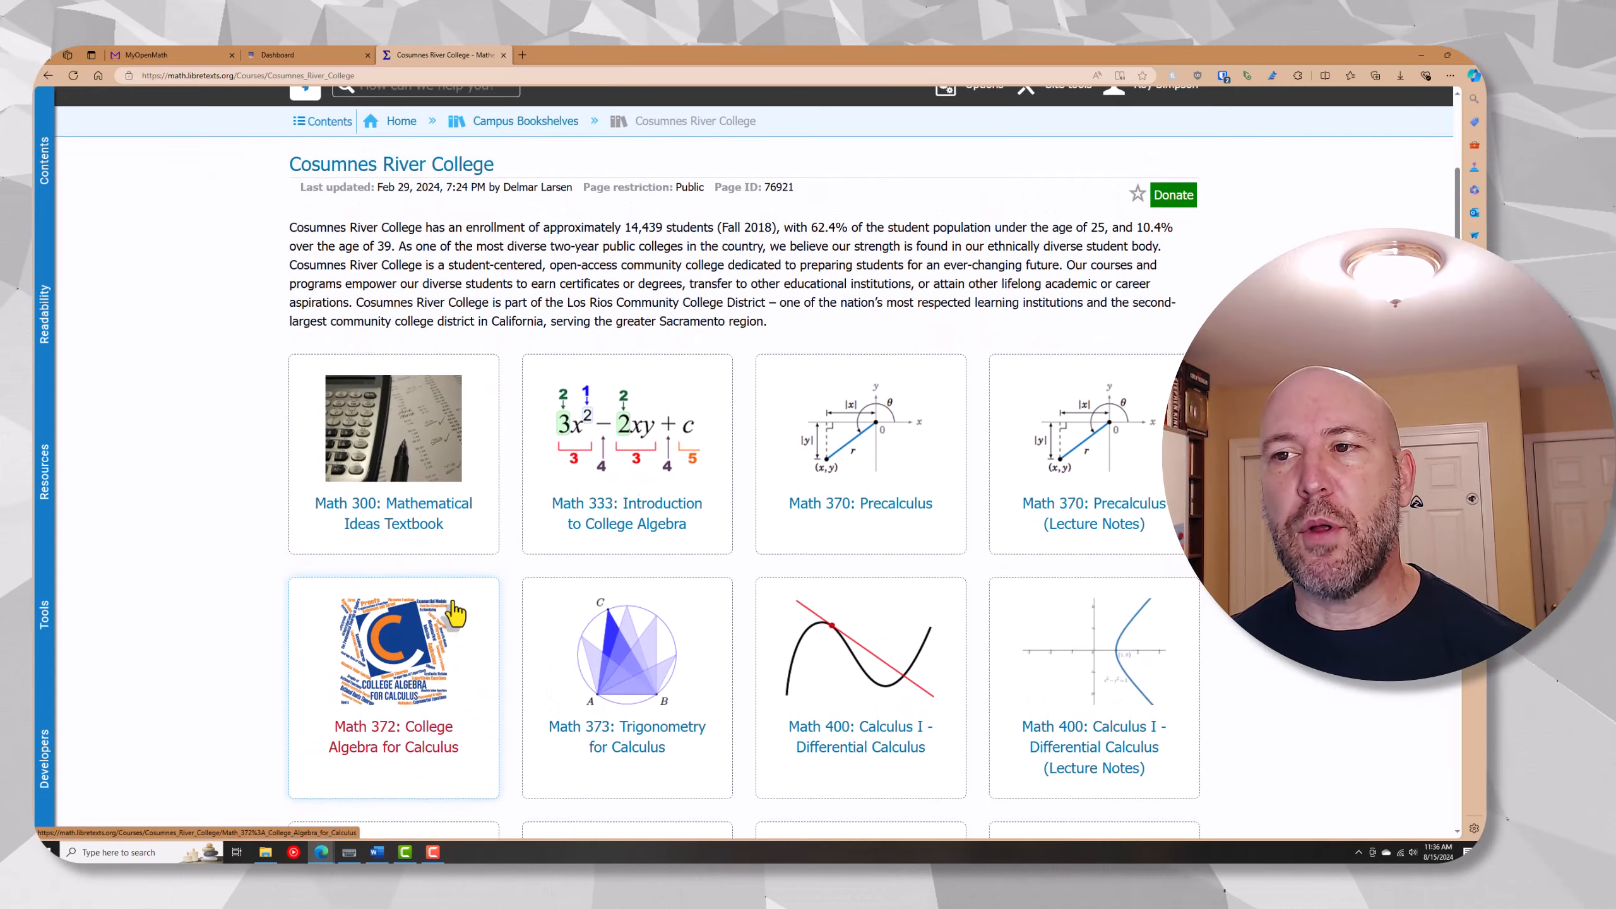
pyautogui.scroll(1, 456, 613)
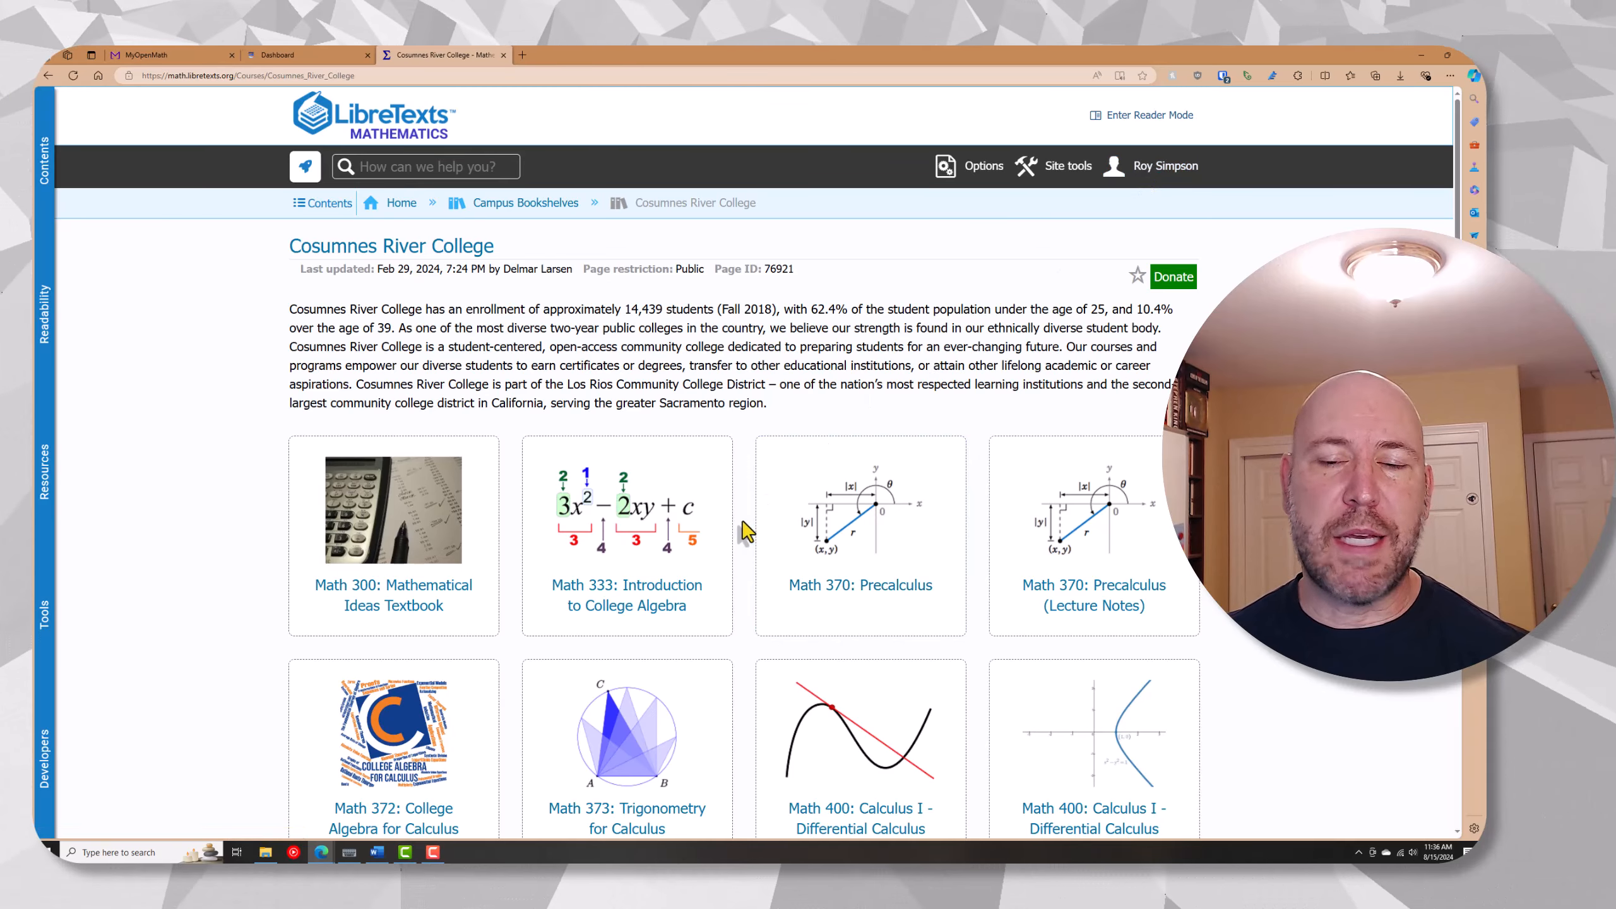
pyautogui.scroll(-3, 745, 532)
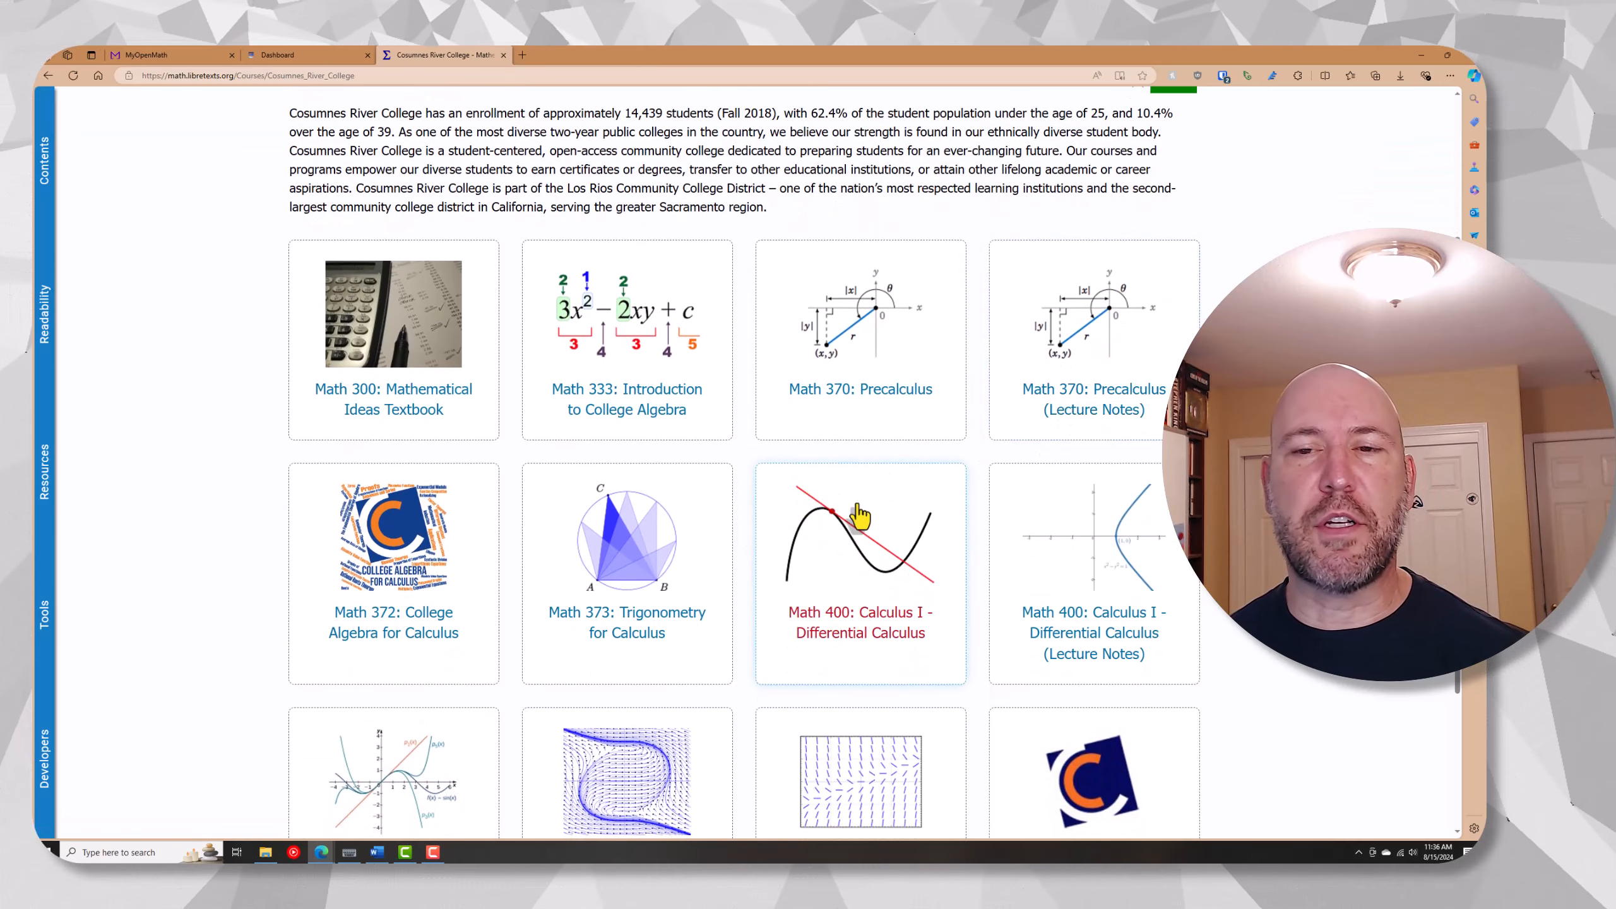
pyautogui.scroll(3, 859, 516)
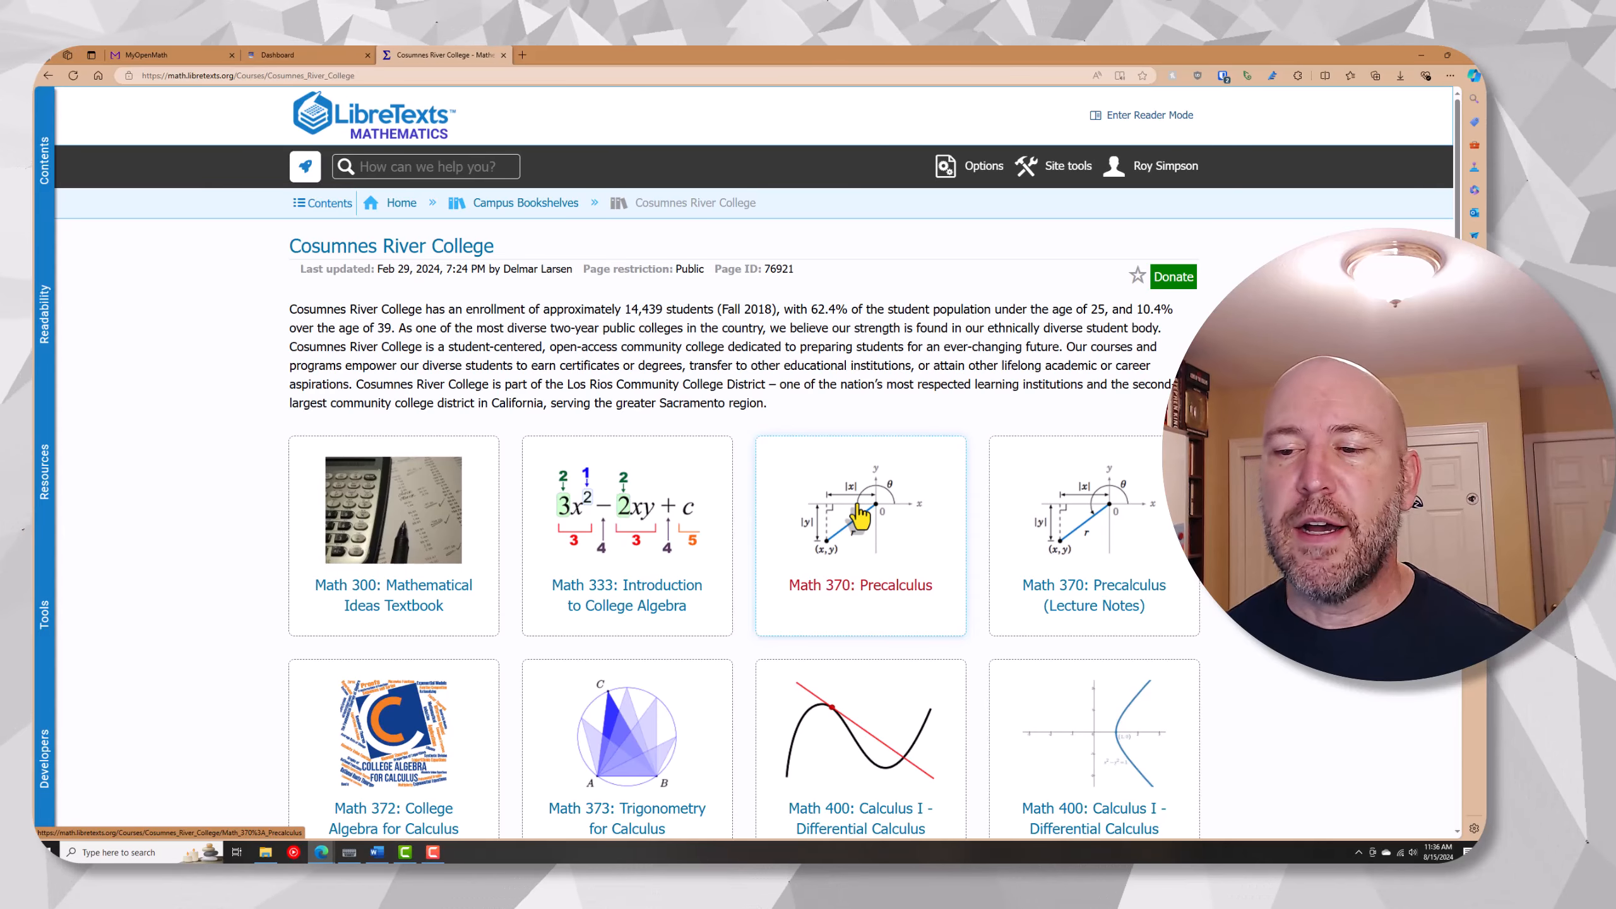
pyautogui.scroll(-2, 859, 515)
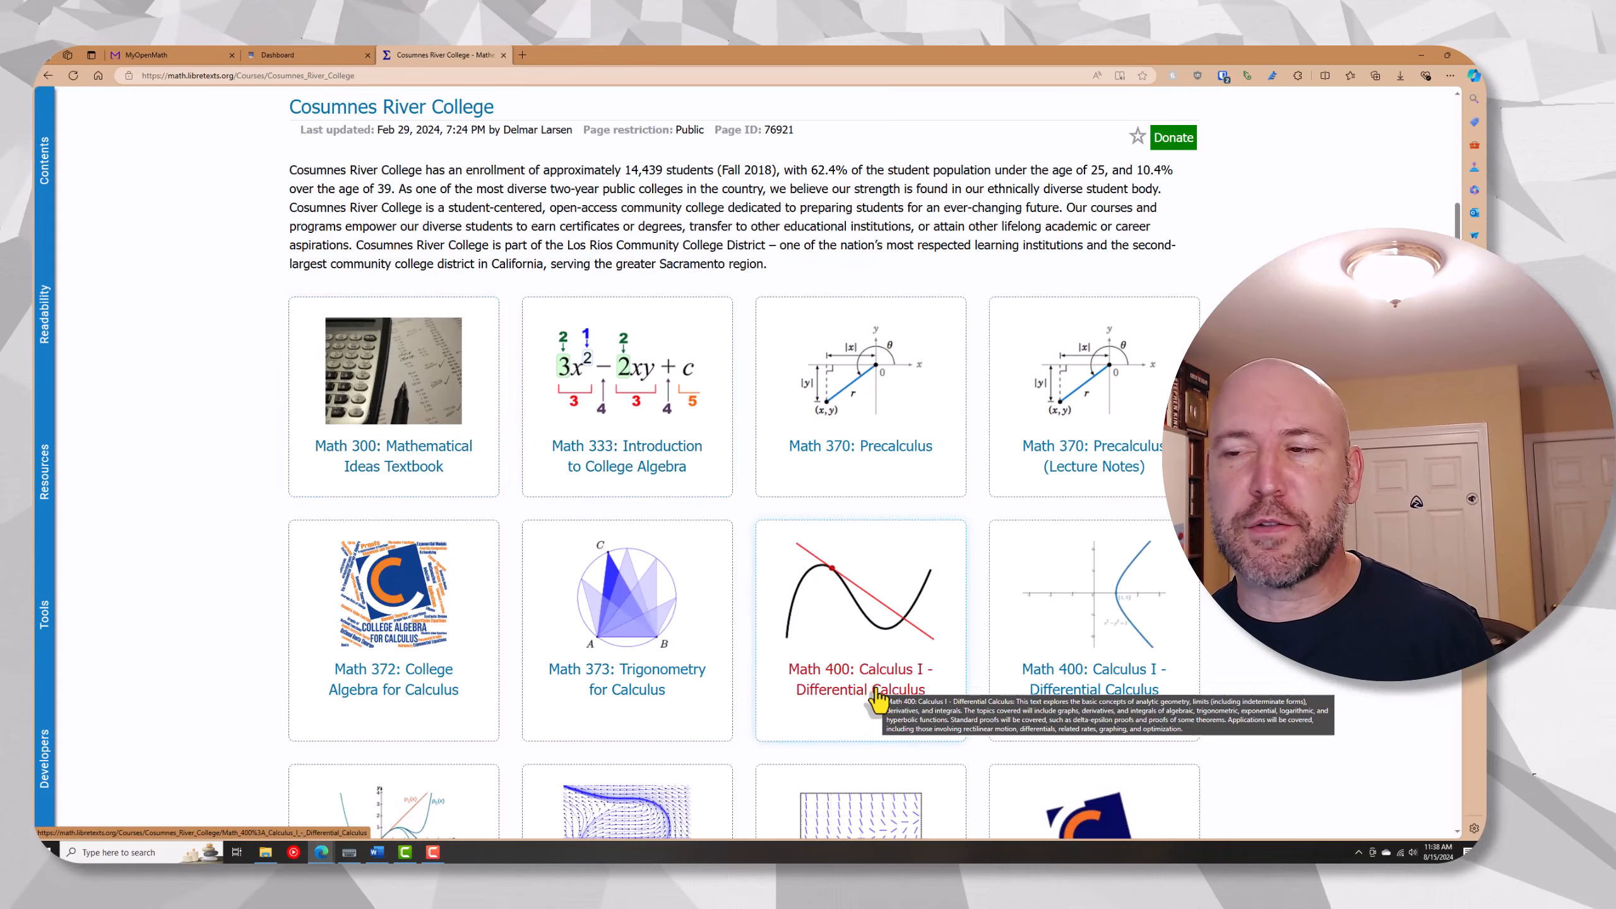
pyautogui.scroll(2, 924, 374)
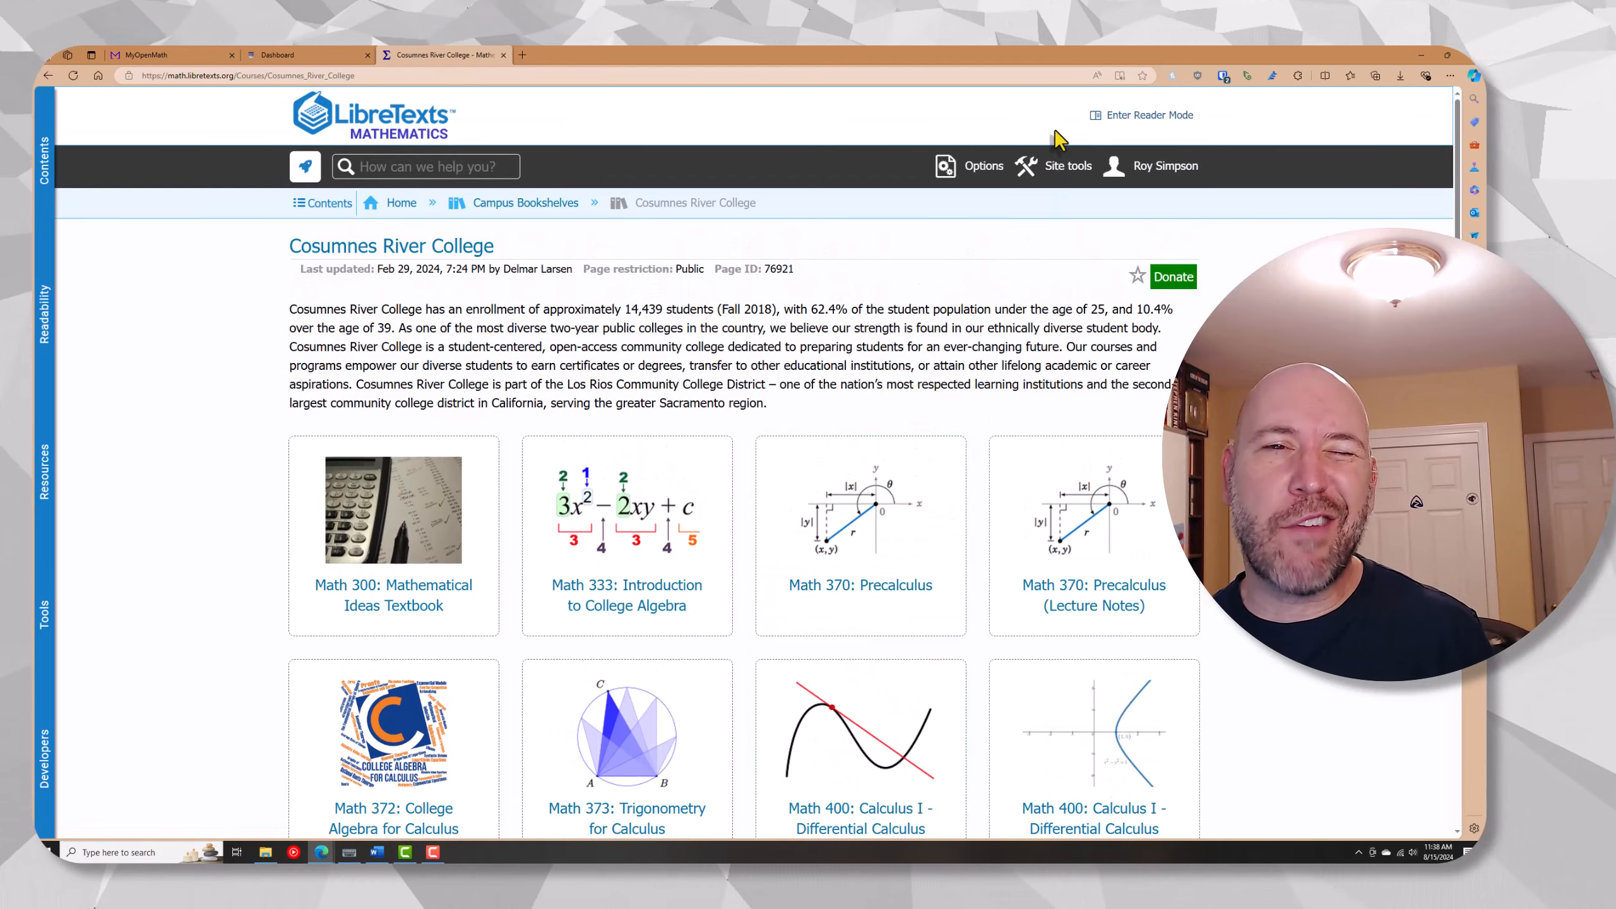
pyautogui.scroll(-2, 796, 477)
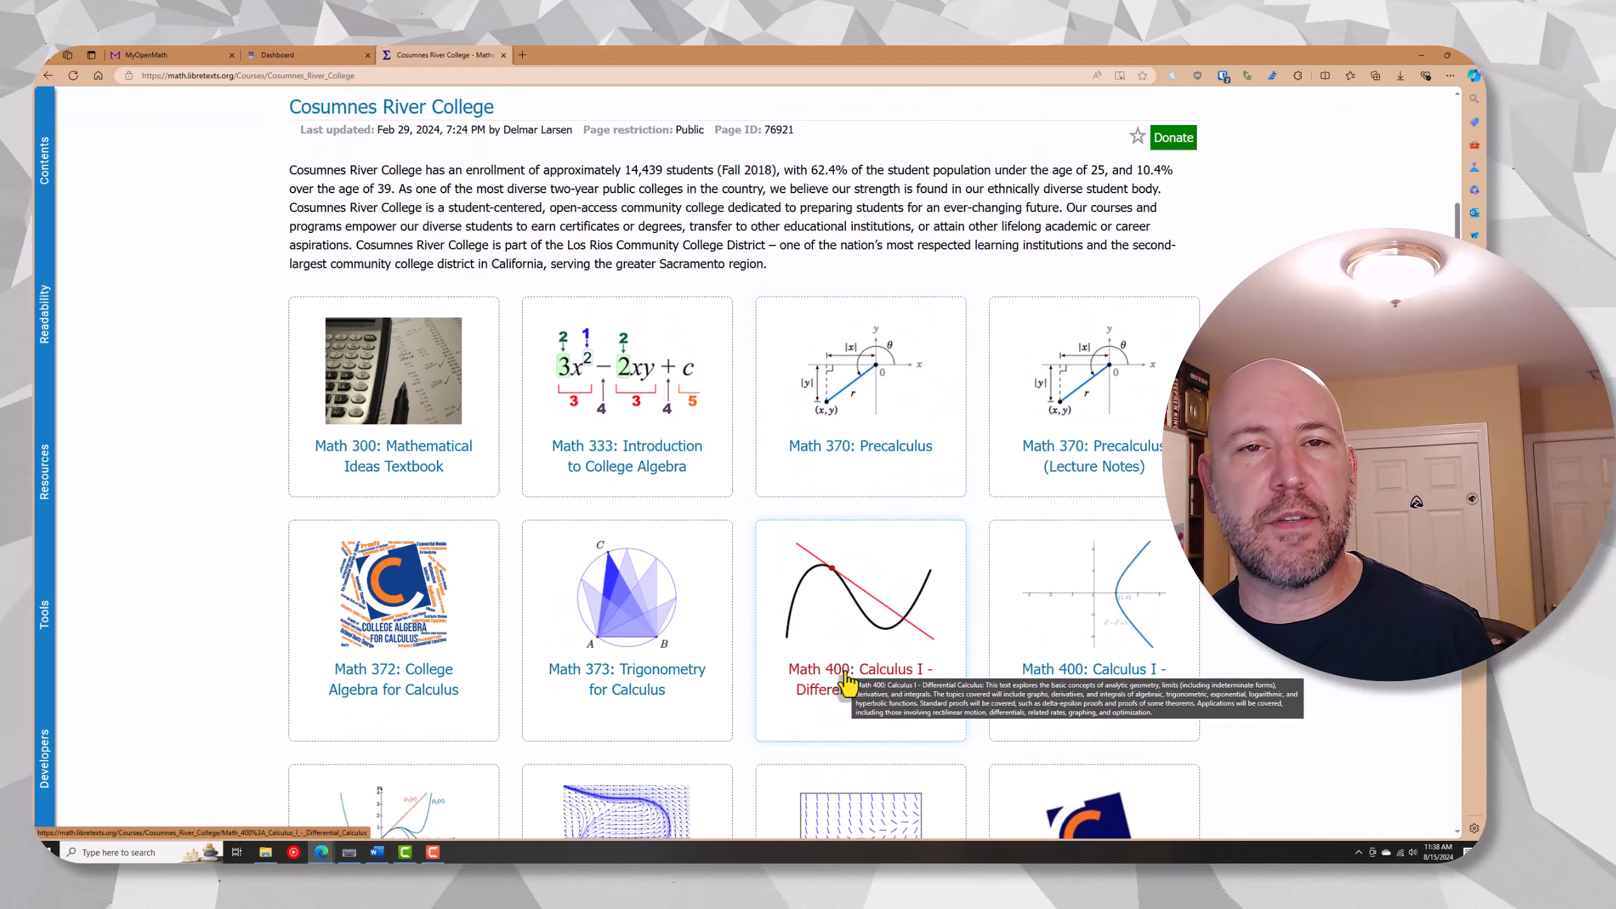
pyautogui.scroll(2, 847, 684)
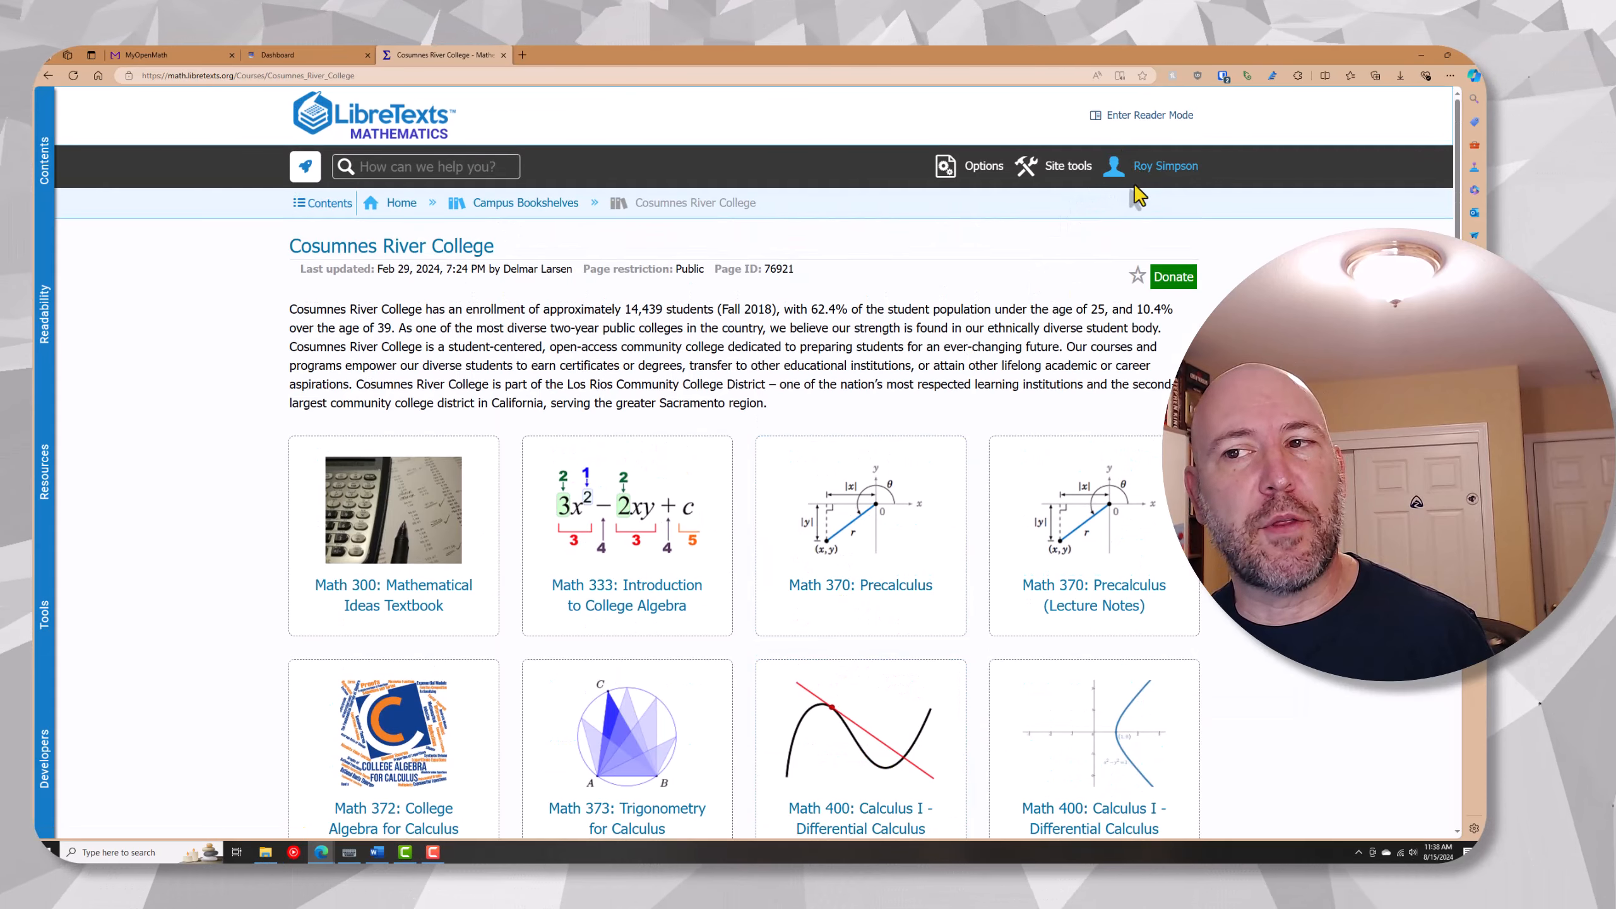
pyautogui.scroll(-2, 941, 444)
pyautogui.scroll(-1, 941, 444)
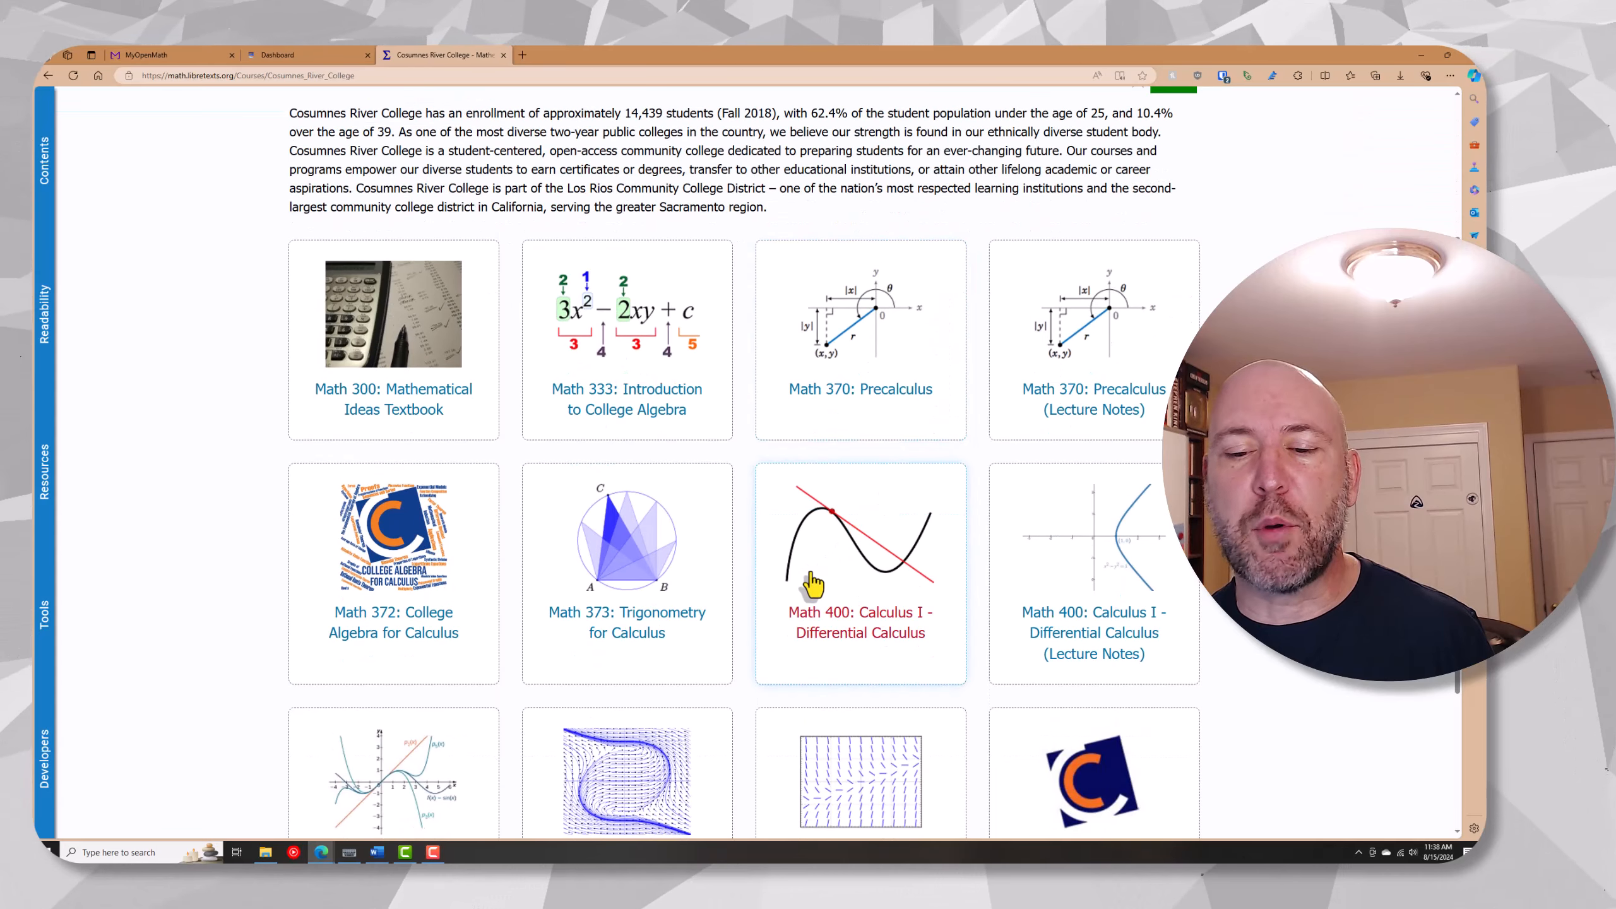
# Open the Math 400: Calculus I - Differential Calculus textbook and download its LMS import file
pyautogui.click(825, 642)
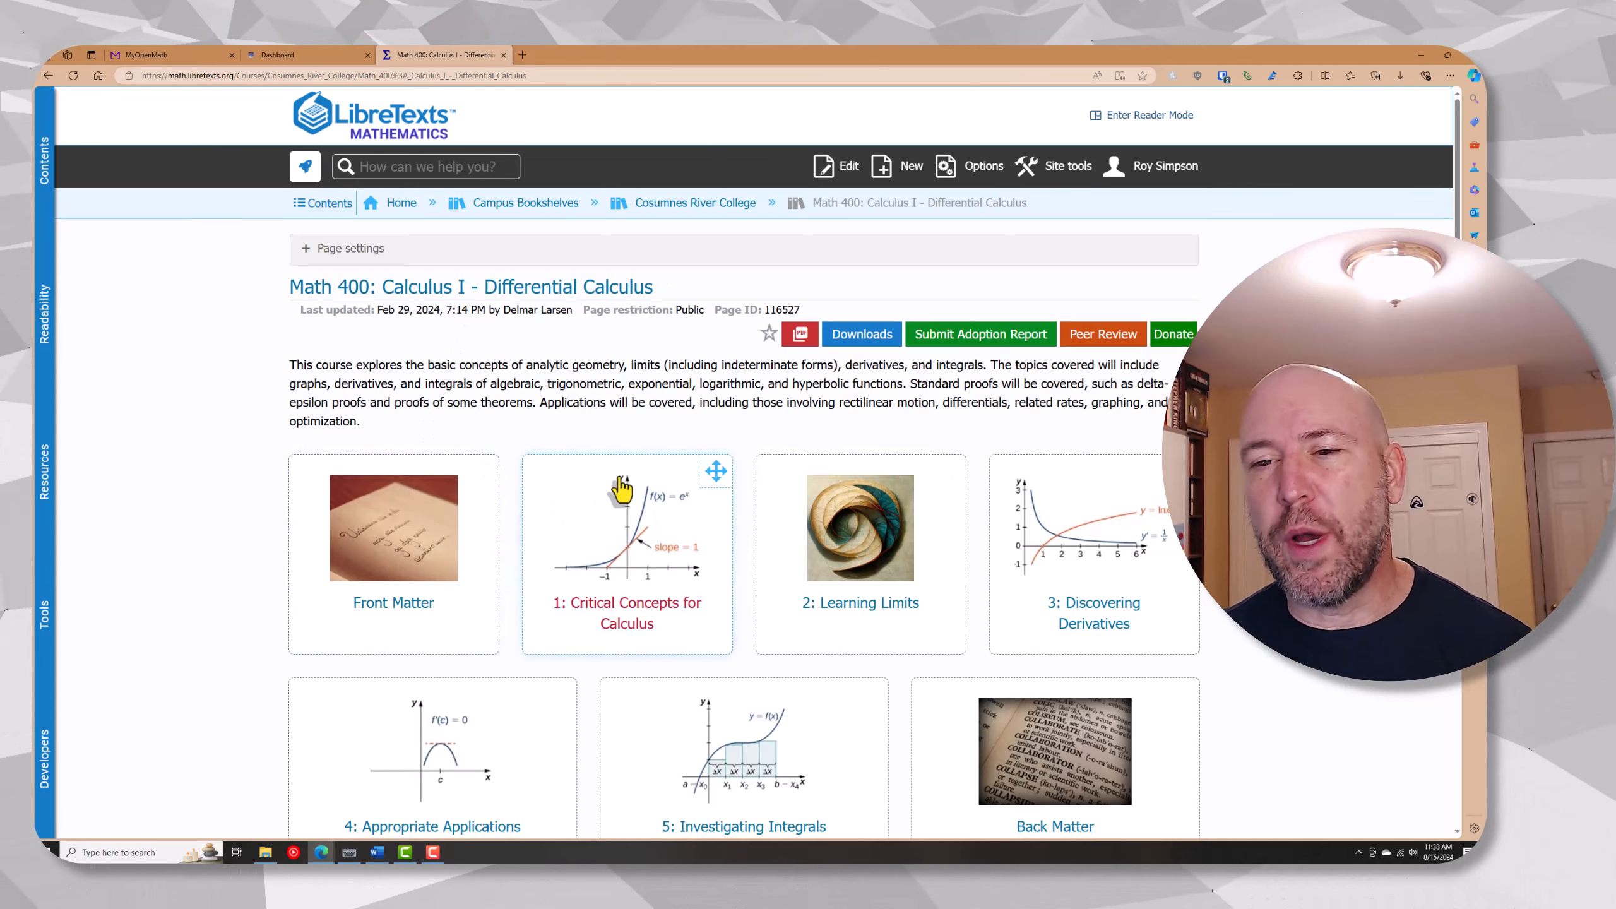
pyautogui.click(861, 336)
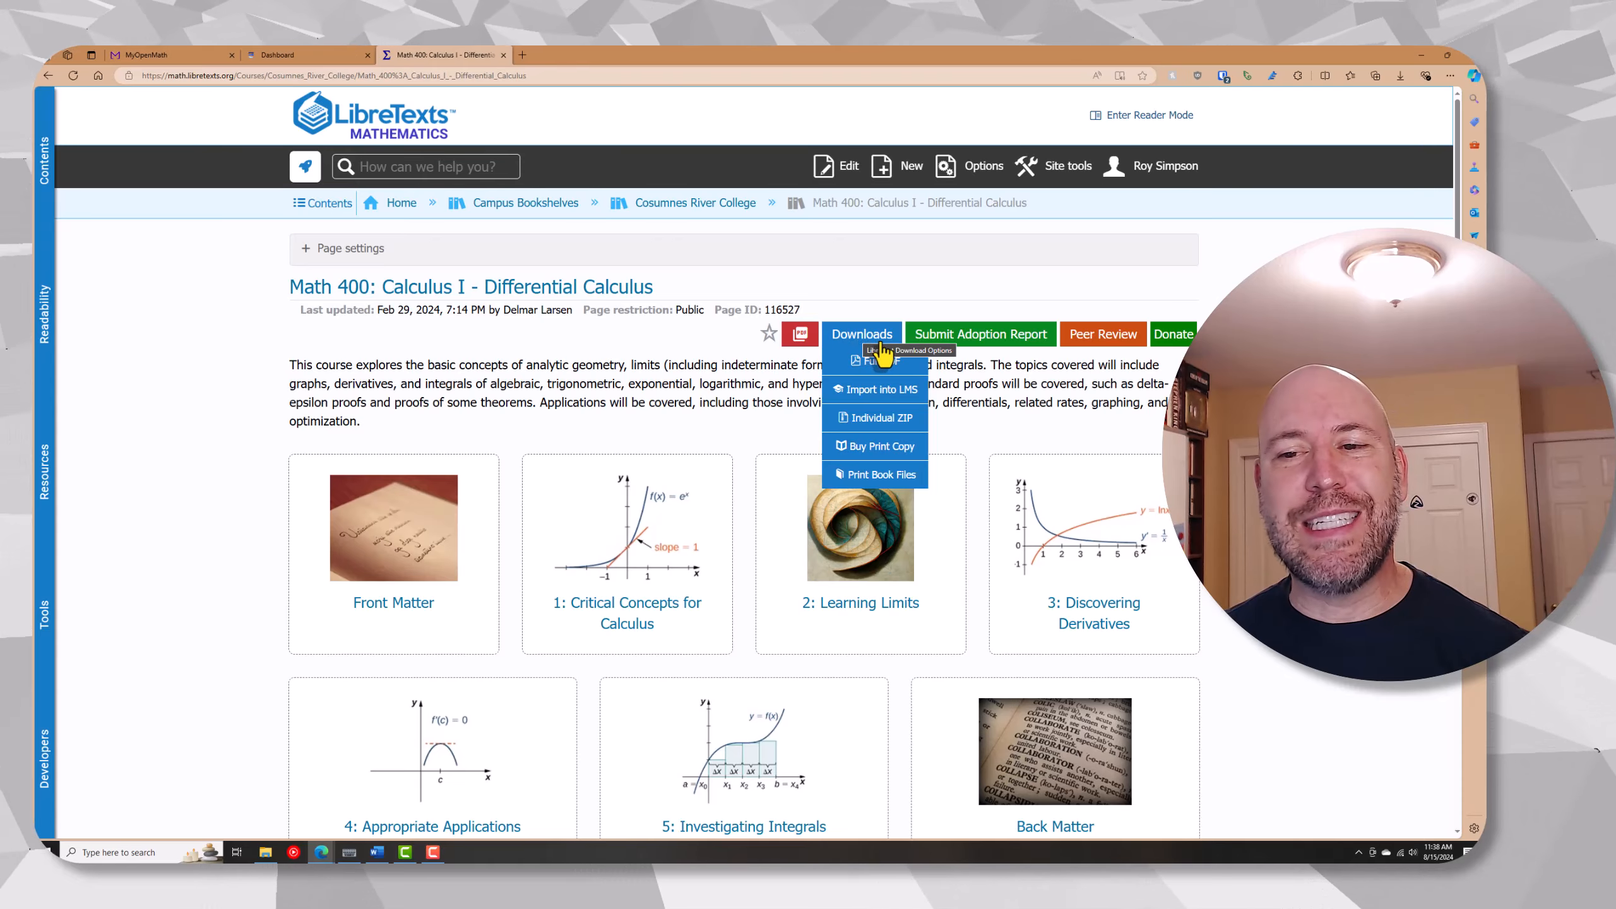
pyautogui.moveTo(857, 341)
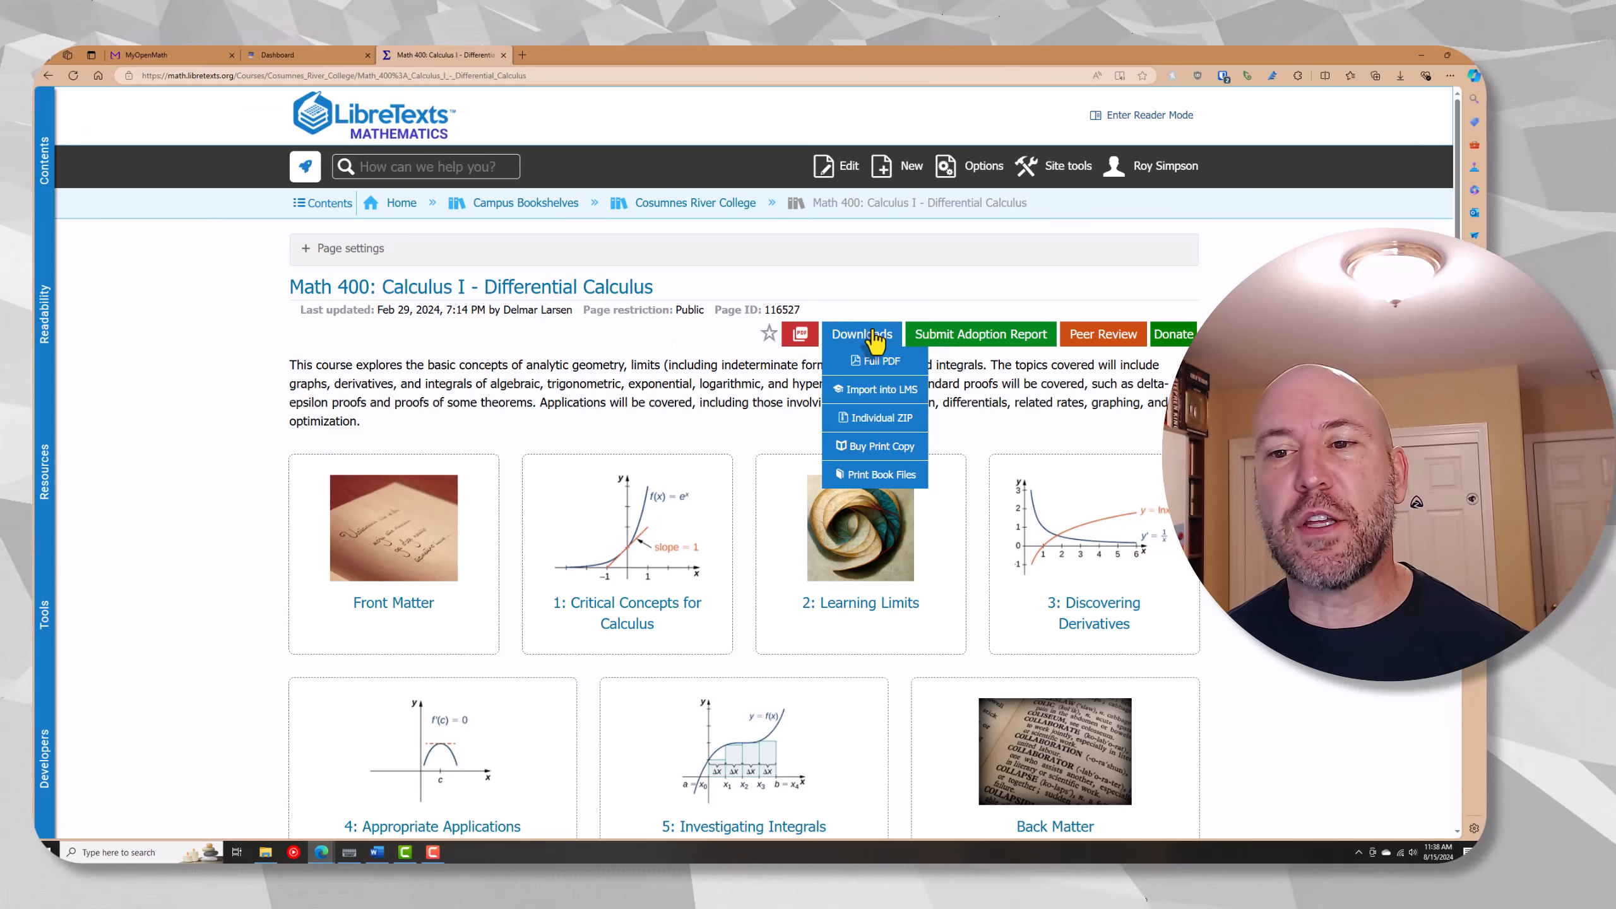
pyautogui.click(876, 391)
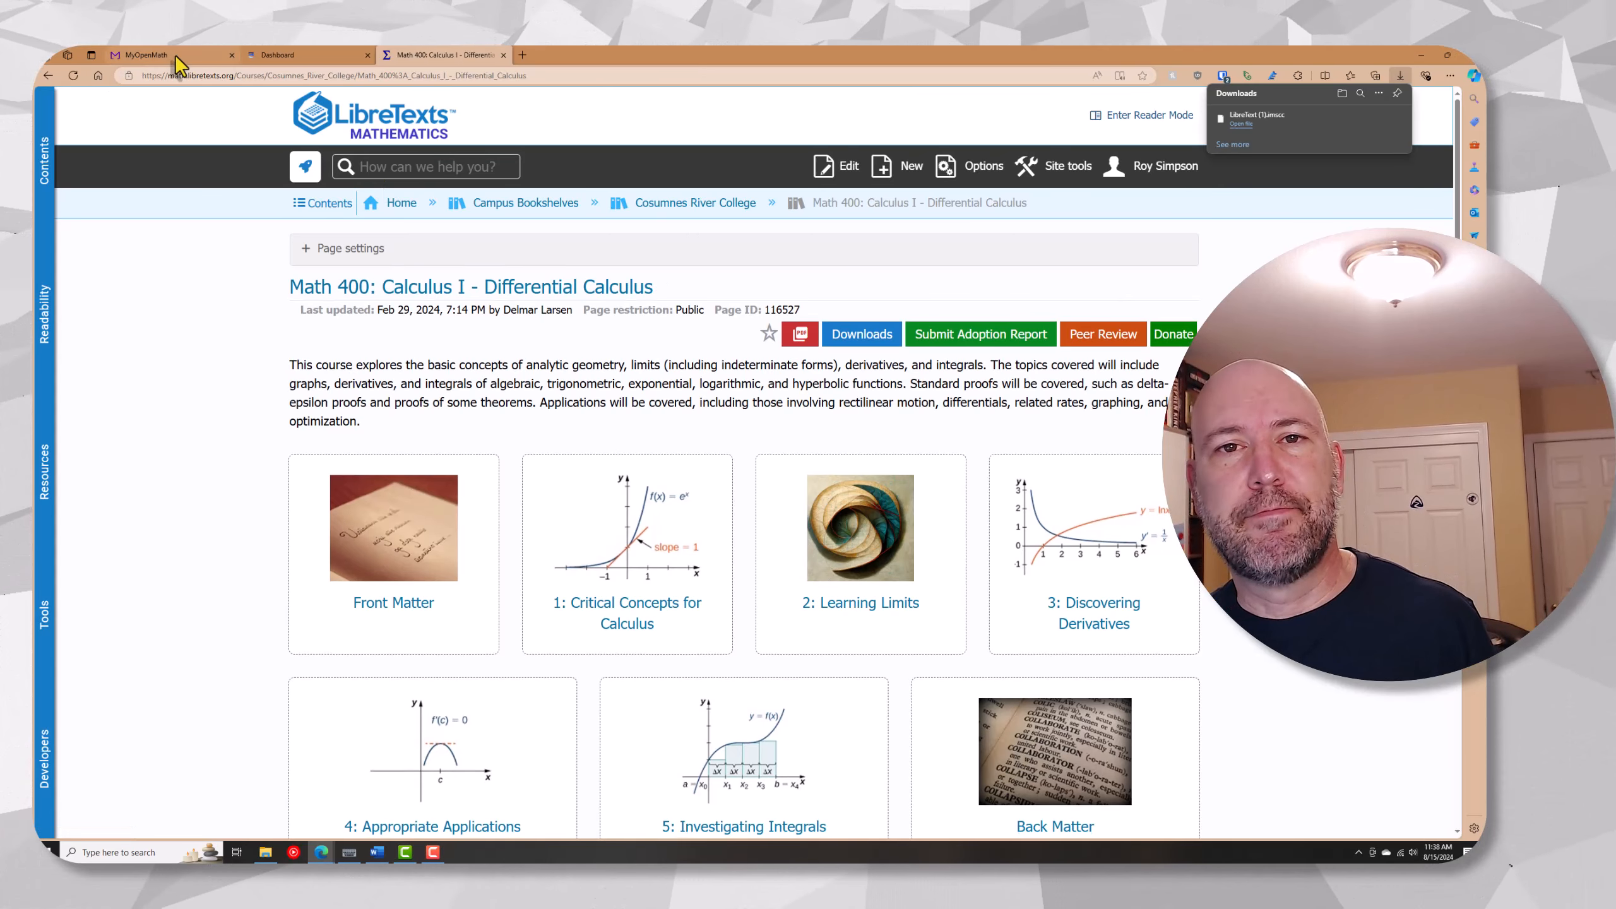
# Switch to the Canvas dashboard and open the unpublished Fall 2024 MATH 400 course
pyautogui.click(287, 58)
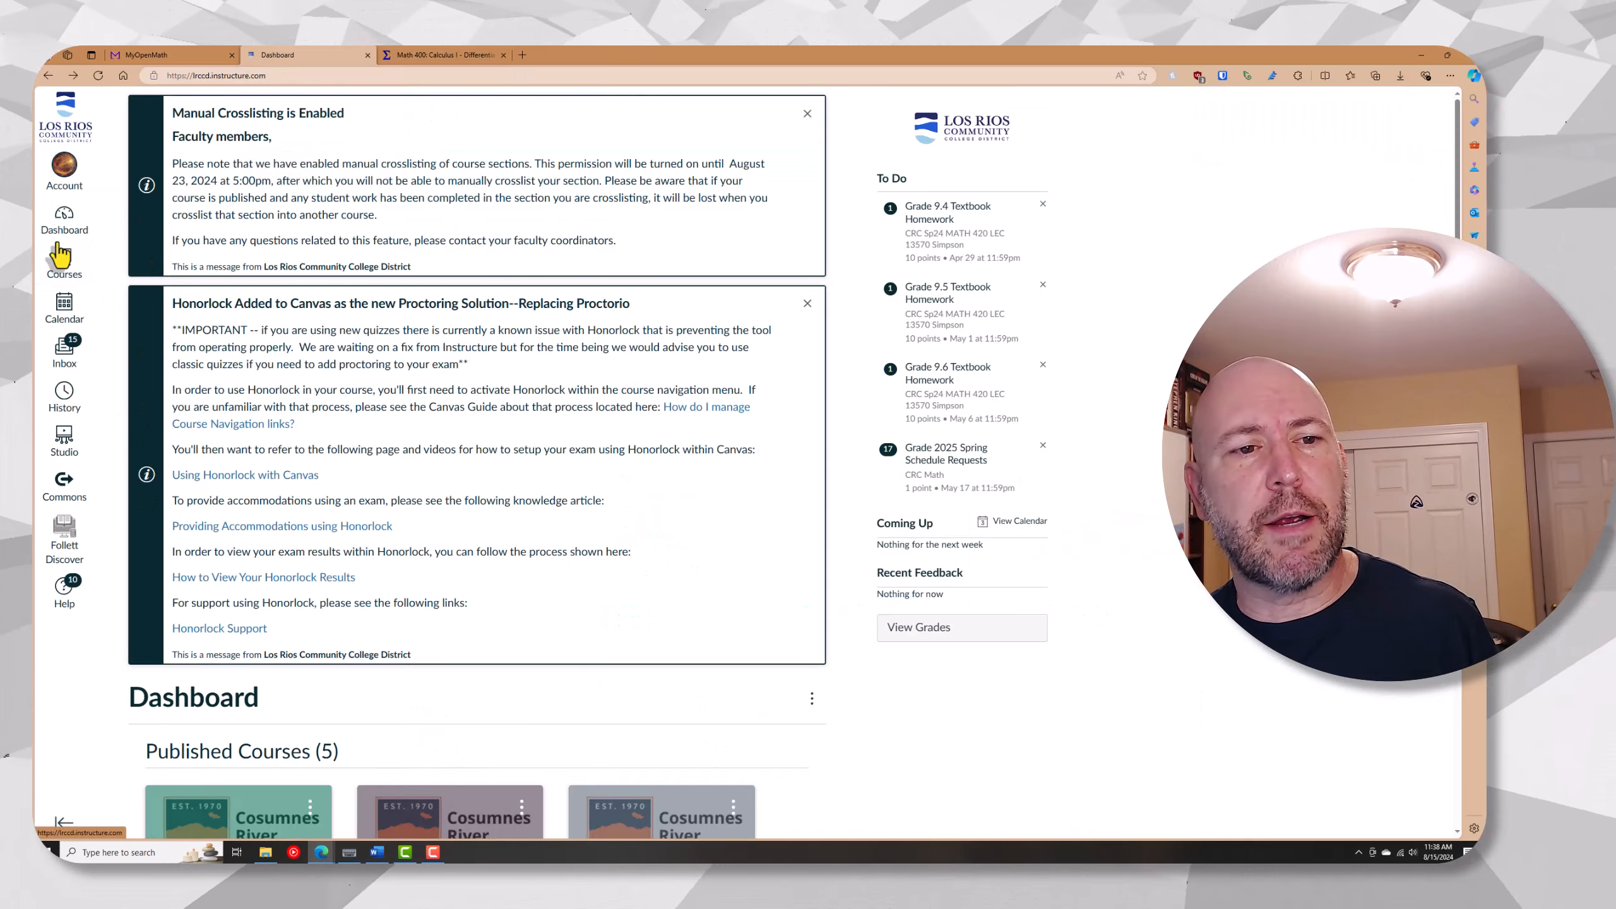
pyautogui.scroll(-6, 178, 493)
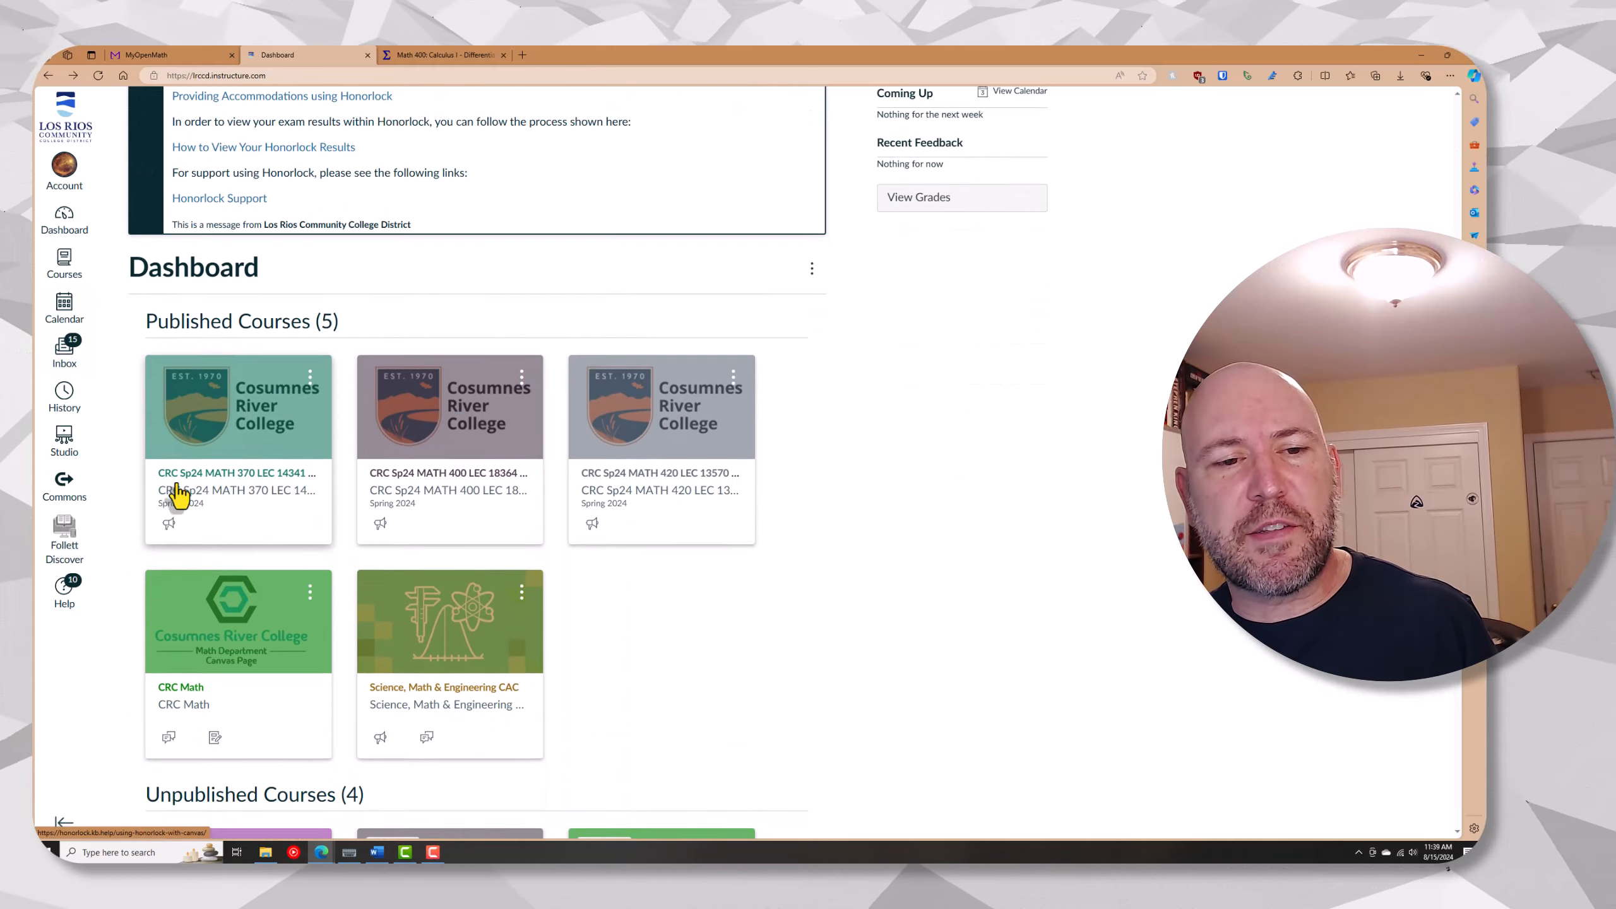
pyautogui.scroll(-1, 178, 493)
pyautogui.scroll(-3, 322, 660)
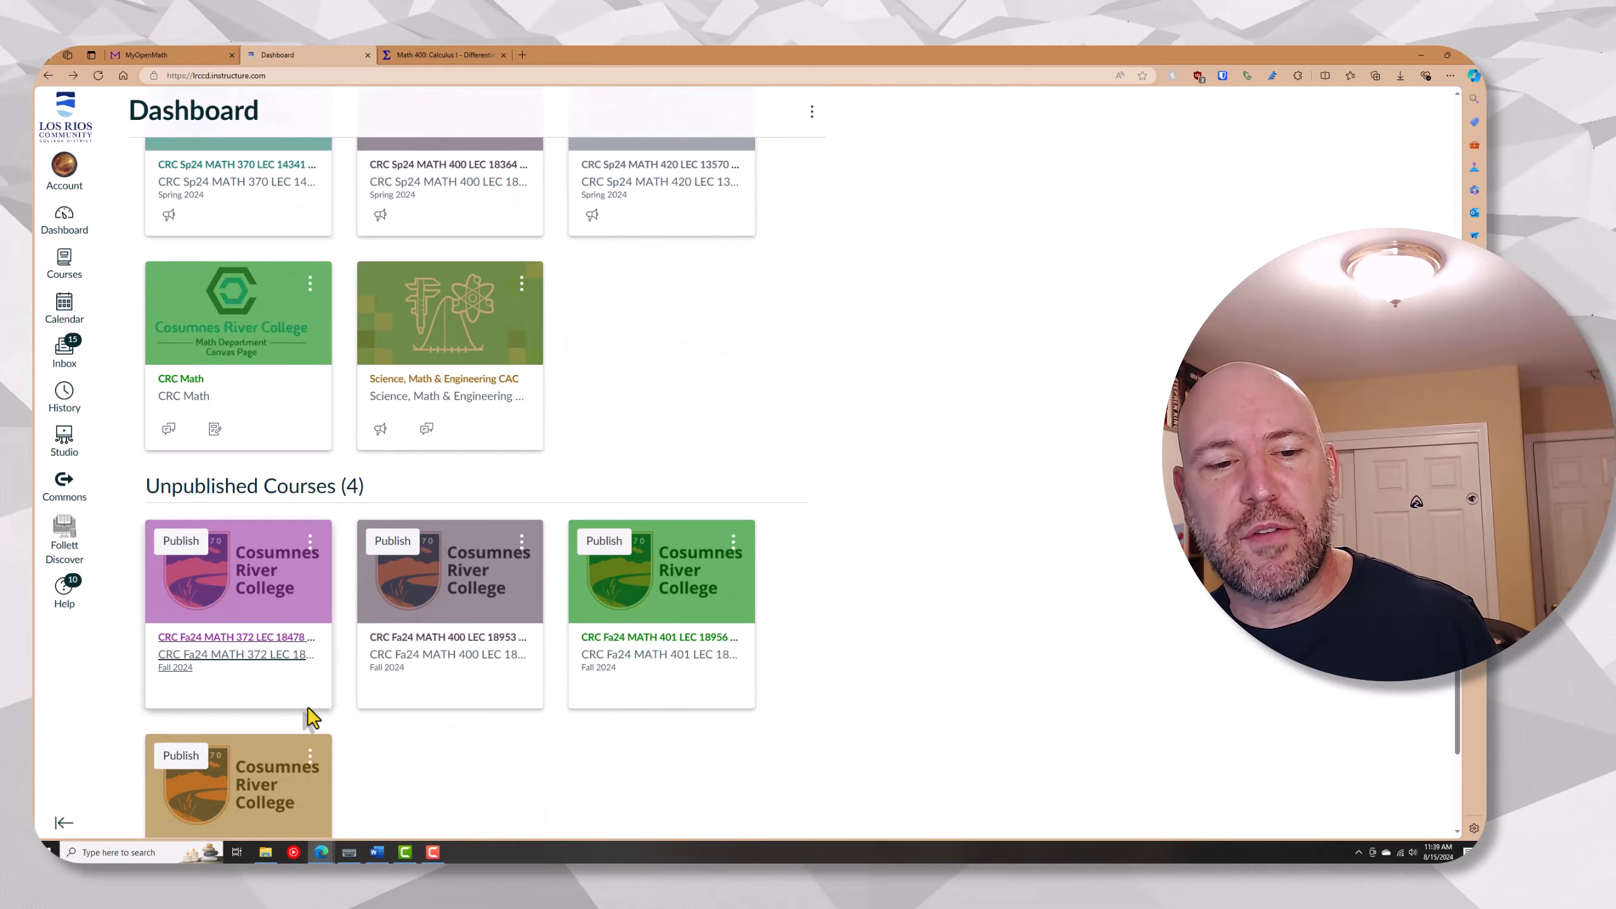
pyautogui.scroll(7, 432, 614)
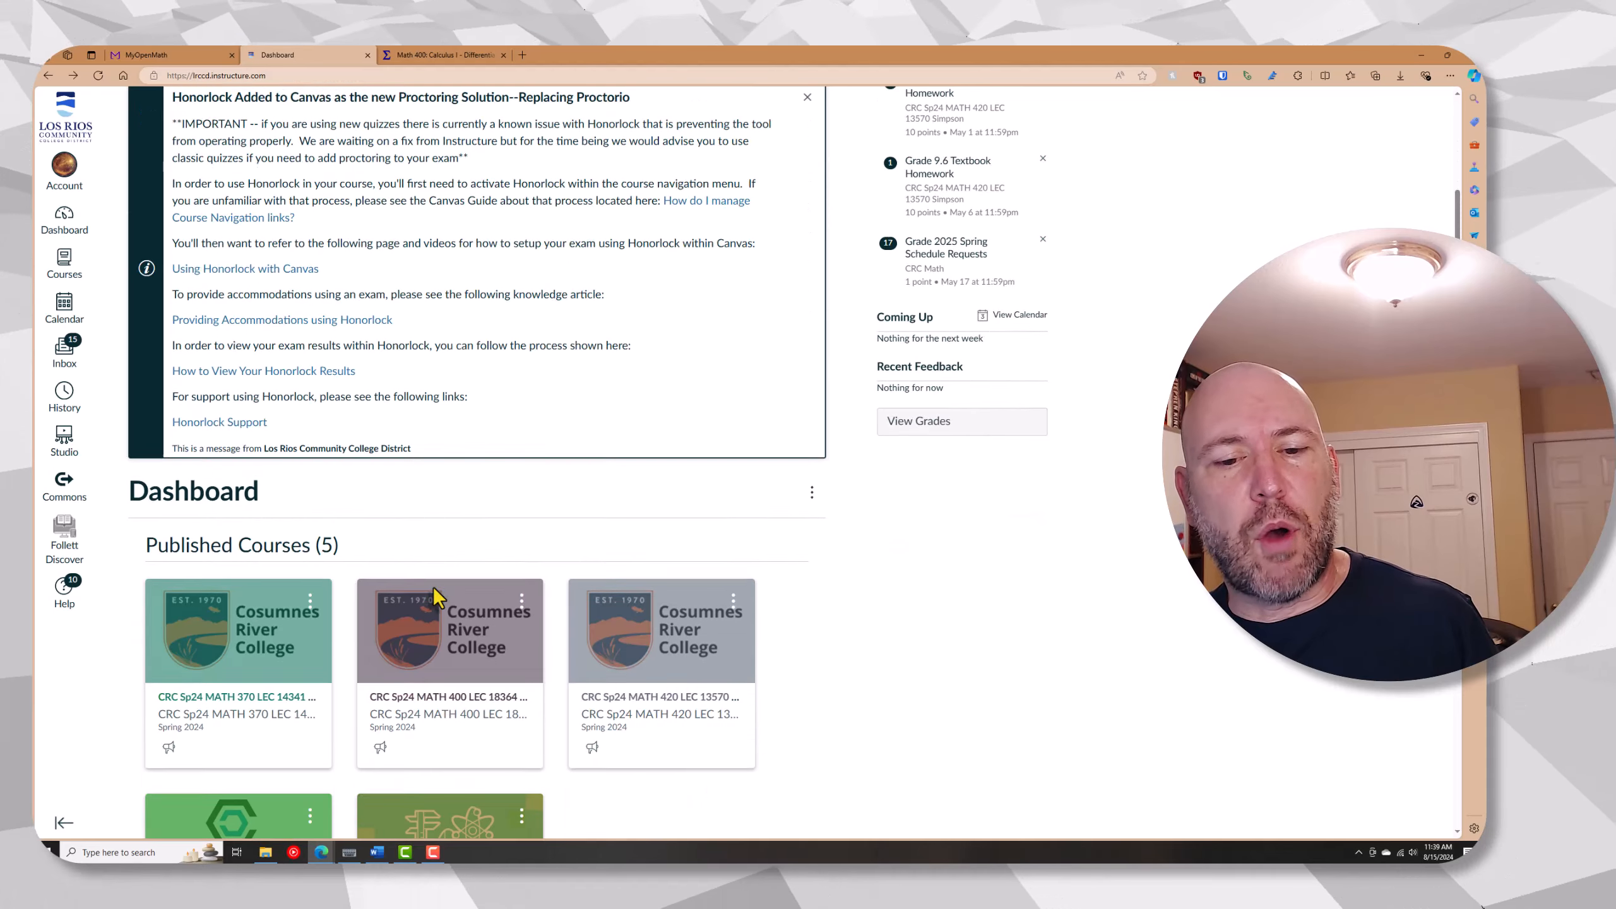
pyautogui.scroll(-8, 438, 599)
pyautogui.click(479, 589)
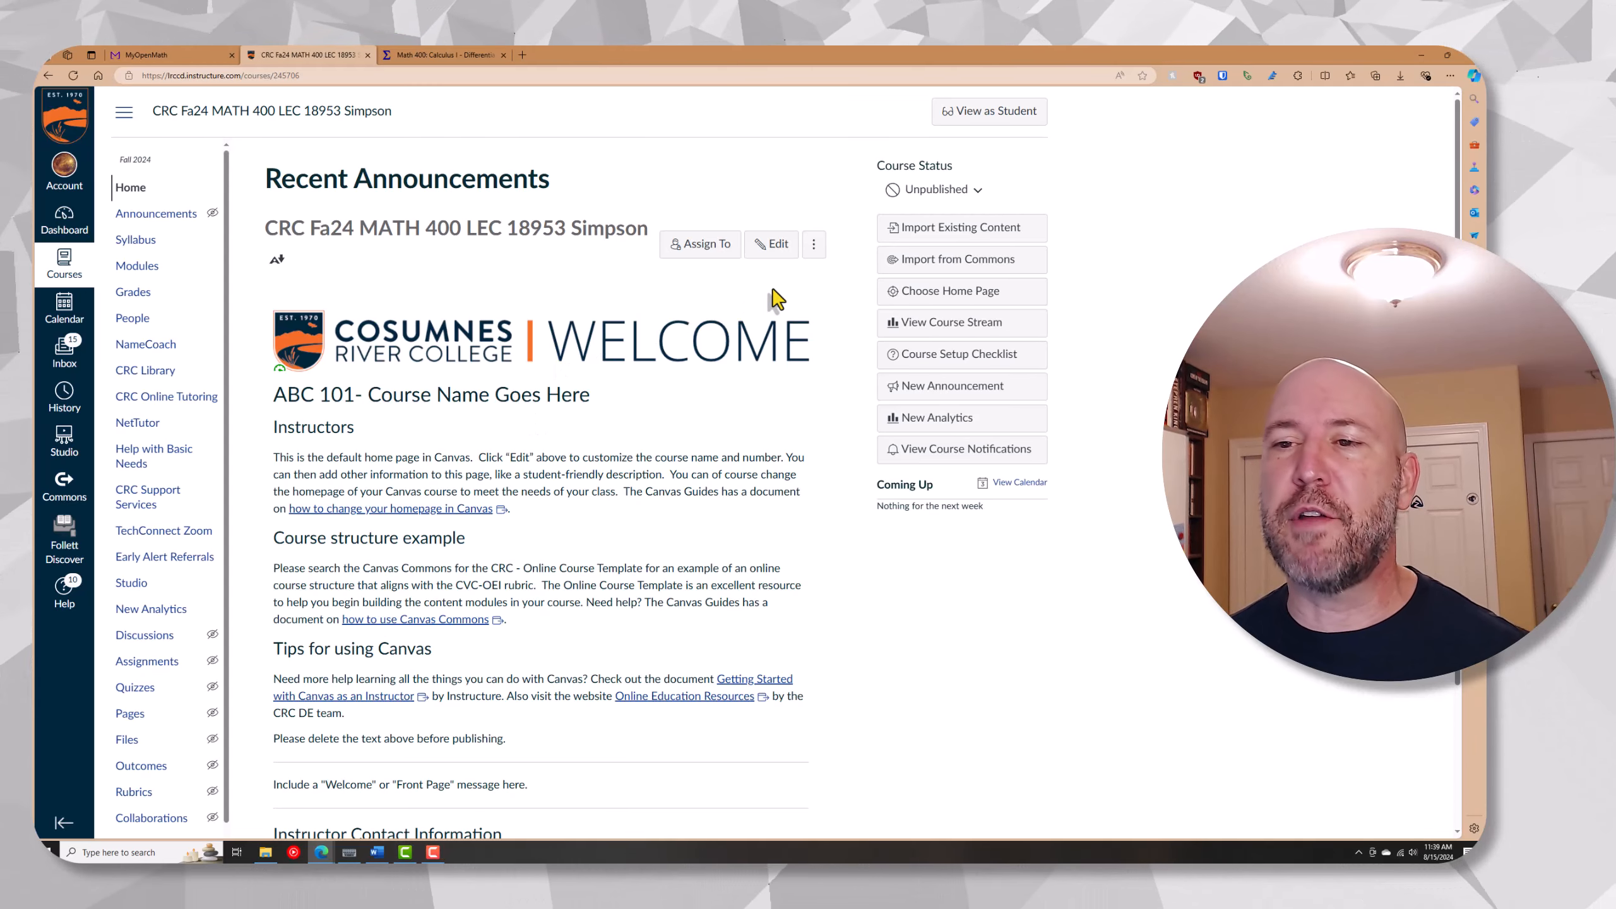
# Import the Canvas Course Export Package LibreText (1).imscc into the course, choosing to select specific content
pyautogui.click(970, 239)
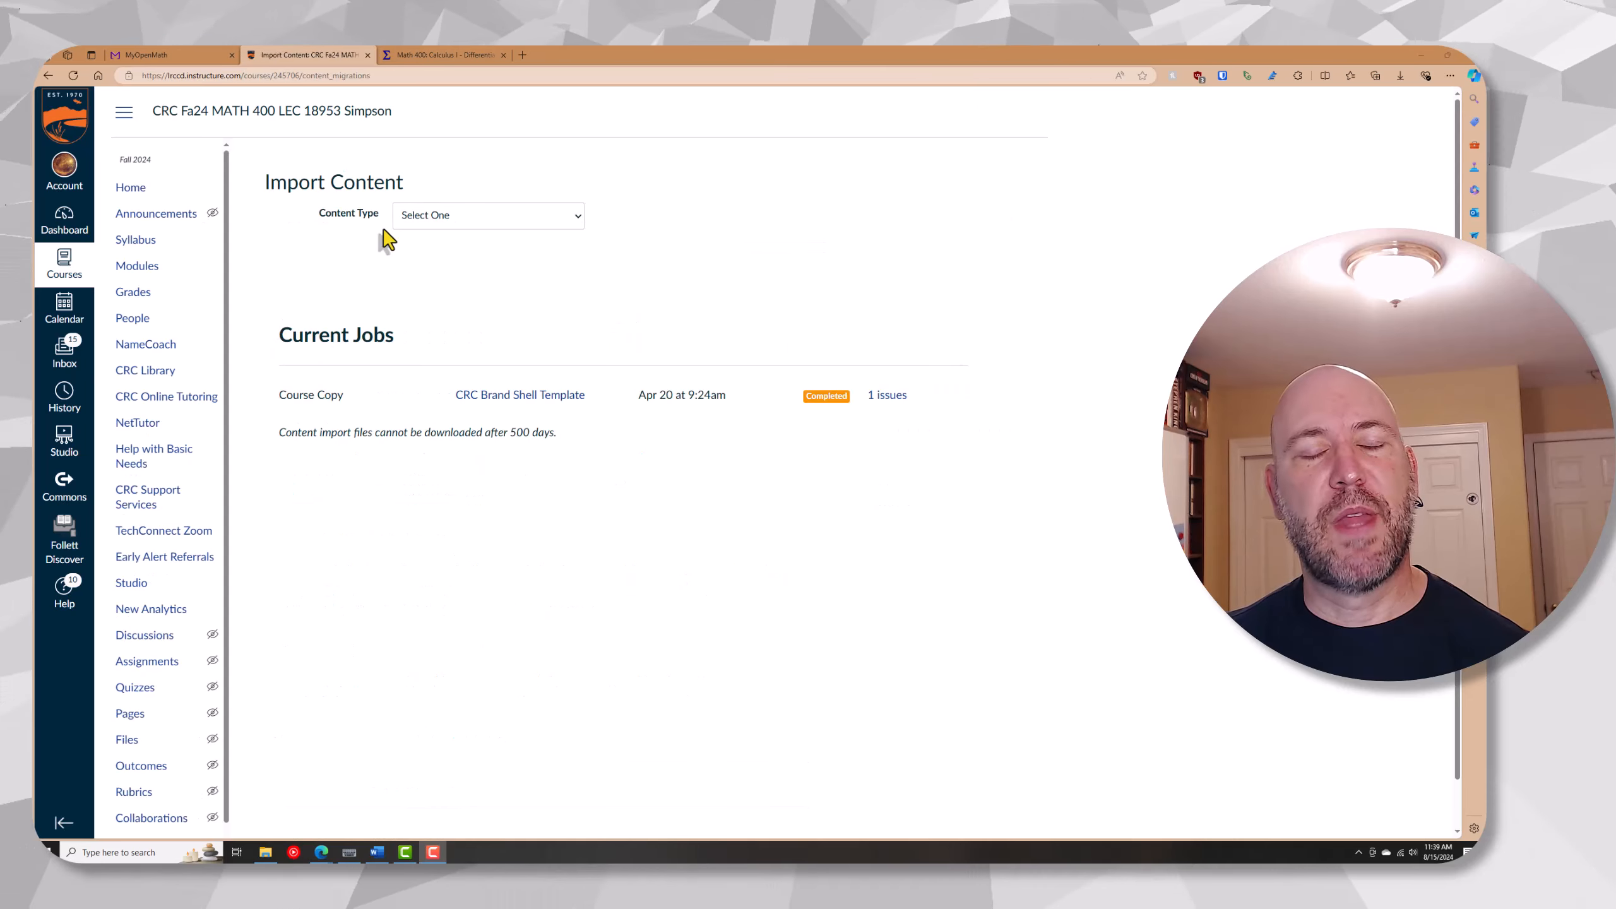
pyautogui.click(501, 216)
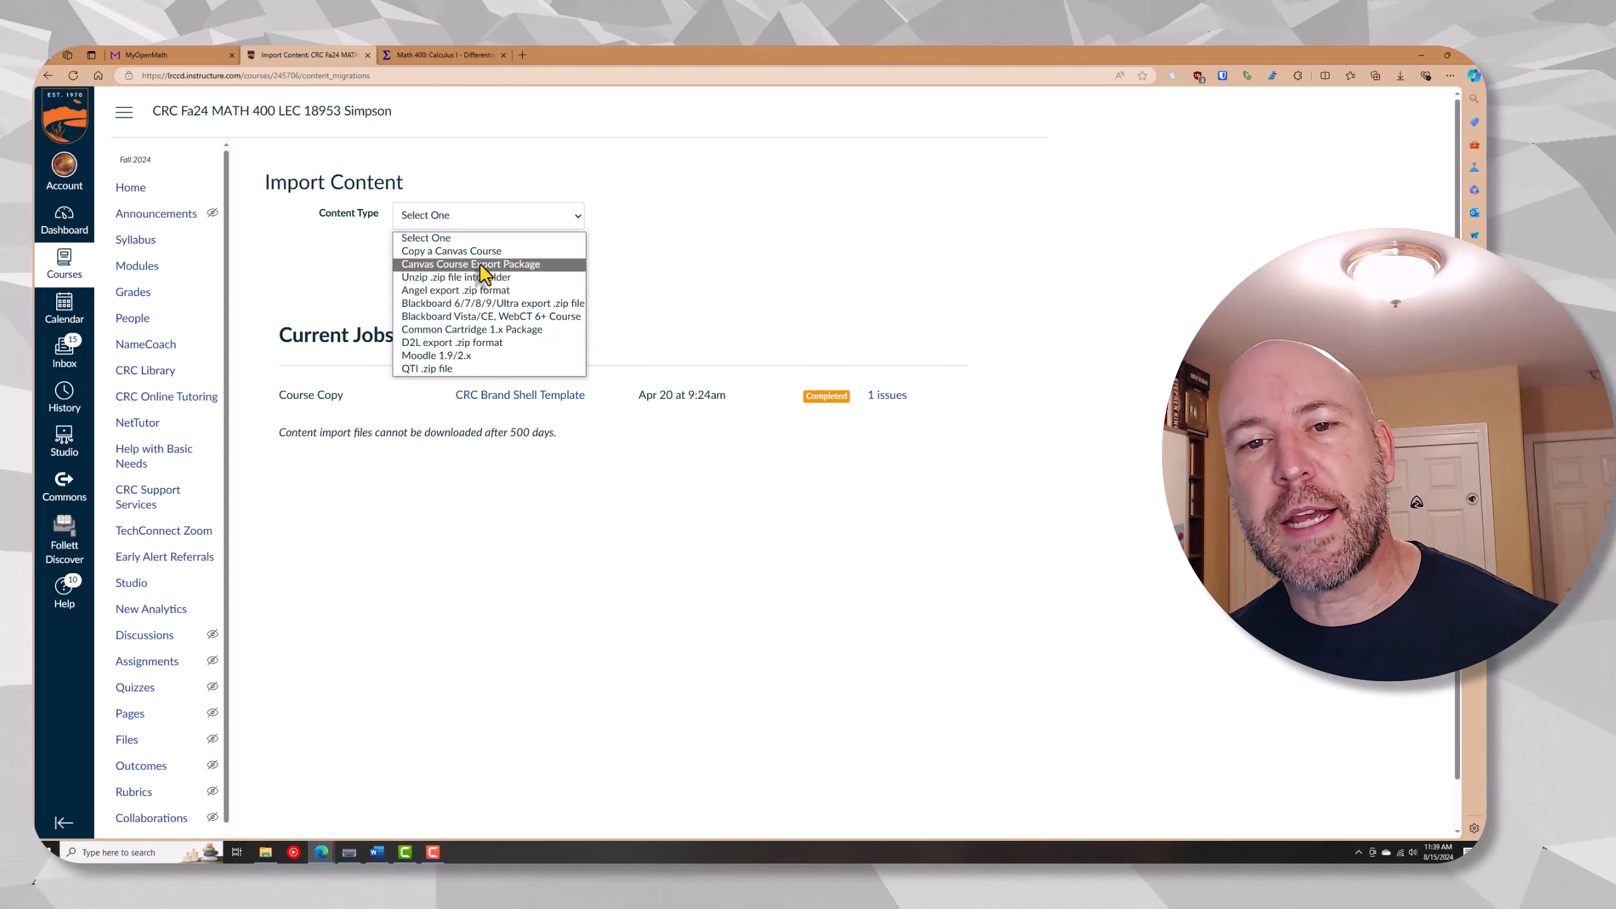
pyautogui.click(481, 264)
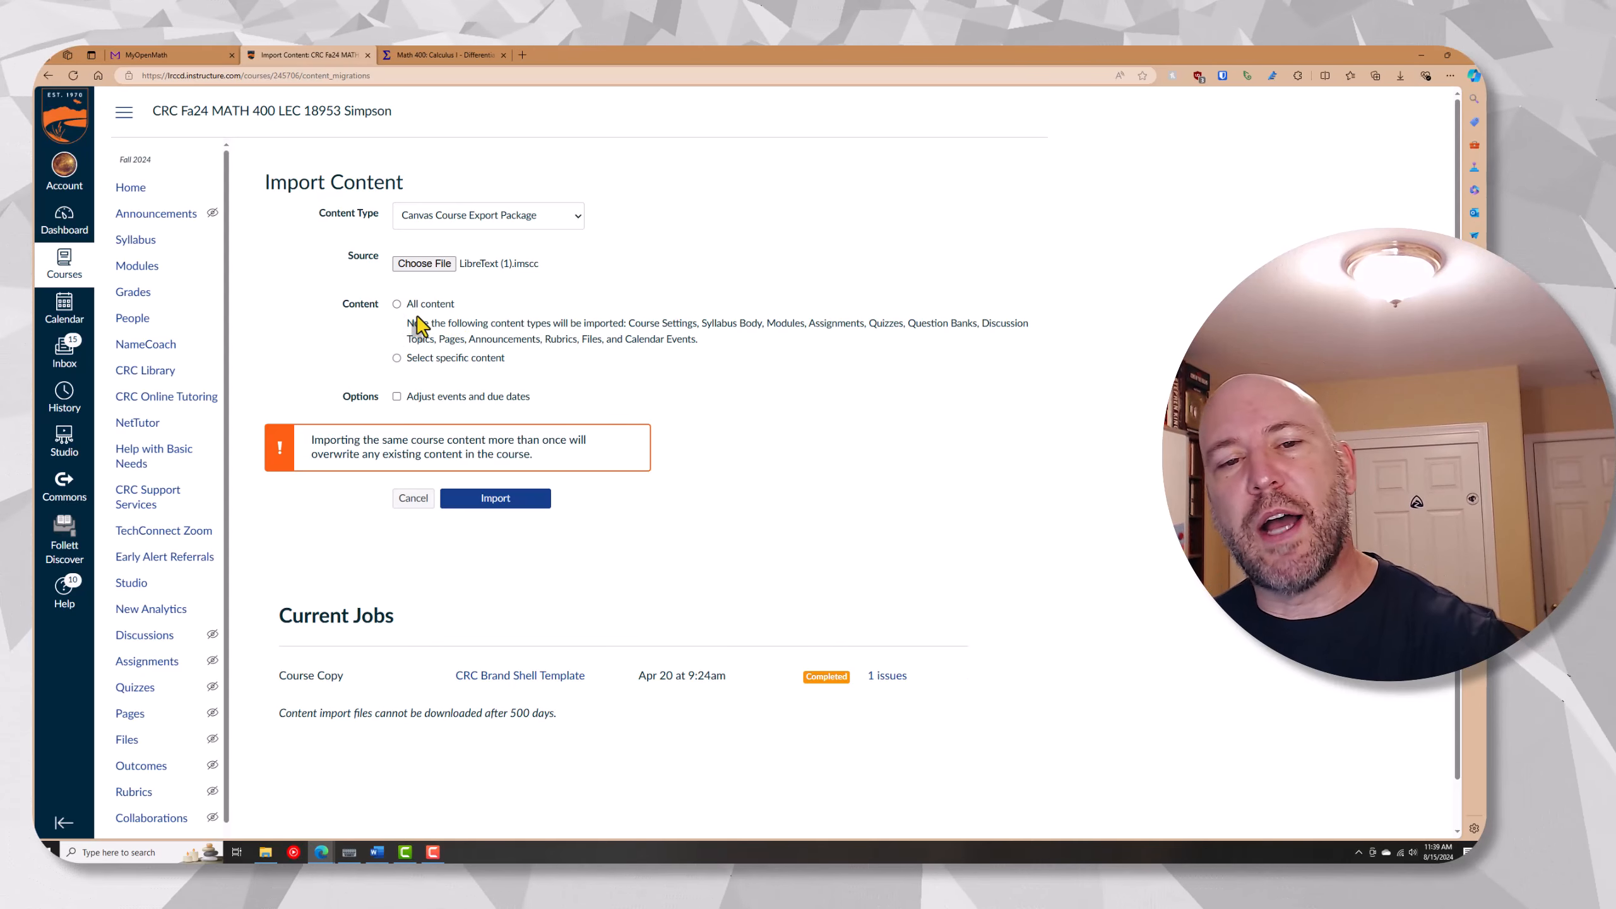
pyautogui.click(493, 502)
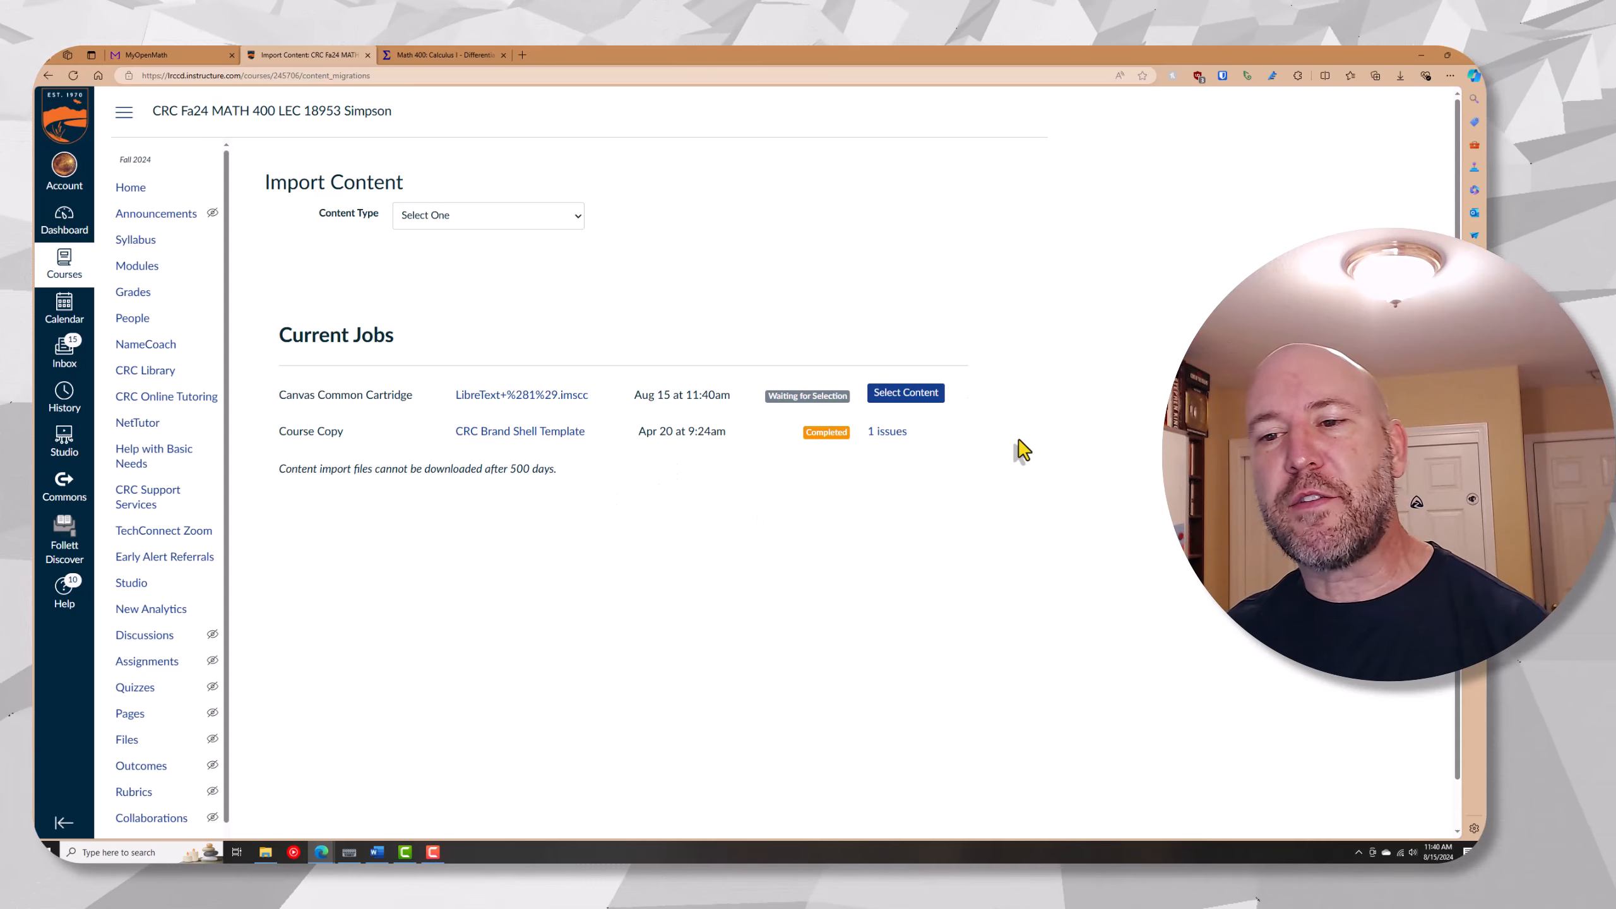
# Expand the package's modules, select 1: Critical Concepts for Calculus, and submit the content selection for import
pyautogui.click(892, 401)
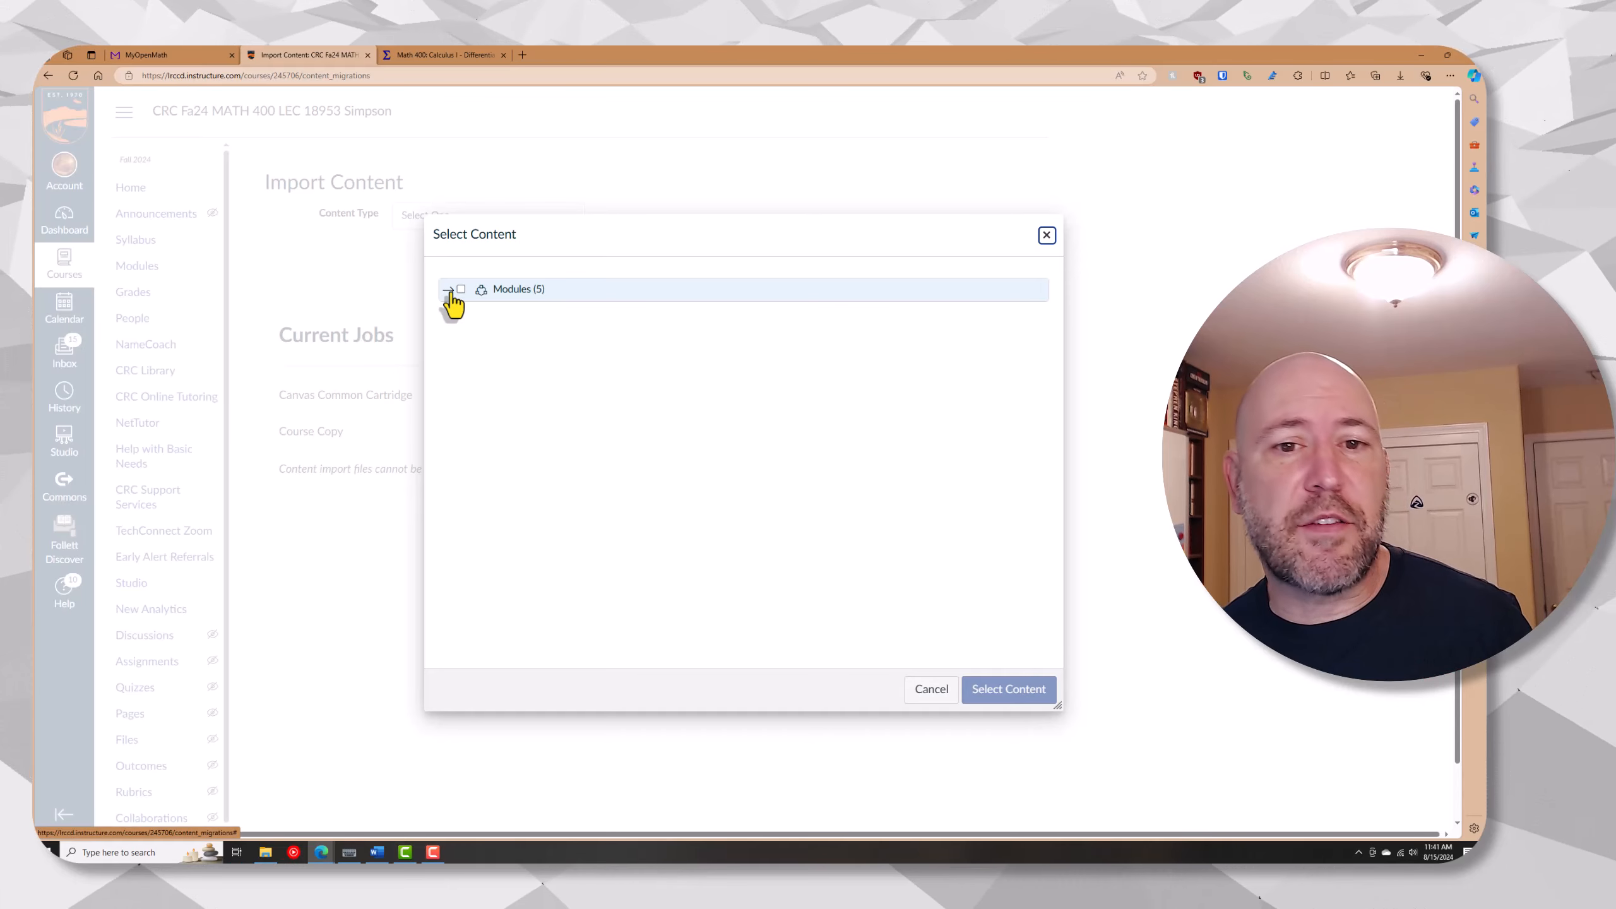
pyautogui.click(449, 291)
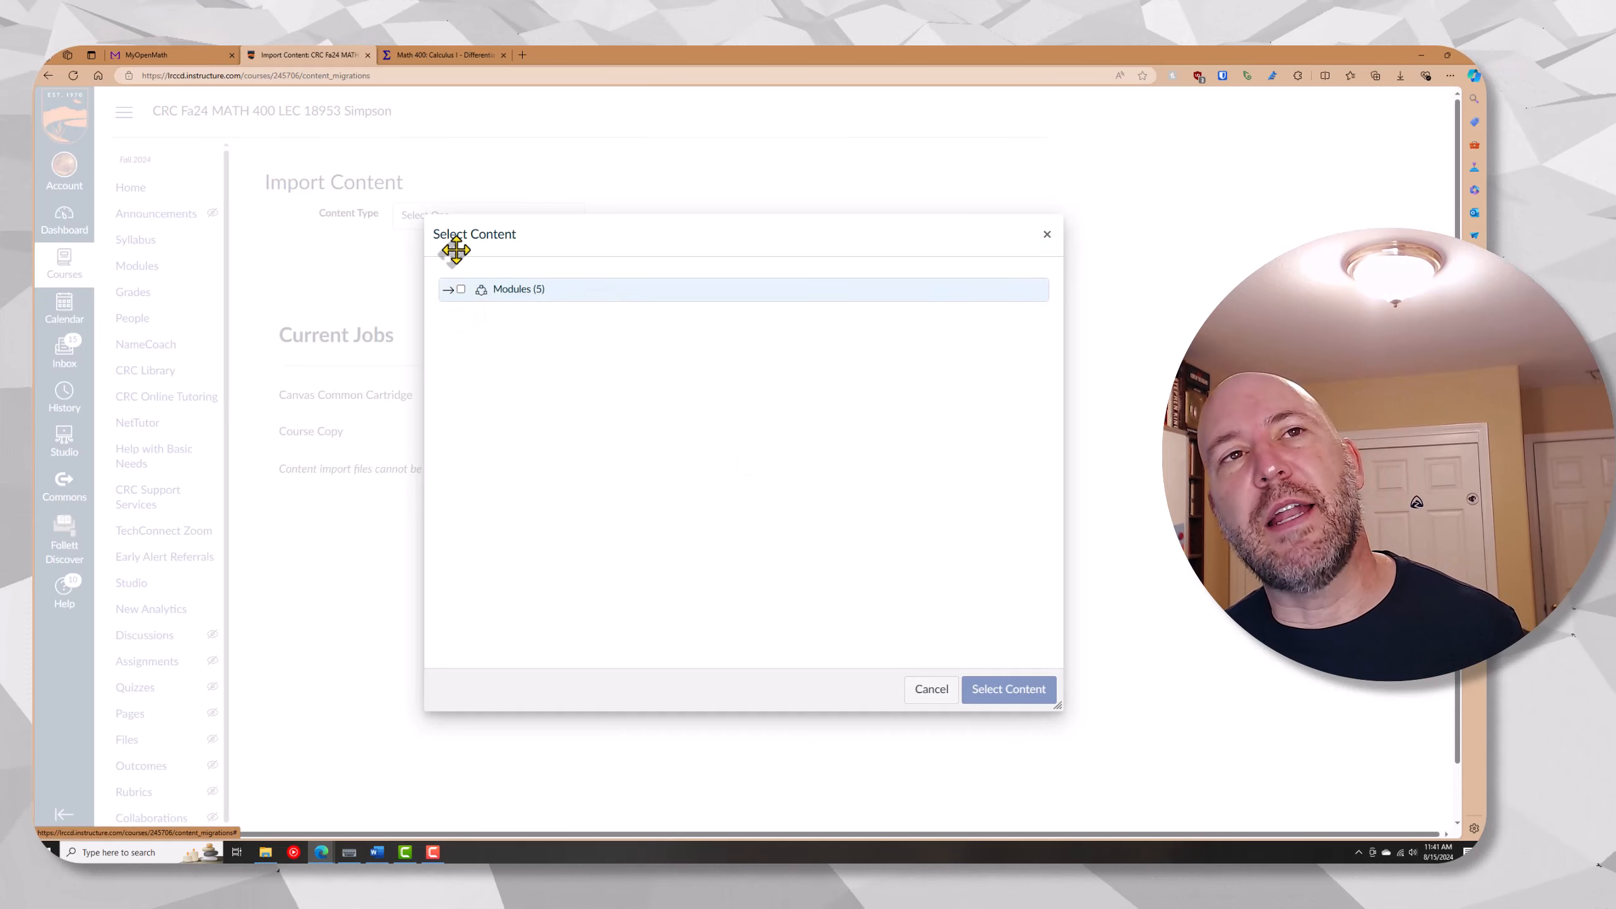
pyautogui.click(449, 290)
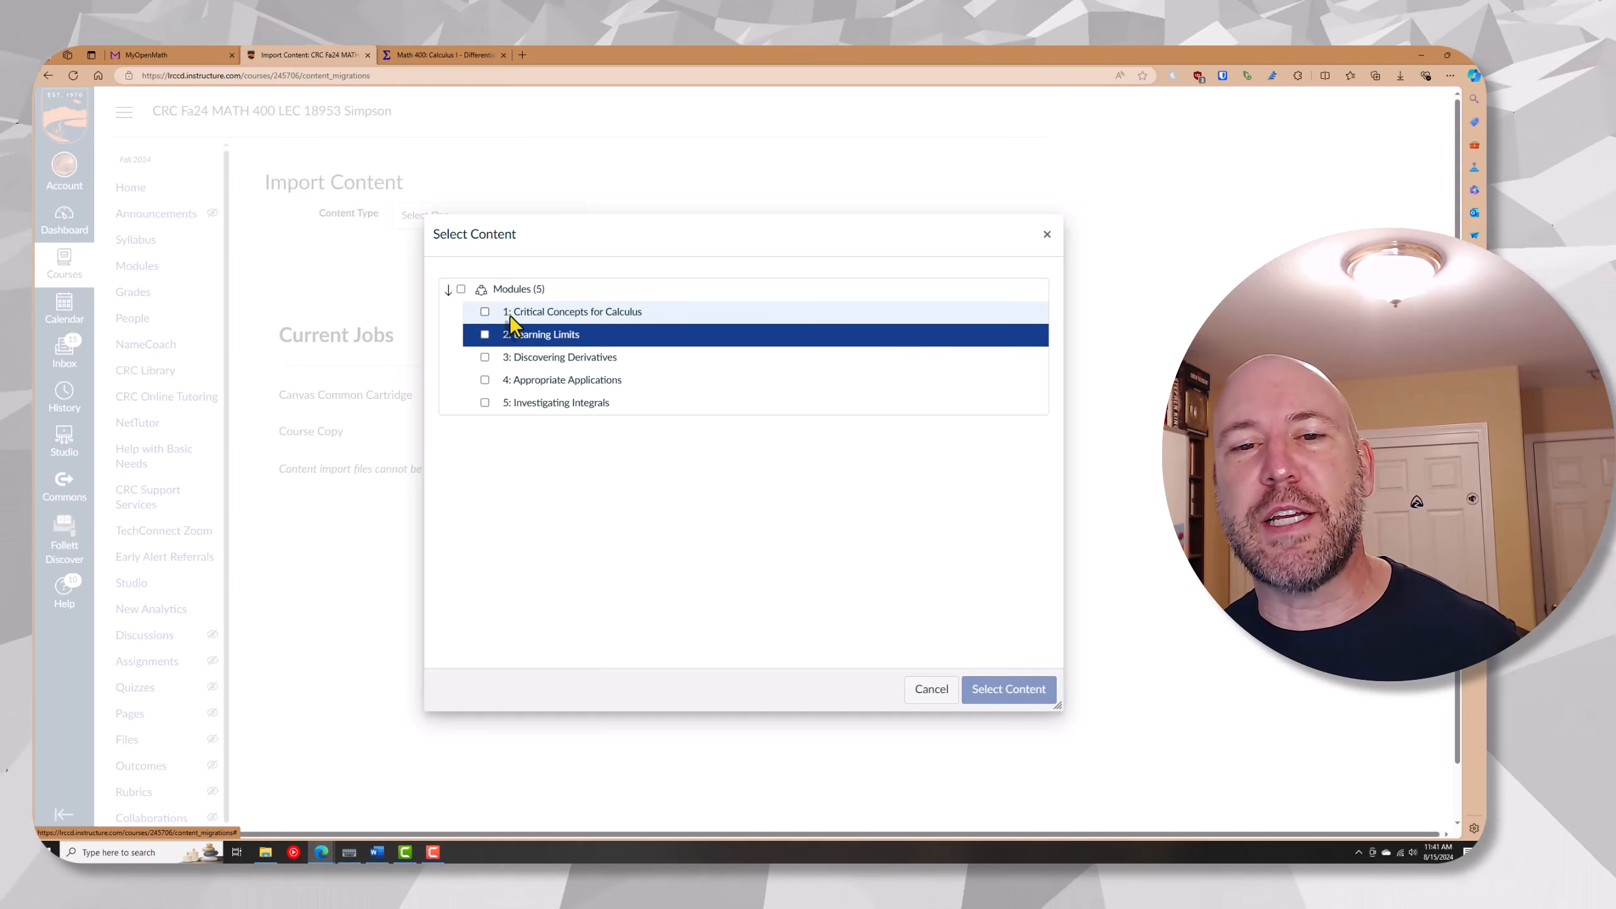
pyautogui.click(484, 311)
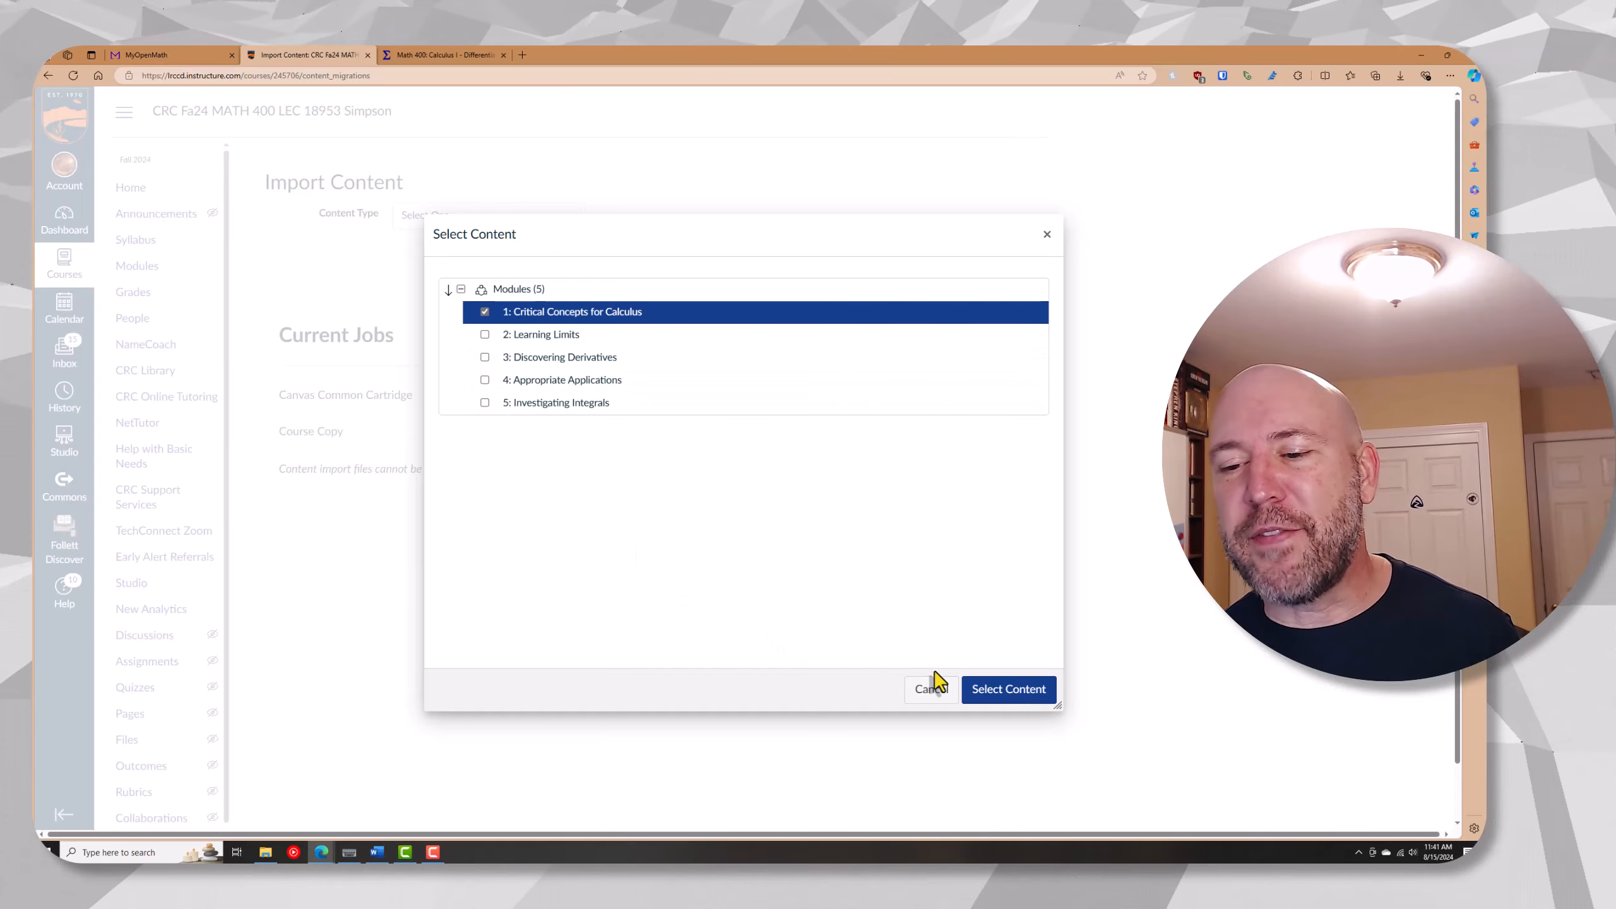
pyautogui.click(996, 696)
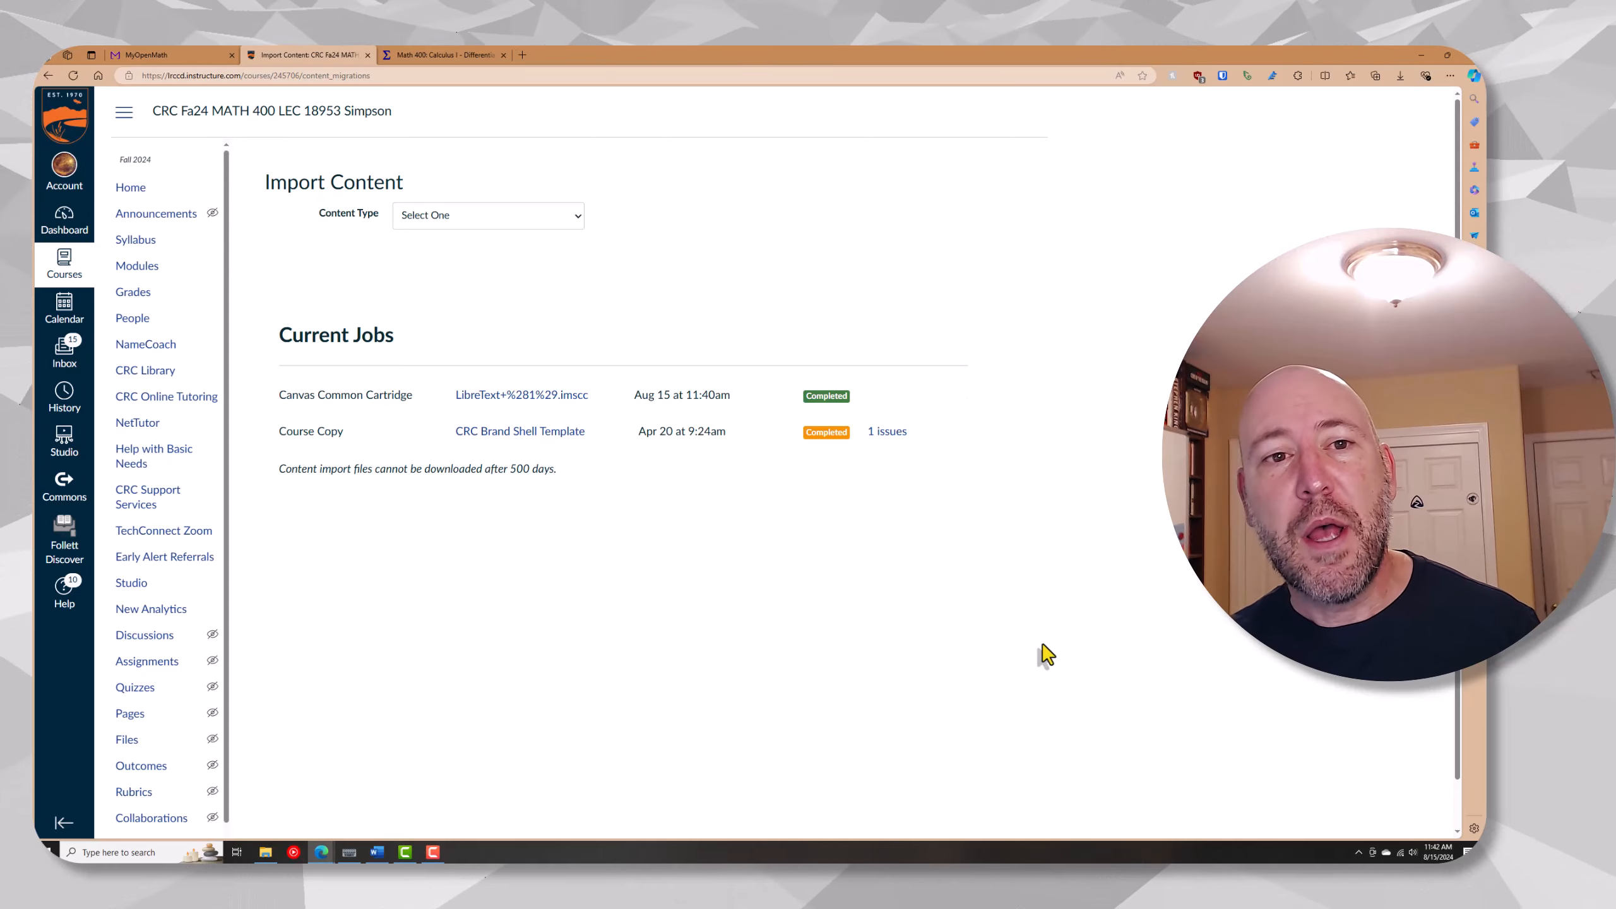
# Open the course's Modules page and collapse modules 1 through 5
pyautogui.click(146, 274)
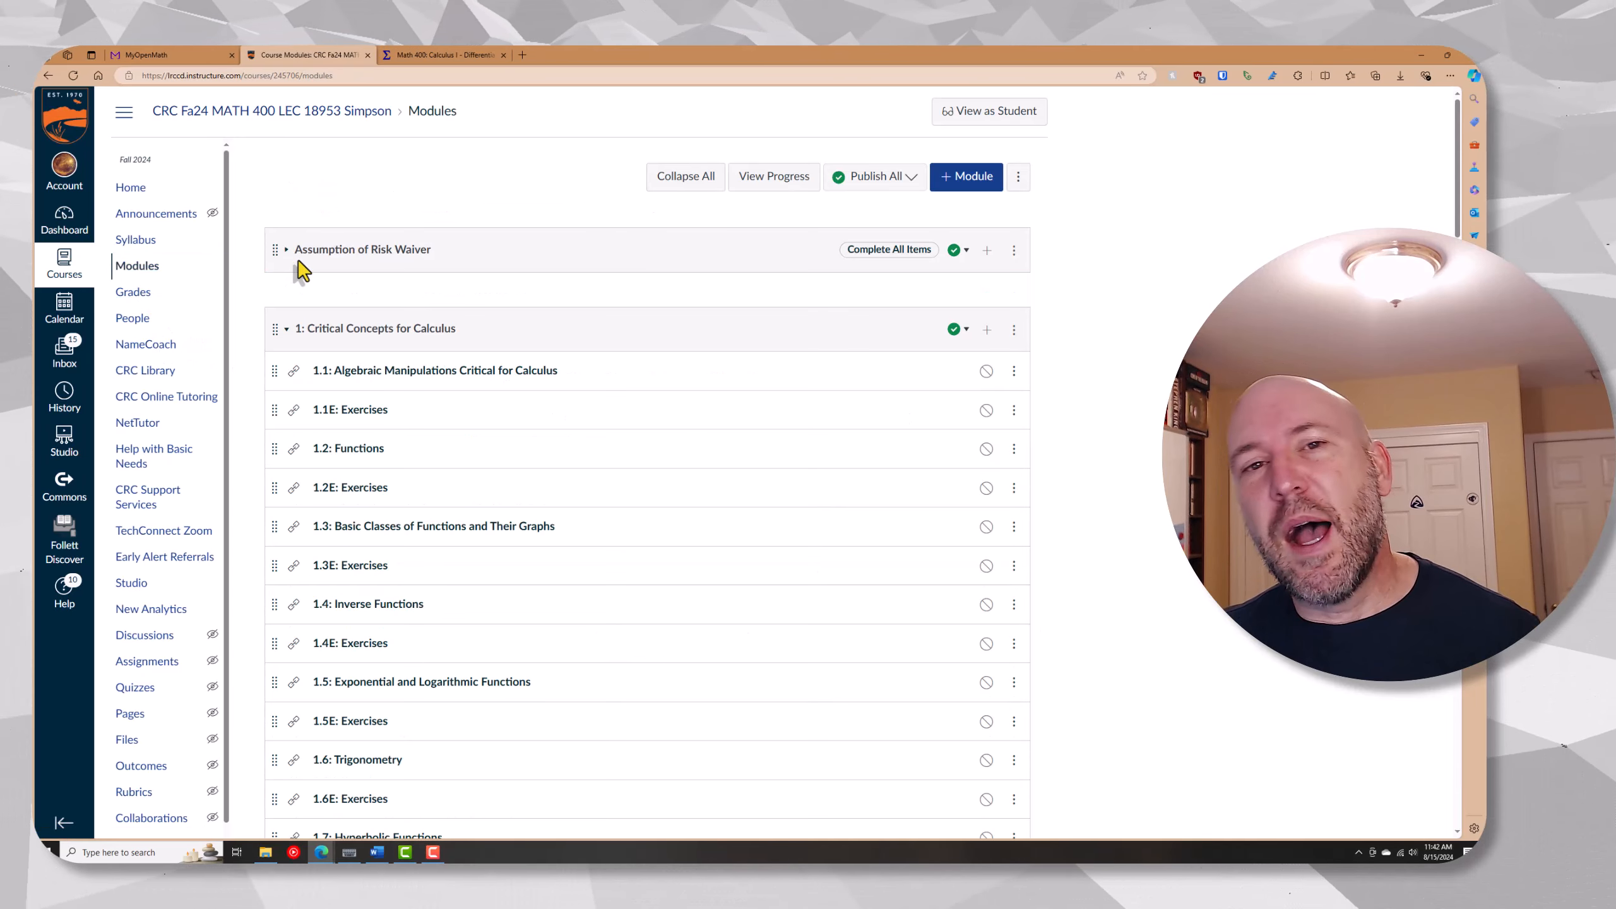
pyautogui.scroll(-2, 359, 349)
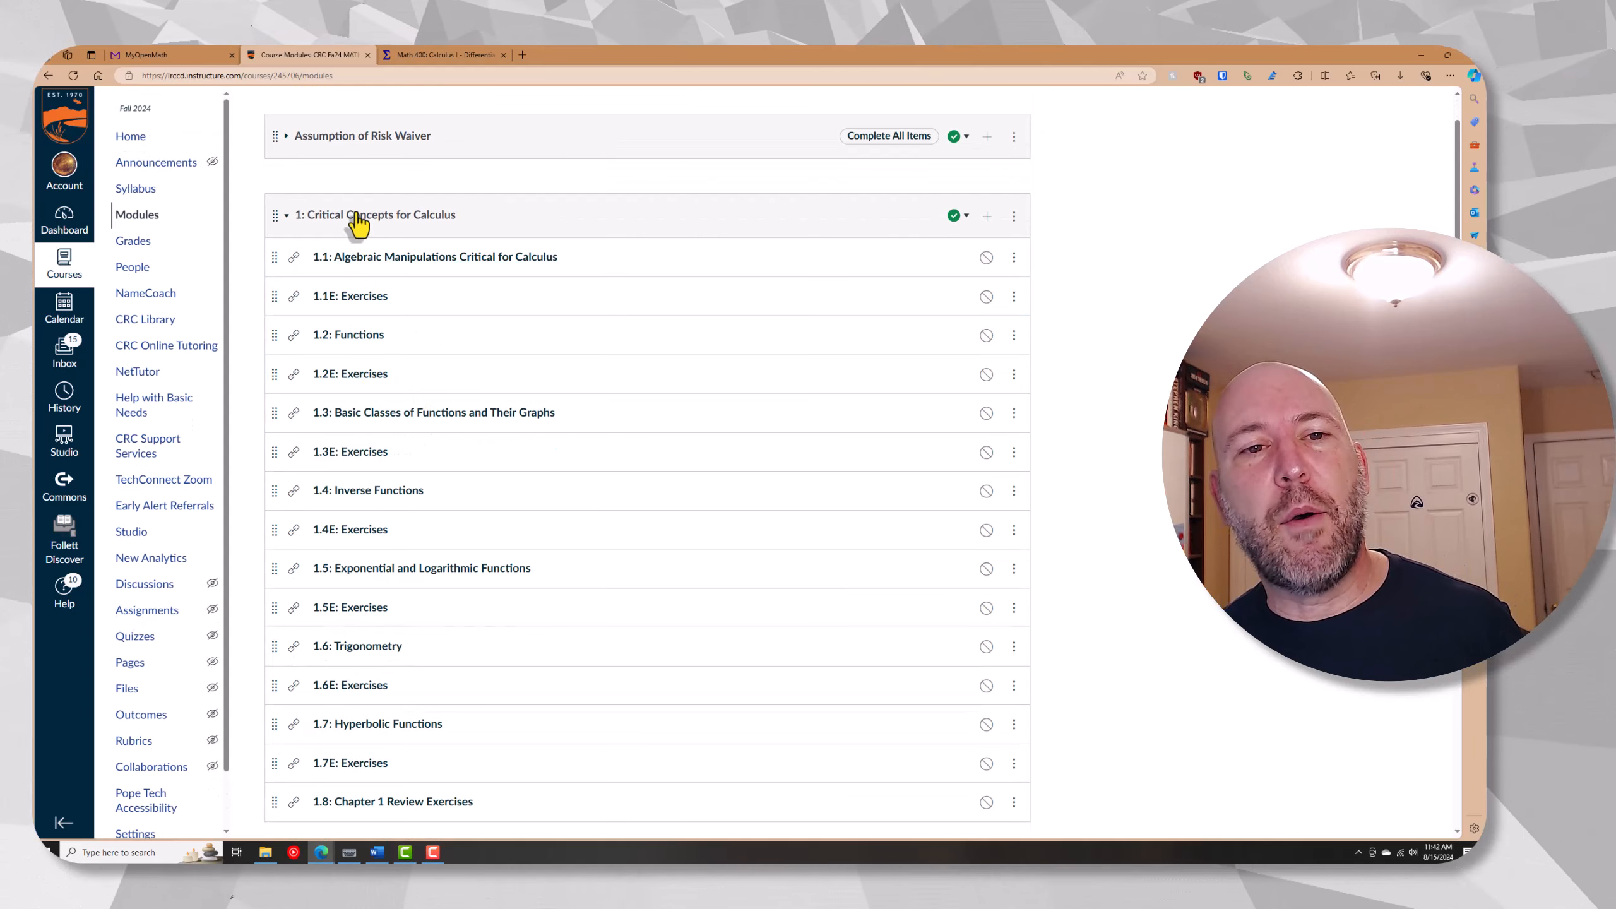
pyautogui.click(357, 217)
pyautogui.click(354, 304)
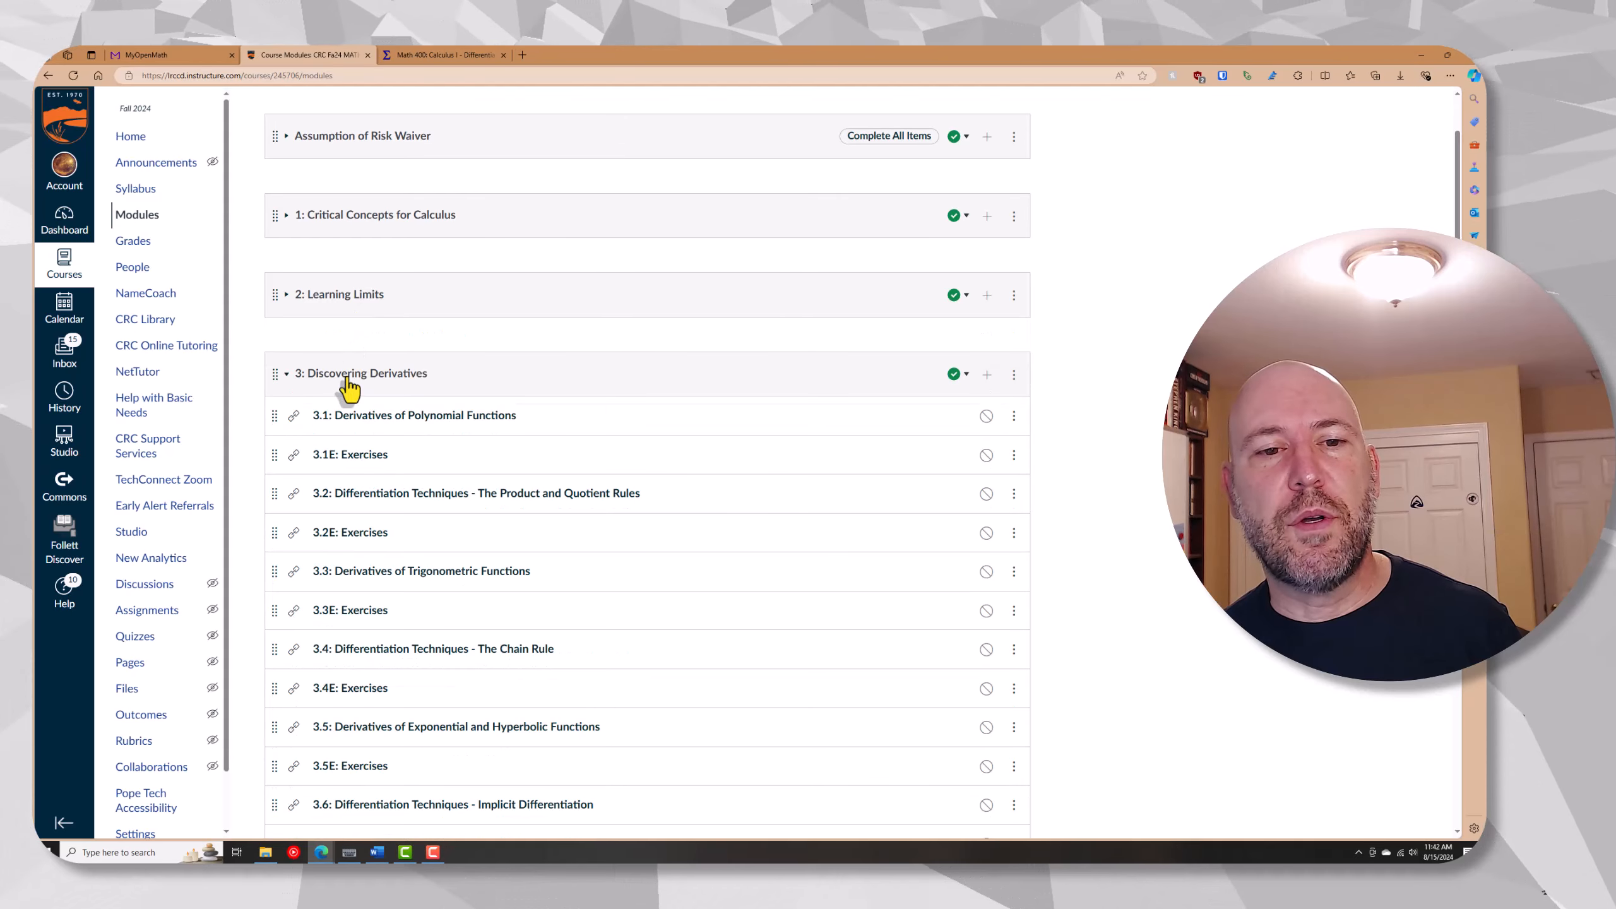
pyautogui.click(349, 376)
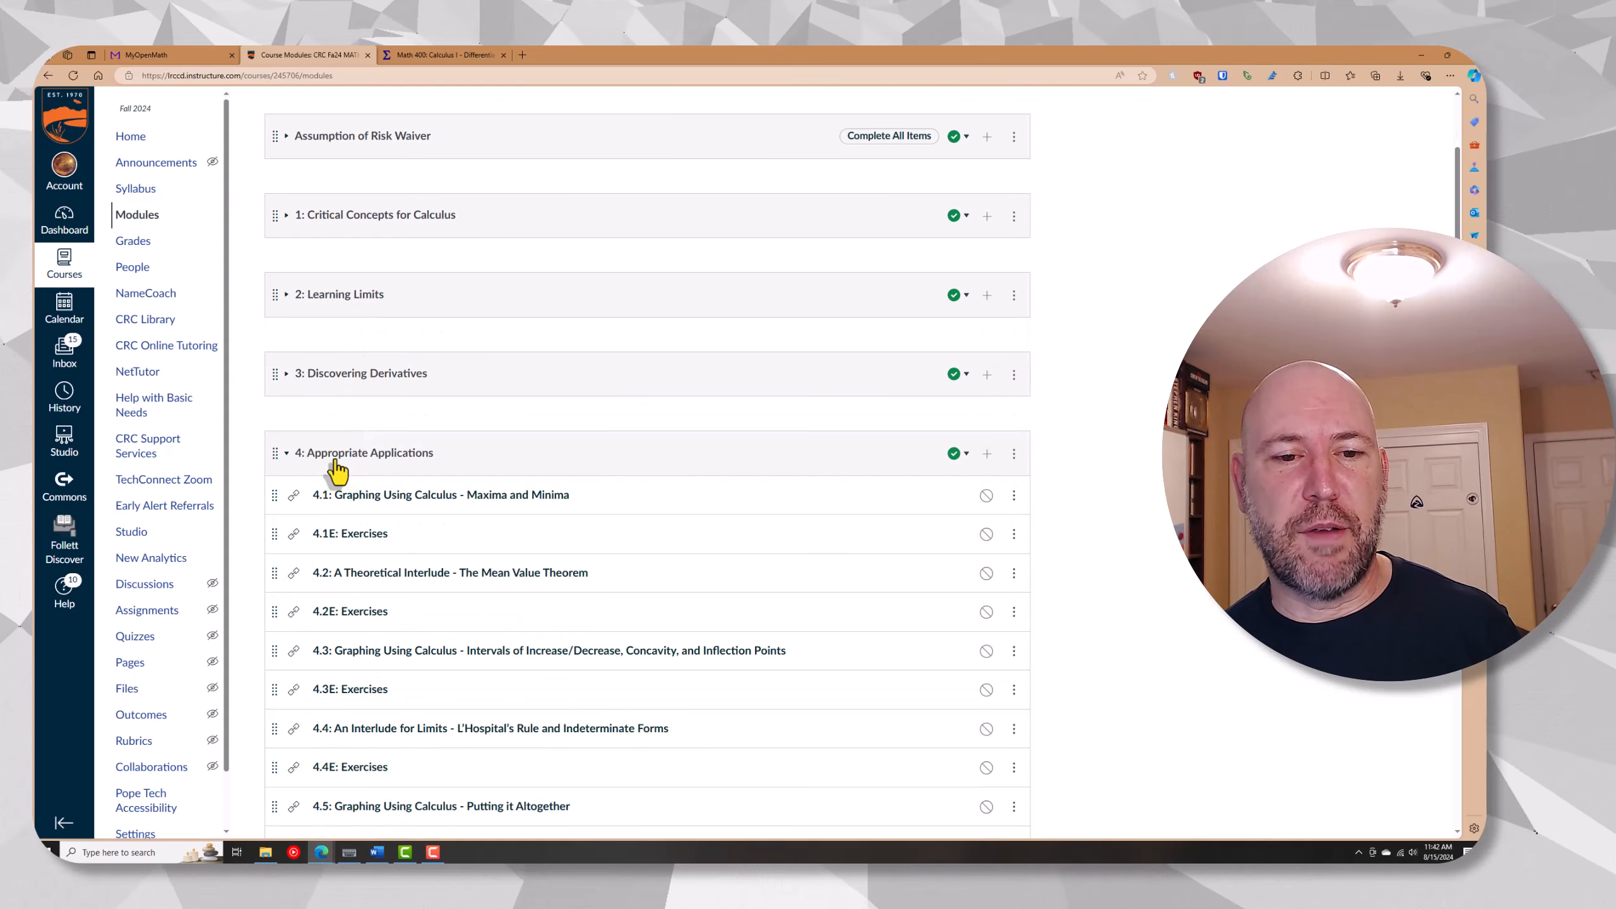
pyautogui.click(337, 471)
pyautogui.click(274, 538)
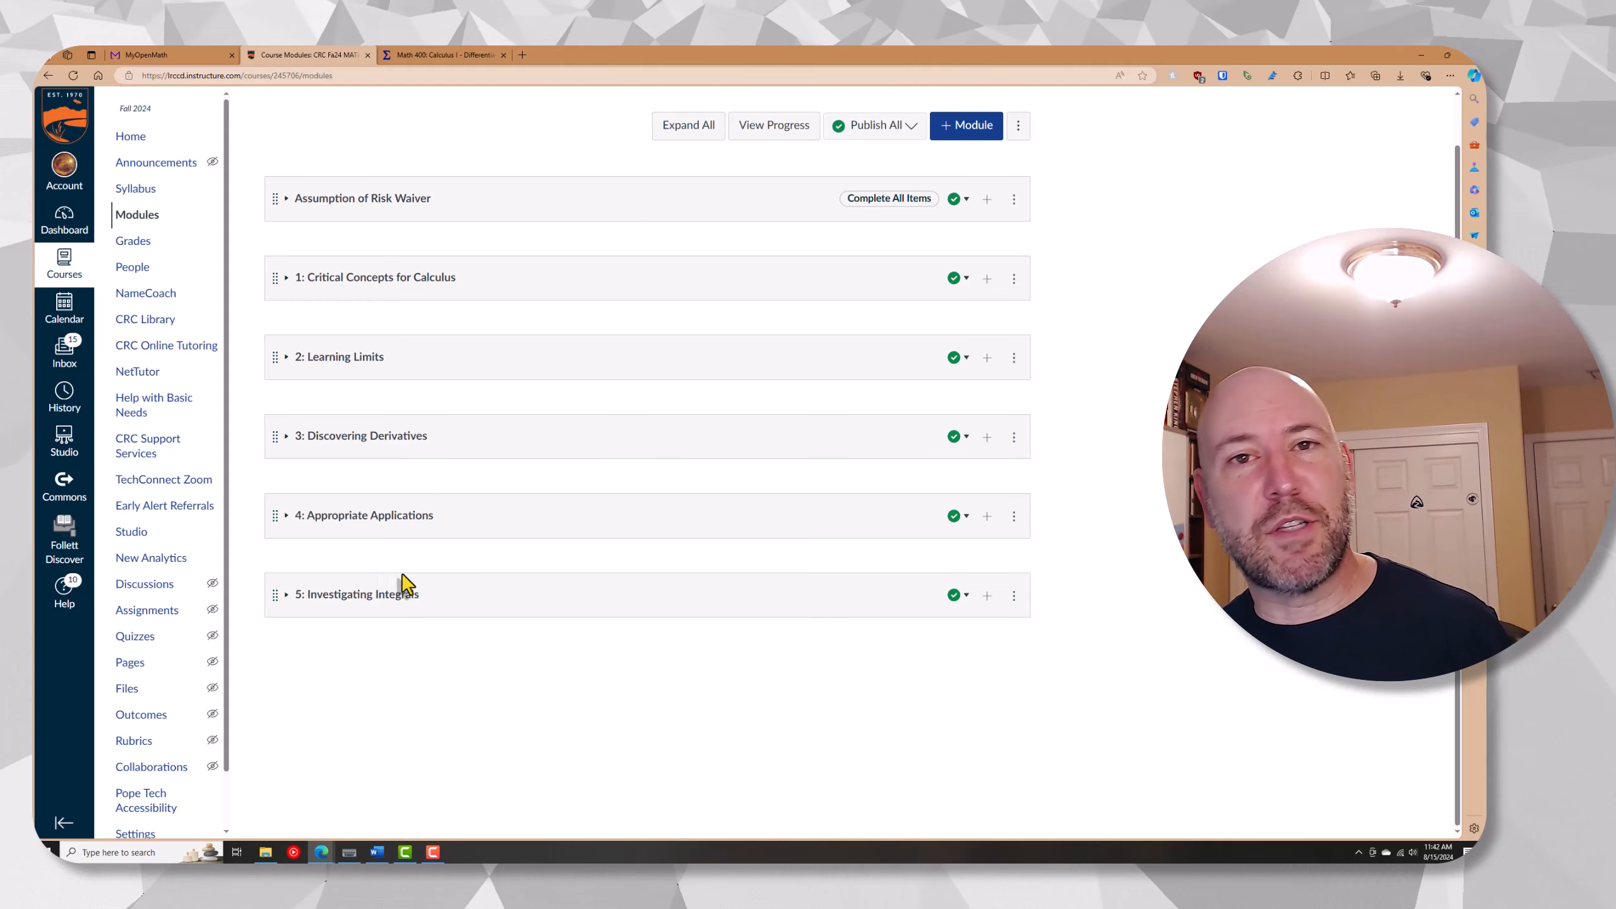
# Expand module 1: Critical Concepts for Calculus, remove its 1.1E and 1.2E Exercises items, and publish the module with all items
pyautogui.click(375, 288)
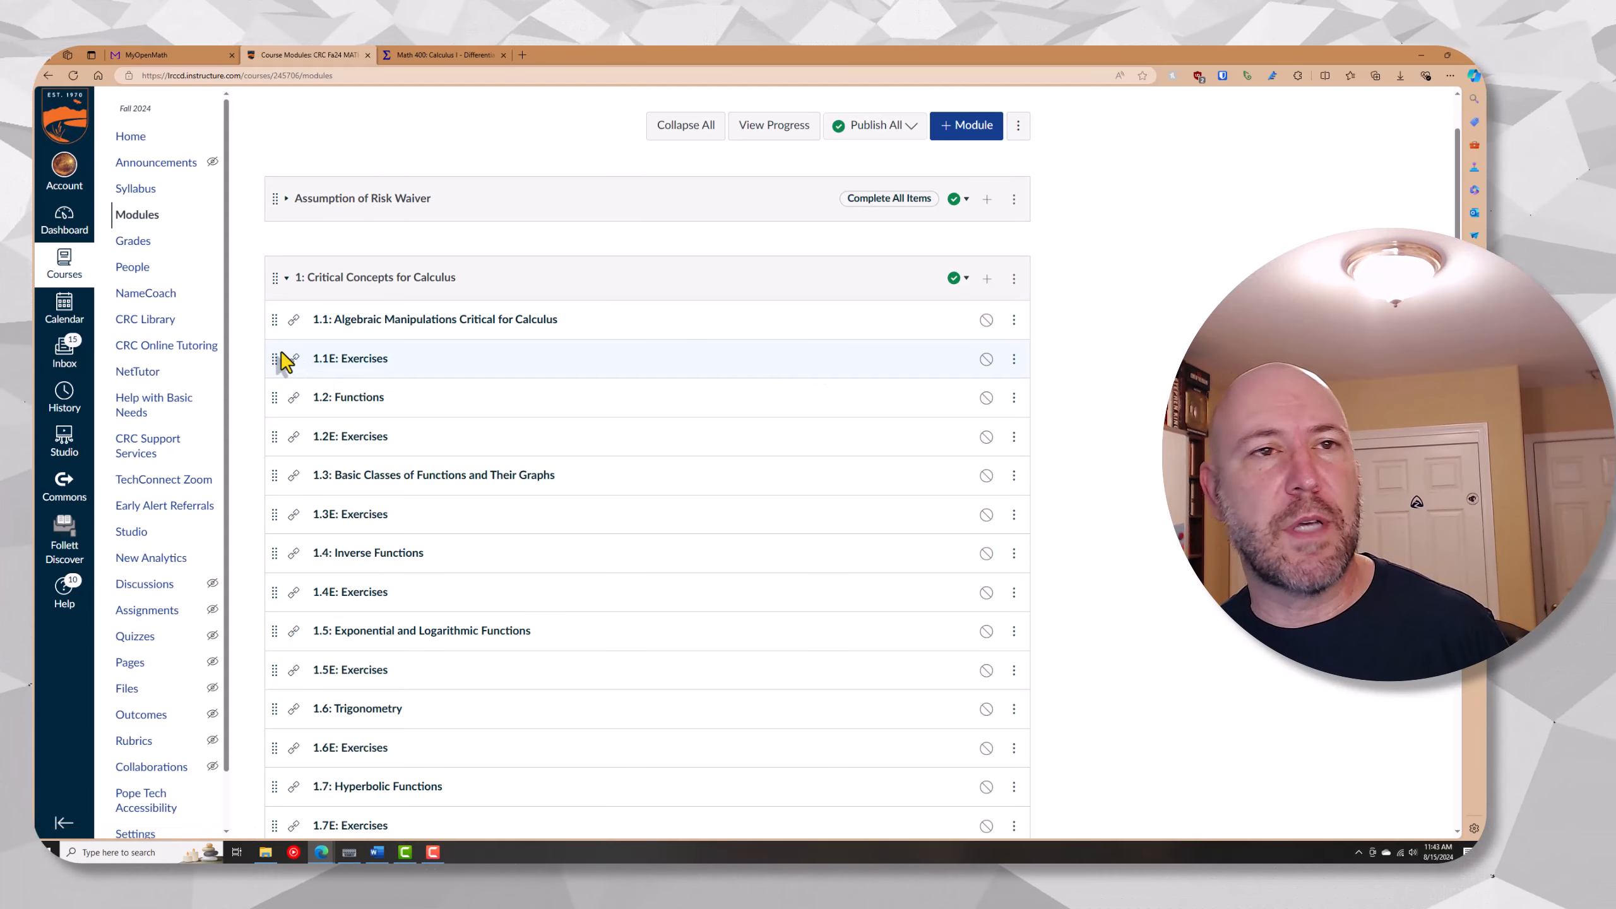
pyautogui.click(1014, 360)
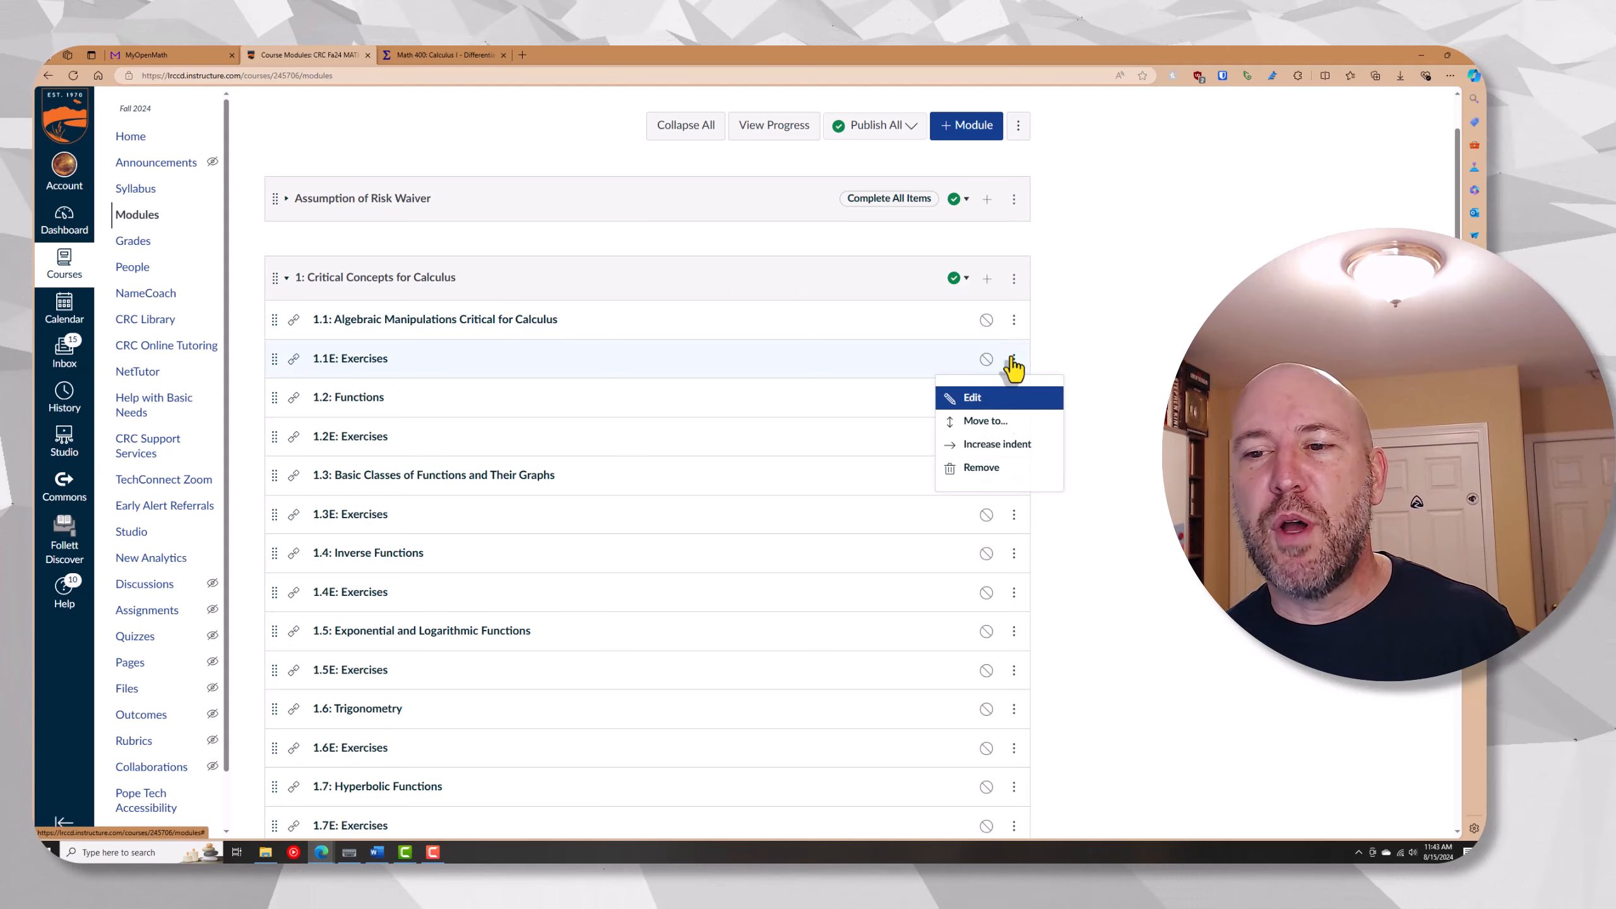
pyautogui.click(979, 467)
pyautogui.click(802, 137)
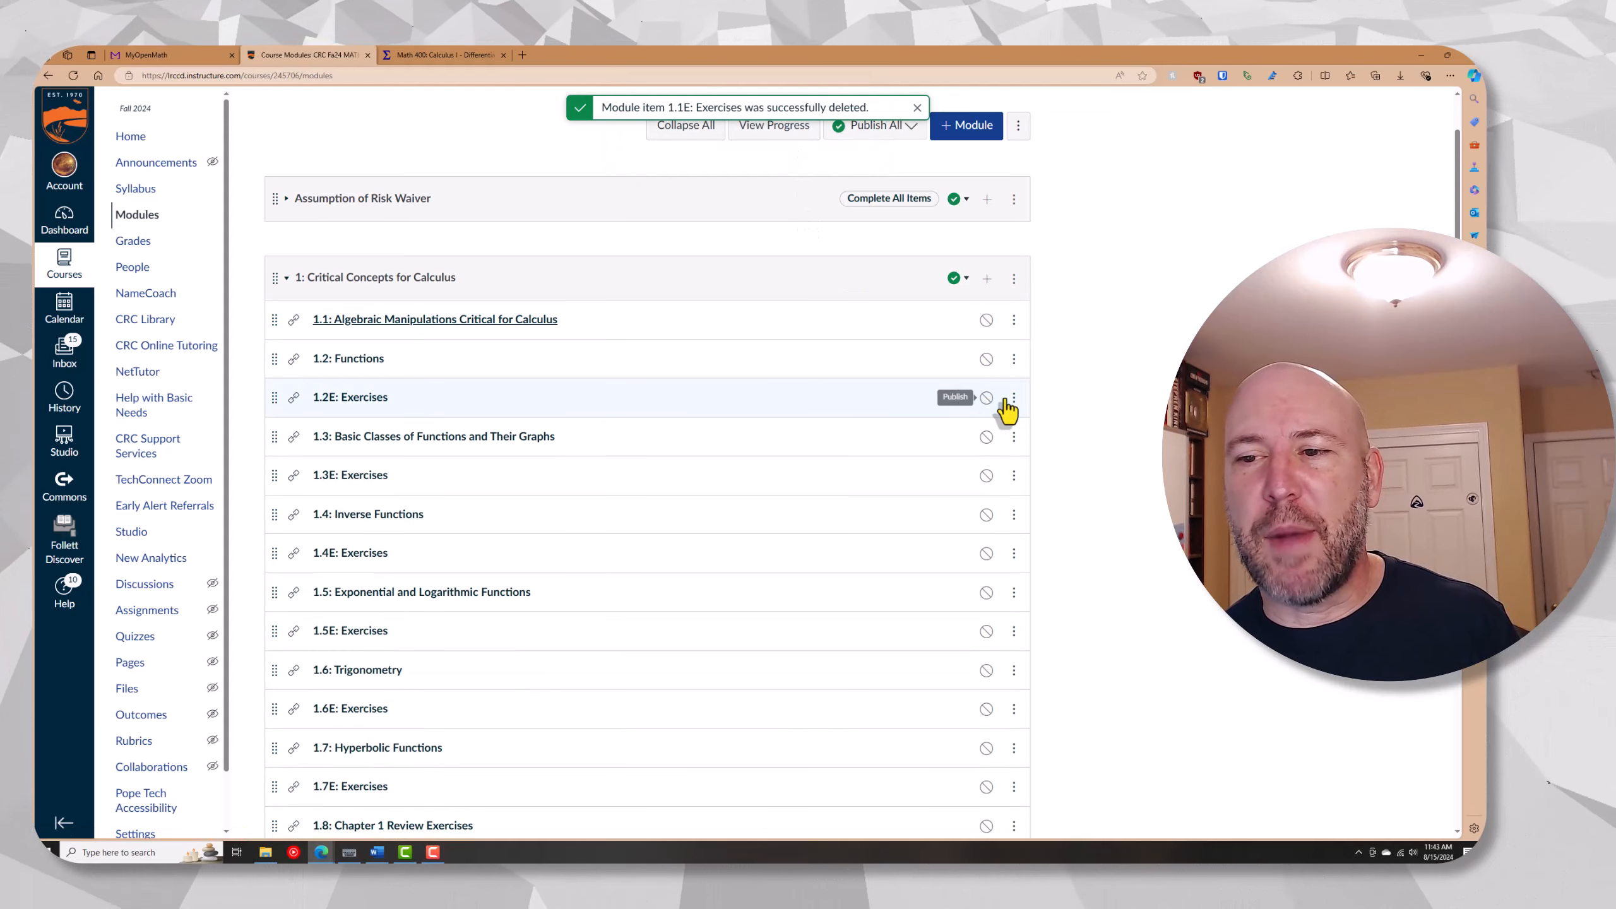
pyautogui.click(1013, 399)
pyautogui.click(994, 509)
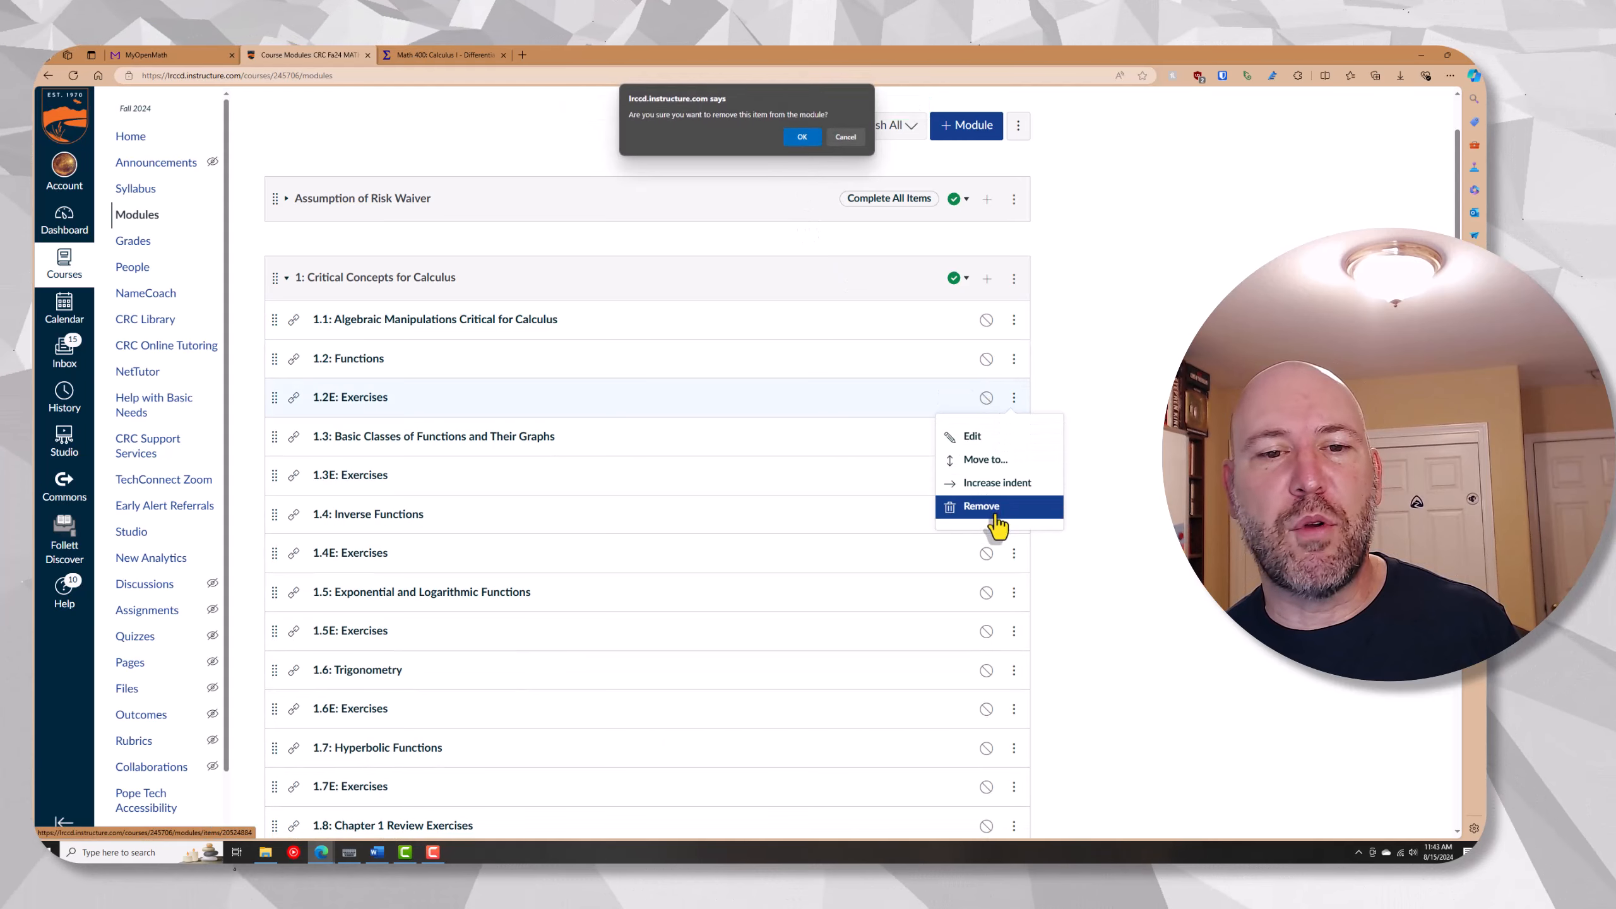
pyautogui.click(801, 137)
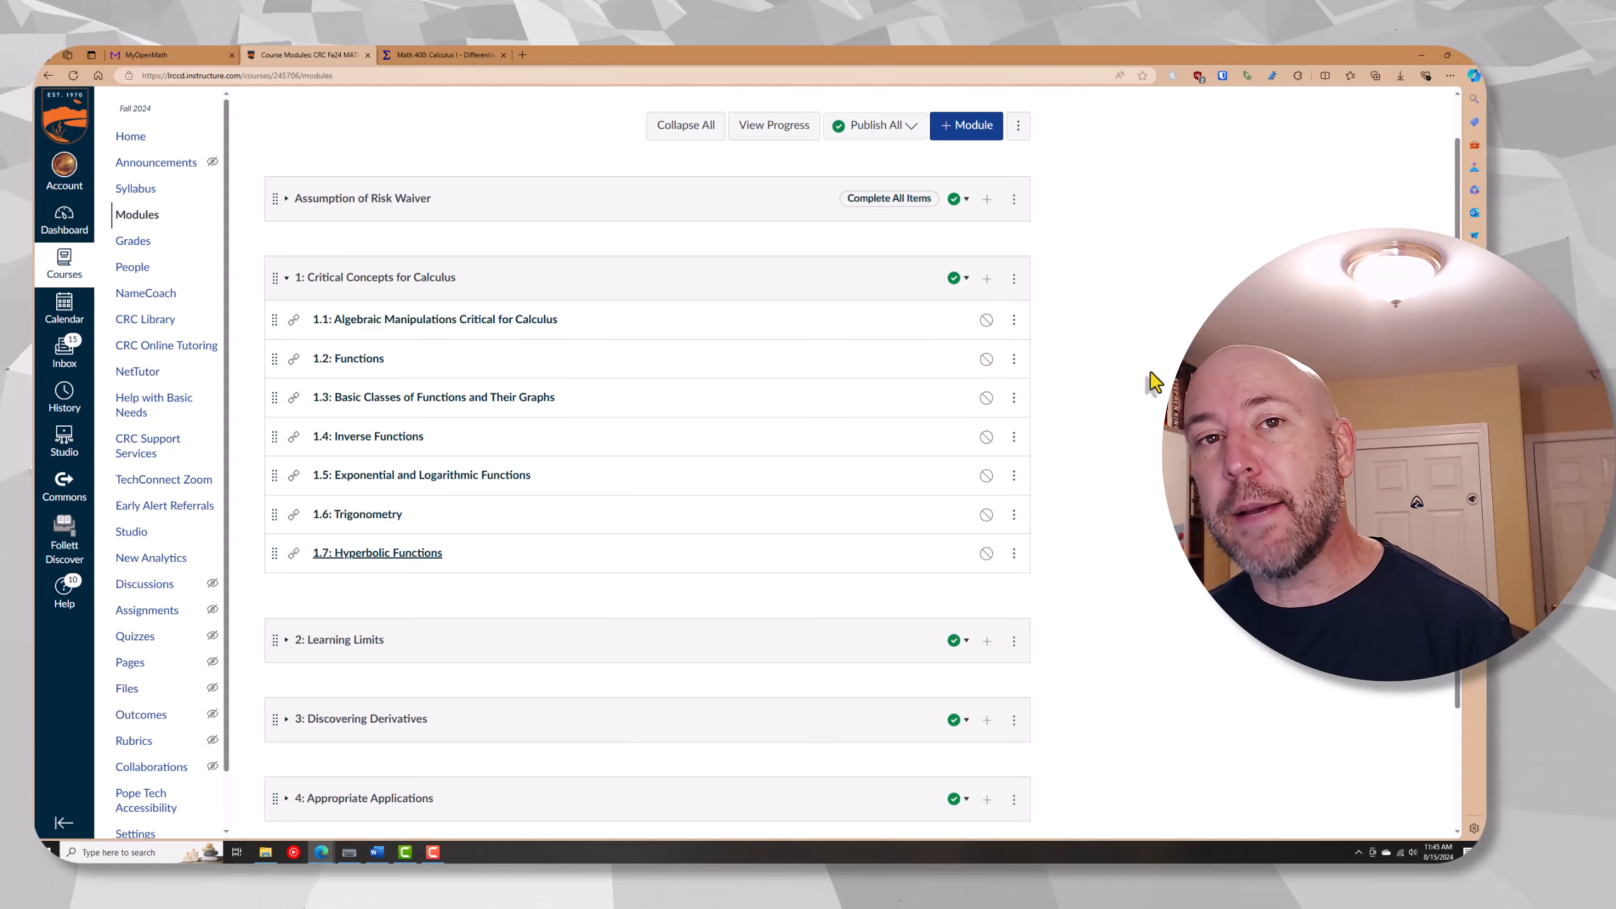
pyautogui.click(969, 285)
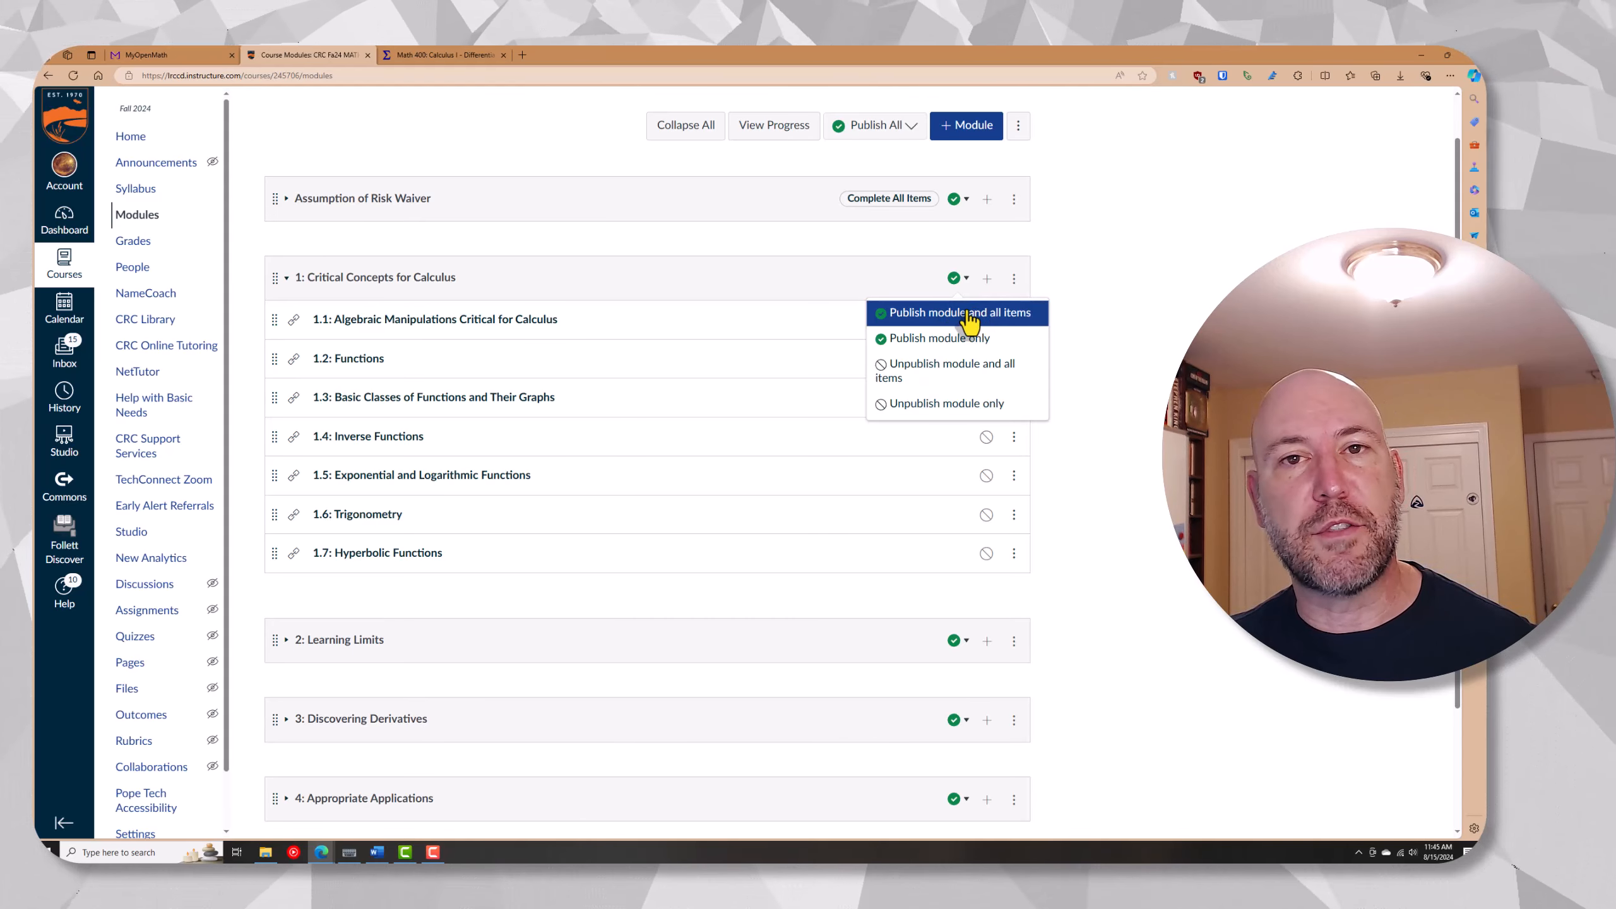
pyautogui.click(968, 313)
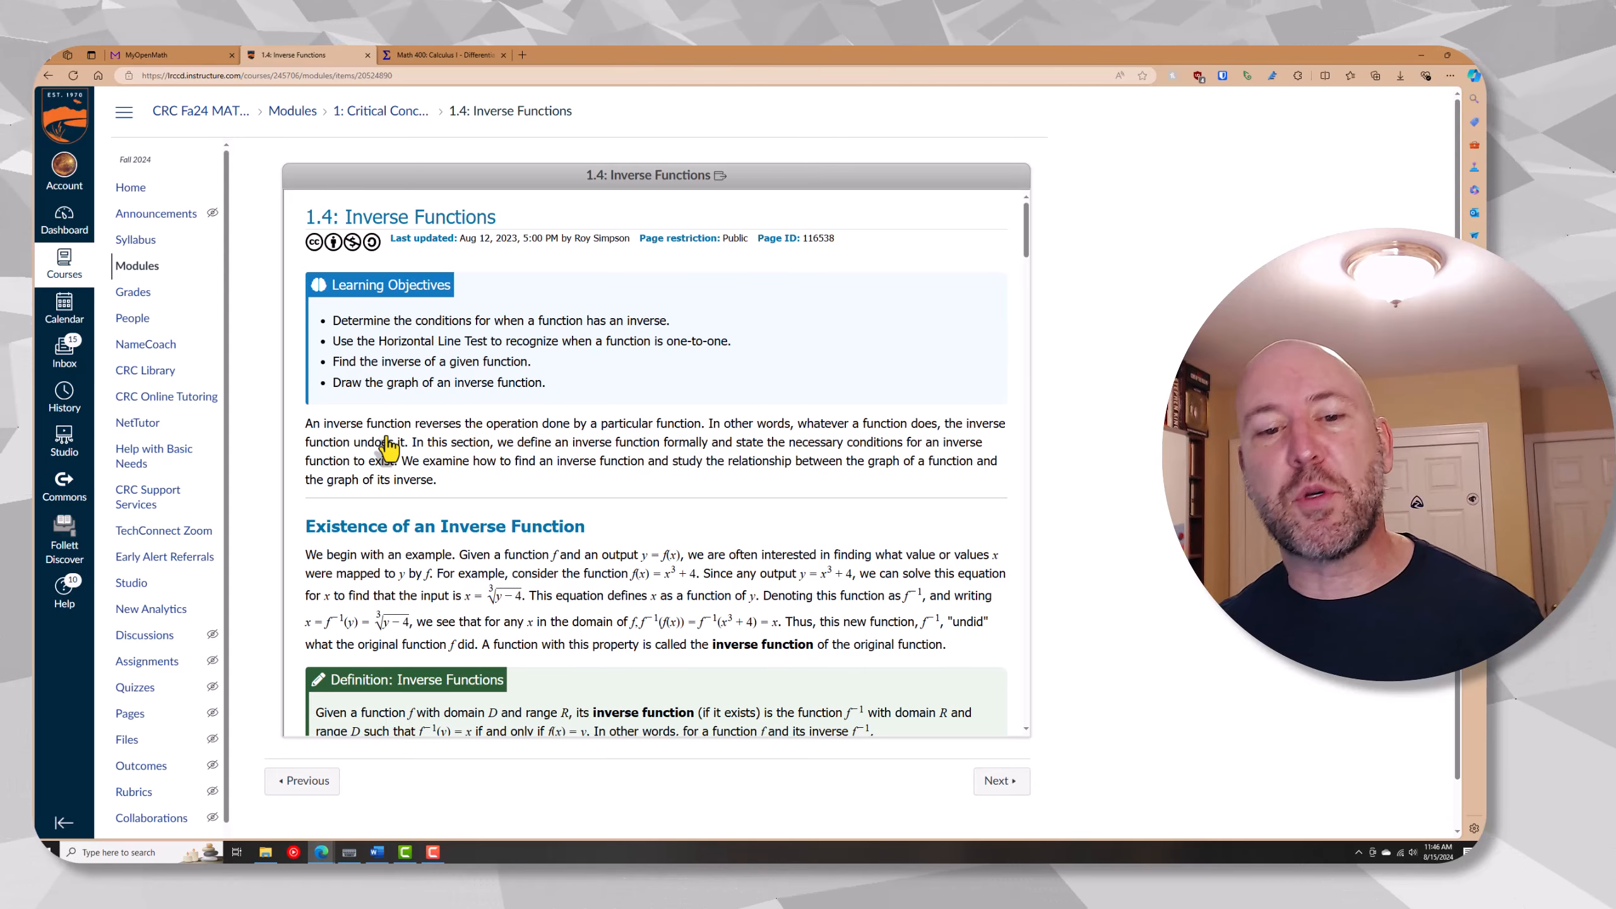
# Look through the embedded 1.4: Inverse Functions page and open it in its own browser tab
pyautogui.scroll(-2, 590, 372)
pyautogui.scroll(-17, 590, 373)
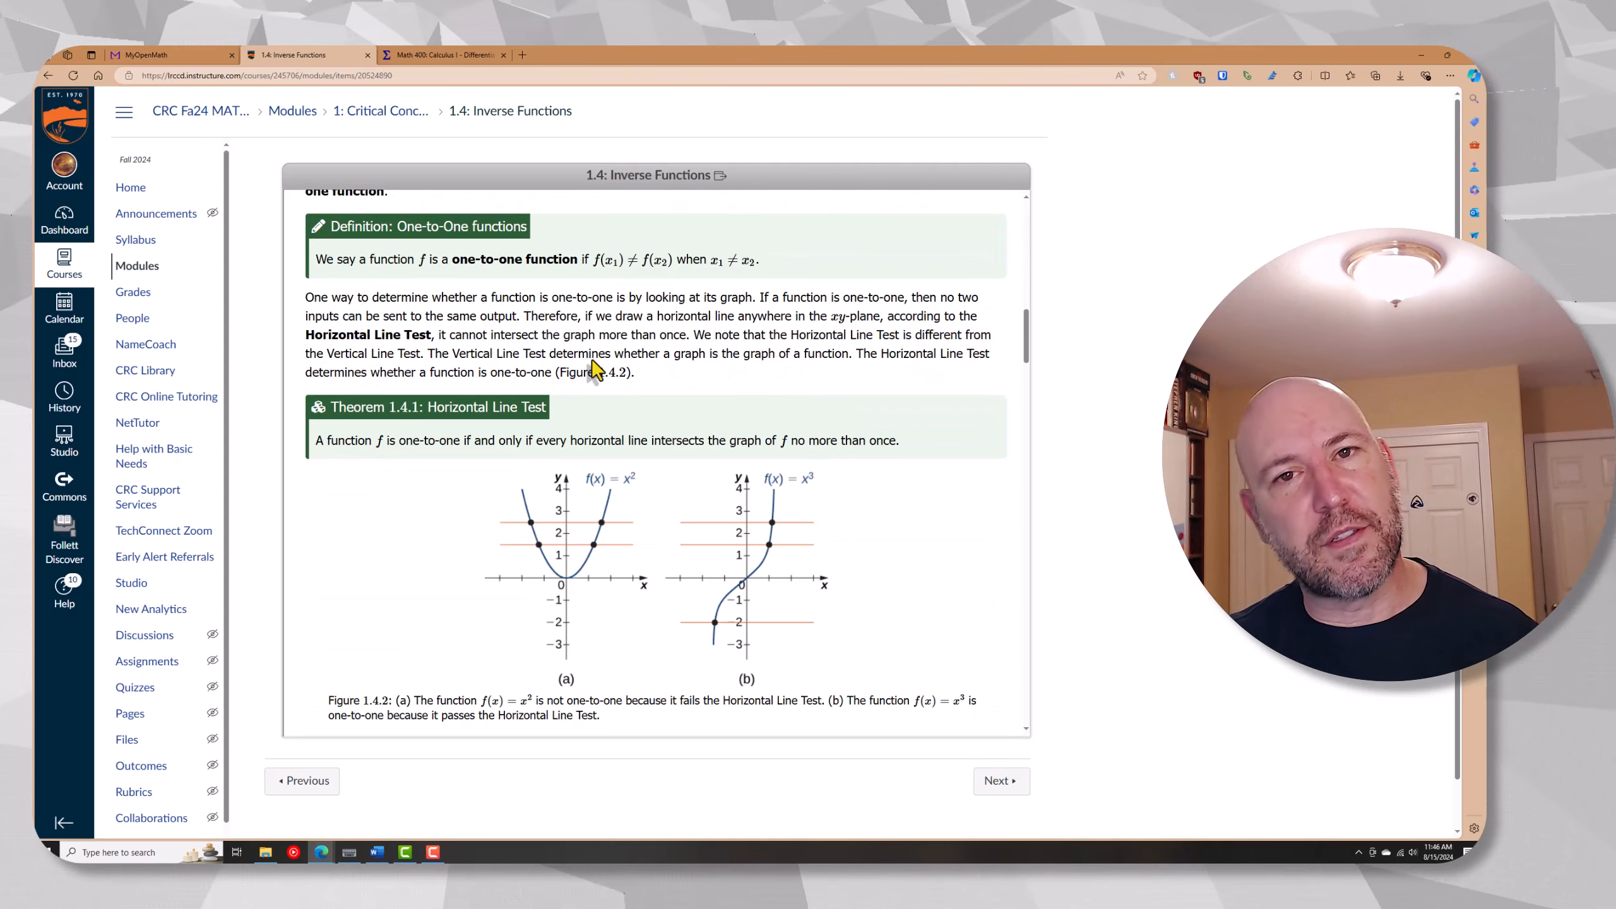
pyautogui.scroll(-20, 594, 369)
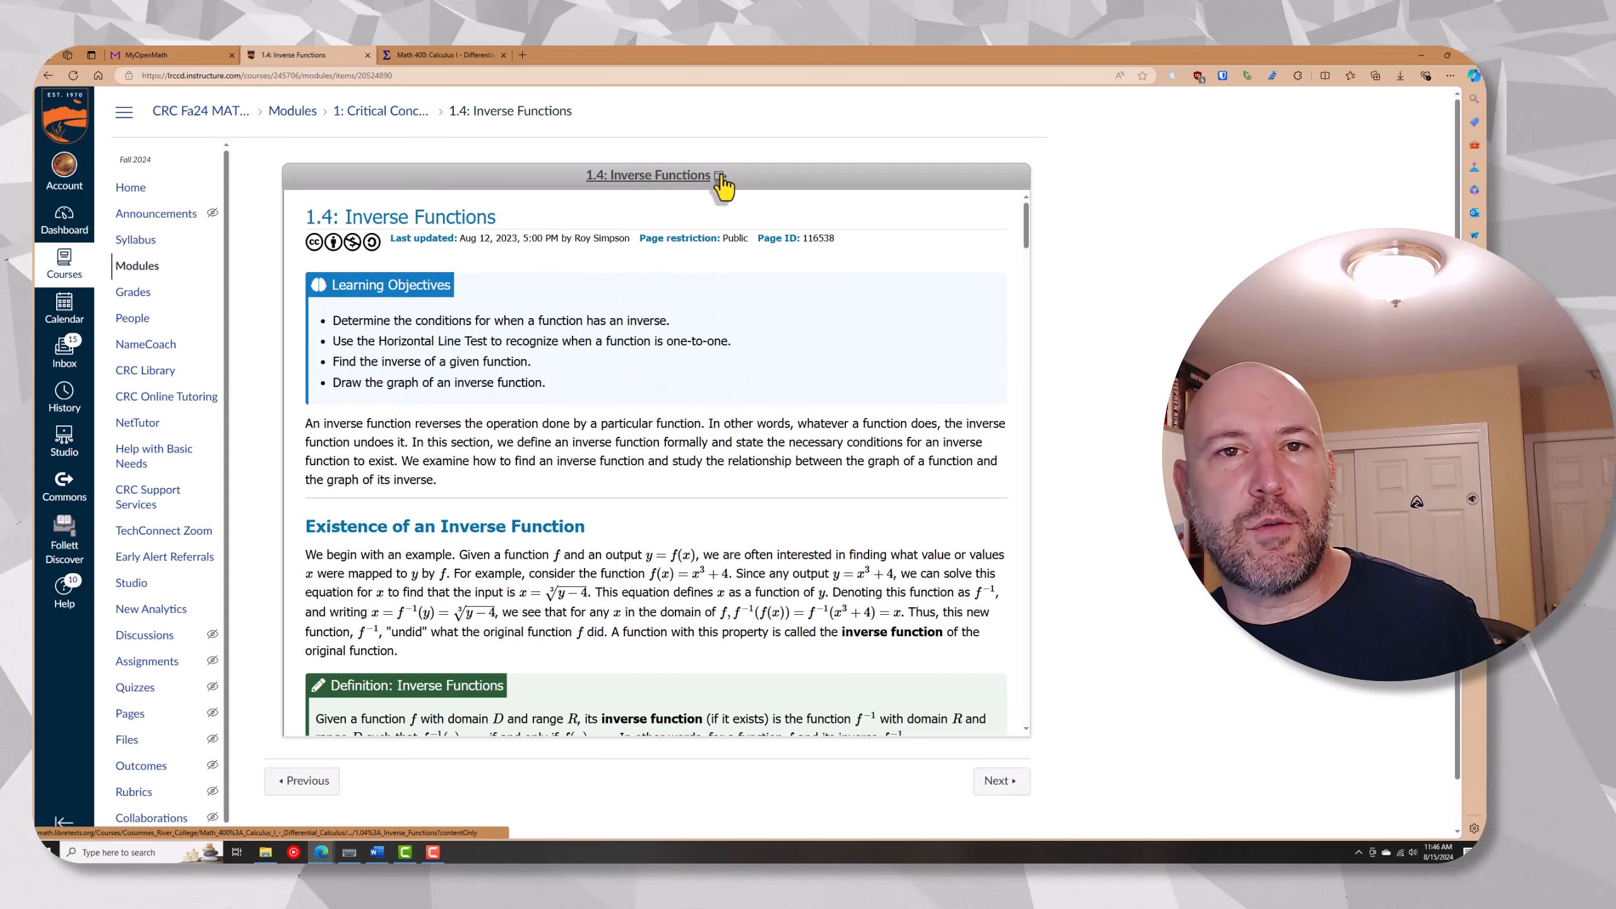
pyautogui.click(720, 178)
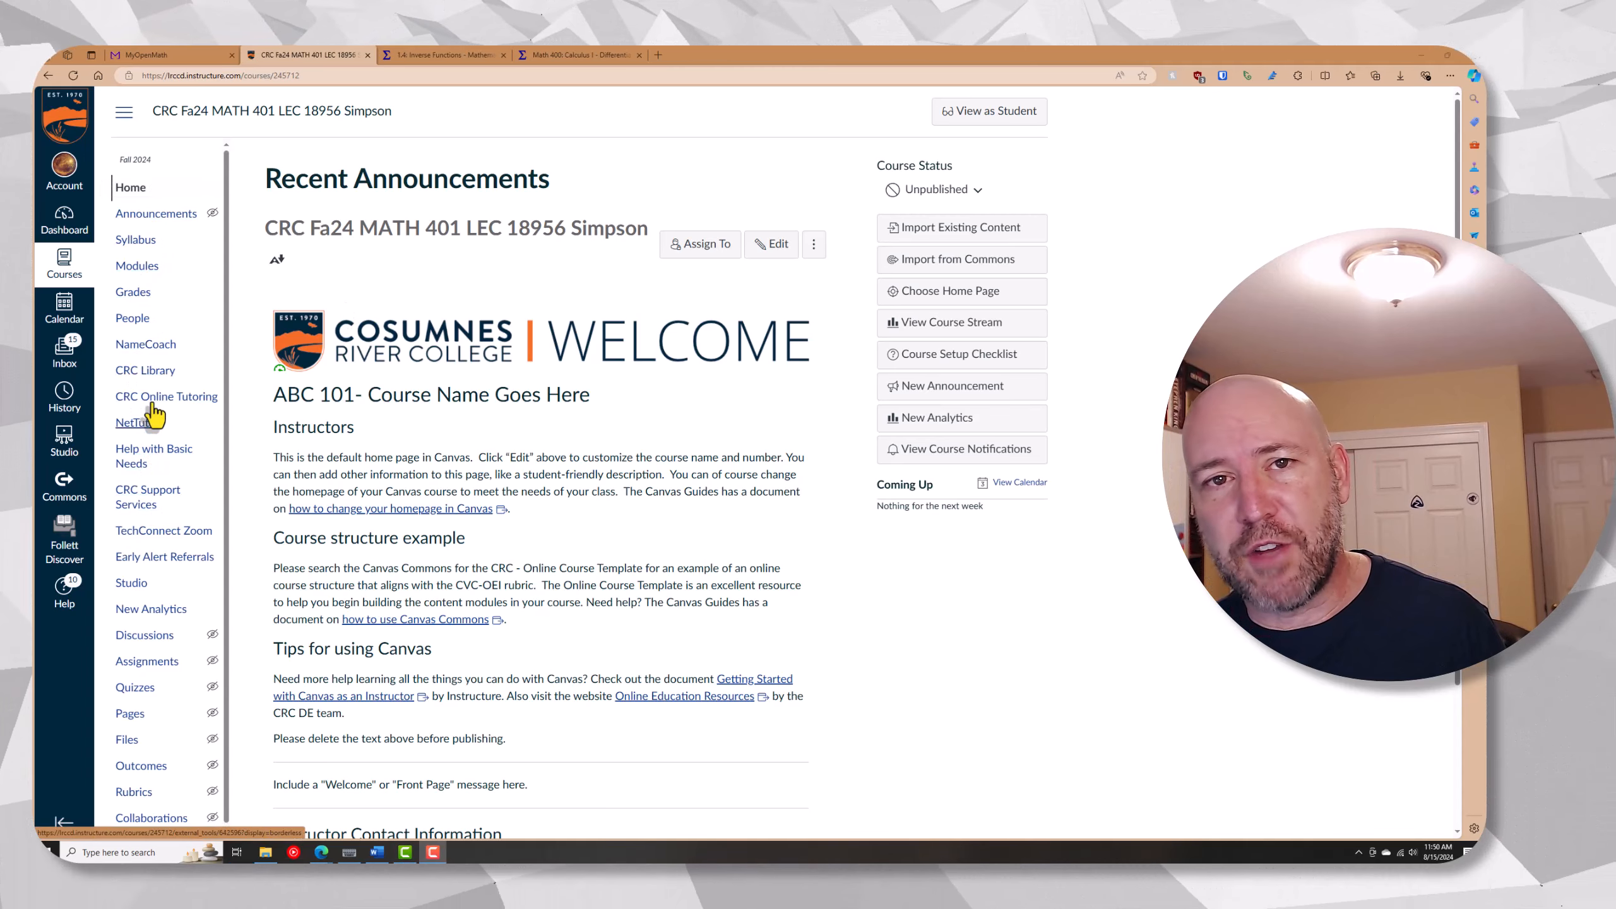
# In the MATH 401 course settings, browse the external apps and open the Redirect Tool
pyautogui.scroll(-1, 155, 430)
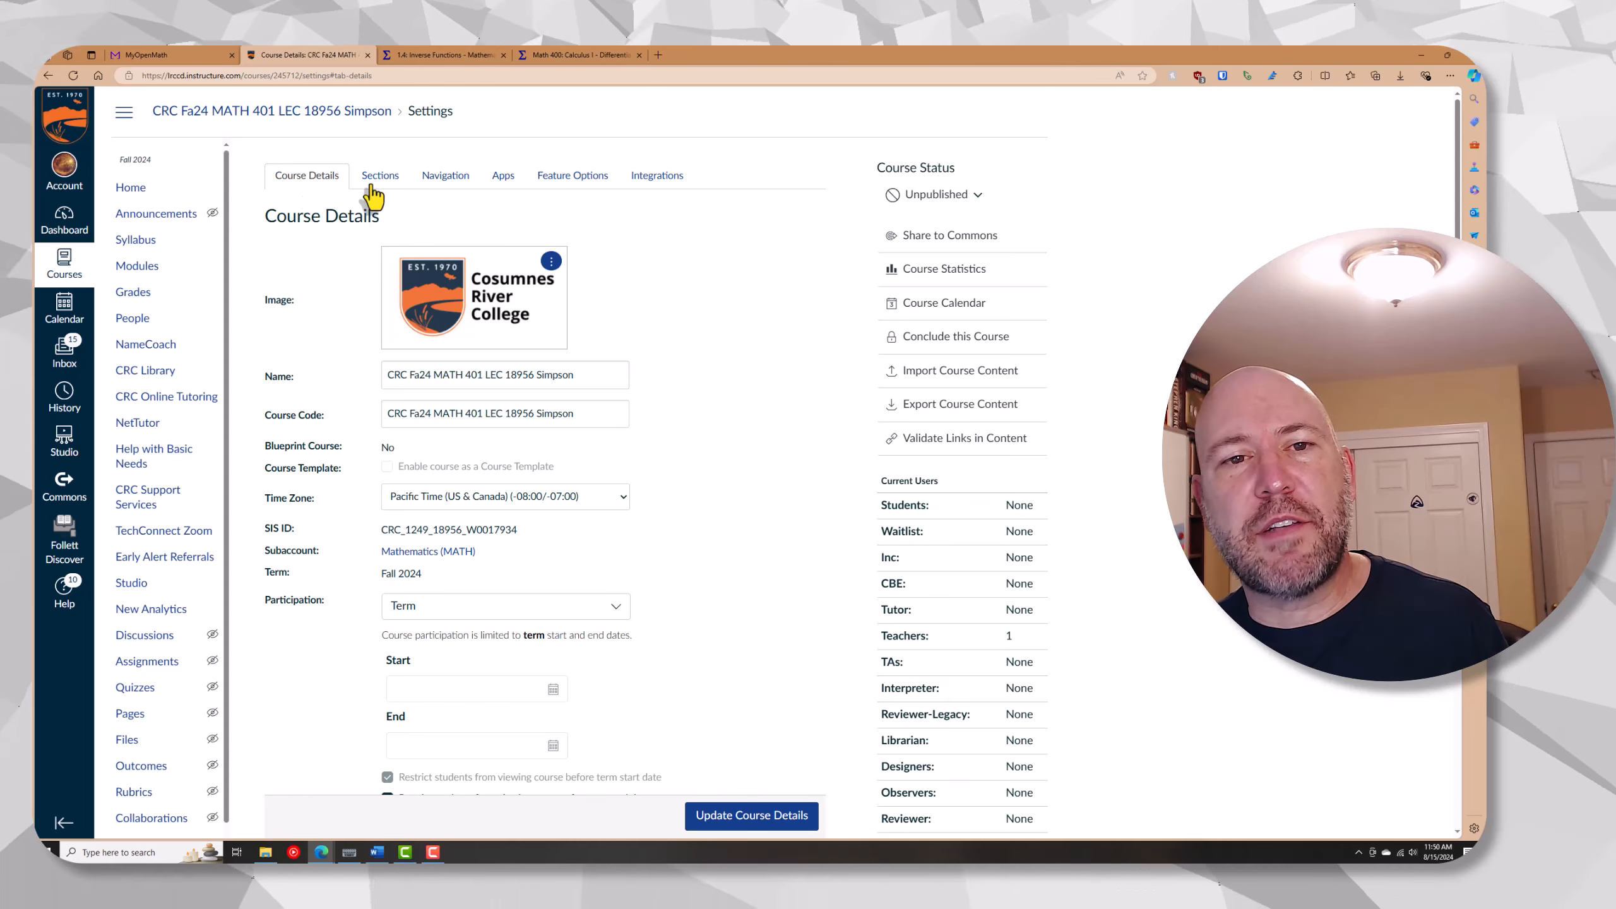
pyautogui.click(503, 176)
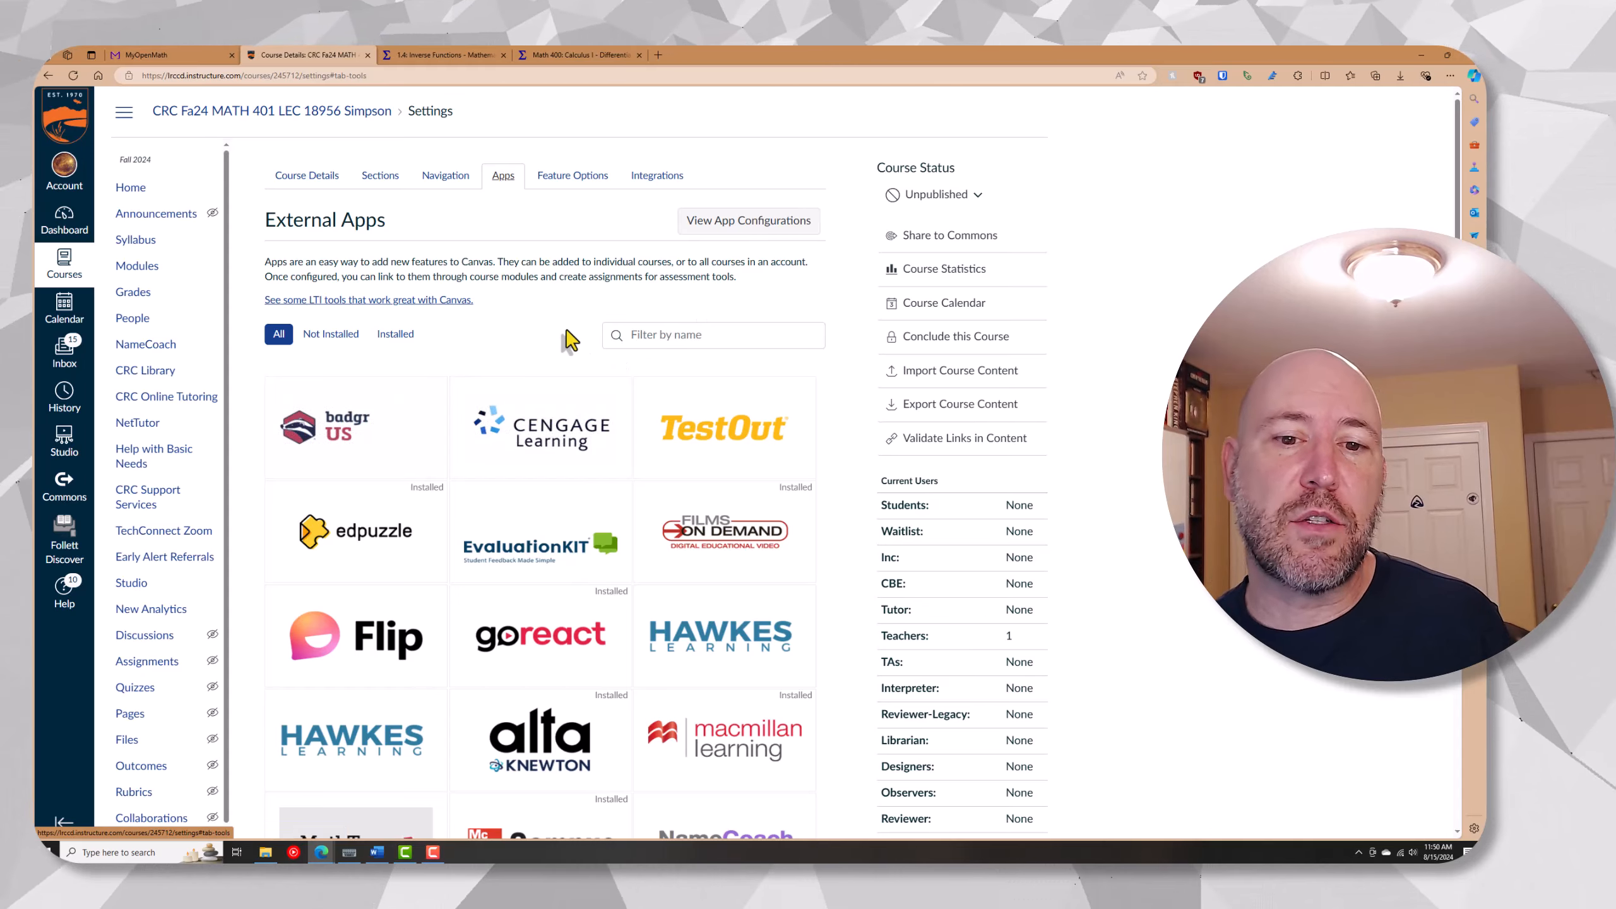
pyautogui.scroll(-8, 573, 337)
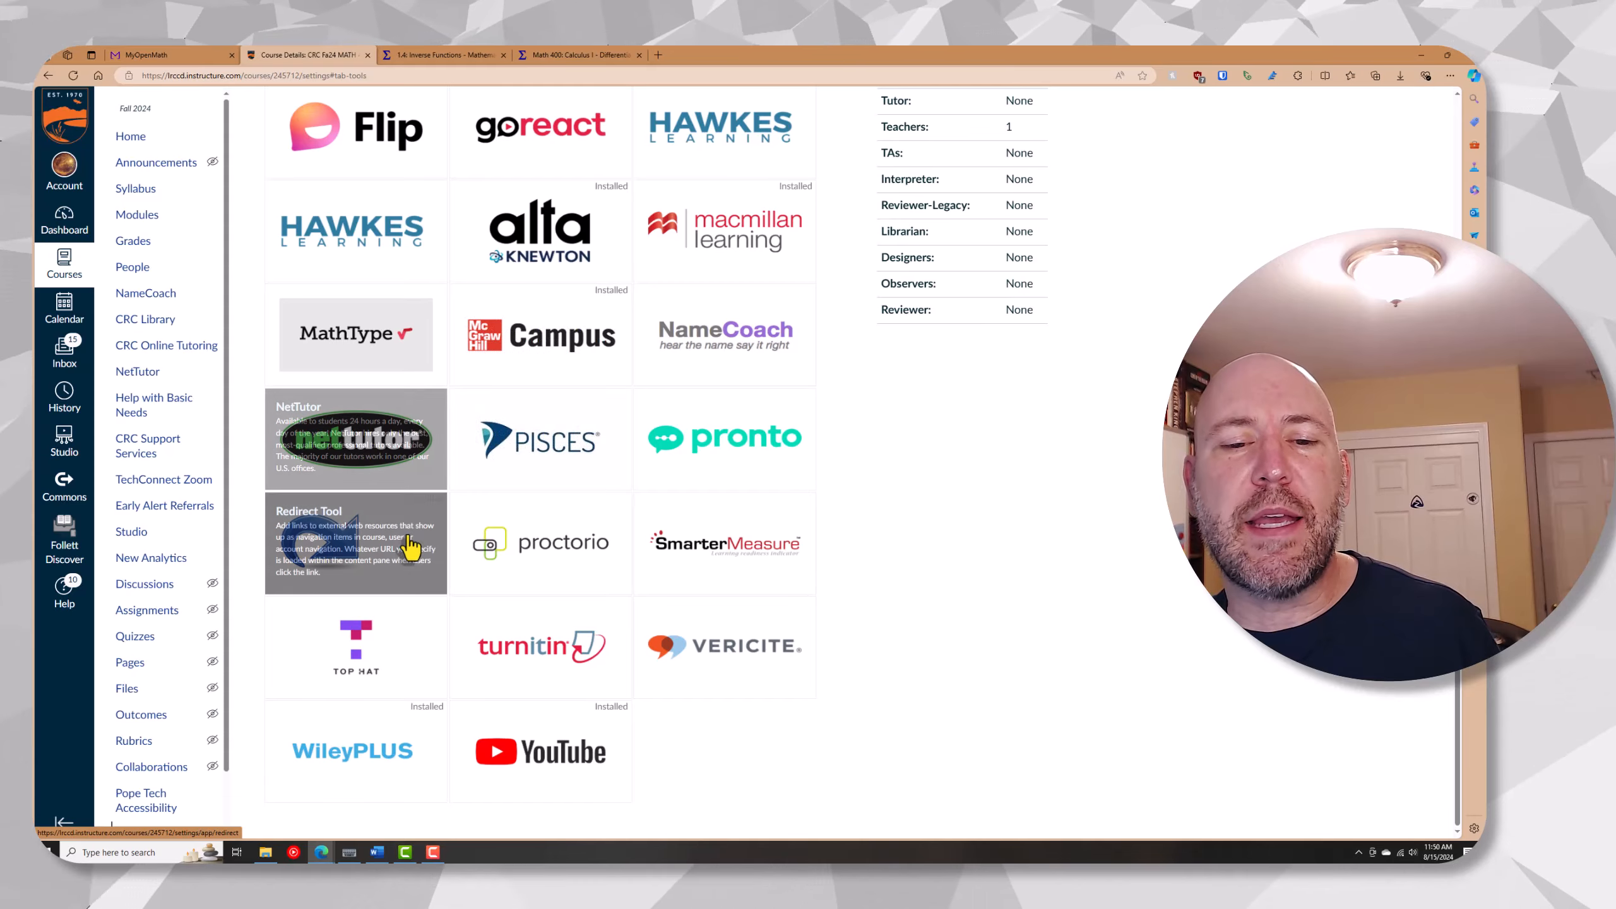
pyautogui.moveTo(390, 551)
pyautogui.scroll(8, 389, 551)
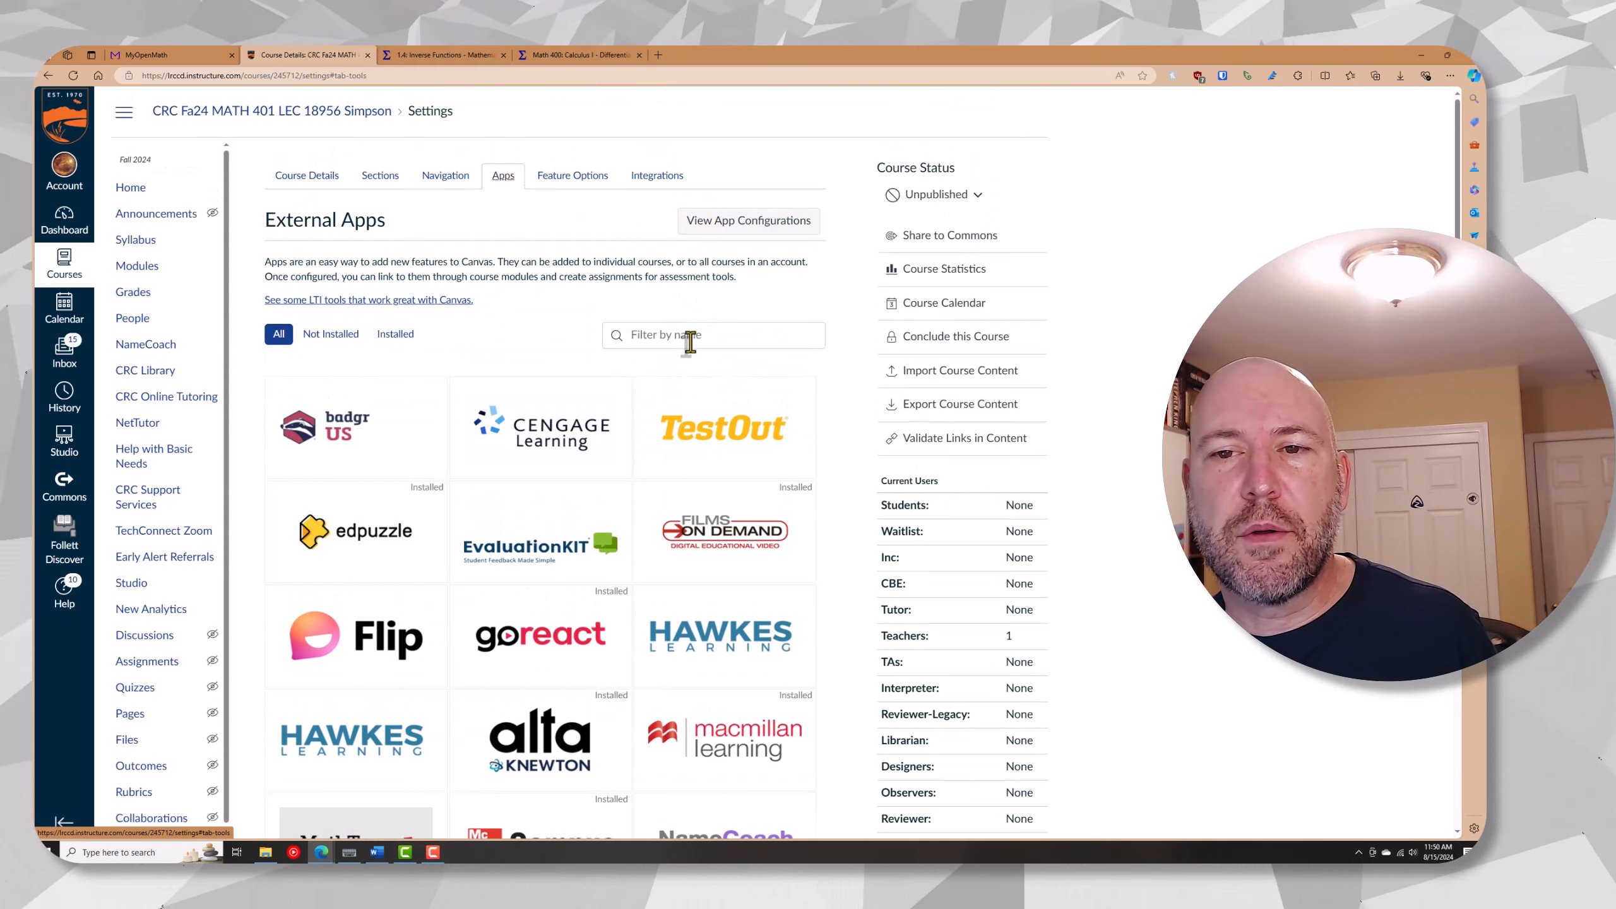
pyautogui.scroll(-4, 229, 528)
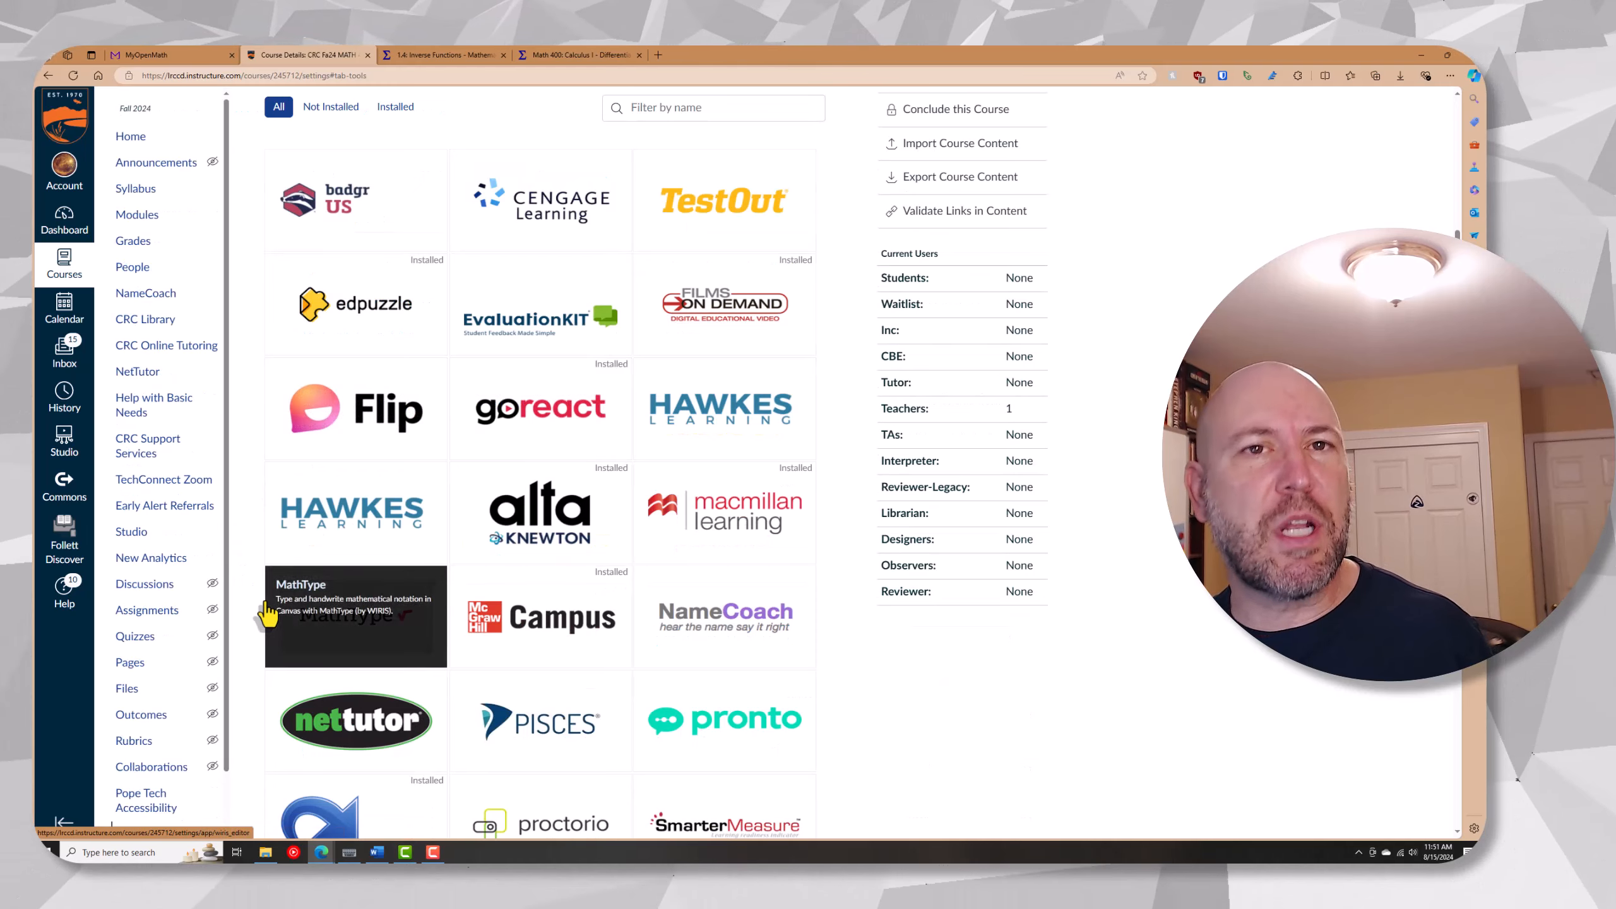
pyautogui.scroll(-4, 299, 605)
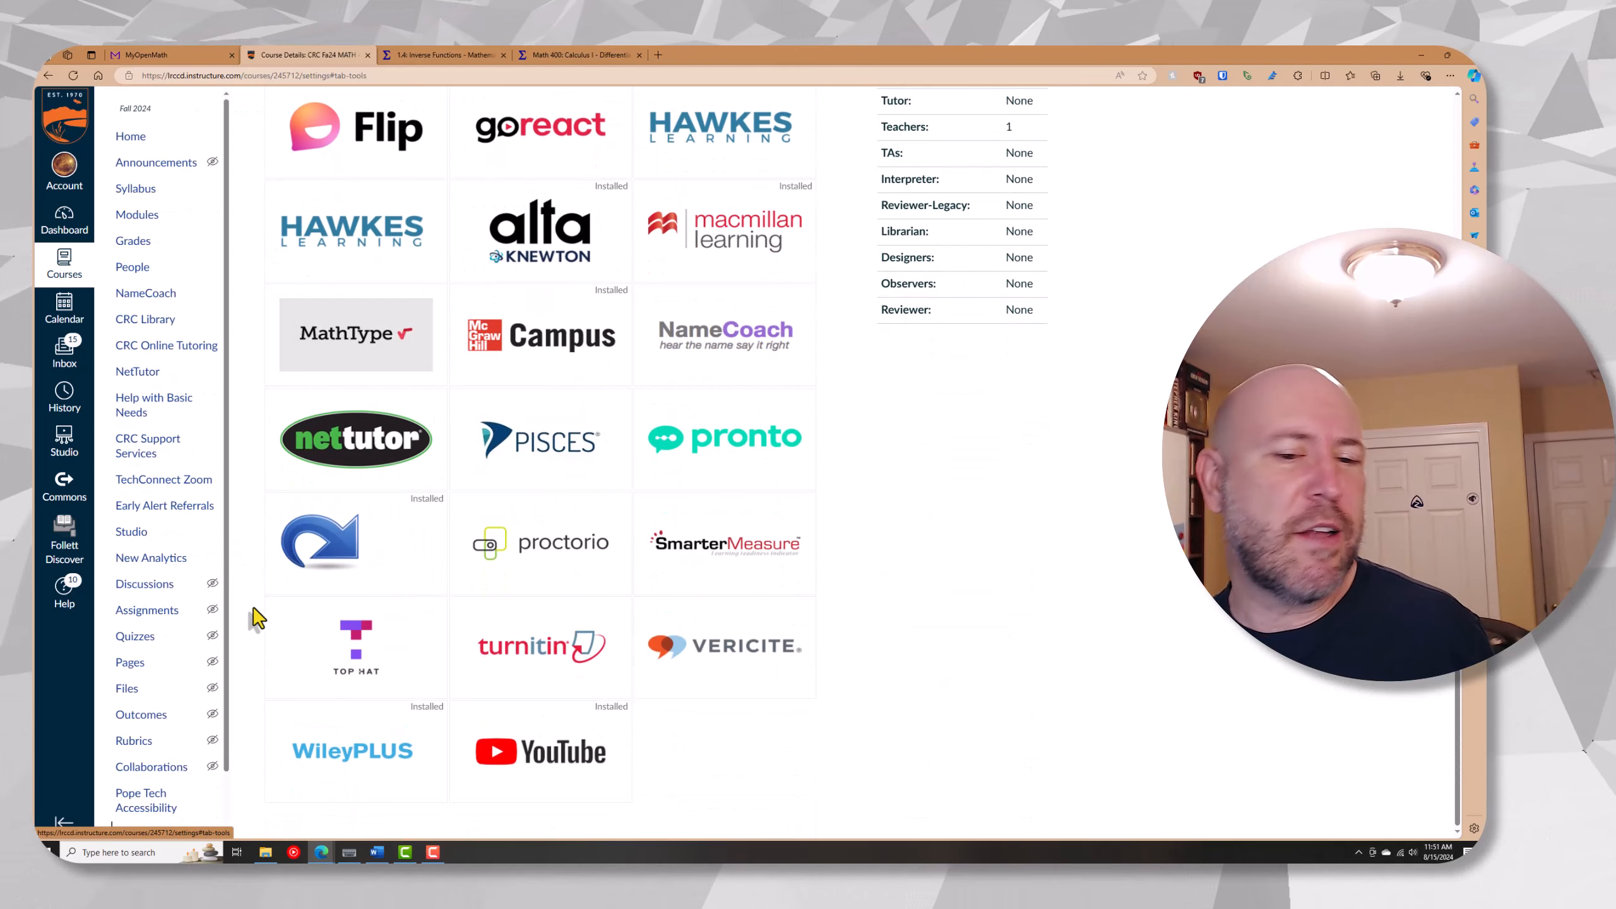
pyautogui.click(330, 539)
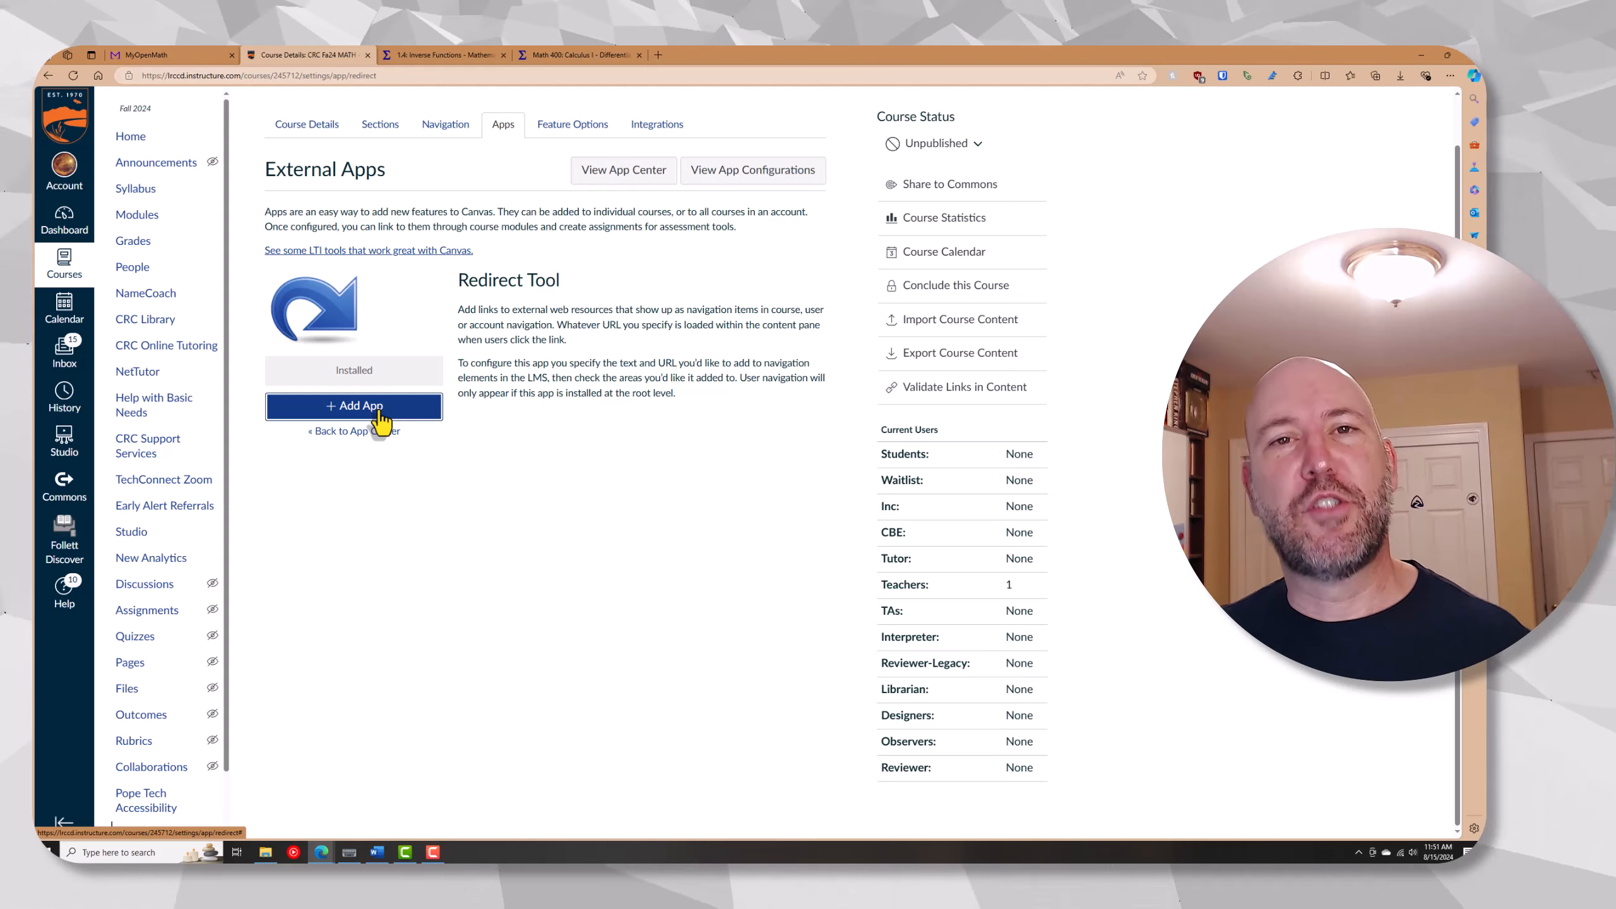
# Switch to LibreTexts, open Math 401: Calculus II - Integral Calculus from the Cosumnes River College bookshelf, and select its web address for copying
pyautogui.middleClick(421, 55)
pyautogui.click(424, 55)
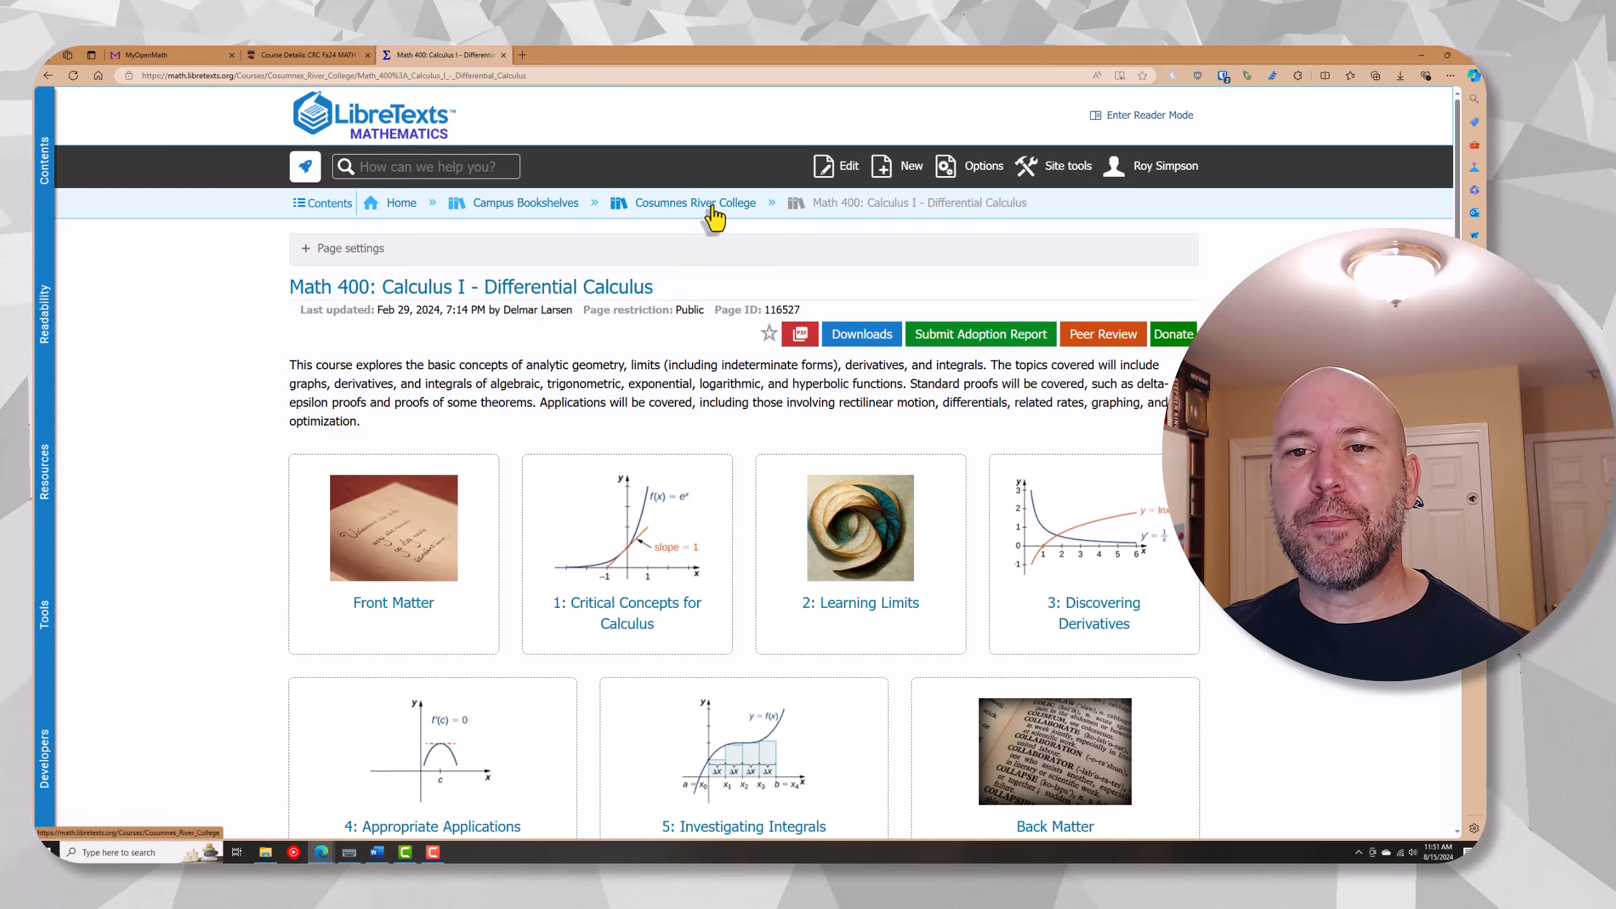
pyautogui.click(691, 203)
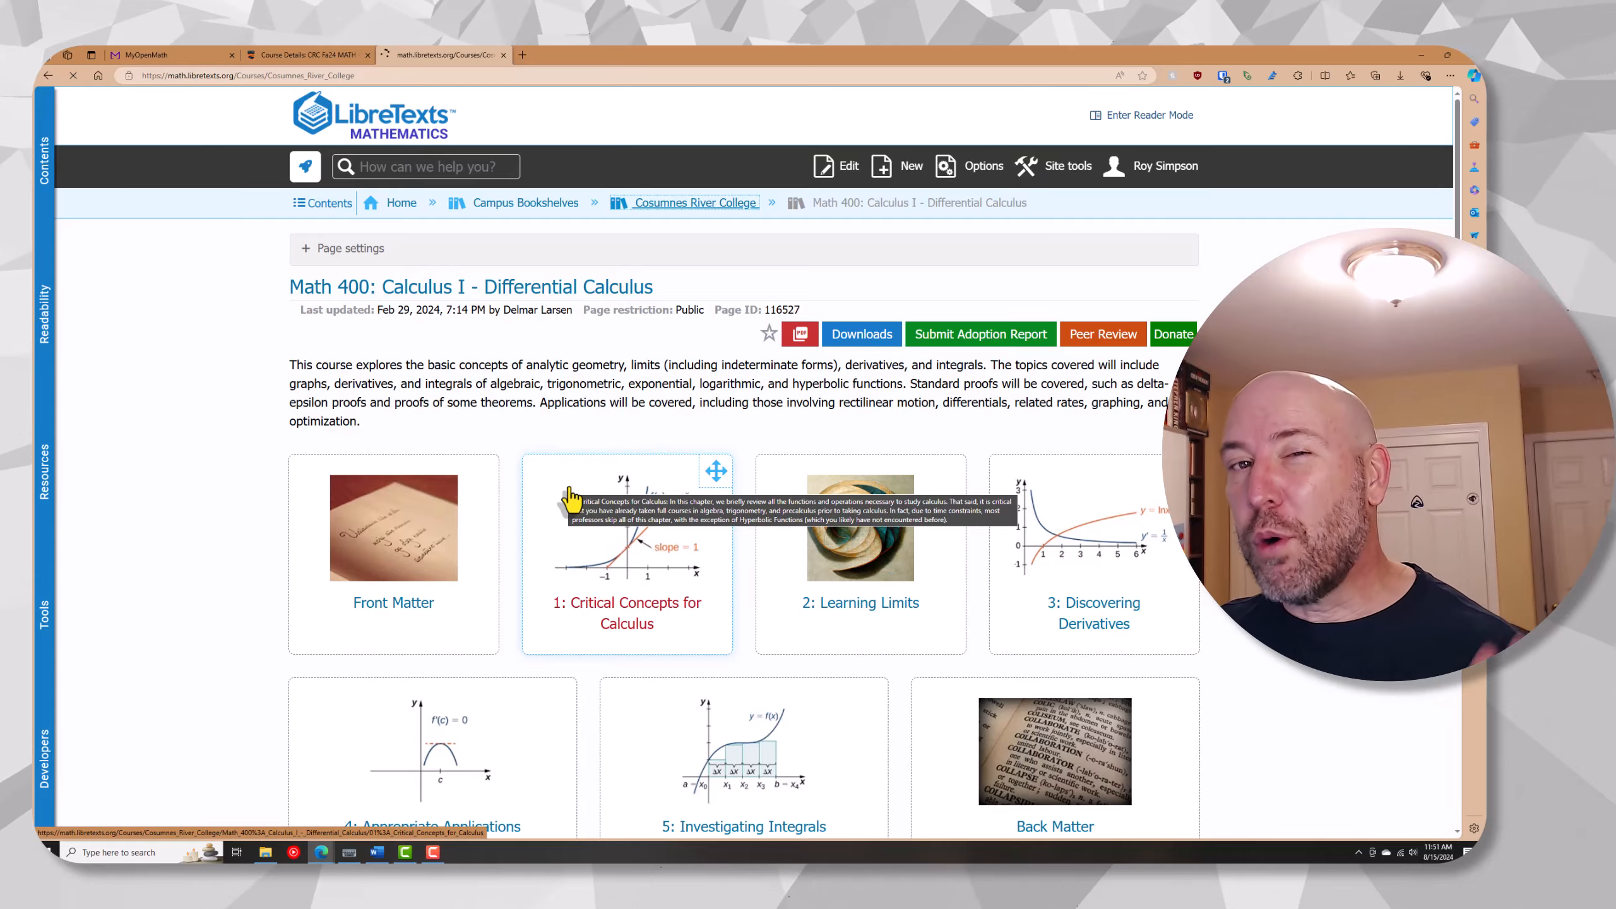
pyautogui.scroll(-5, 559, 497)
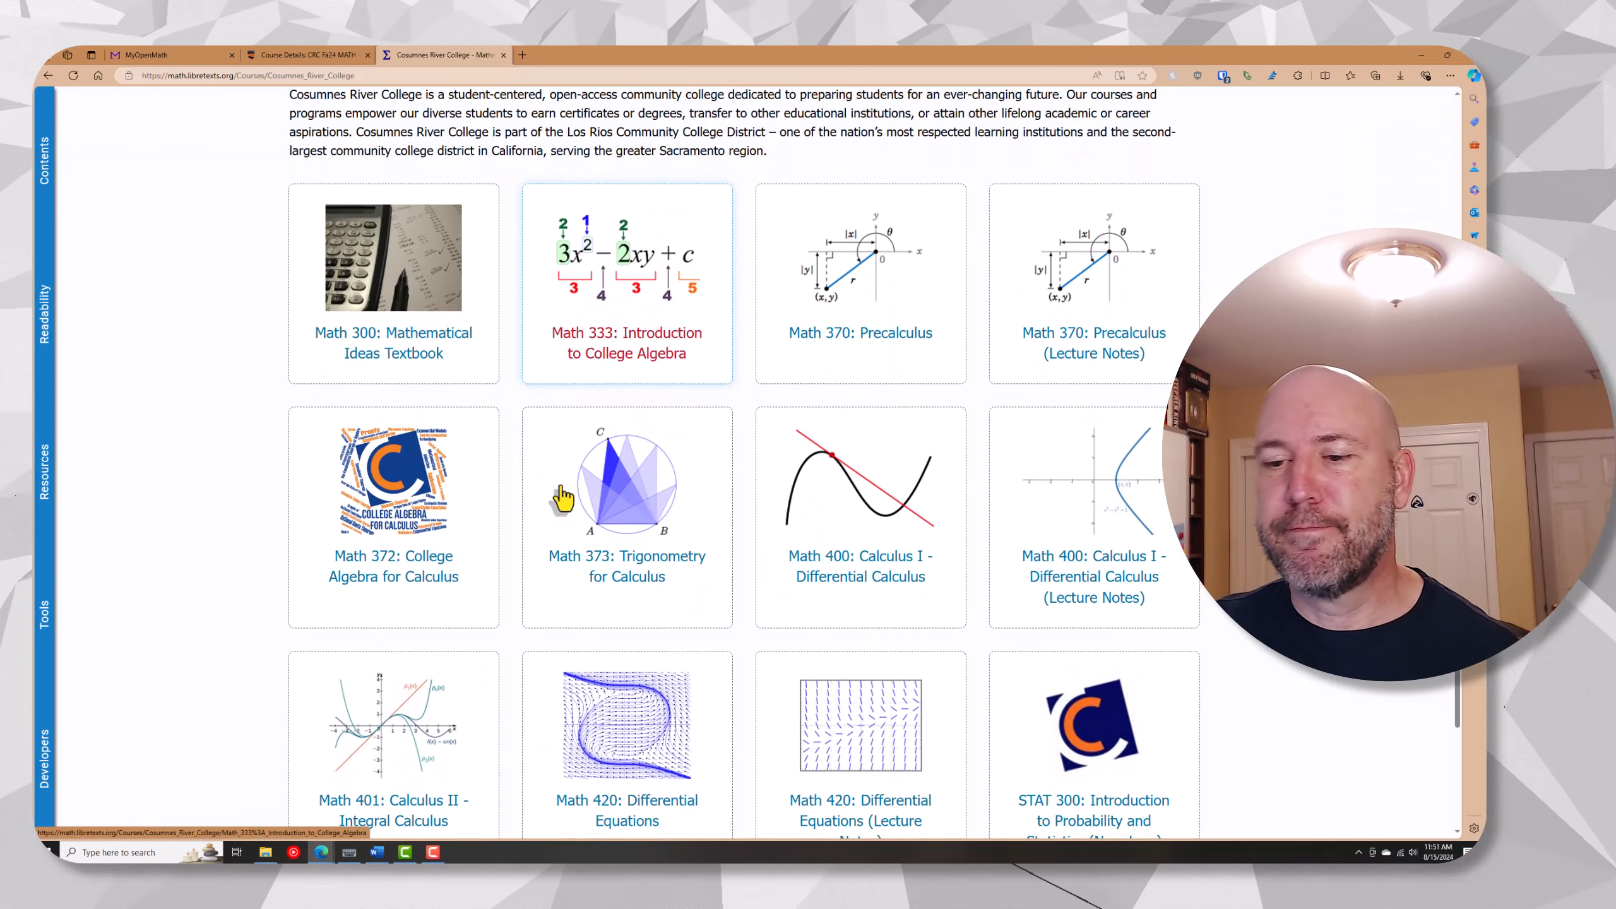
pyautogui.click(402, 666)
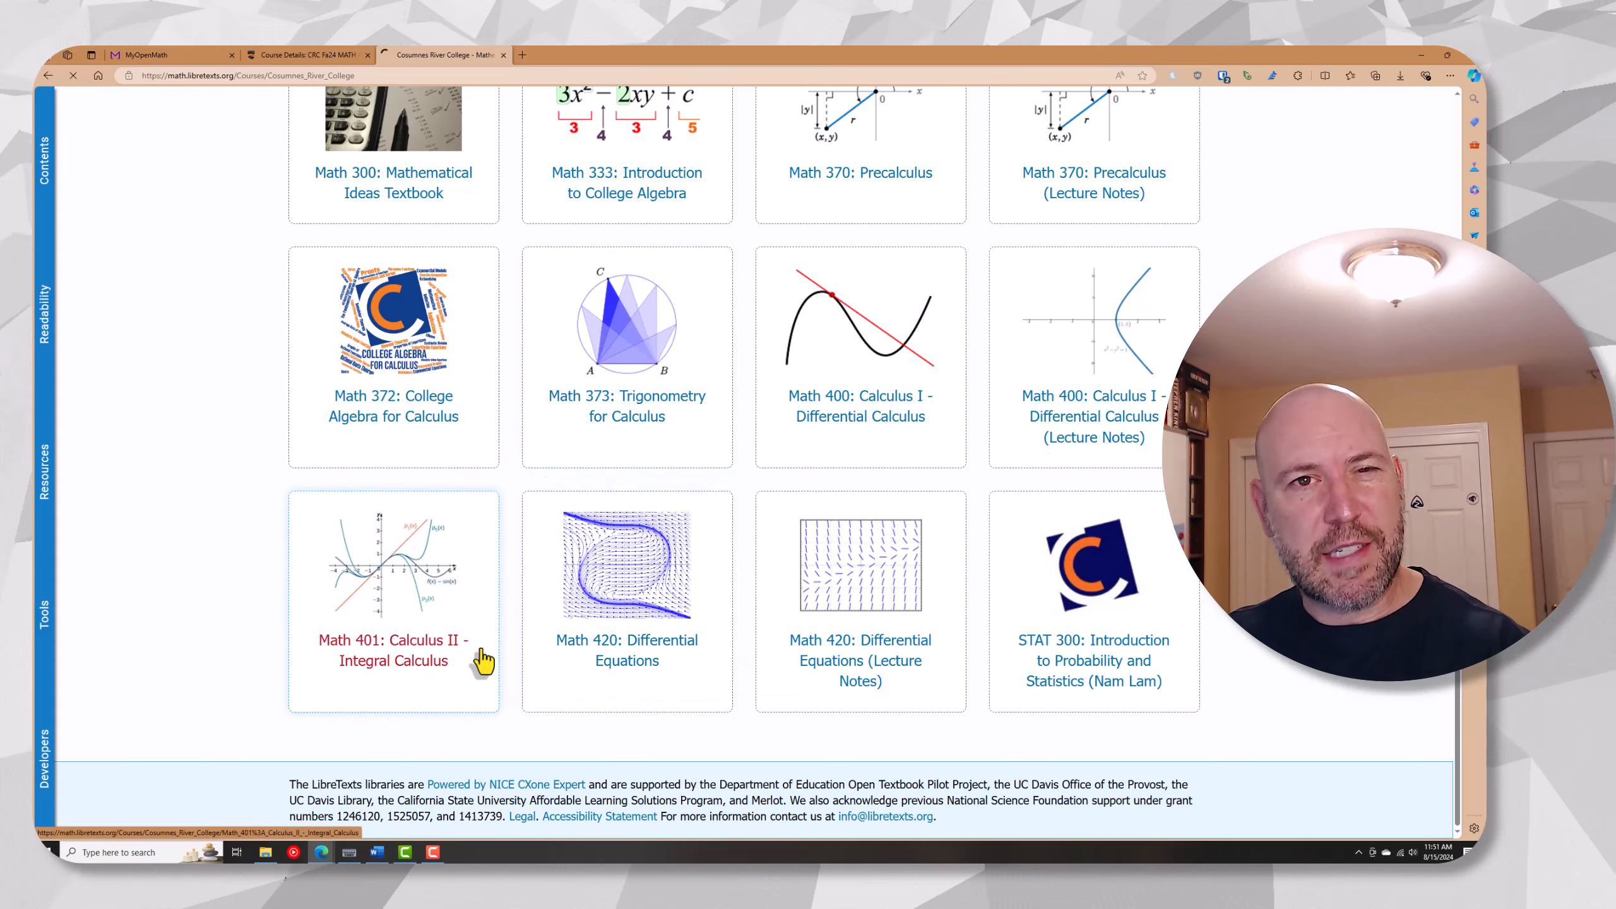
pyautogui.click(529, 79)
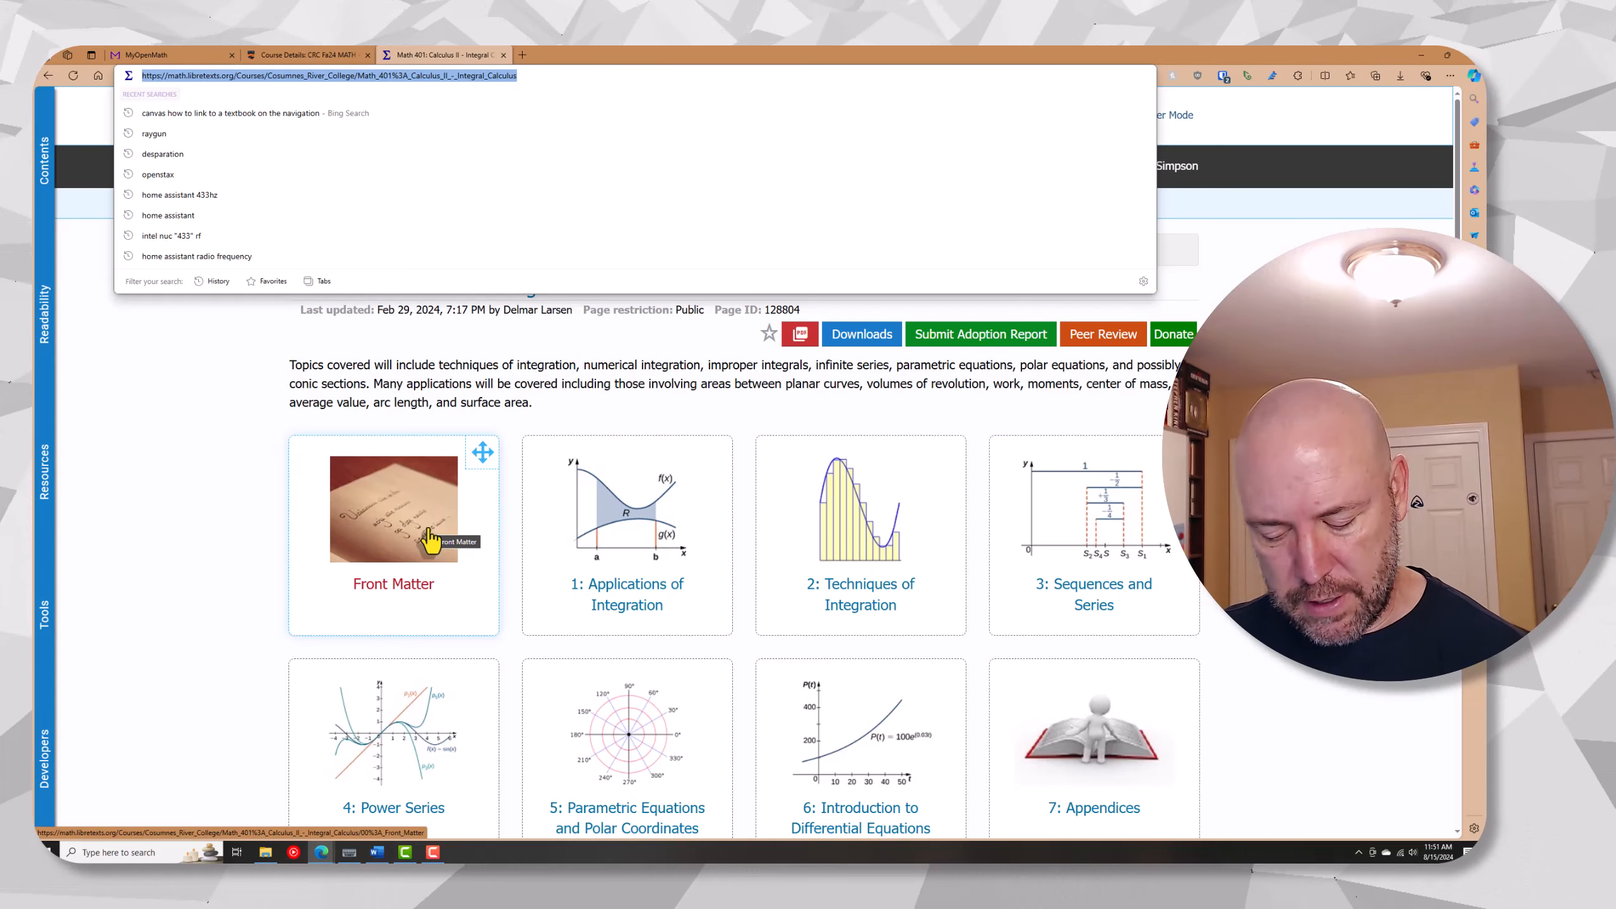
# Back in Canvas, add the Redirect Tool app with the copied textbook address, named Textbook and shown in the course navigation
pyautogui.click(305, 54)
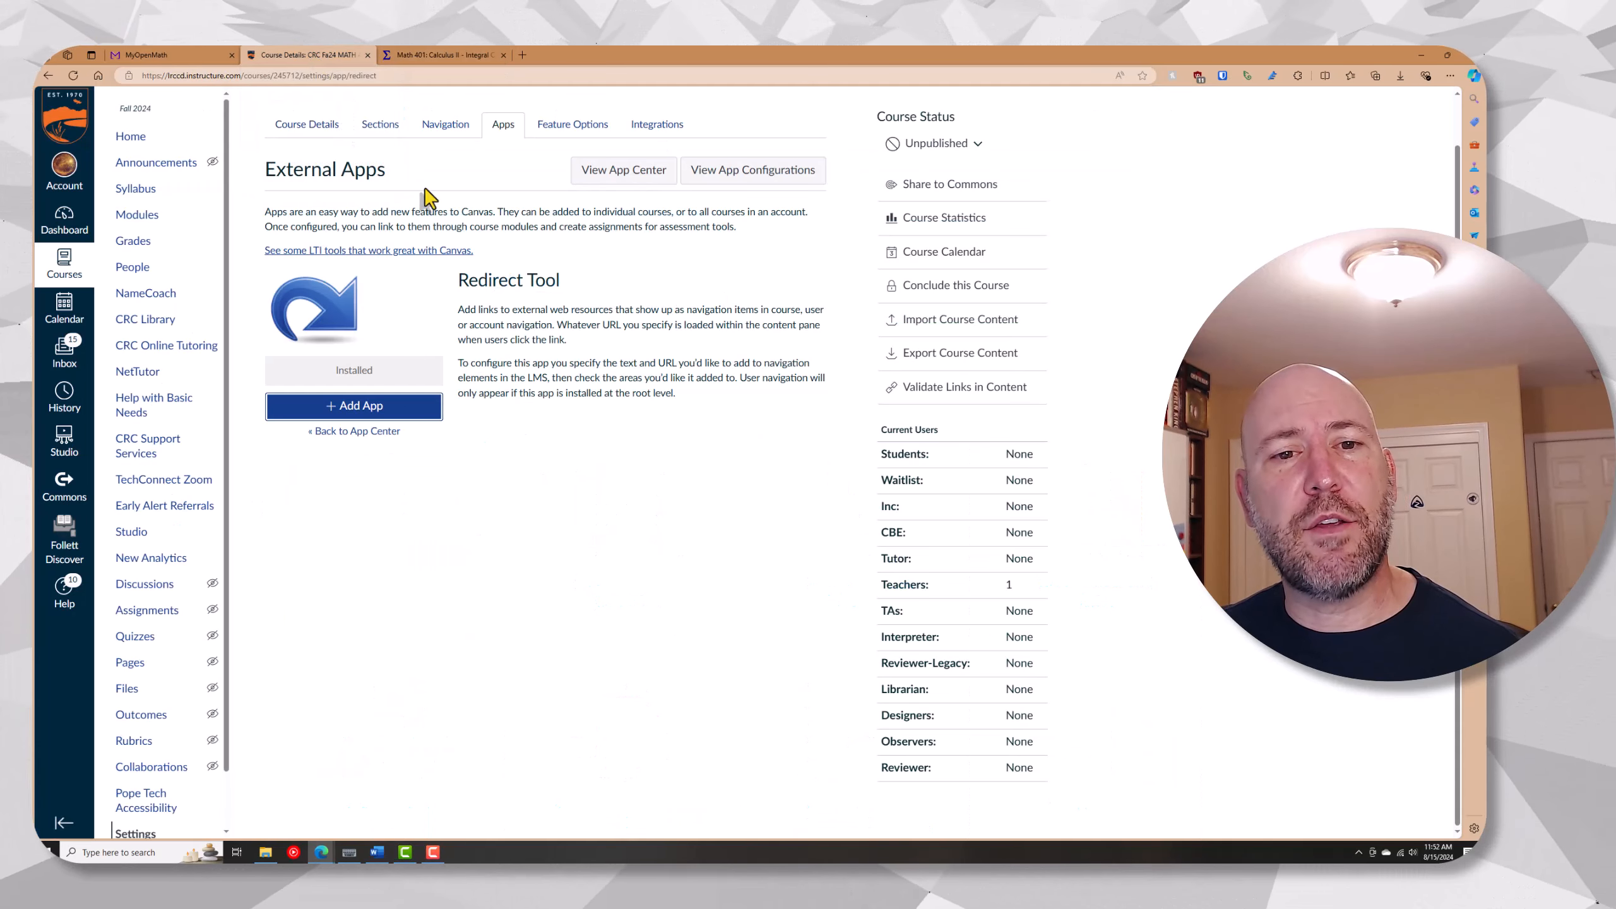
pyautogui.click(388, 412)
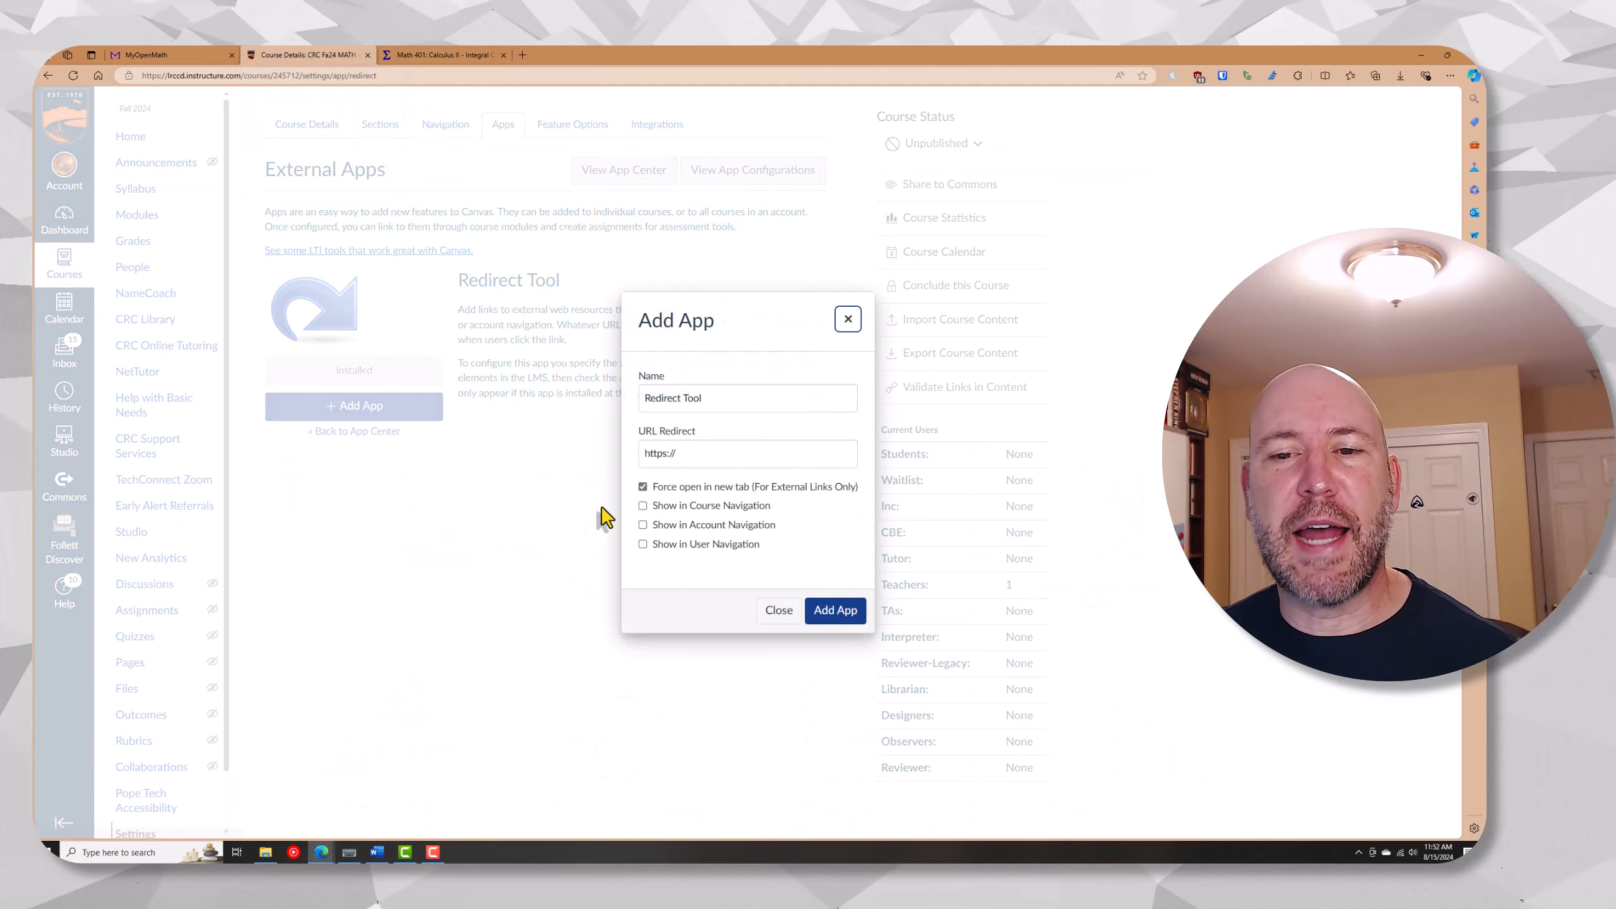
pyautogui.click(682, 454)
pyautogui.hotkey('ctrl', 'v')
pyautogui.click(732, 394)
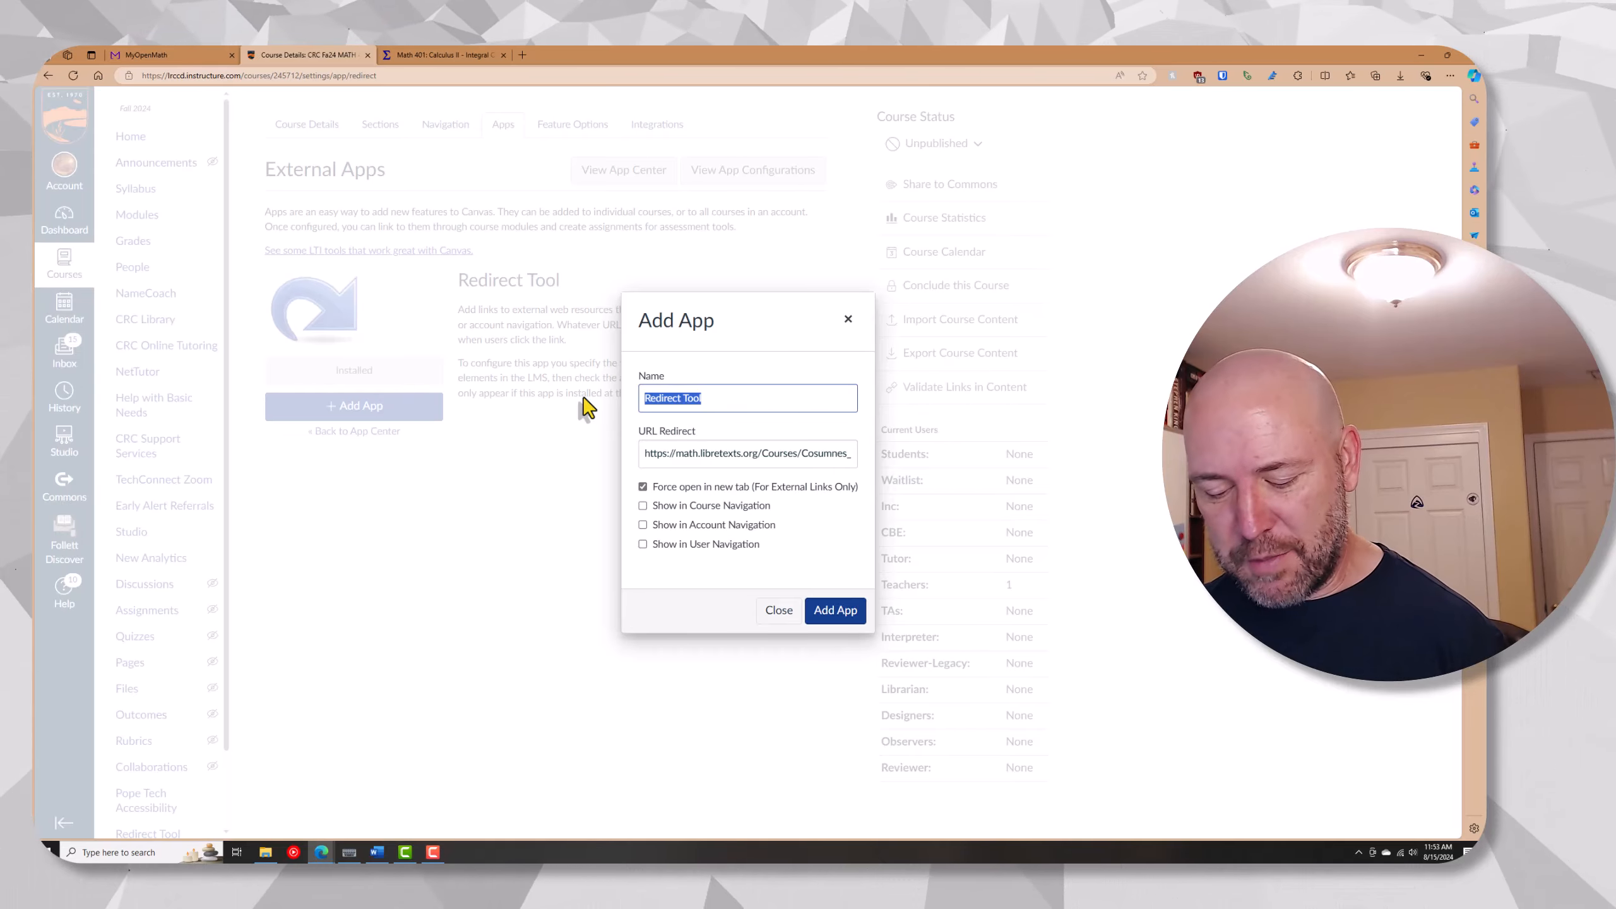
pyautogui.write('Textbook')
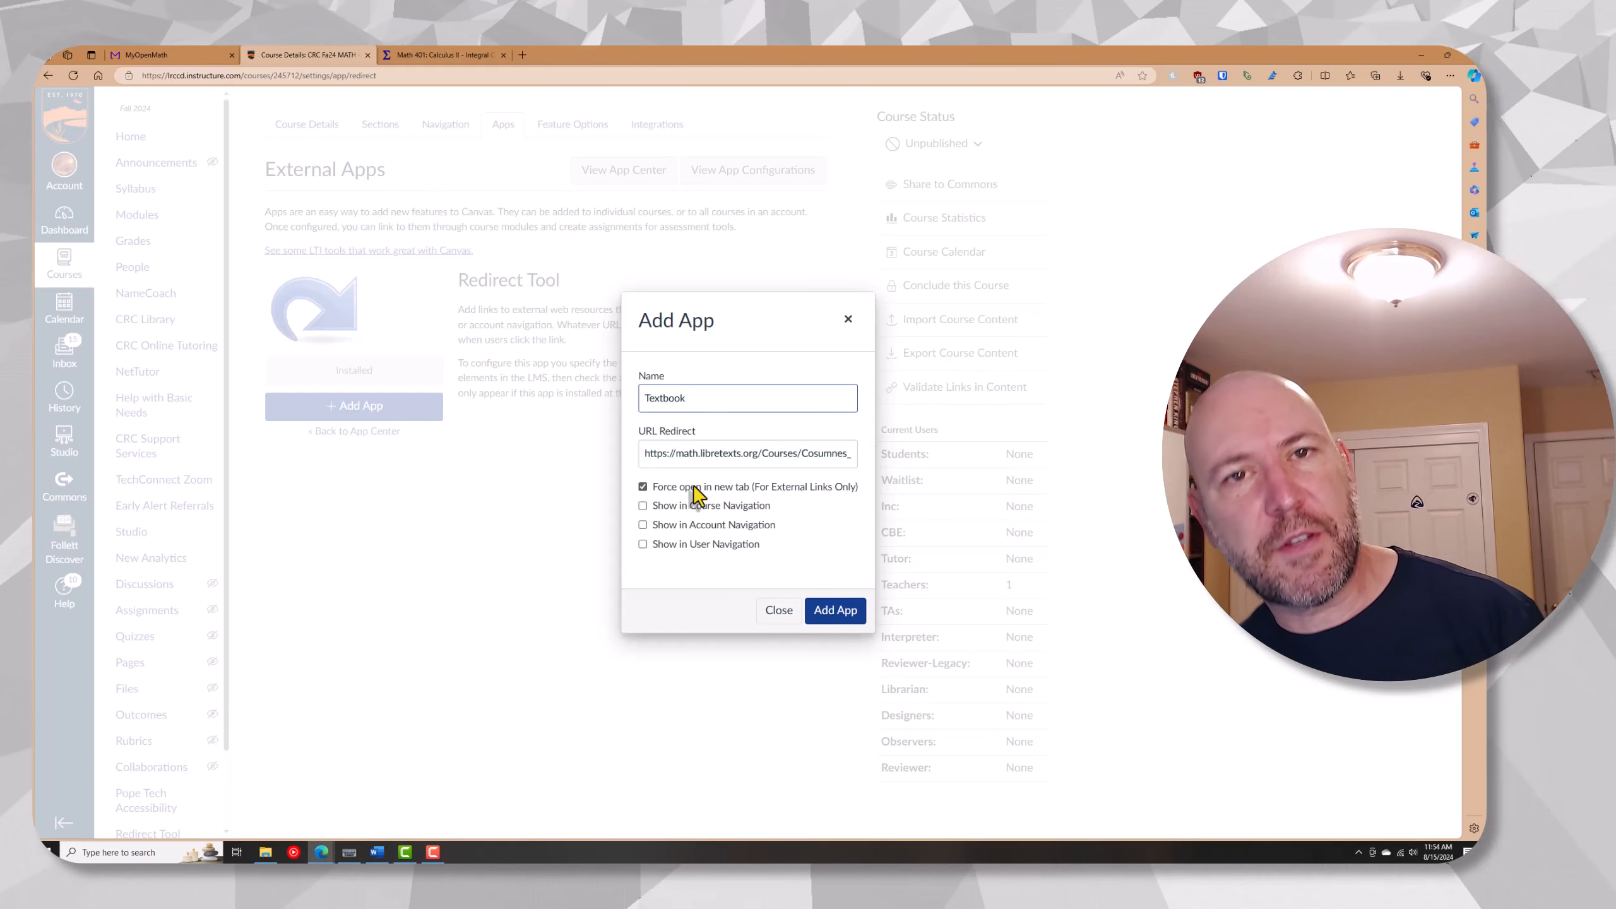
pyautogui.click(700, 506)
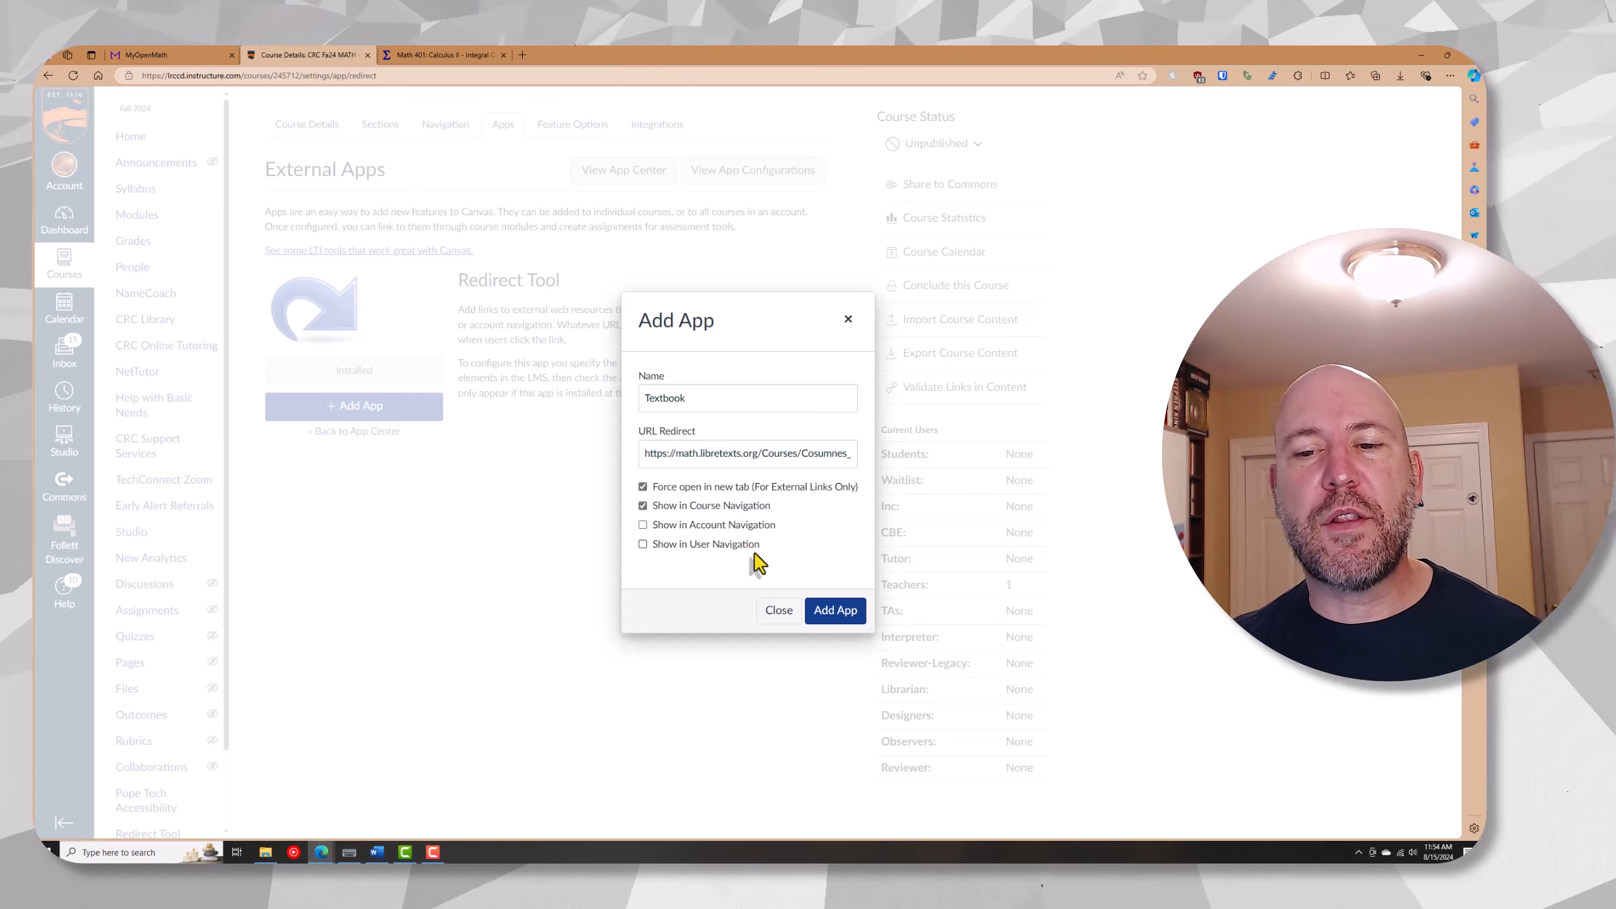
pyautogui.click(835, 609)
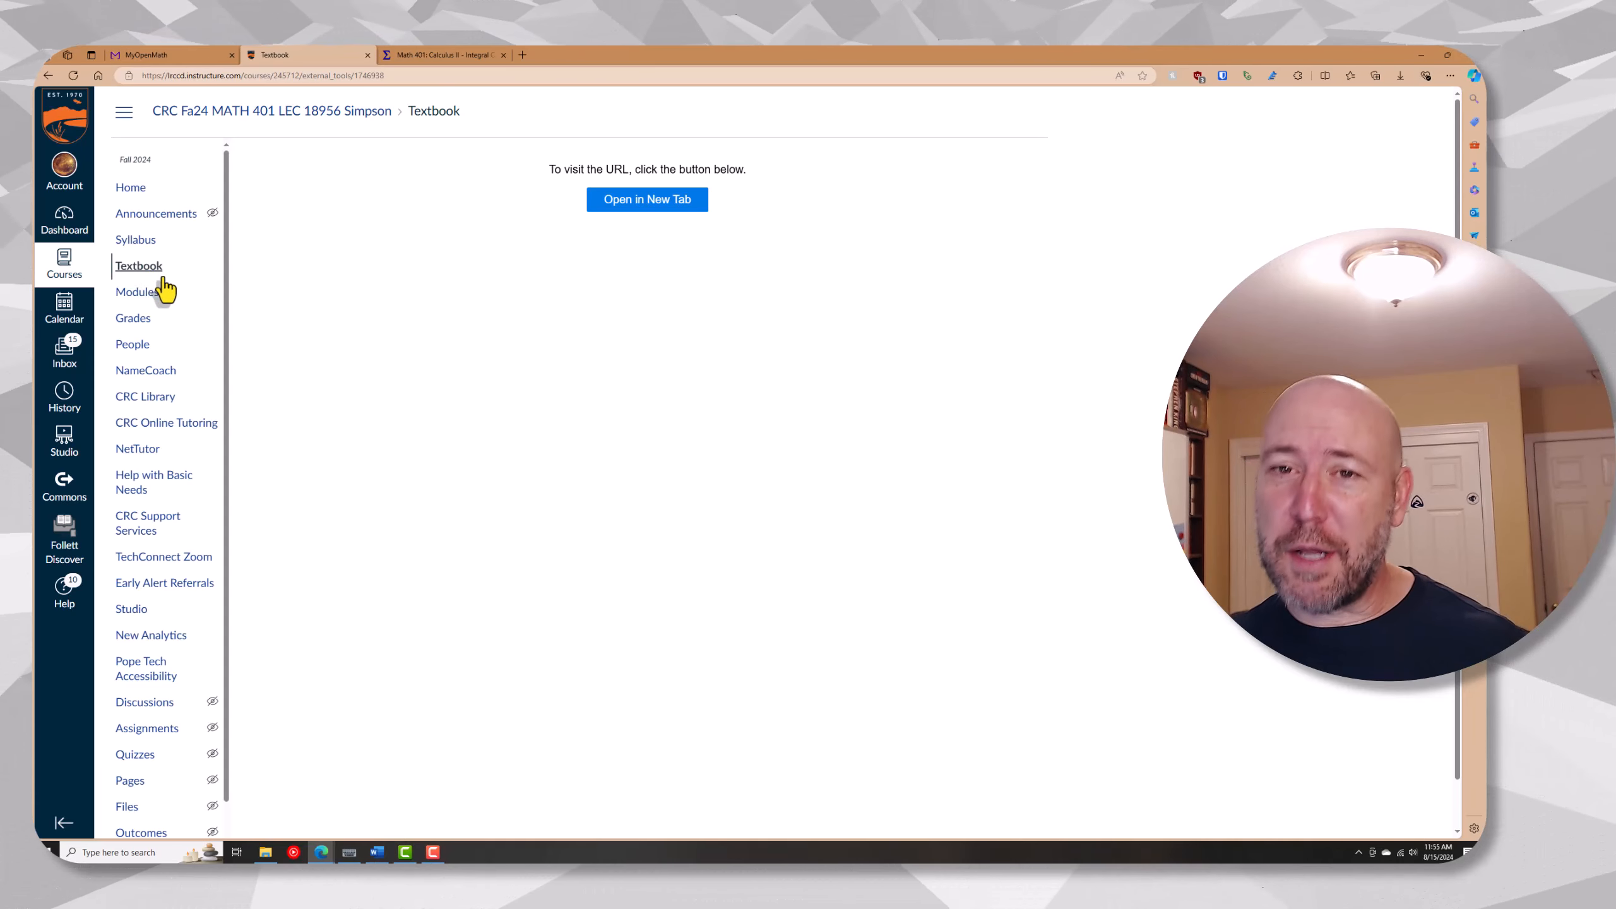
# Test the MATH 401 Textbook link in a new tab, look over the book's contents, and return to the Canvas tab
pyautogui.click(632, 210)
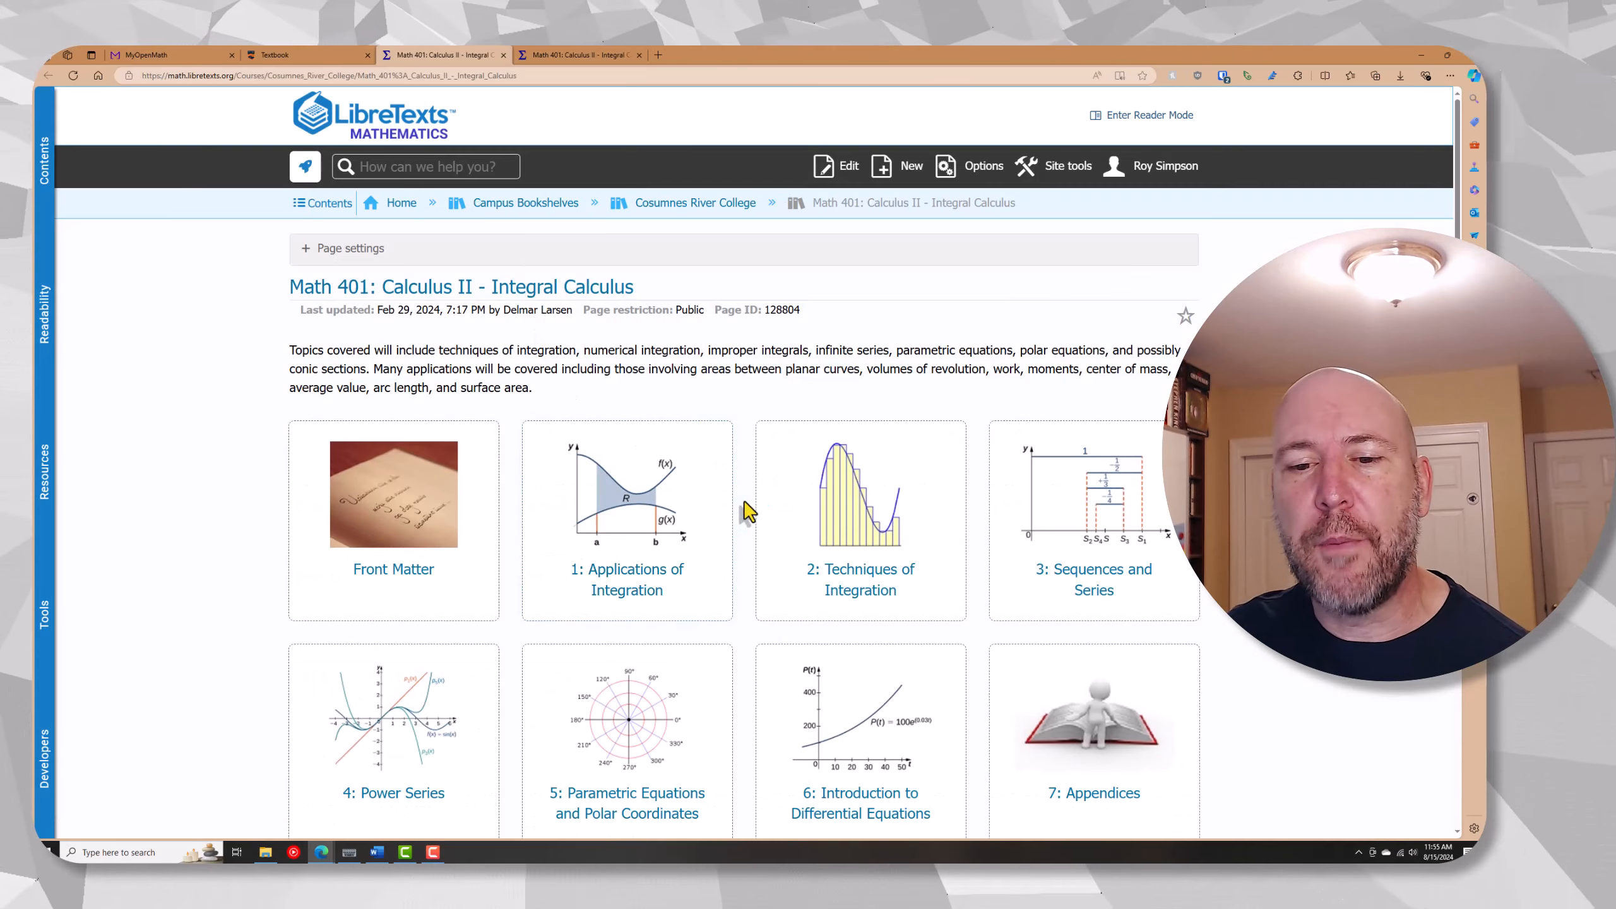
pyautogui.scroll(-3, 757, 522)
pyautogui.scroll(3, 769, 509)
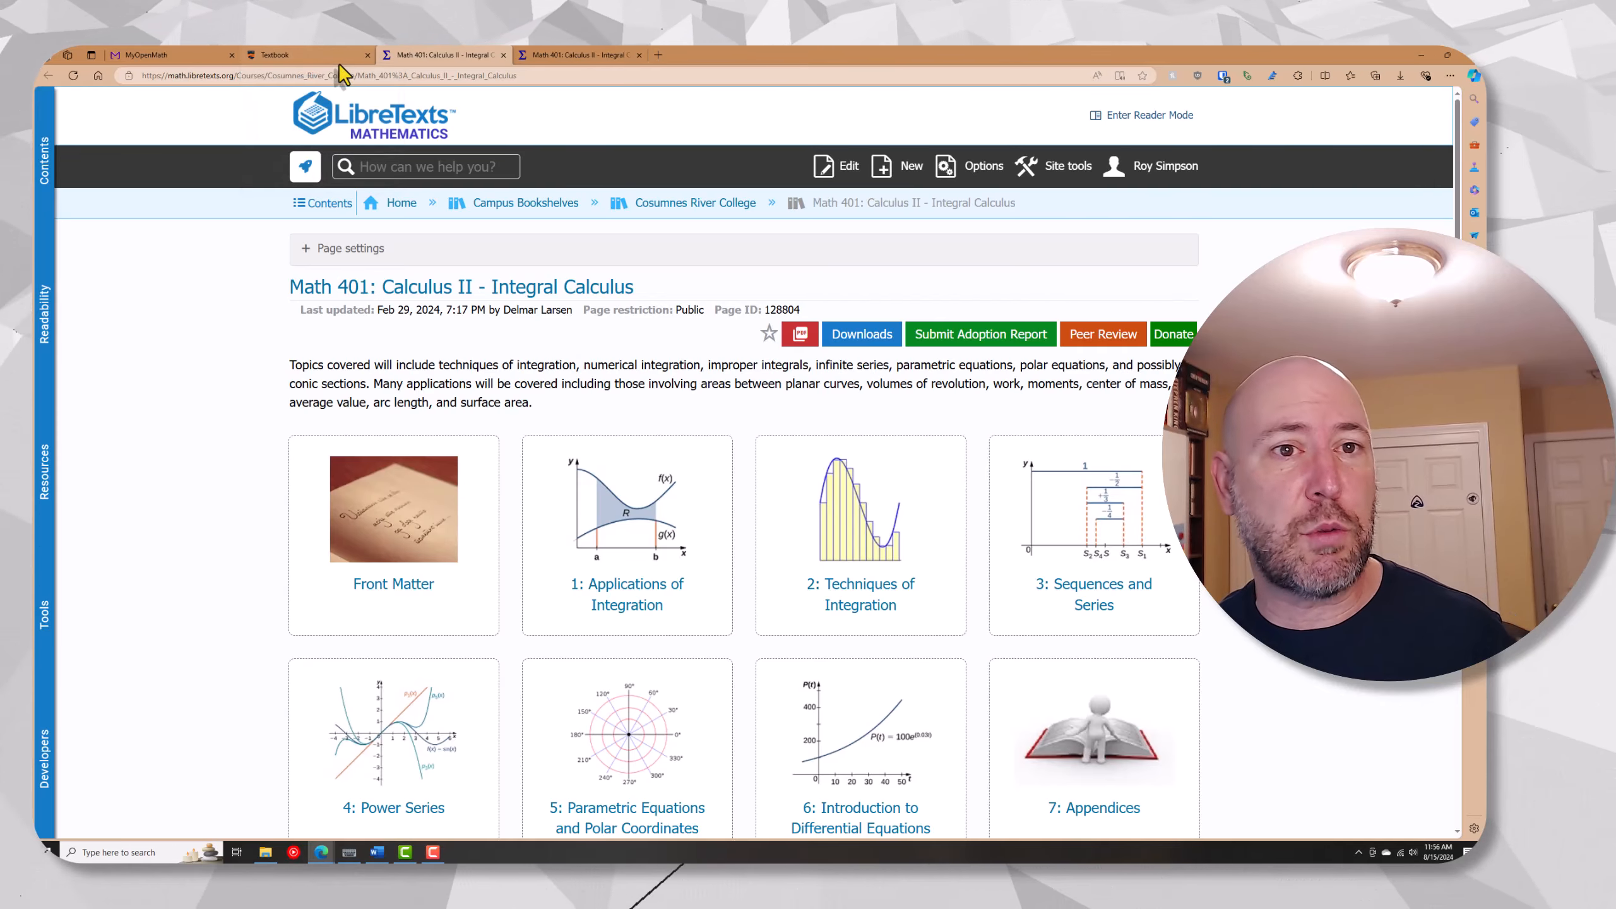
pyautogui.moveTo(328, 68)
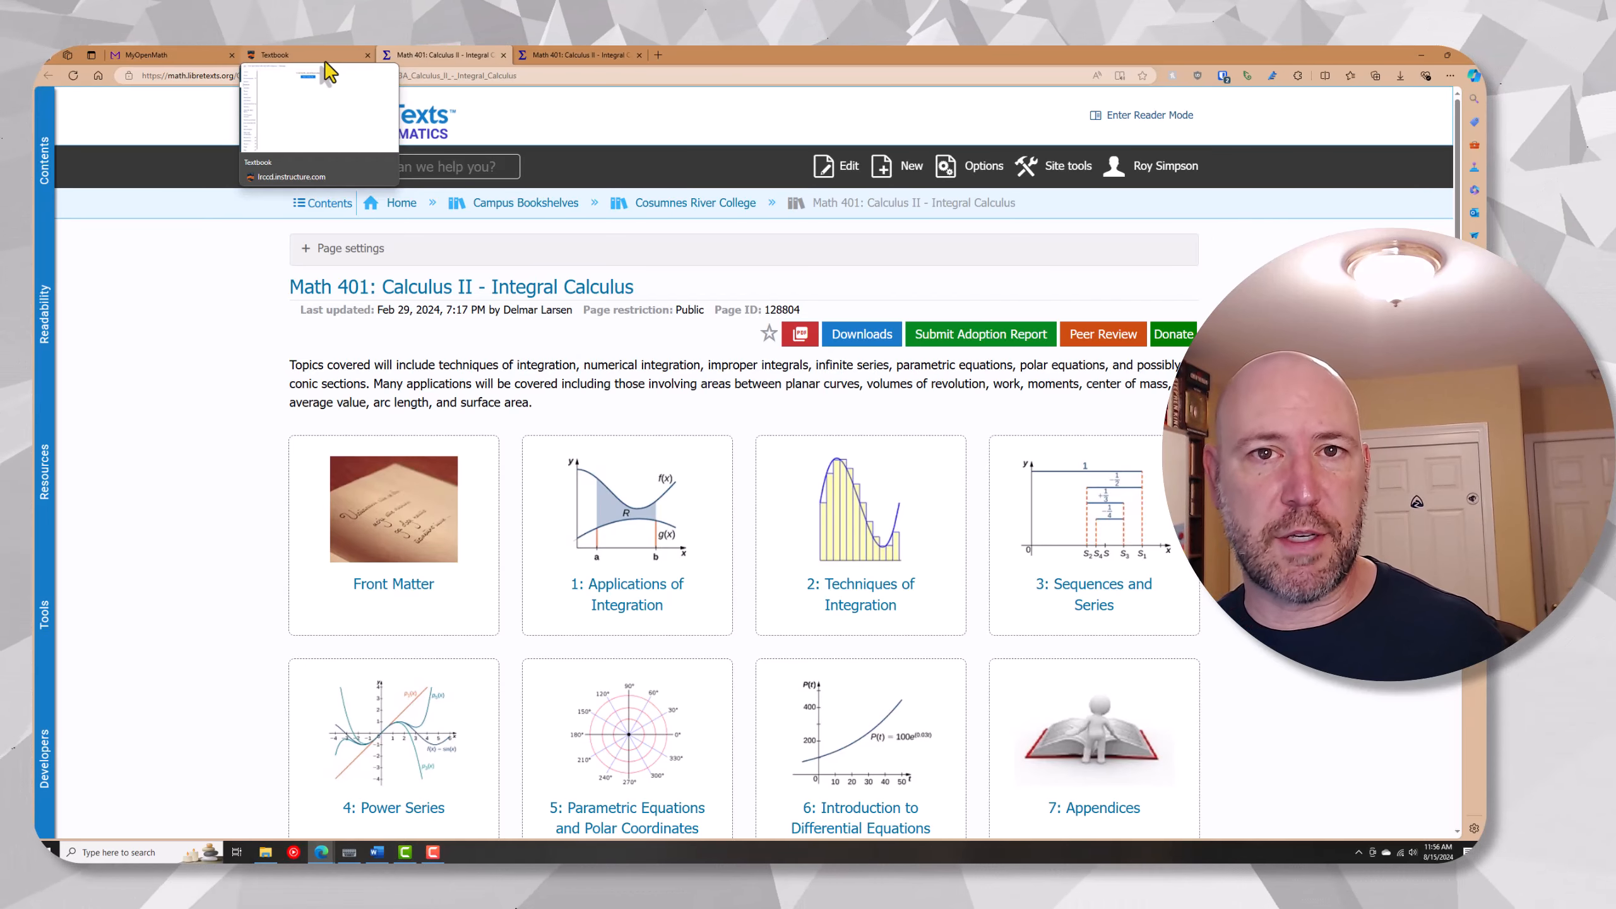
pyautogui.click(328, 72)
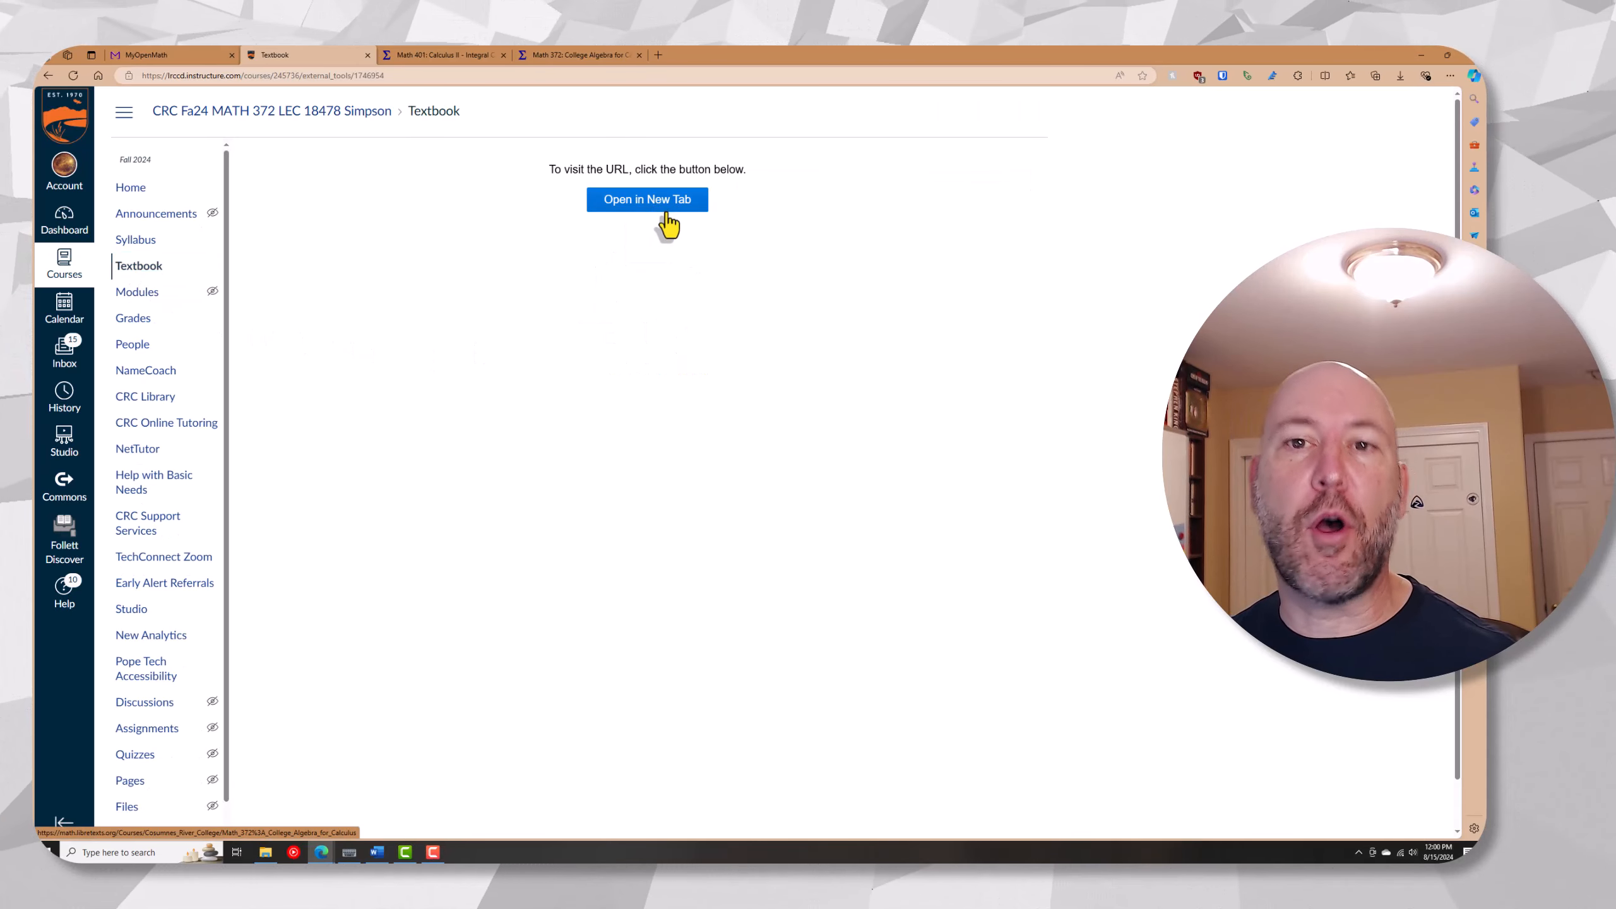
# Open the MATH 372 course's Textbook link in a new tab and look over the College Algebra for Calculus chapters
pyautogui.click(666, 205)
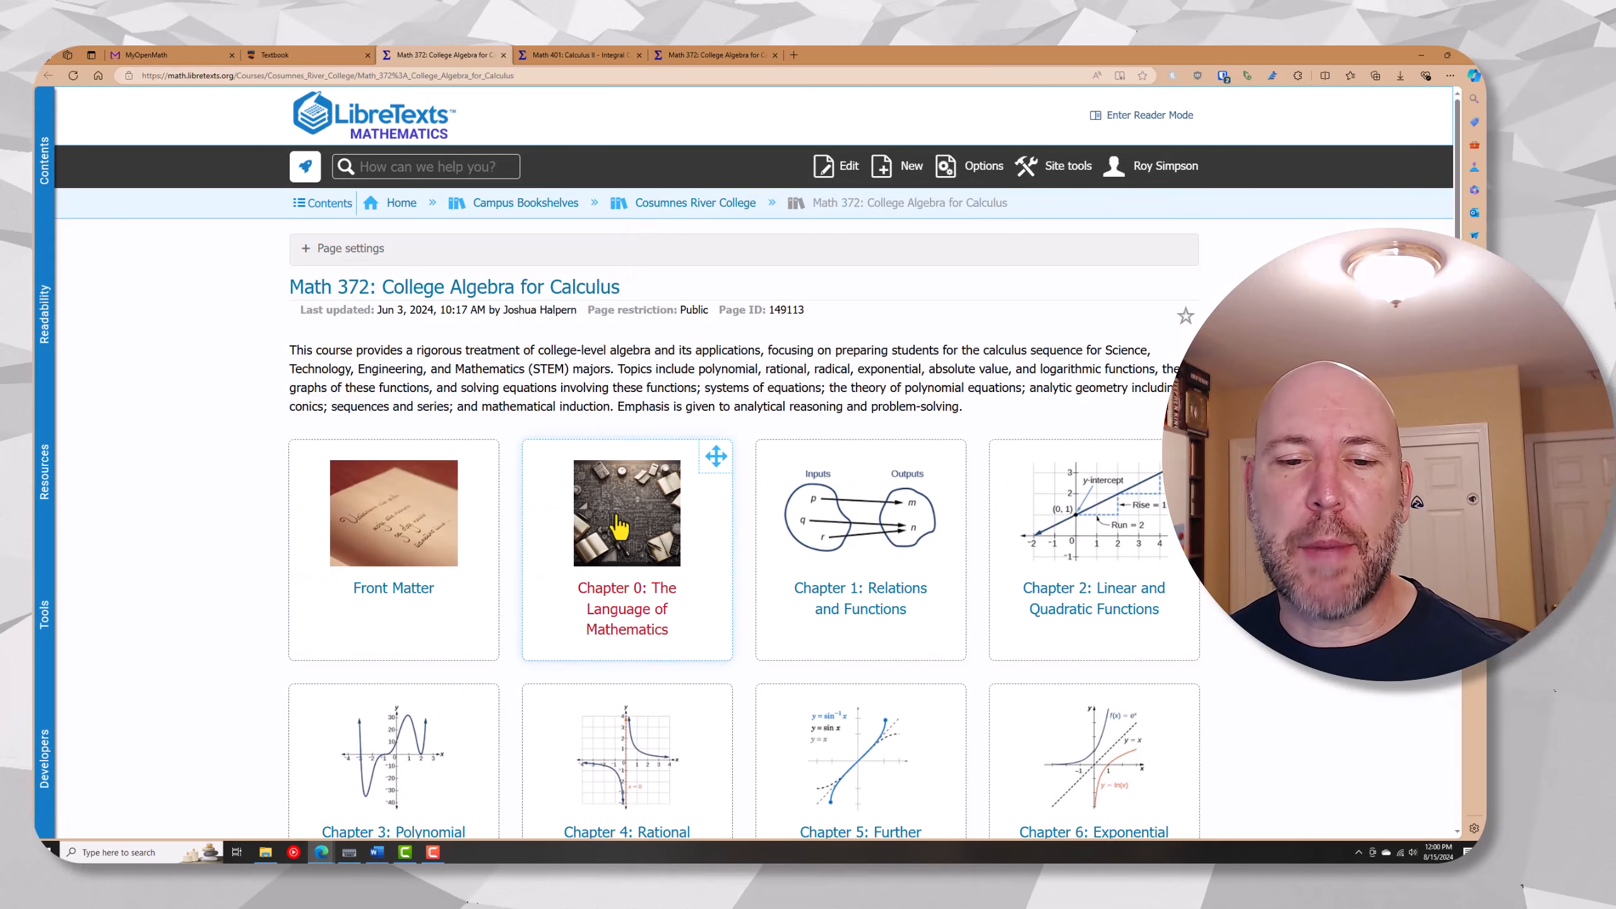
pyautogui.scroll(-5, 636, 510)
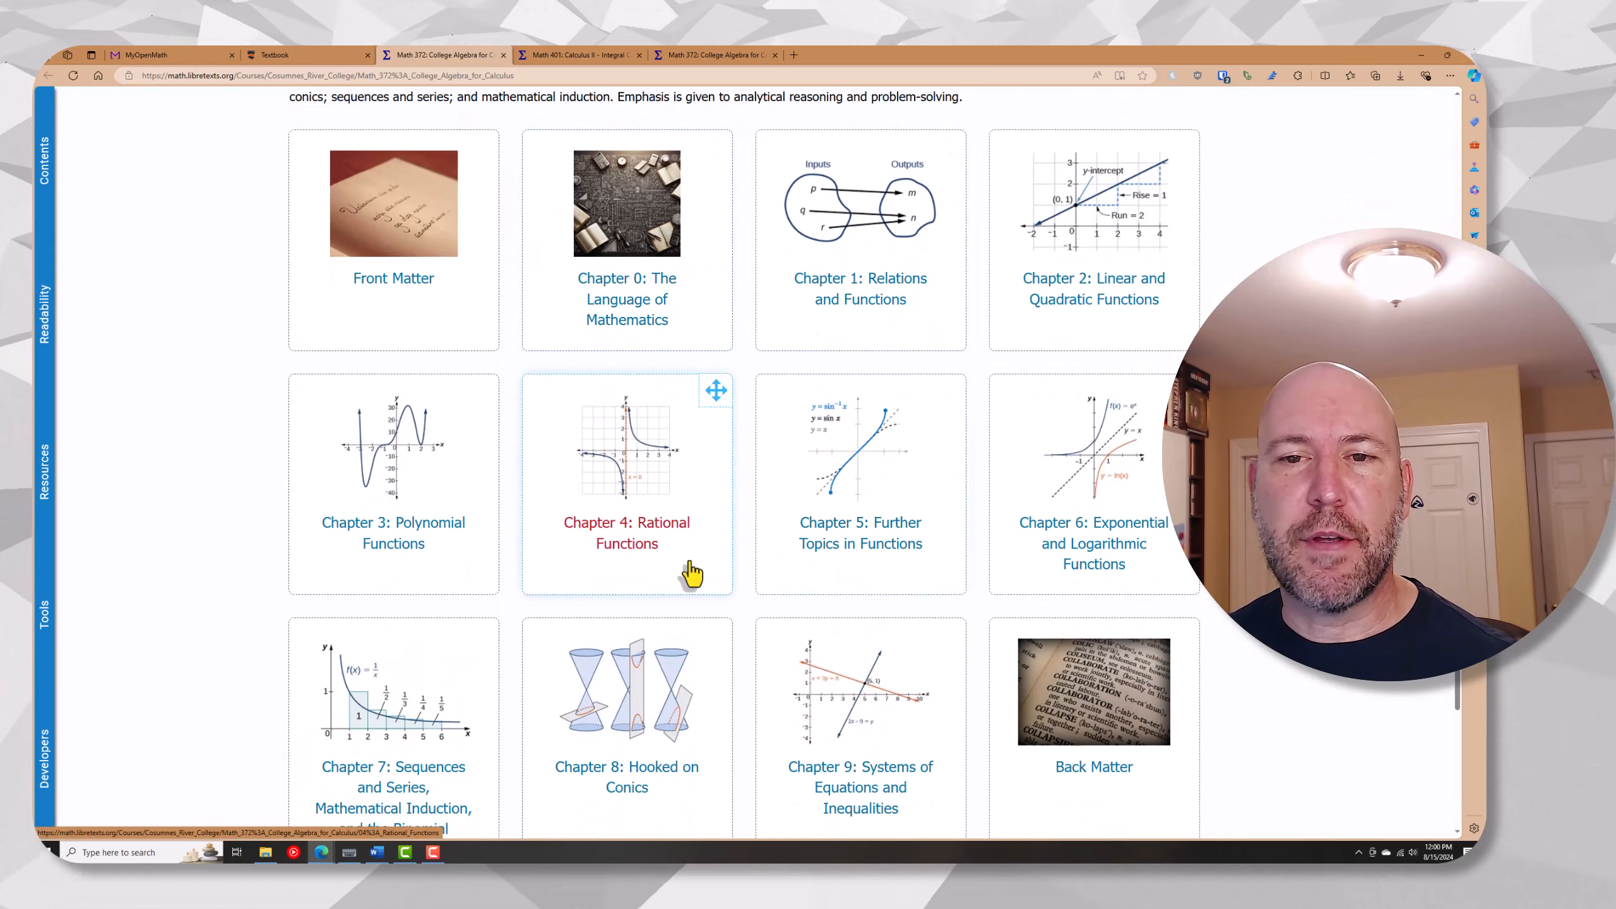
pyautogui.scroll(5, 665, 637)
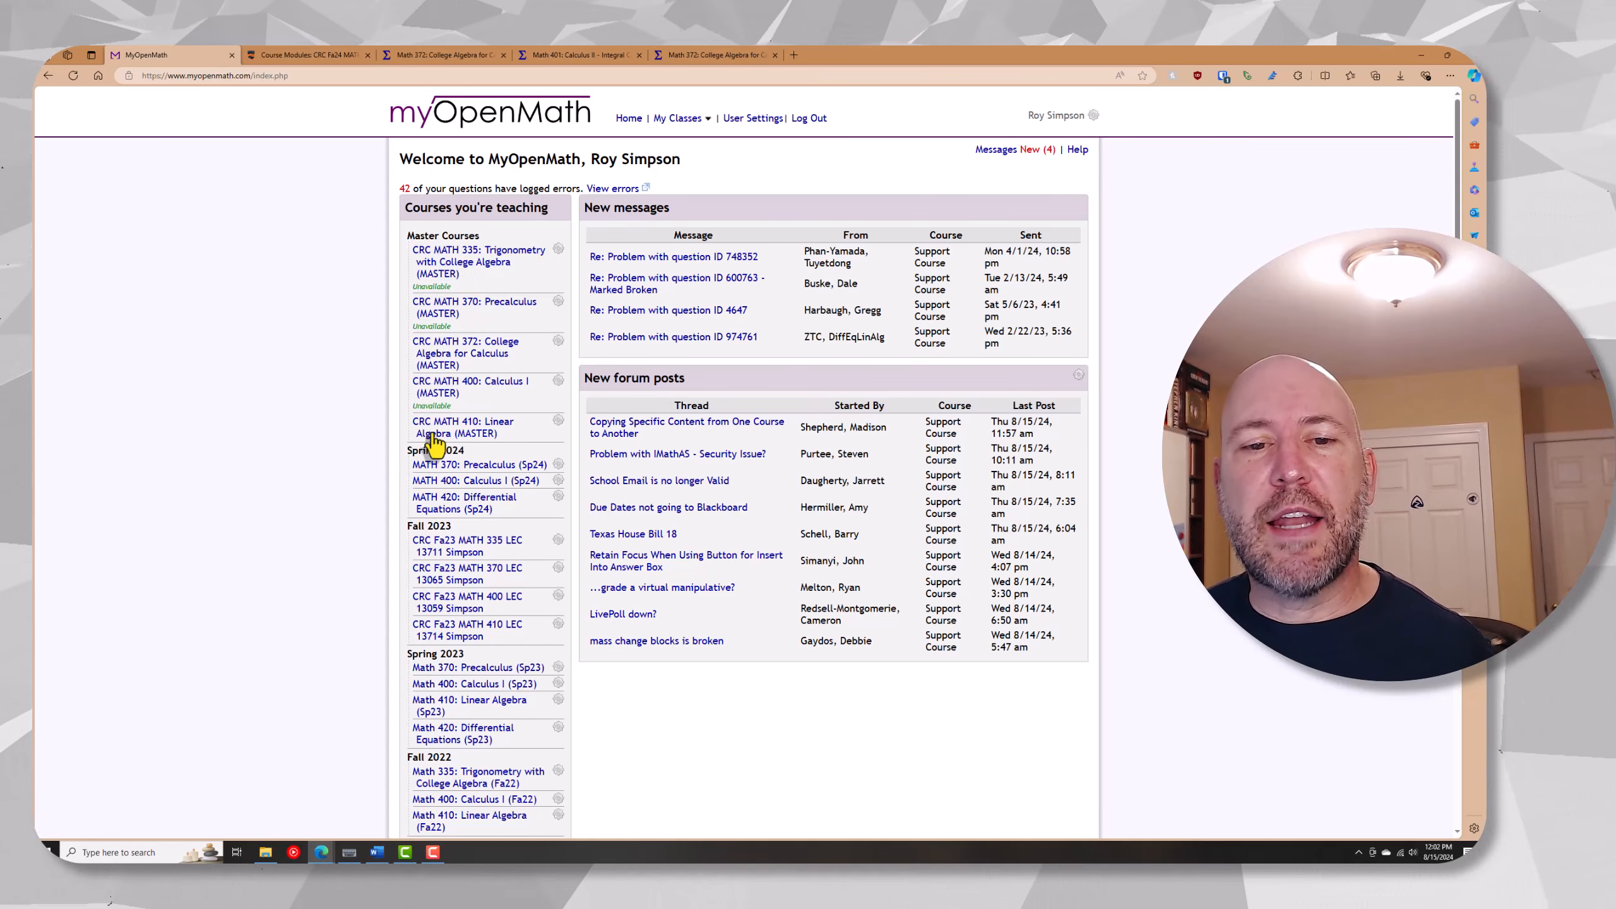
# In MyOpenMath, add a course group named Fall 2024 to the display order of the courses being taught and save the changes
pyautogui.scroll(-2, 422, 318)
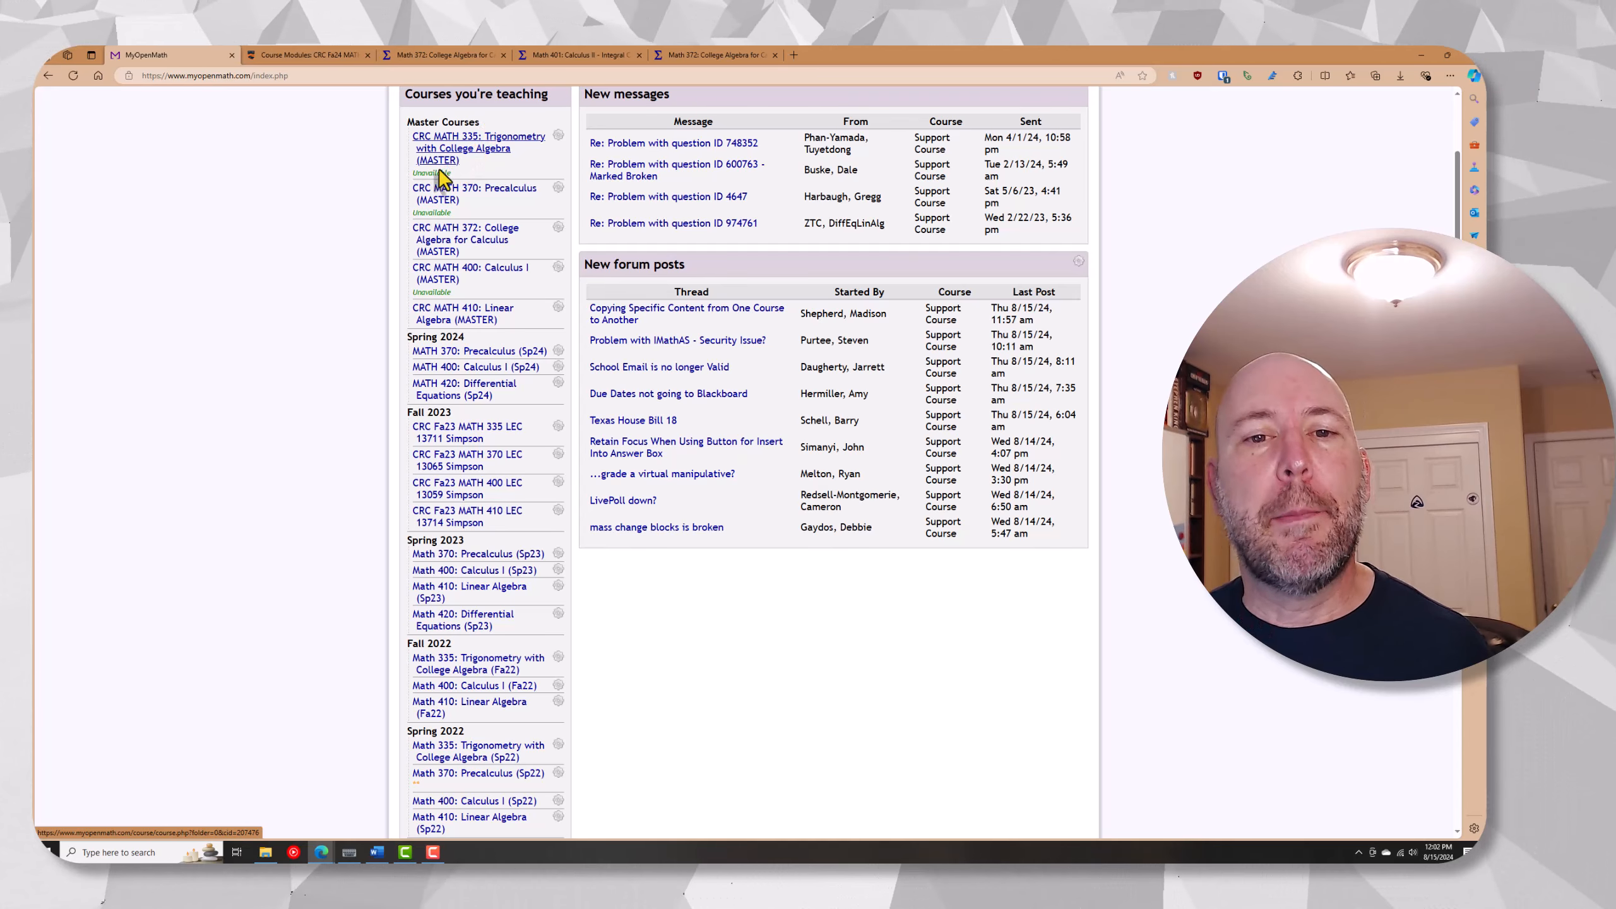
pyautogui.scroll(-1, 420, 283)
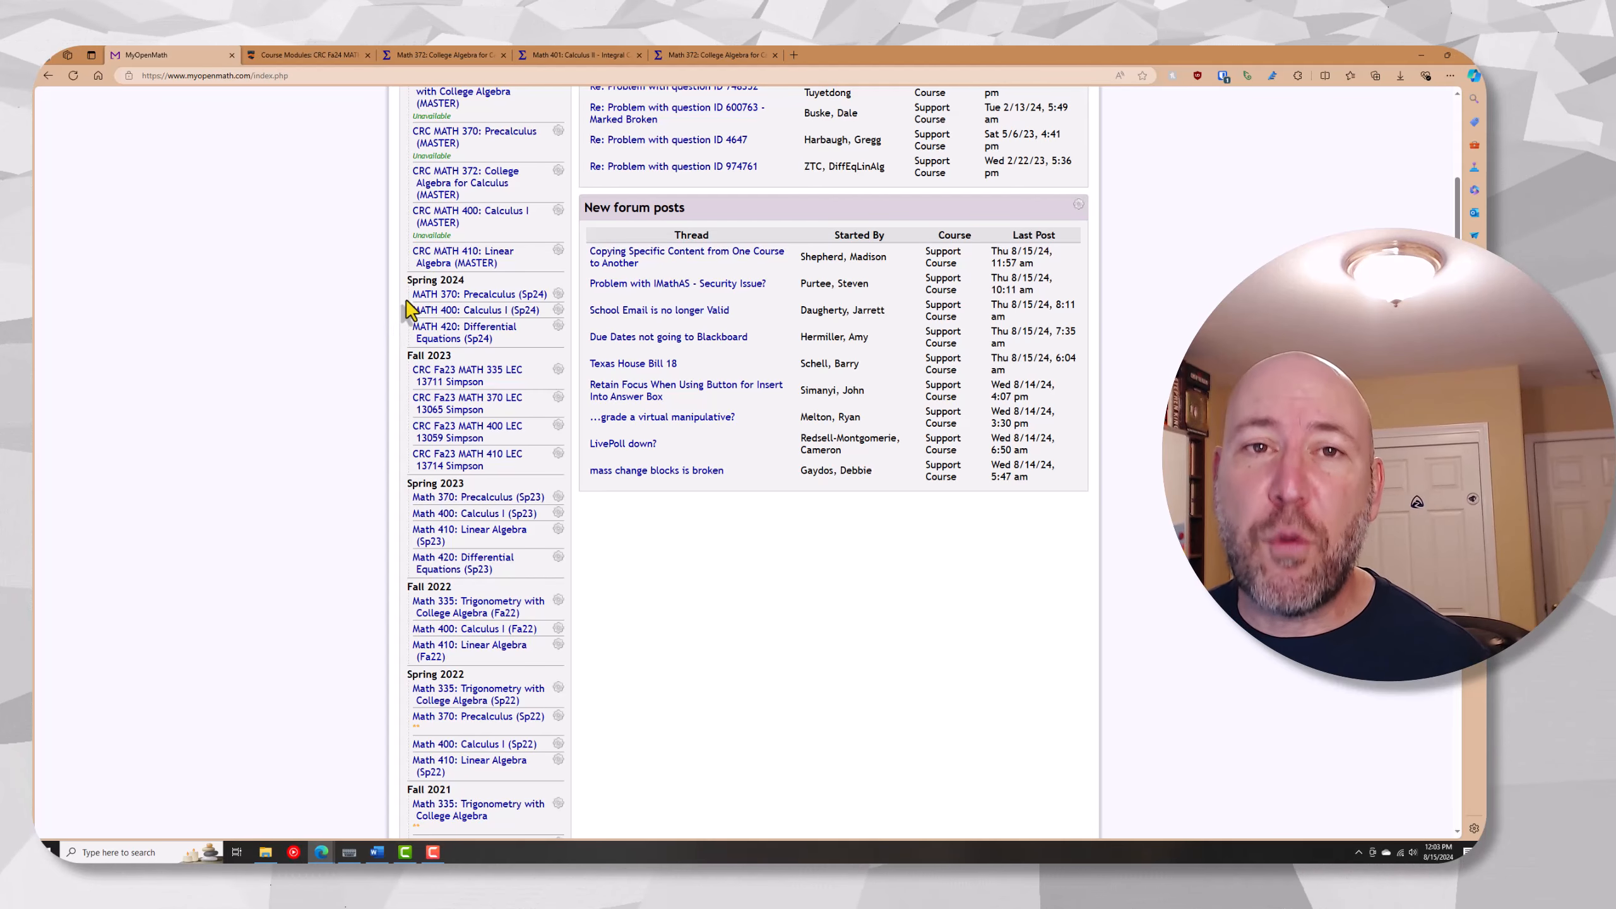
pyautogui.scroll(-4, 410, 311)
pyautogui.scroll(-6, 408, 312)
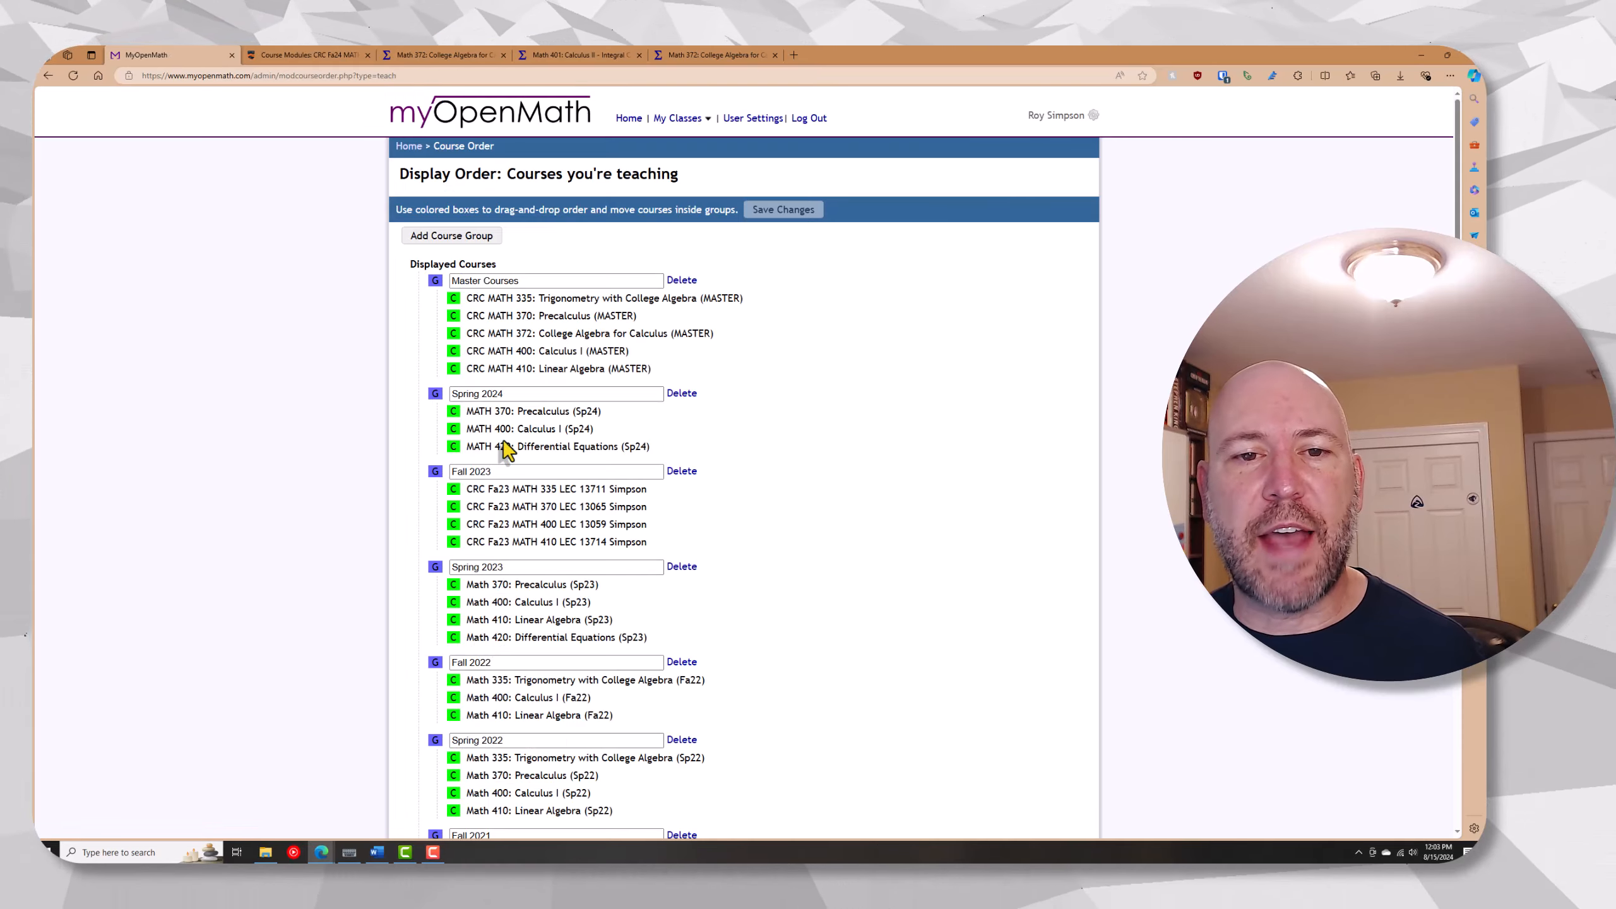
pyautogui.click(448, 237)
pyautogui.click(490, 280)
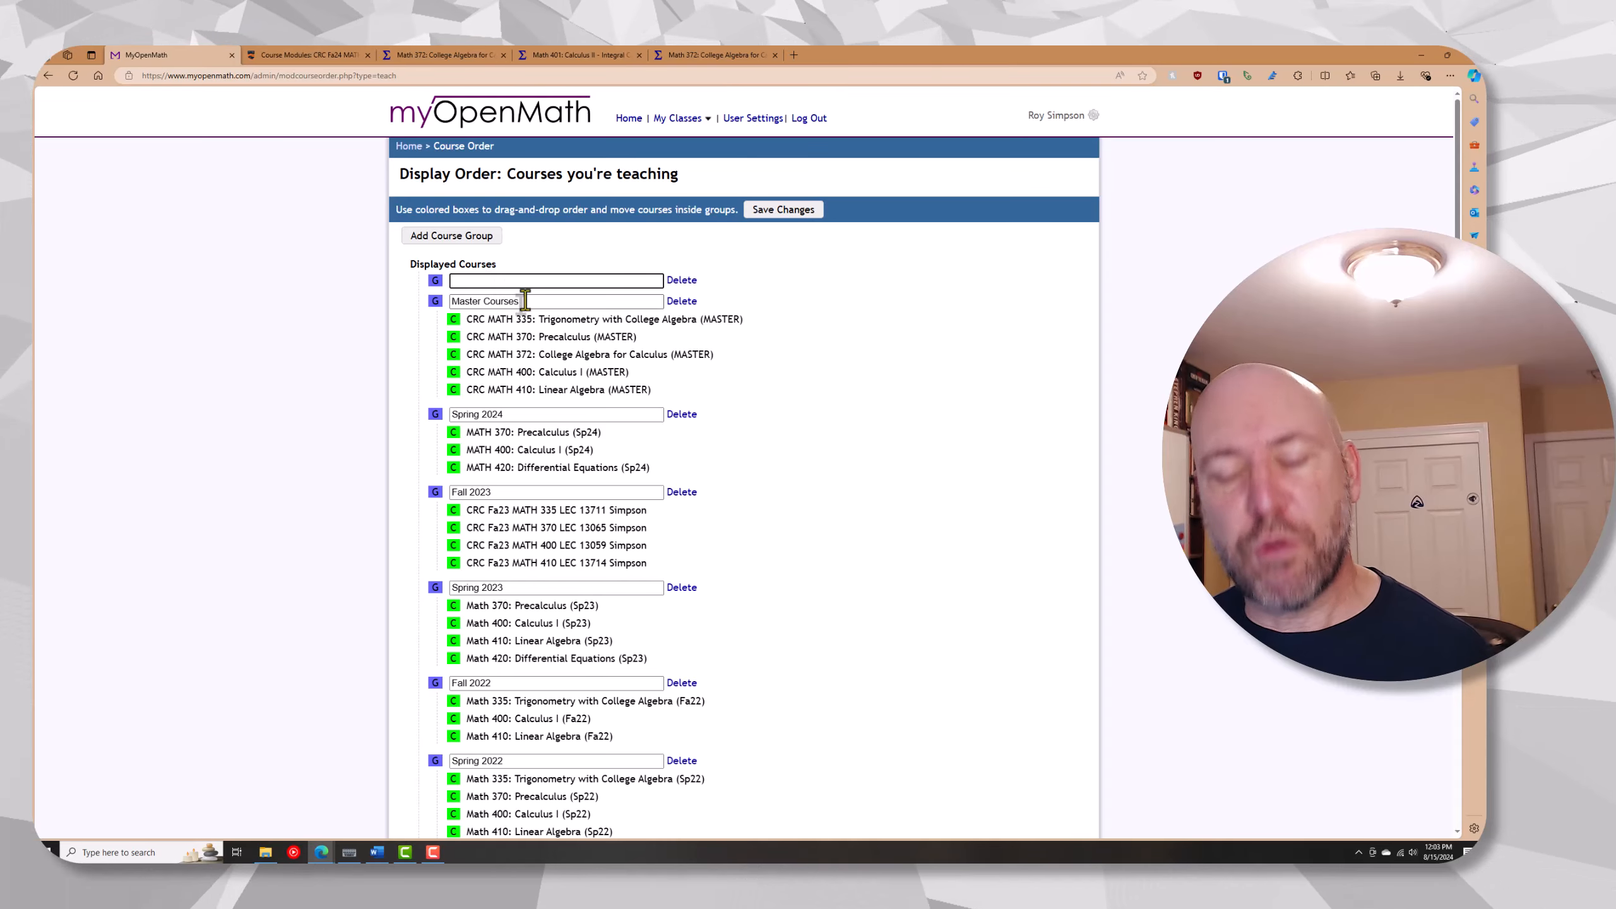
pyautogui.write('Fall 2024')
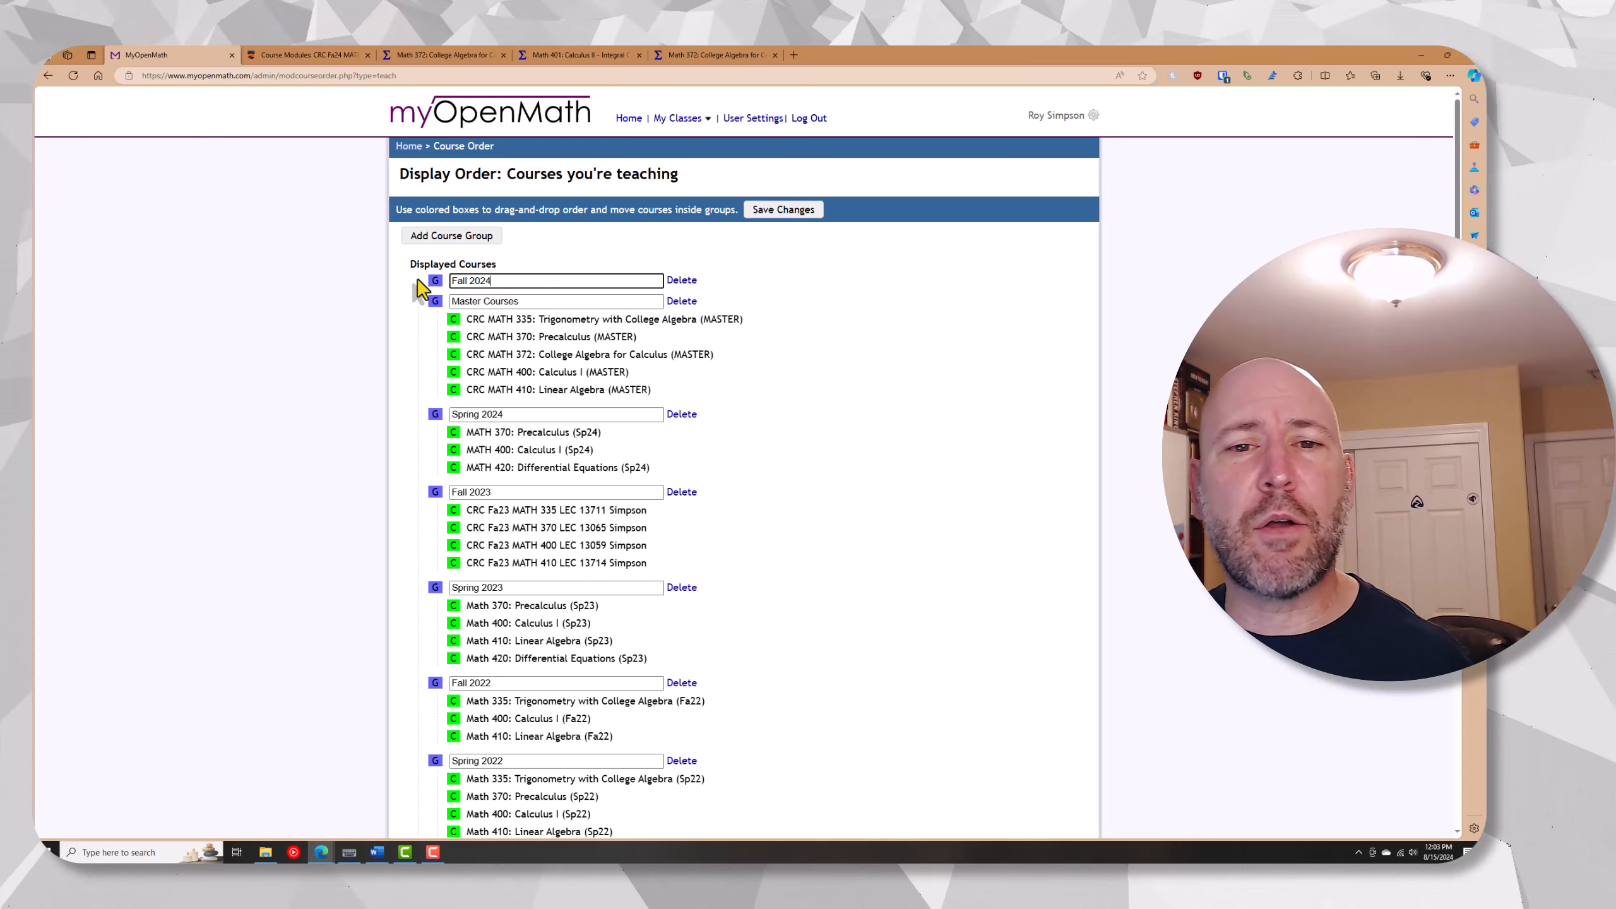
pyautogui.click(760, 216)
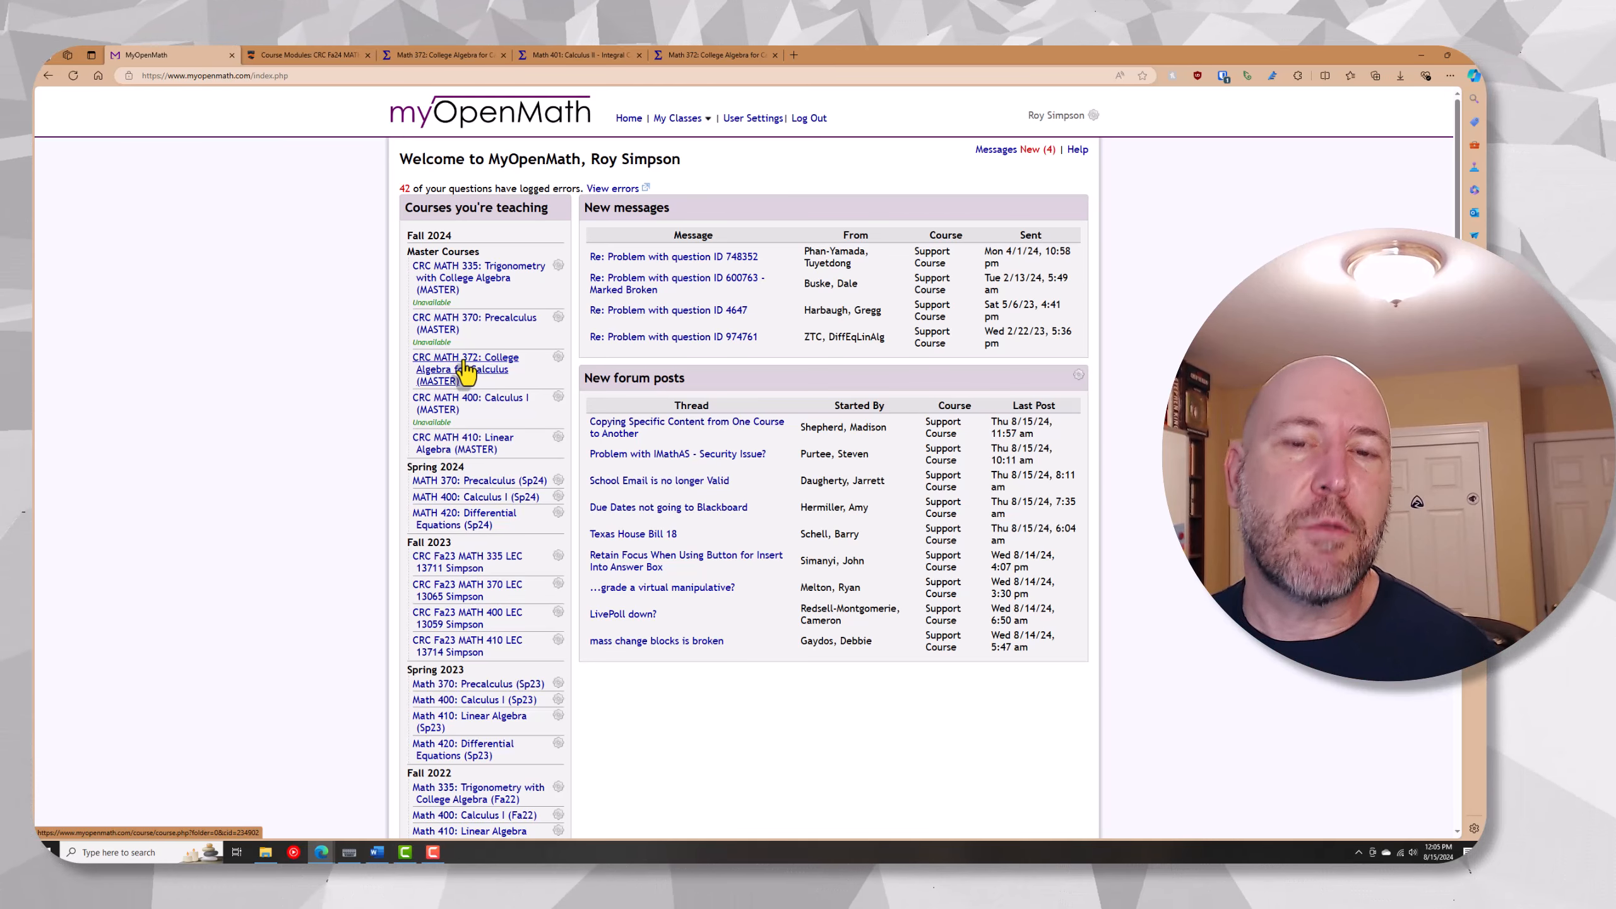
# Start a new course as a copy of the existing CRC MATH 372: College Algebra for Calculus (MASTER) course
pyautogui.scroll(-10, 467, 372)
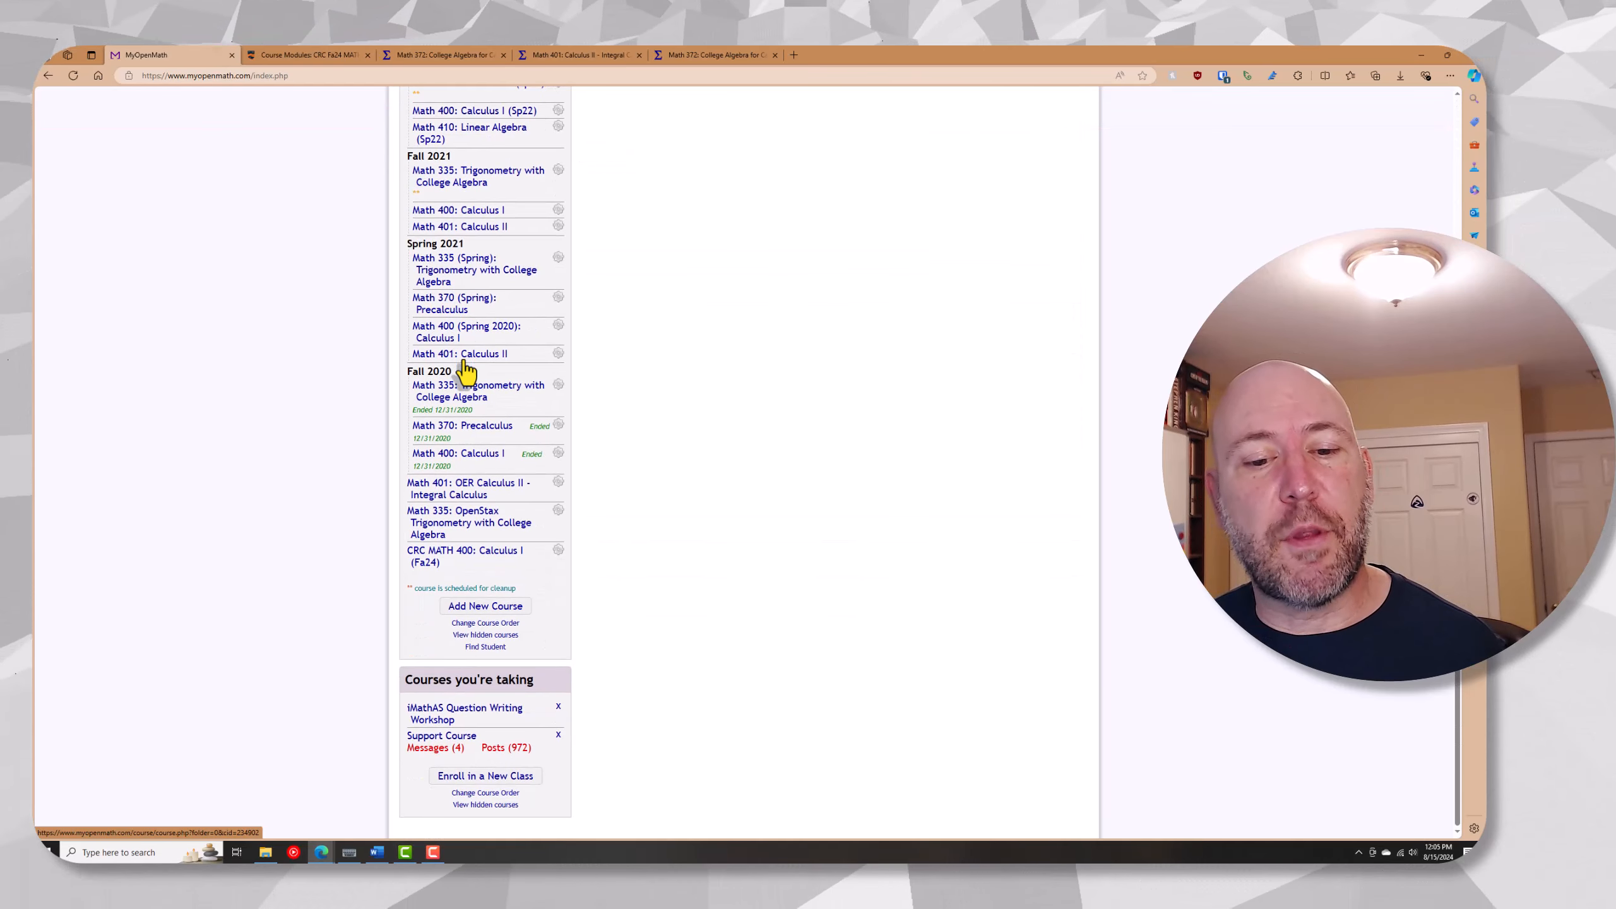
pyautogui.click(482, 610)
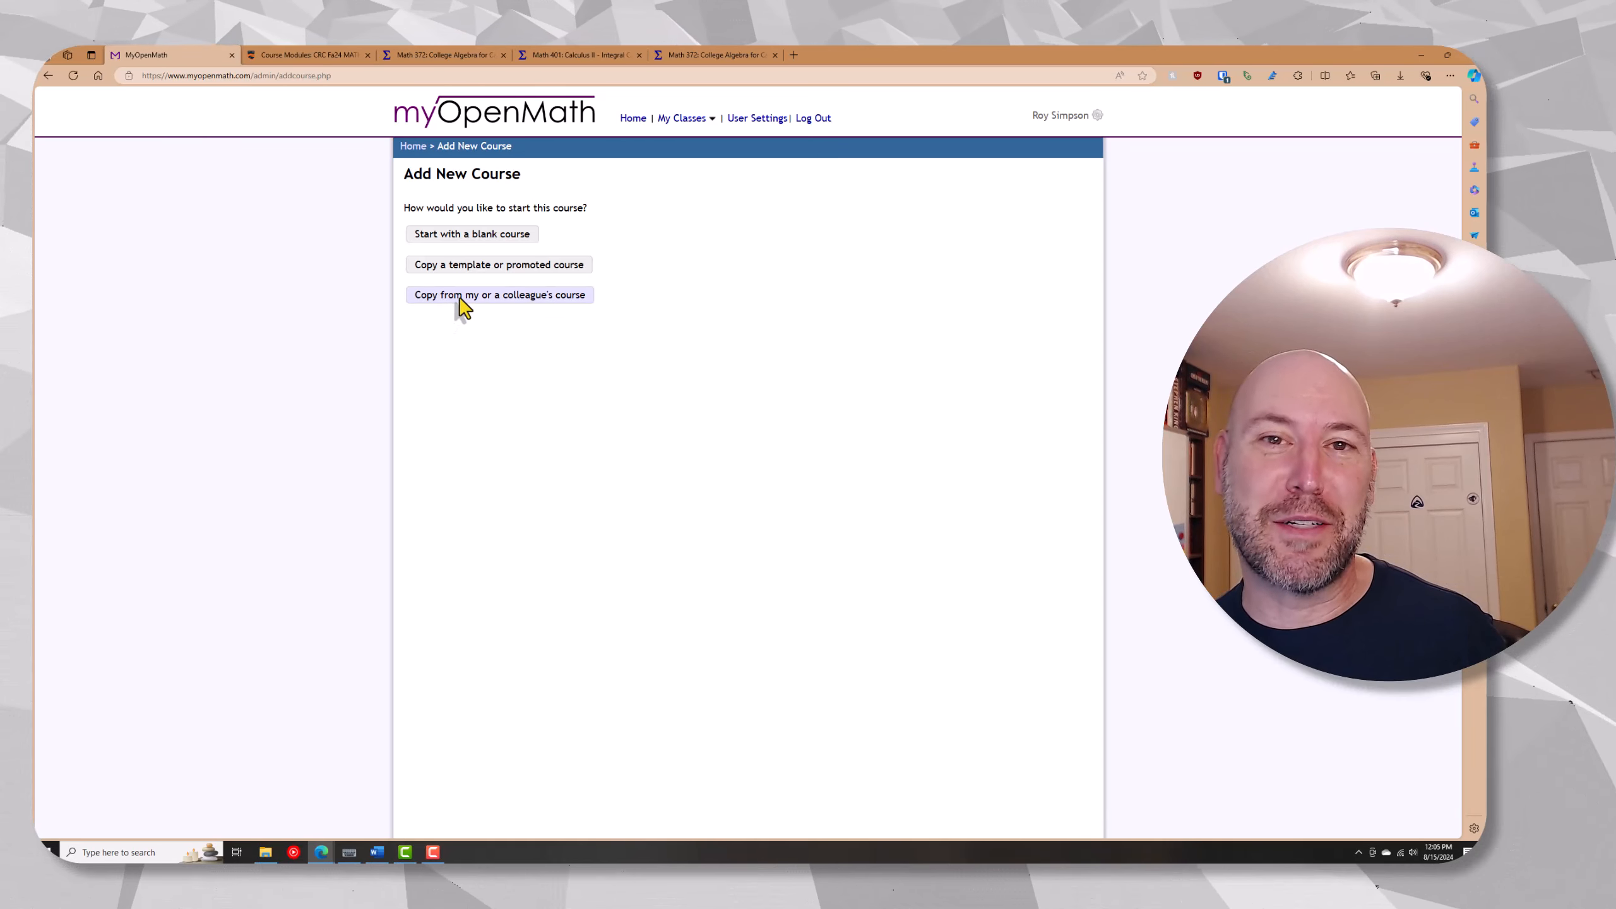
pyautogui.click(461, 297)
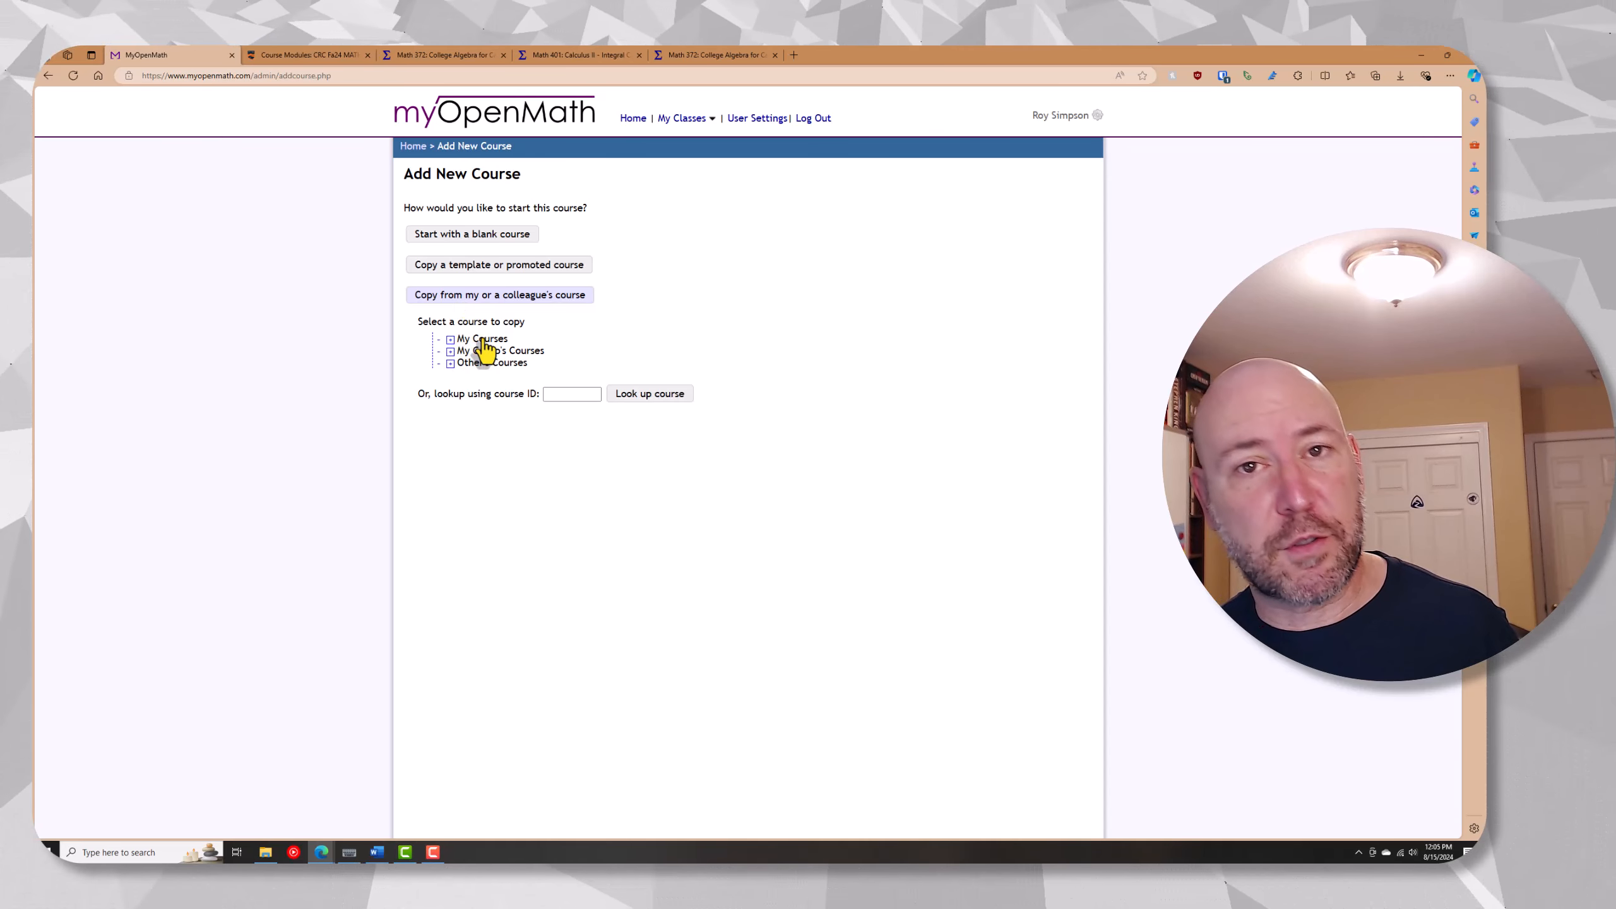
pyautogui.click(450, 354)
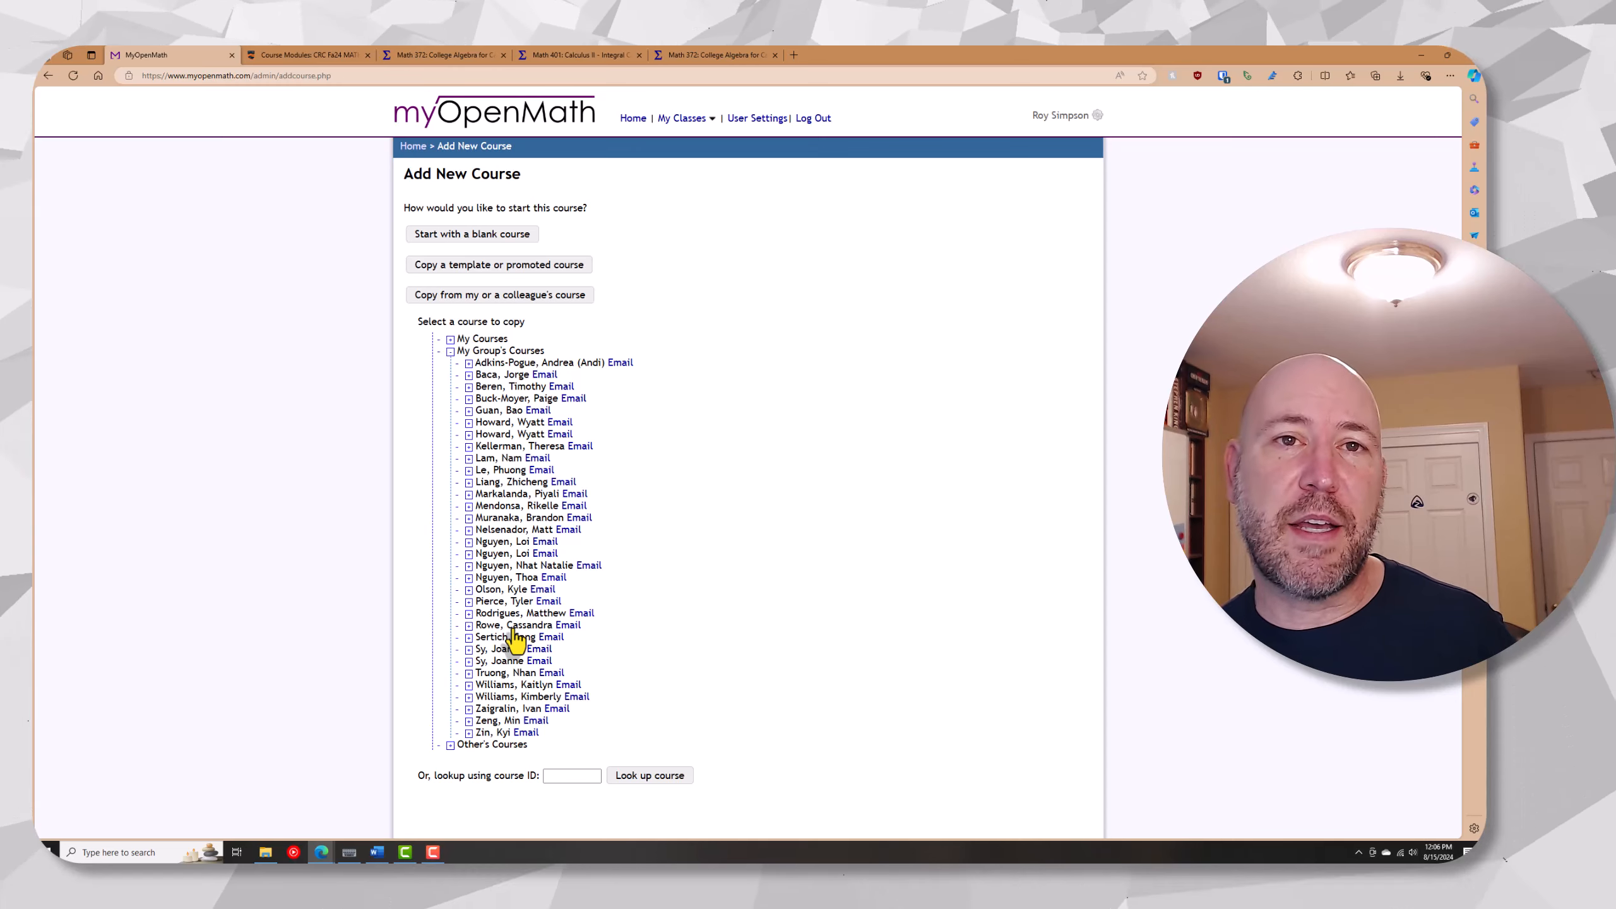
pyautogui.click(450, 351)
pyautogui.click(450, 339)
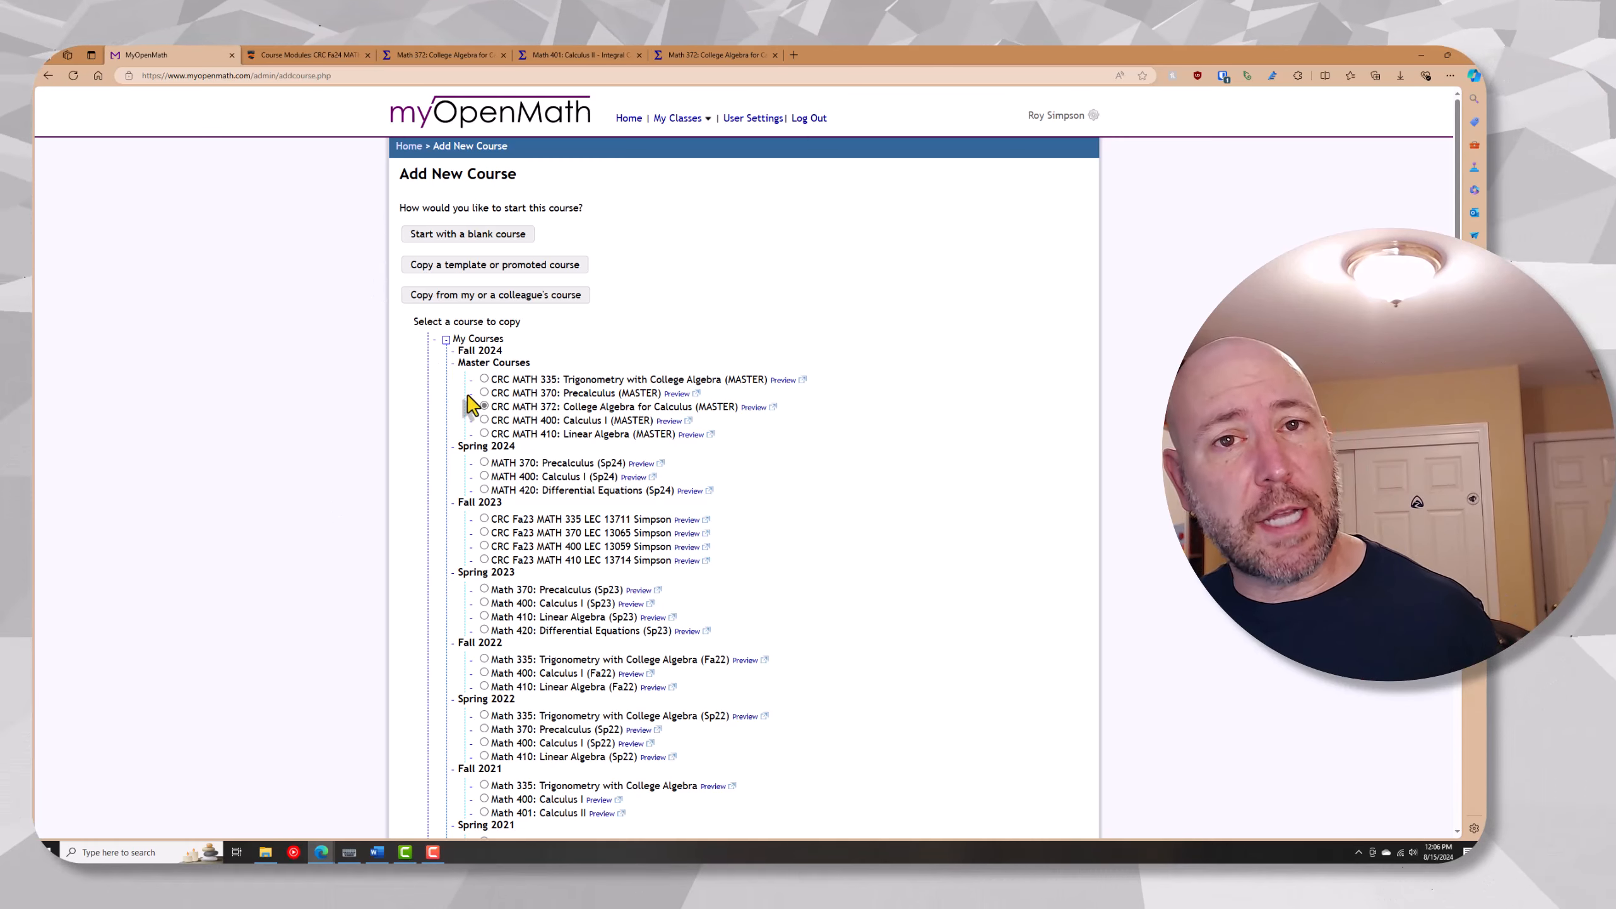
pyautogui.scroll(-3, 472, 408)
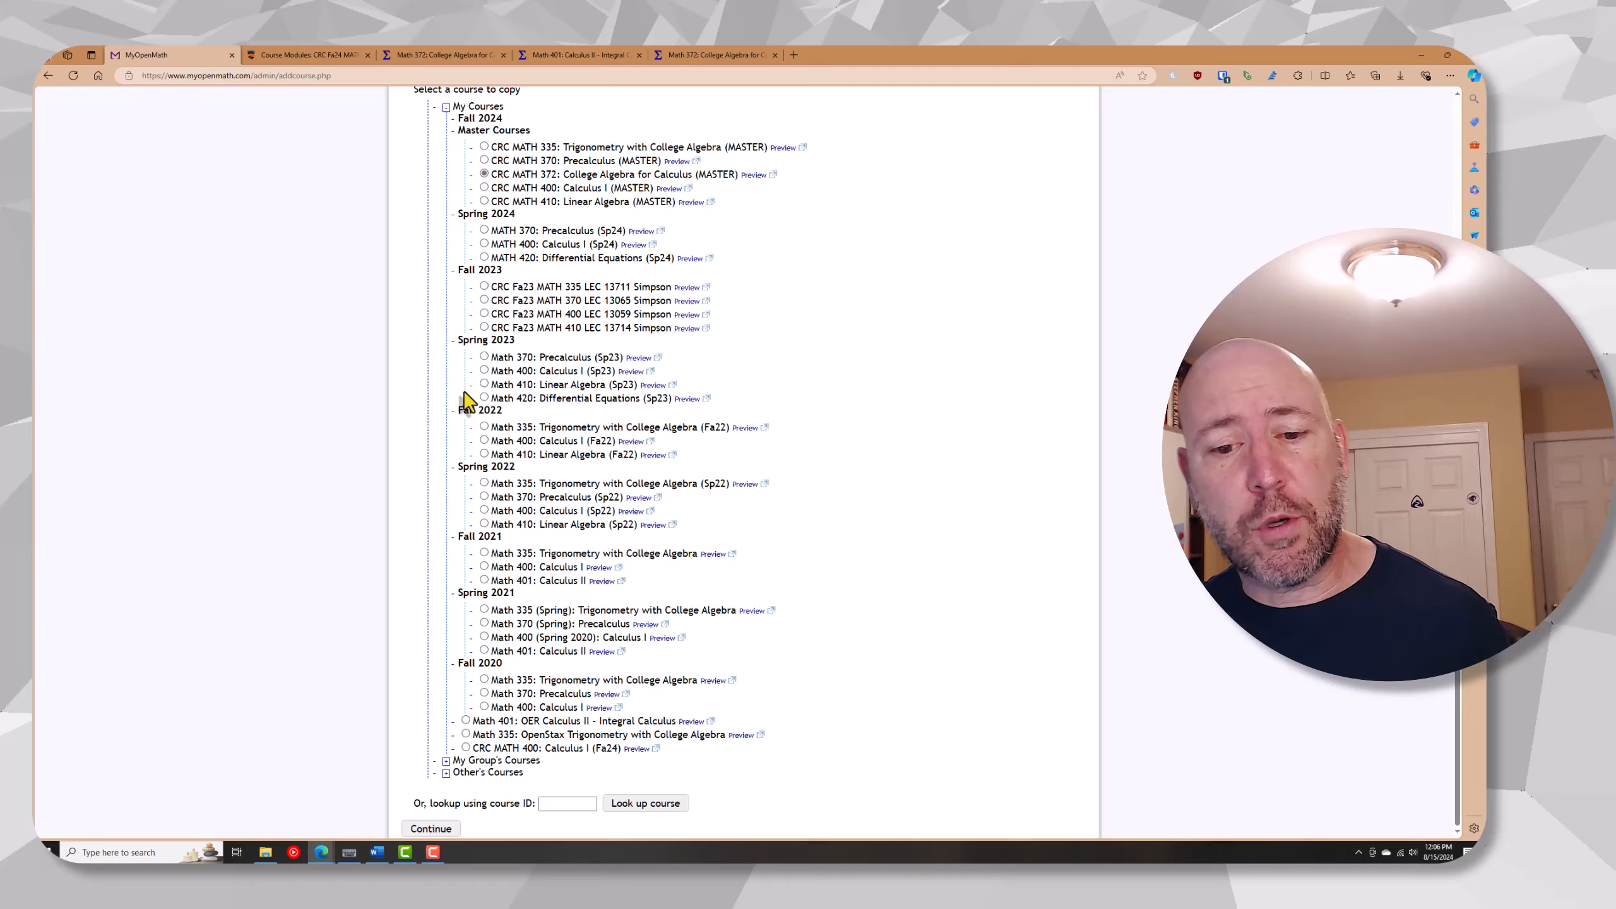
pyautogui.click(430, 829)
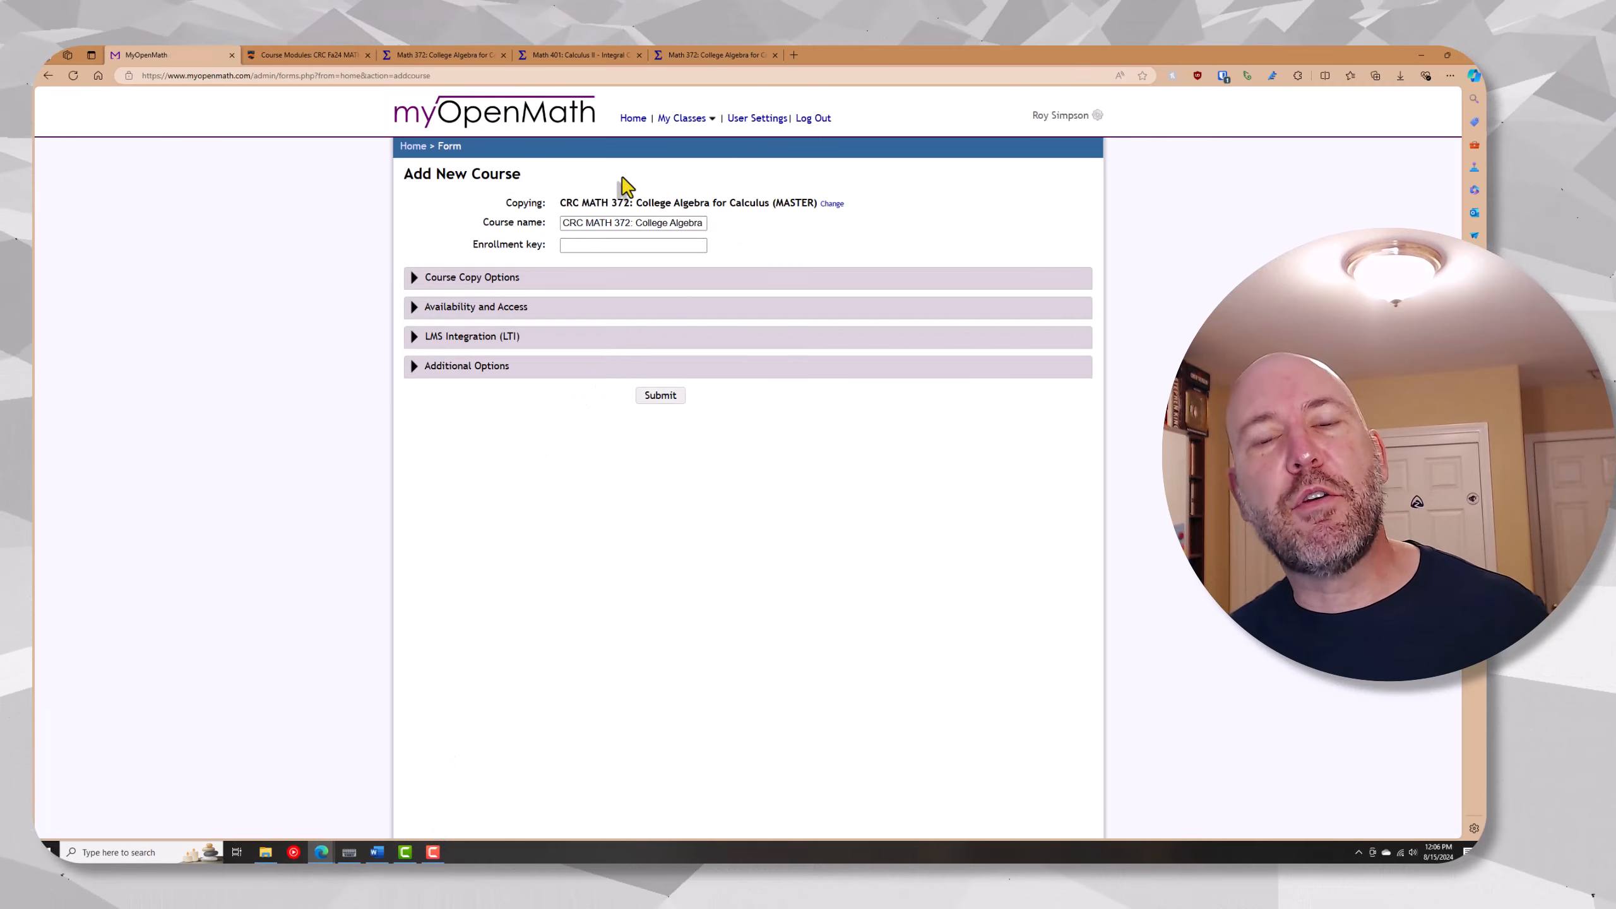
# Remove (MASTER) from the new course's name, leaving CRC MATH 372: College Algebra for Calculus
pyautogui.click(613, 223)
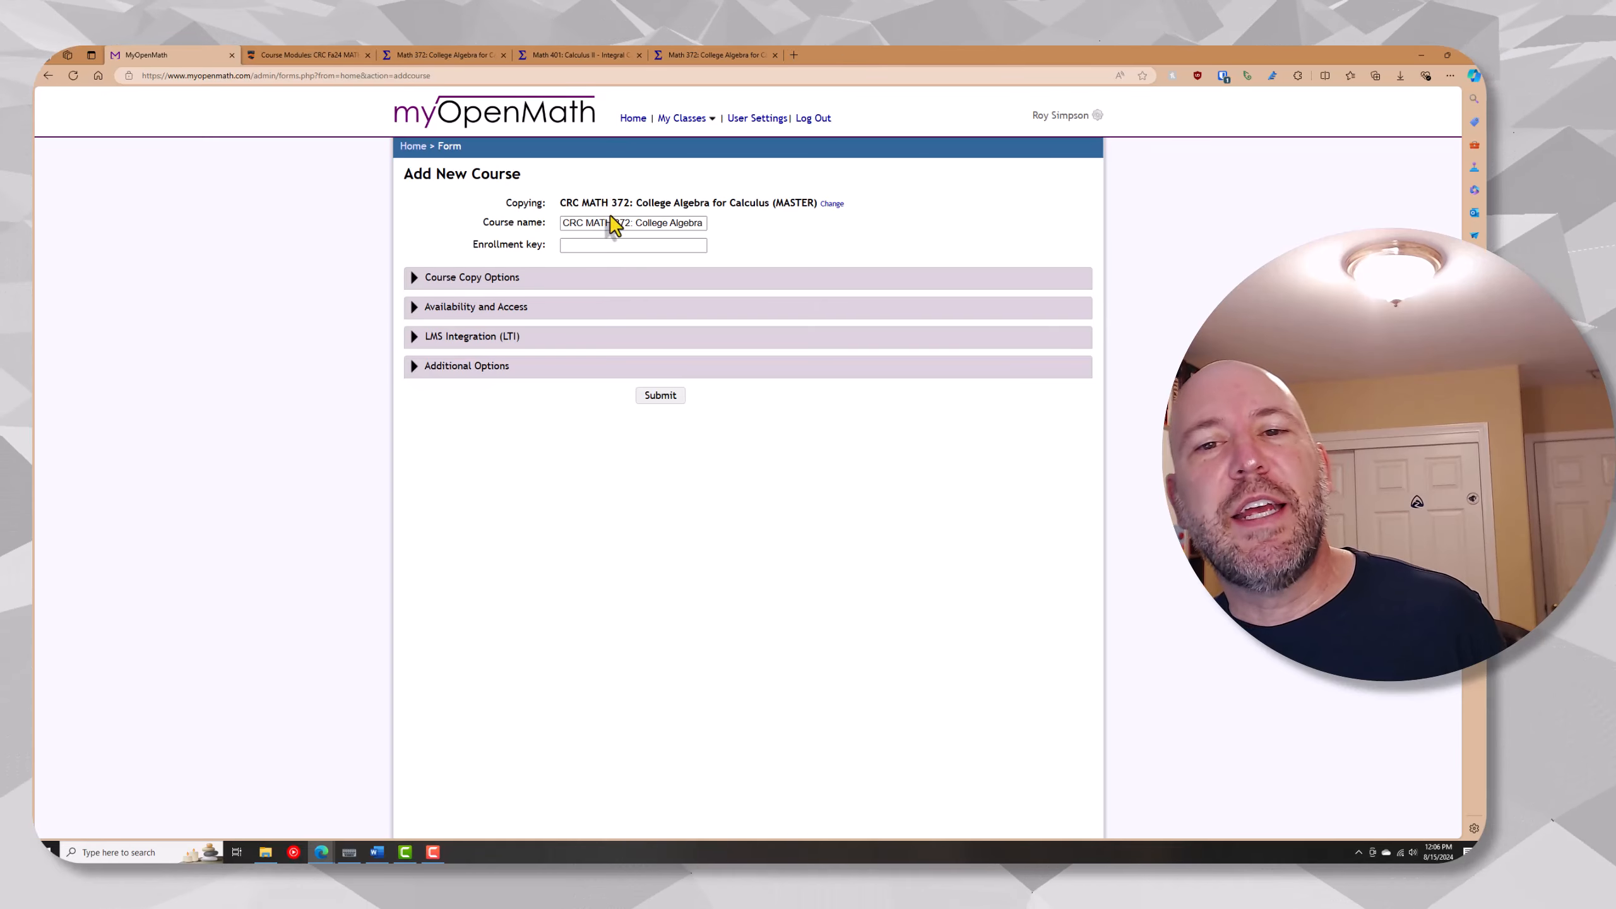
pyautogui.press('End')
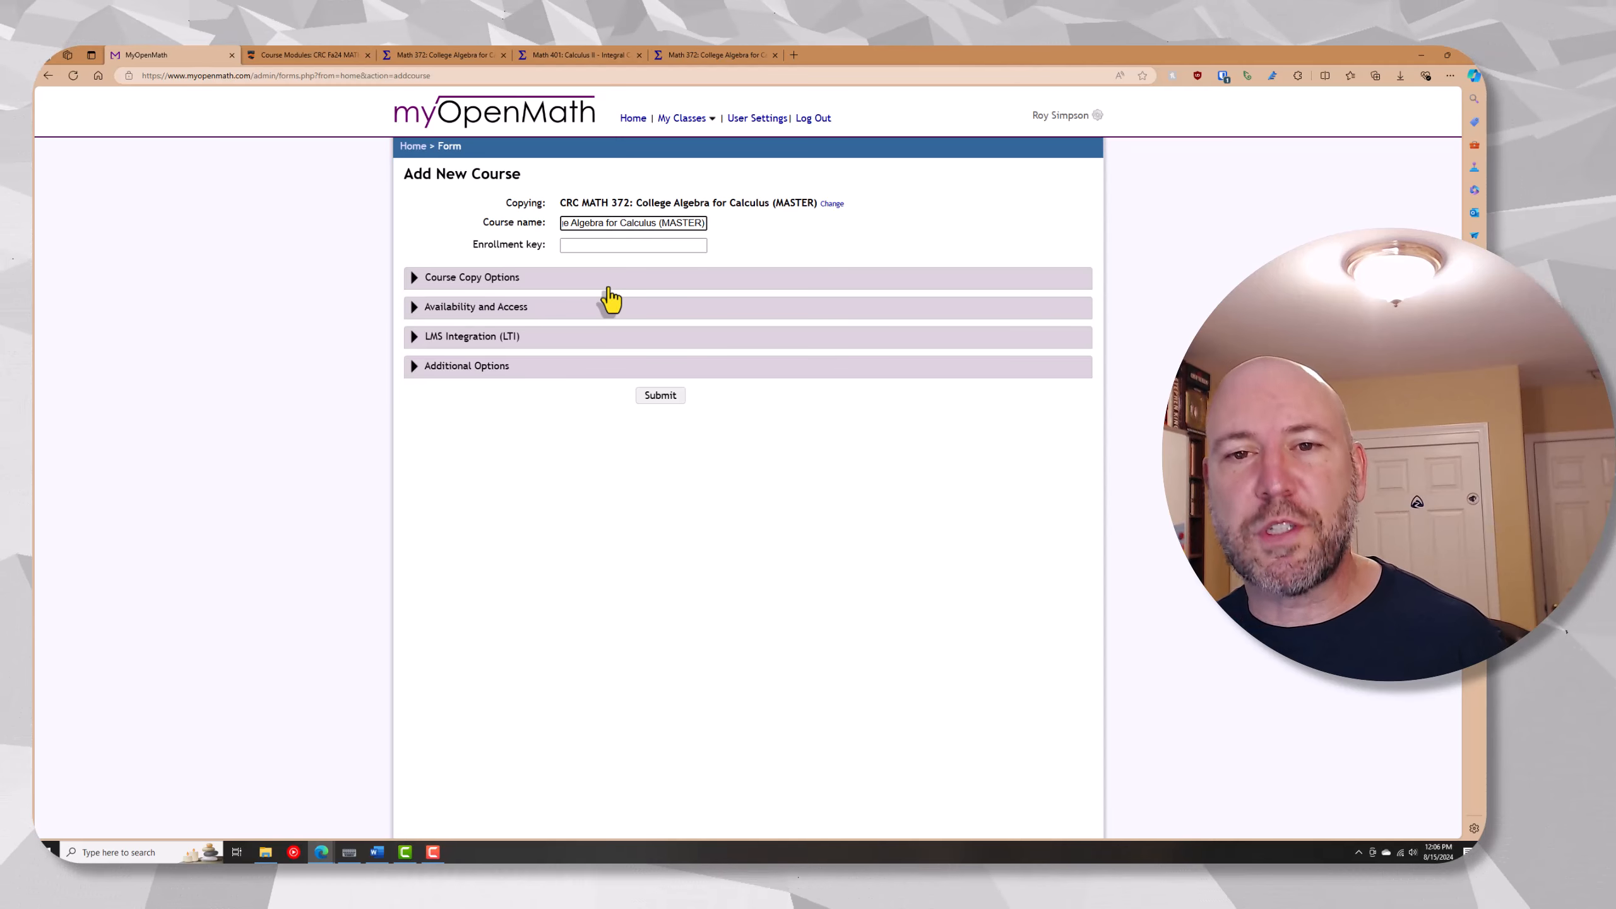
pyautogui.hotkey('ctrl', 'shift', 'Left')
pyautogui.press('BackSpace')
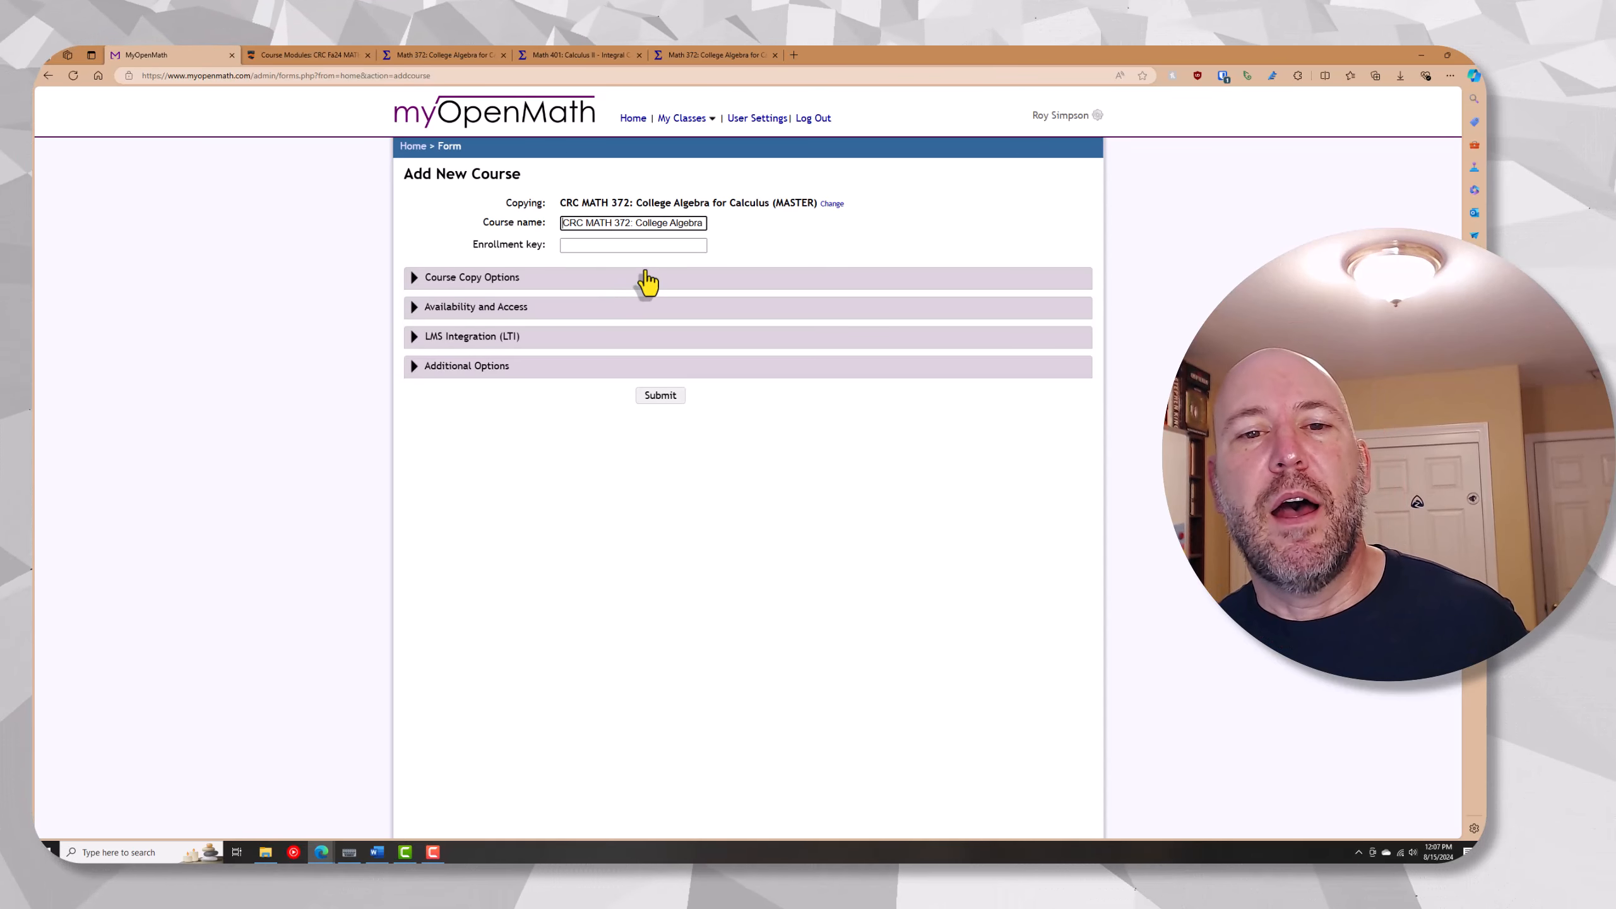
# In the course copy options, include rubrics and exclude the "display at top" instructor forum posts
pyautogui.click(516, 281)
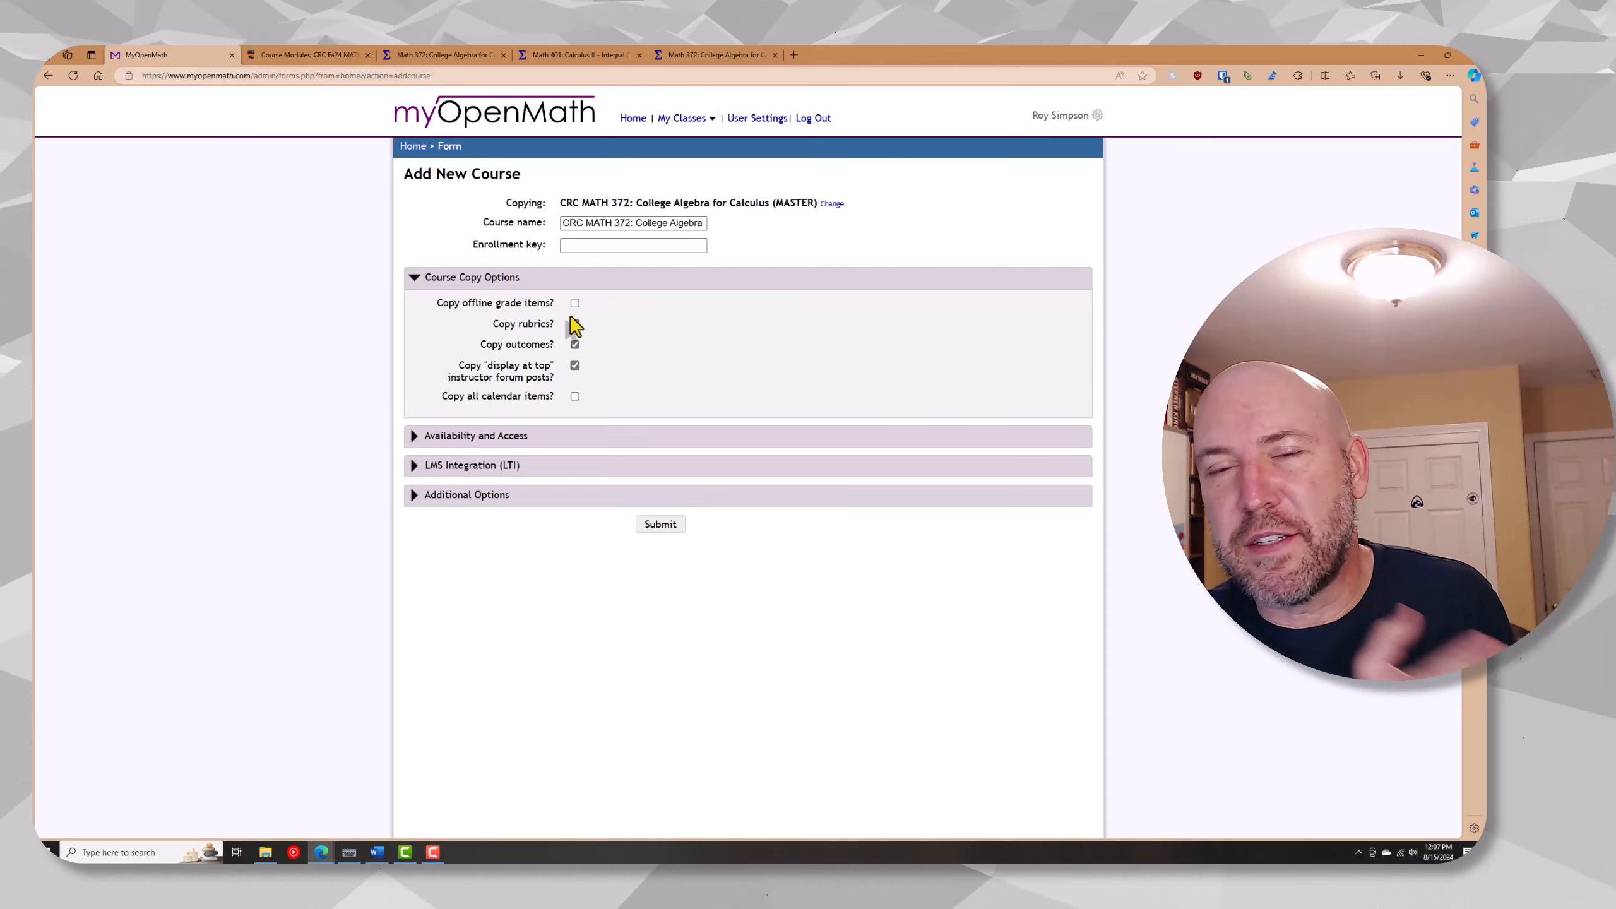
pyautogui.click(574, 323)
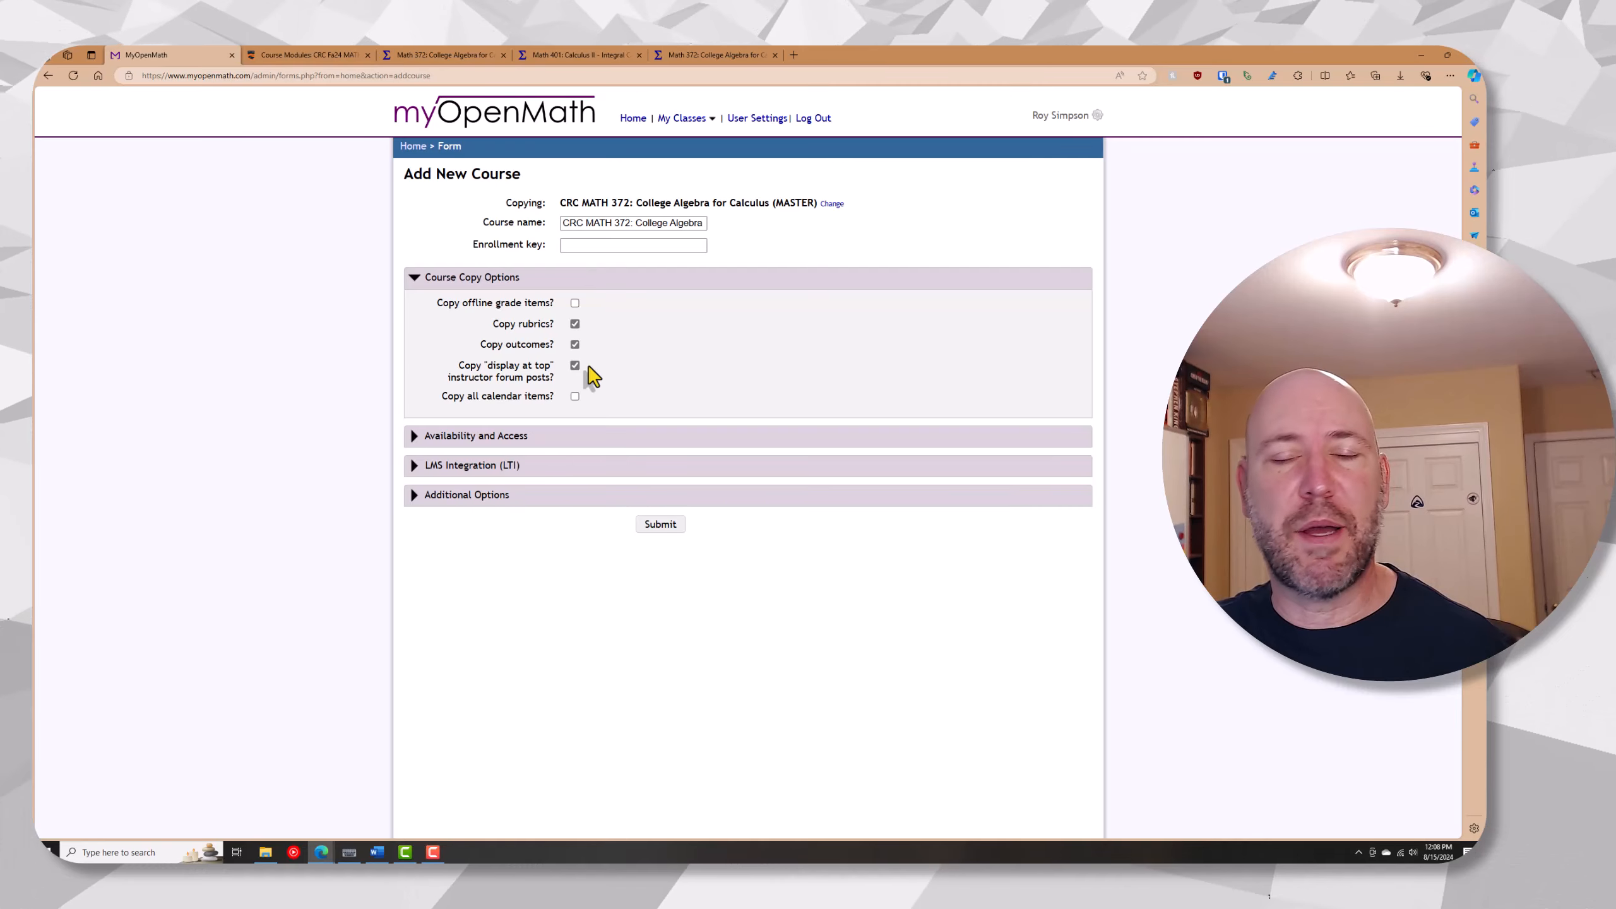
pyautogui.click(575, 367)
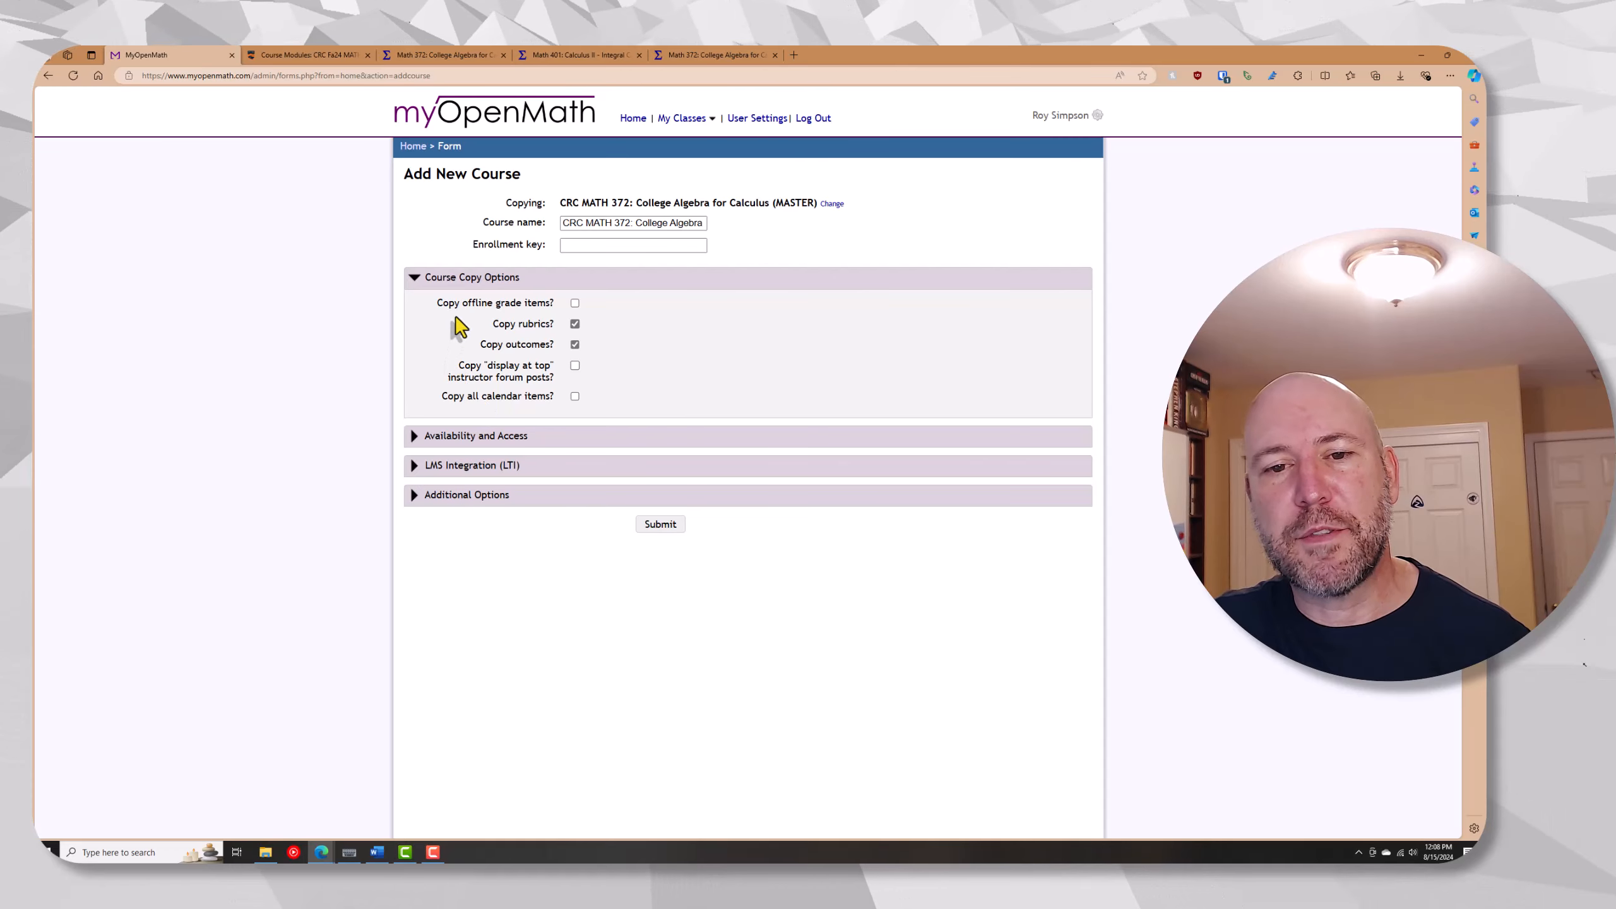
pyautogui.click(460, 281)
# Set new items' default times to 7:20 am start and 11:59 pm end, disable self-enrollment, and disallow other instructors from copying course items
pyautogui.click(468, 308)
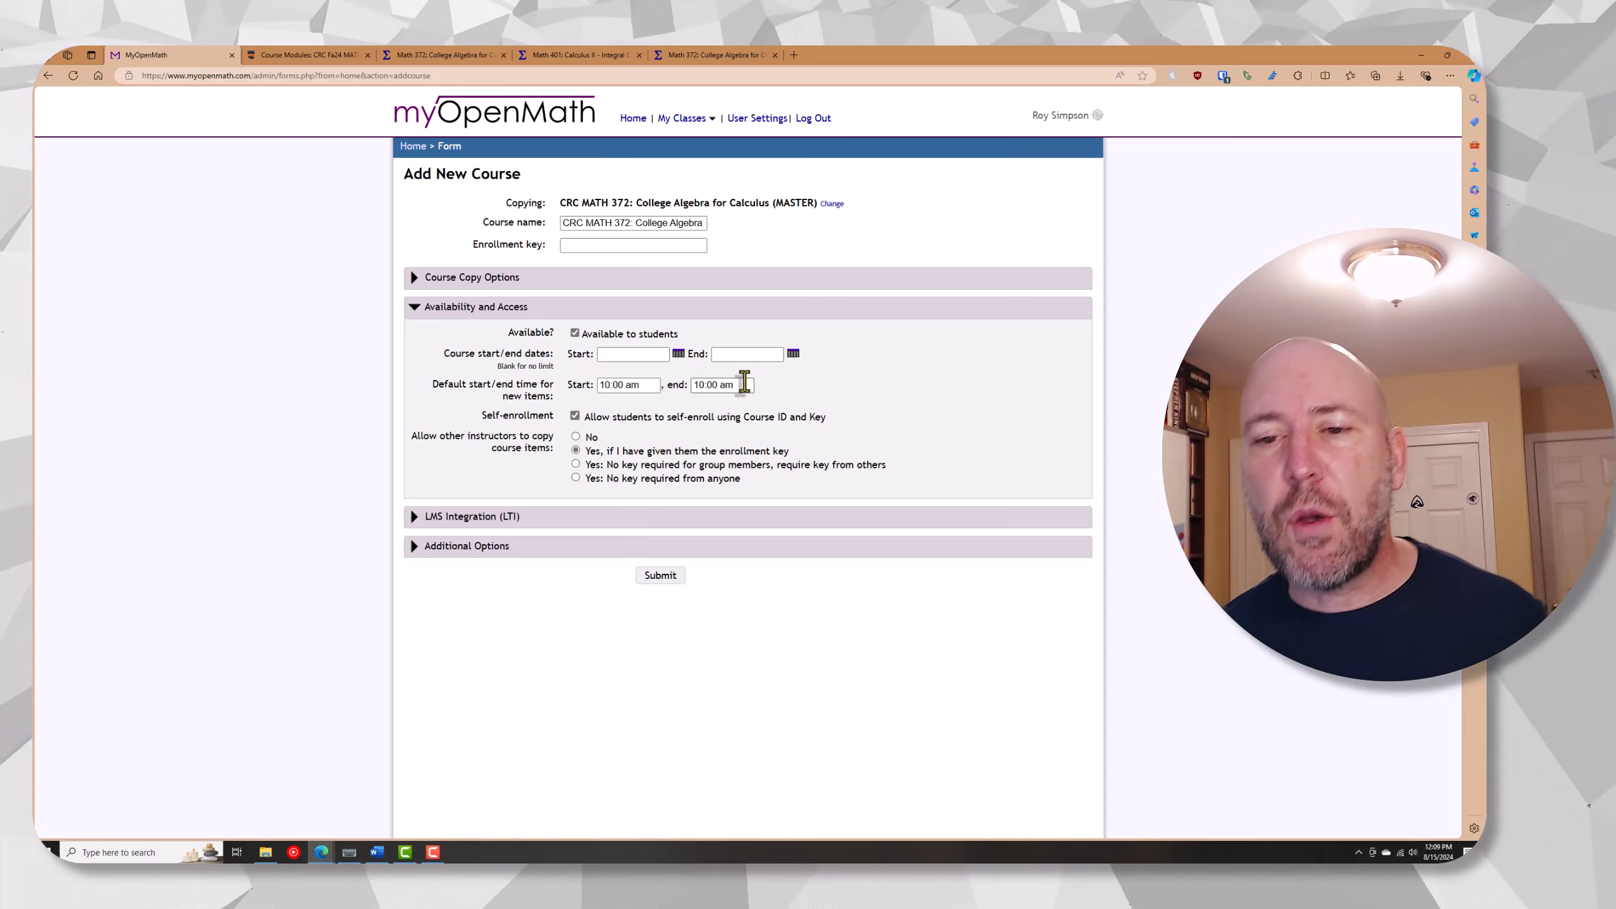
pyautogui.moveTo(743, 384); pyautogui.dragTo(696, 386)
pyautogui.write('11')
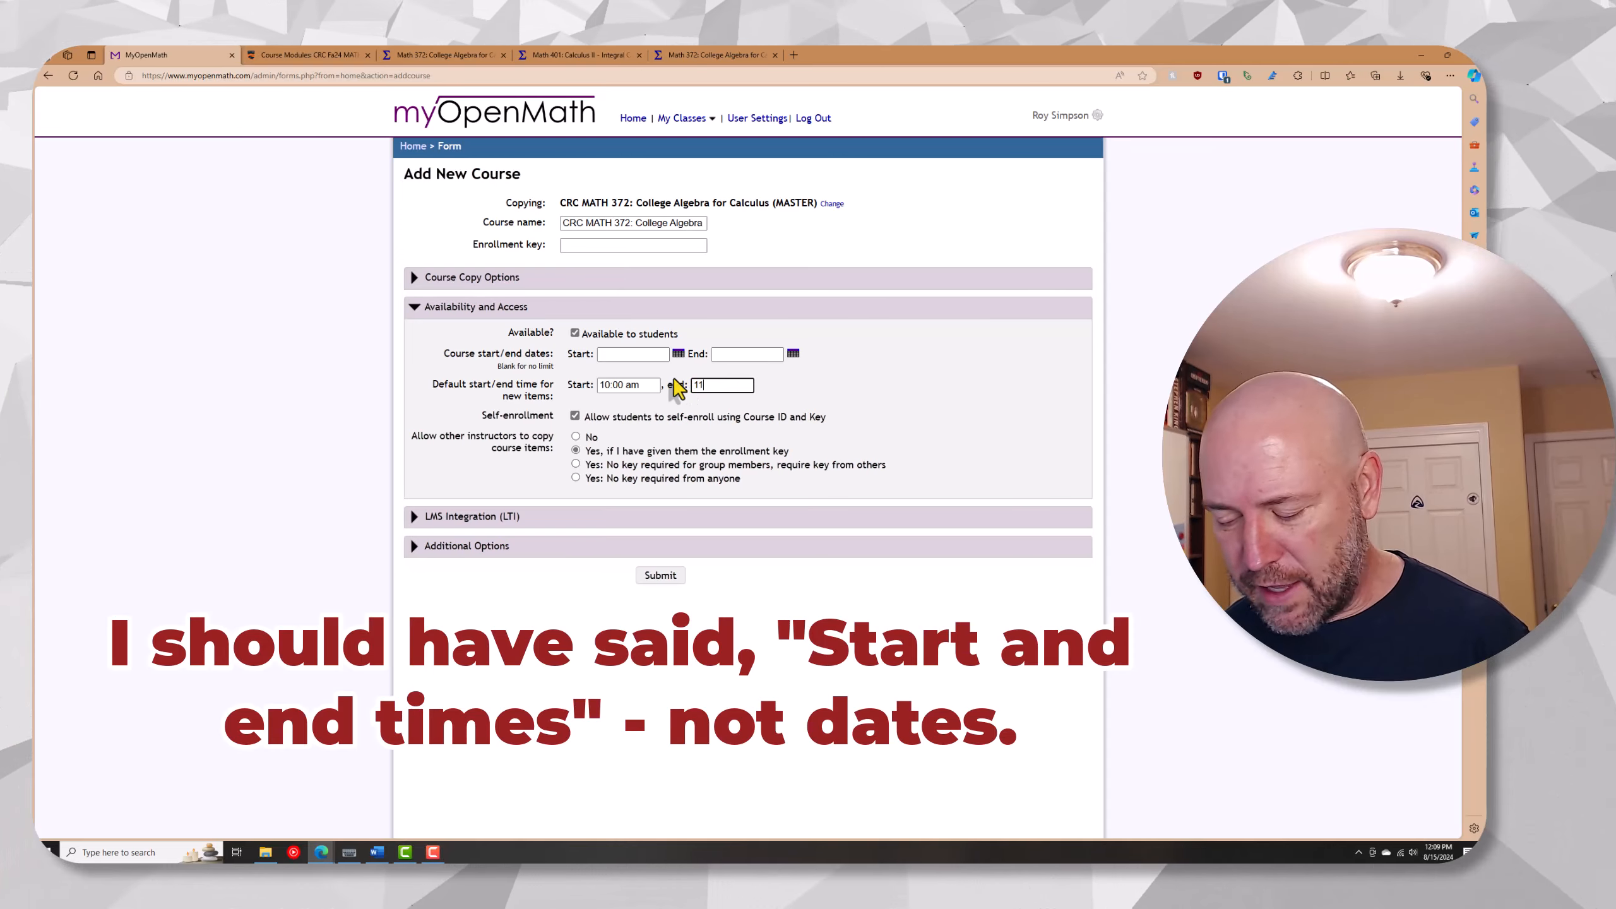
pyautogui.write(':59 pm')
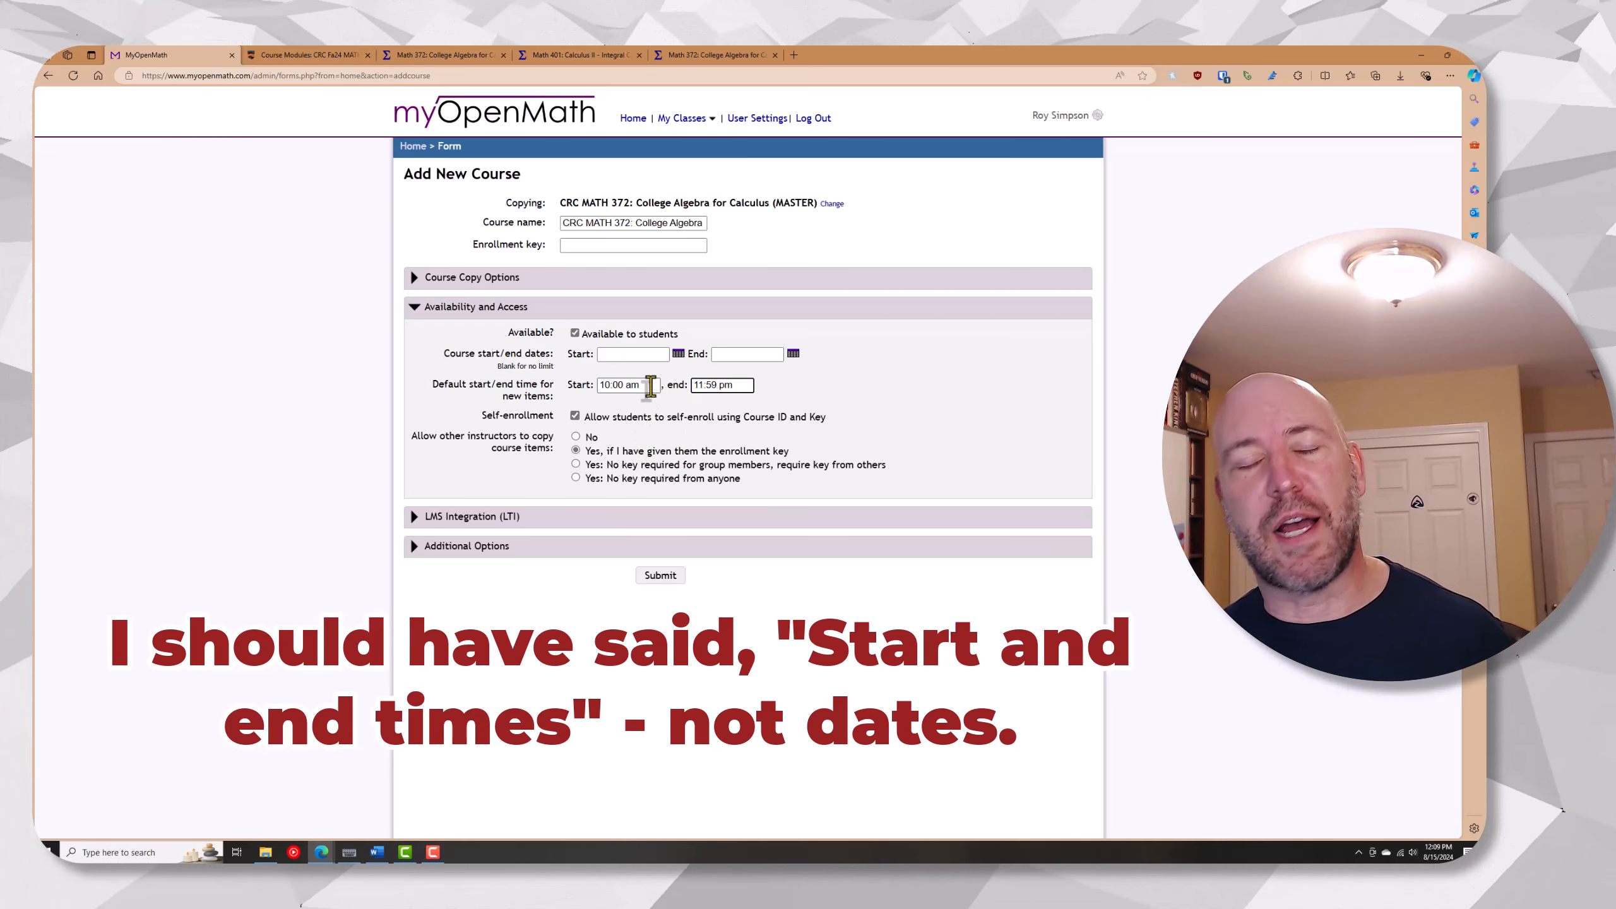
pyautogui.moveTo(650, 385); pyautogui.dragTo(569, 383)
pyautogui.write('7:20')
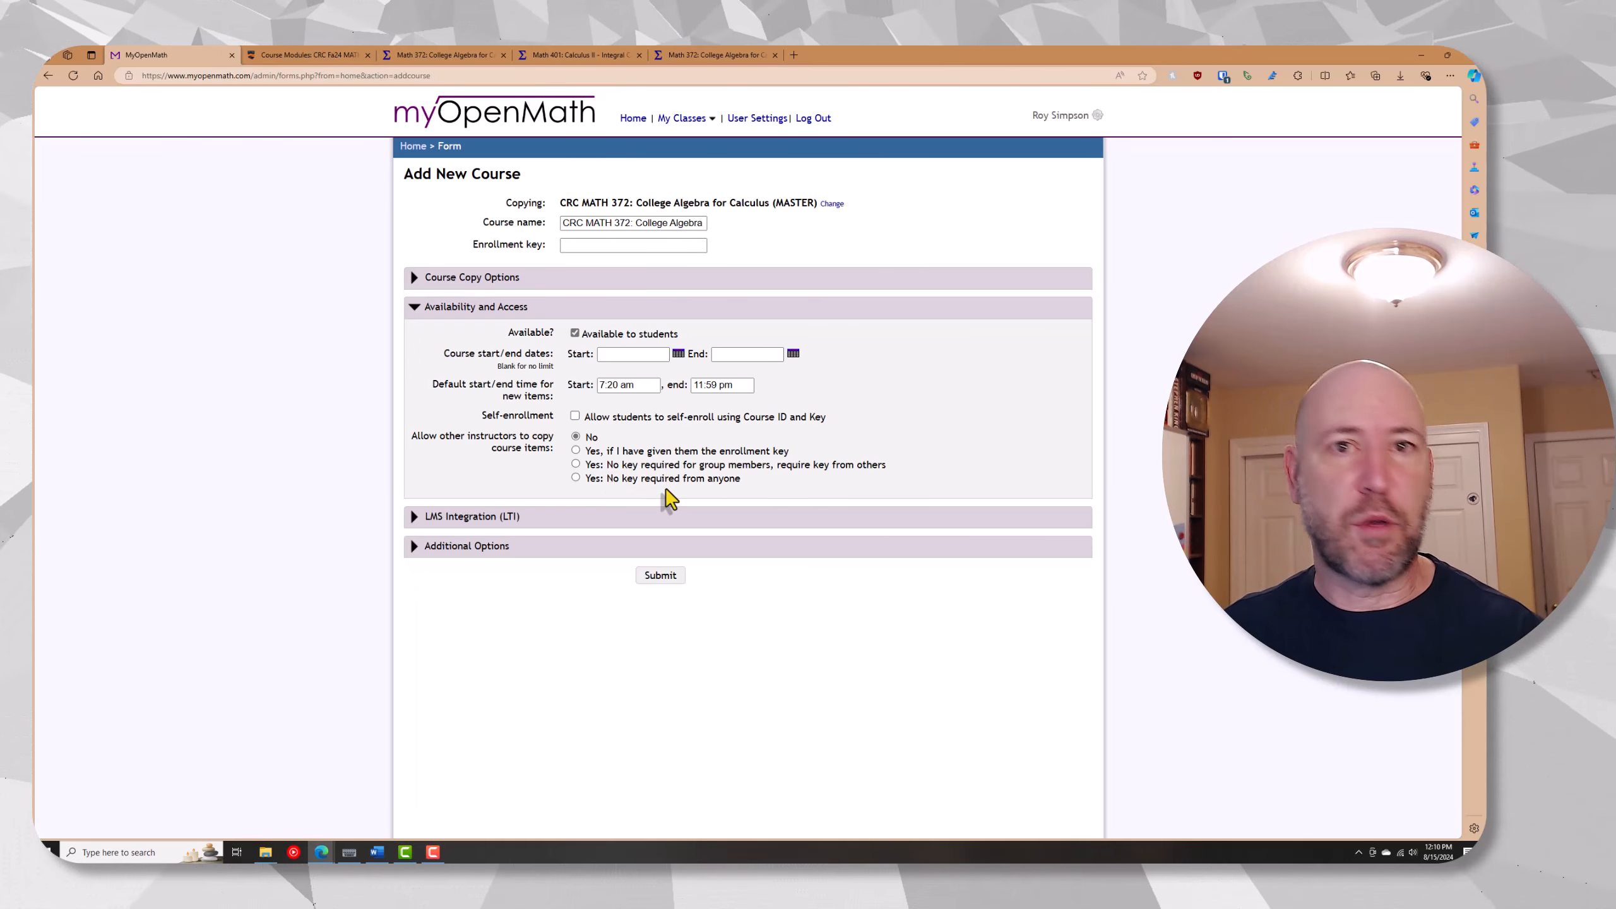
pyautogui.click(490, 308)
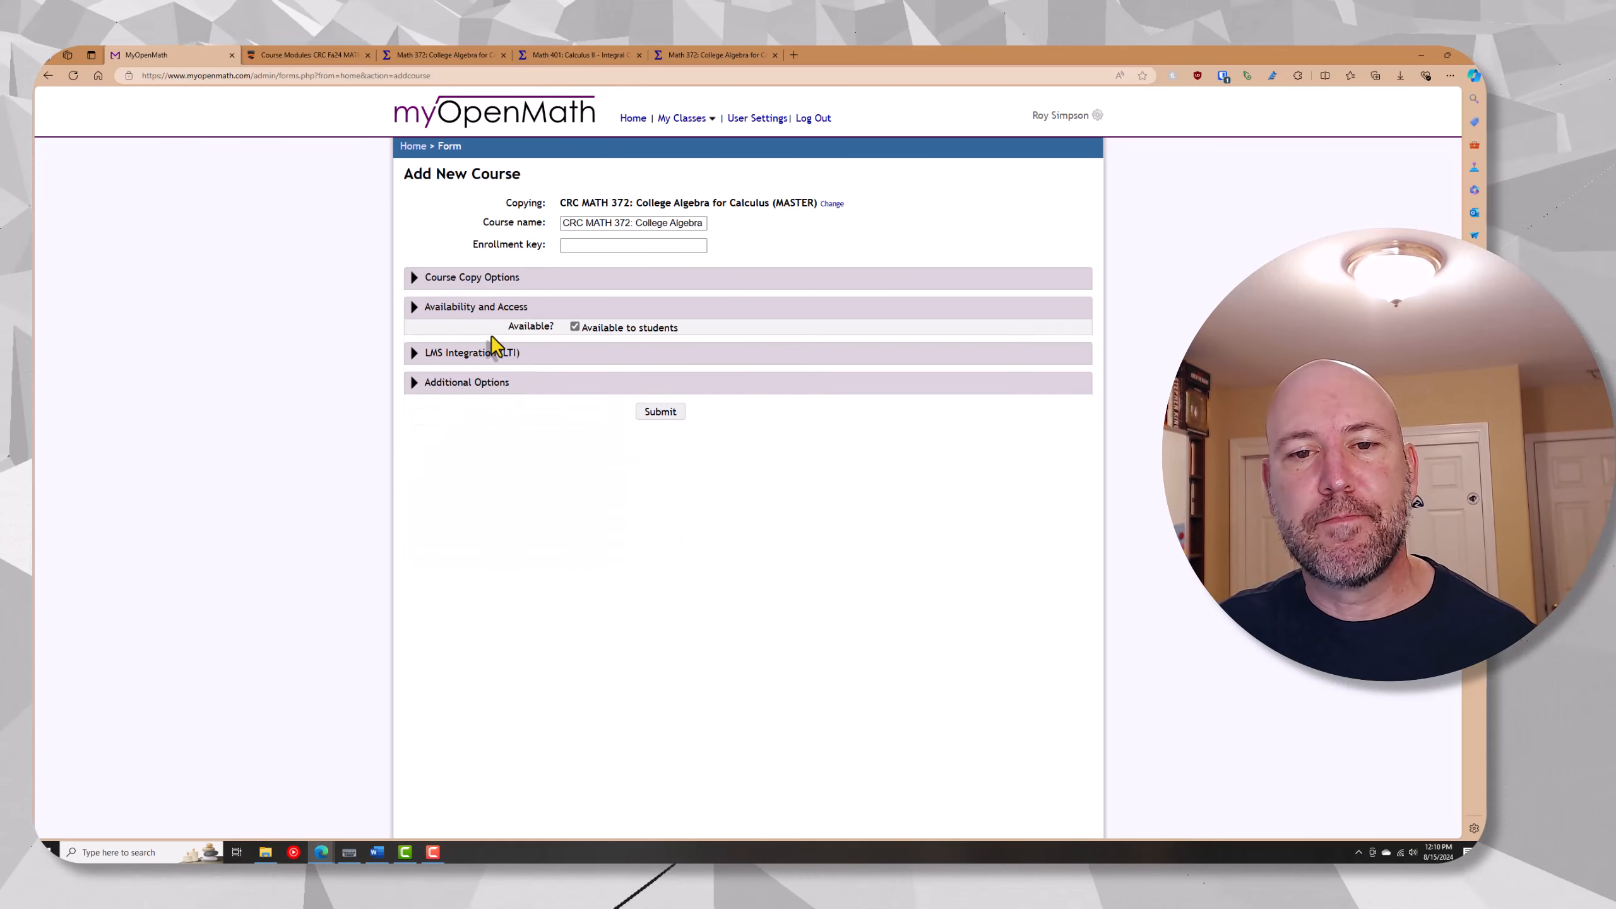
# Allow the LMS to set assessment due dates in the course's LTI integration settings
pyautogui.click(492, 337)
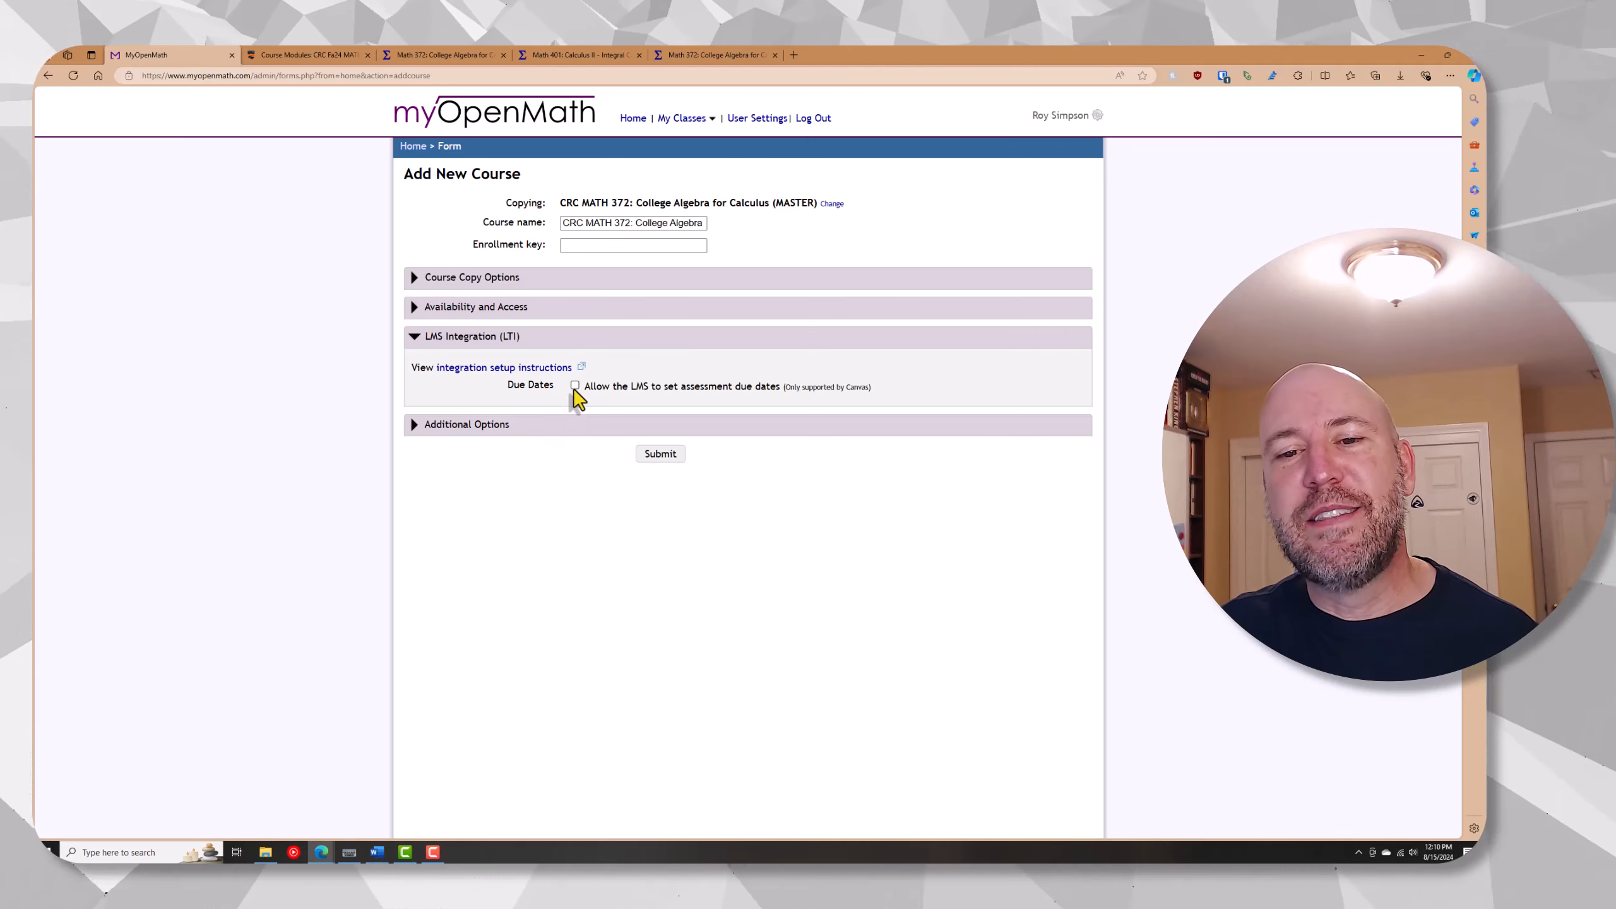
pyautogui.click(574, 387)
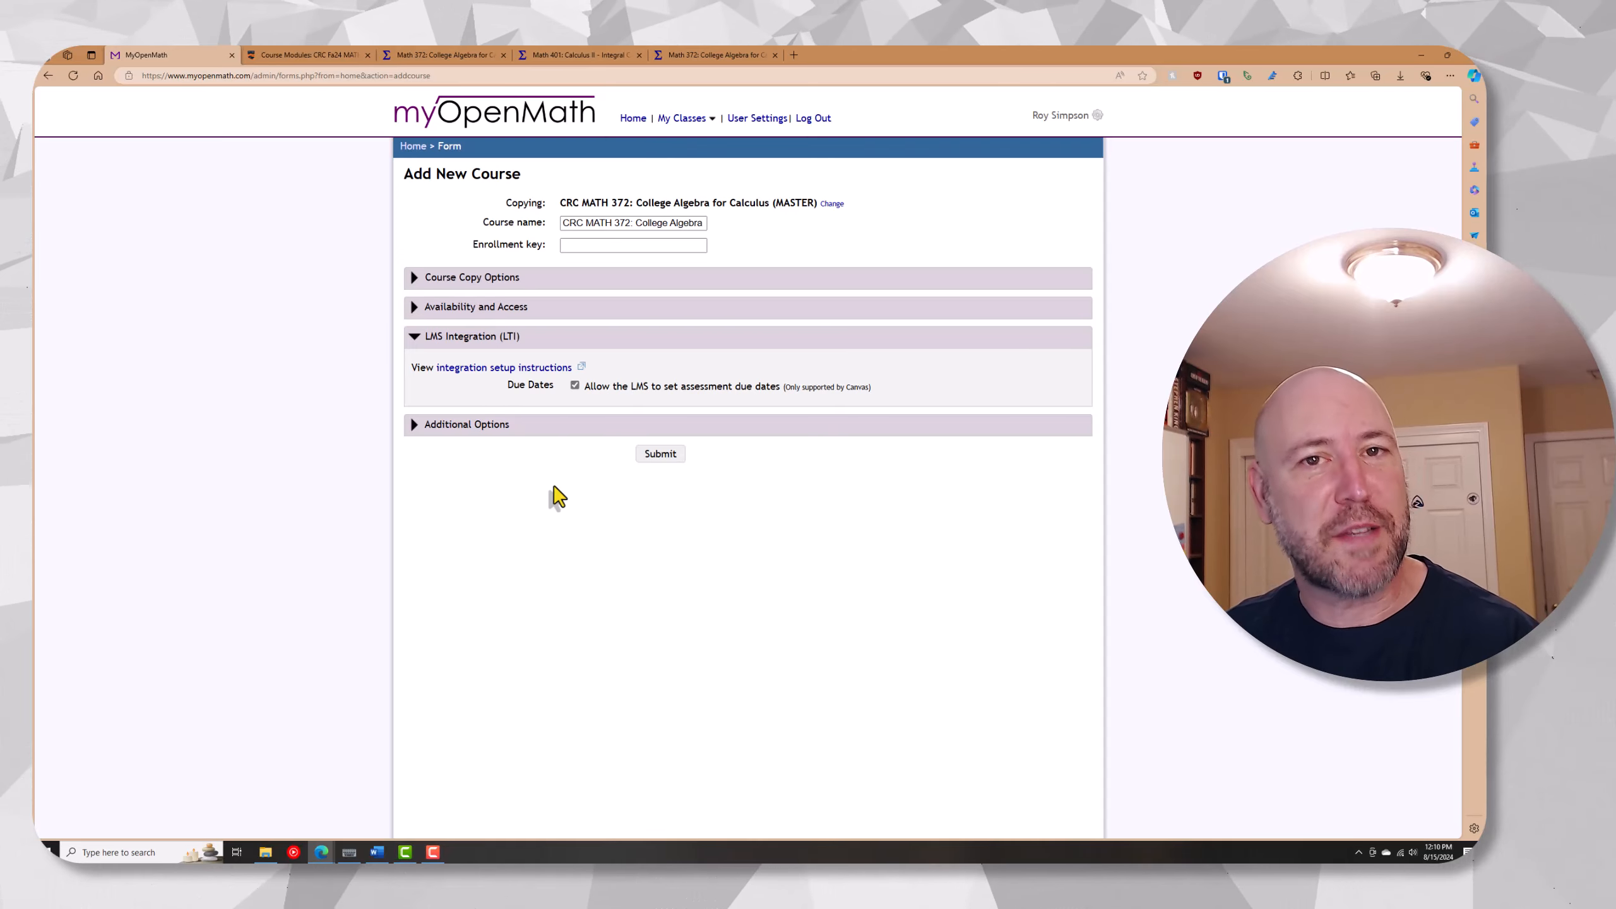
pyautogui.click(503, 338)
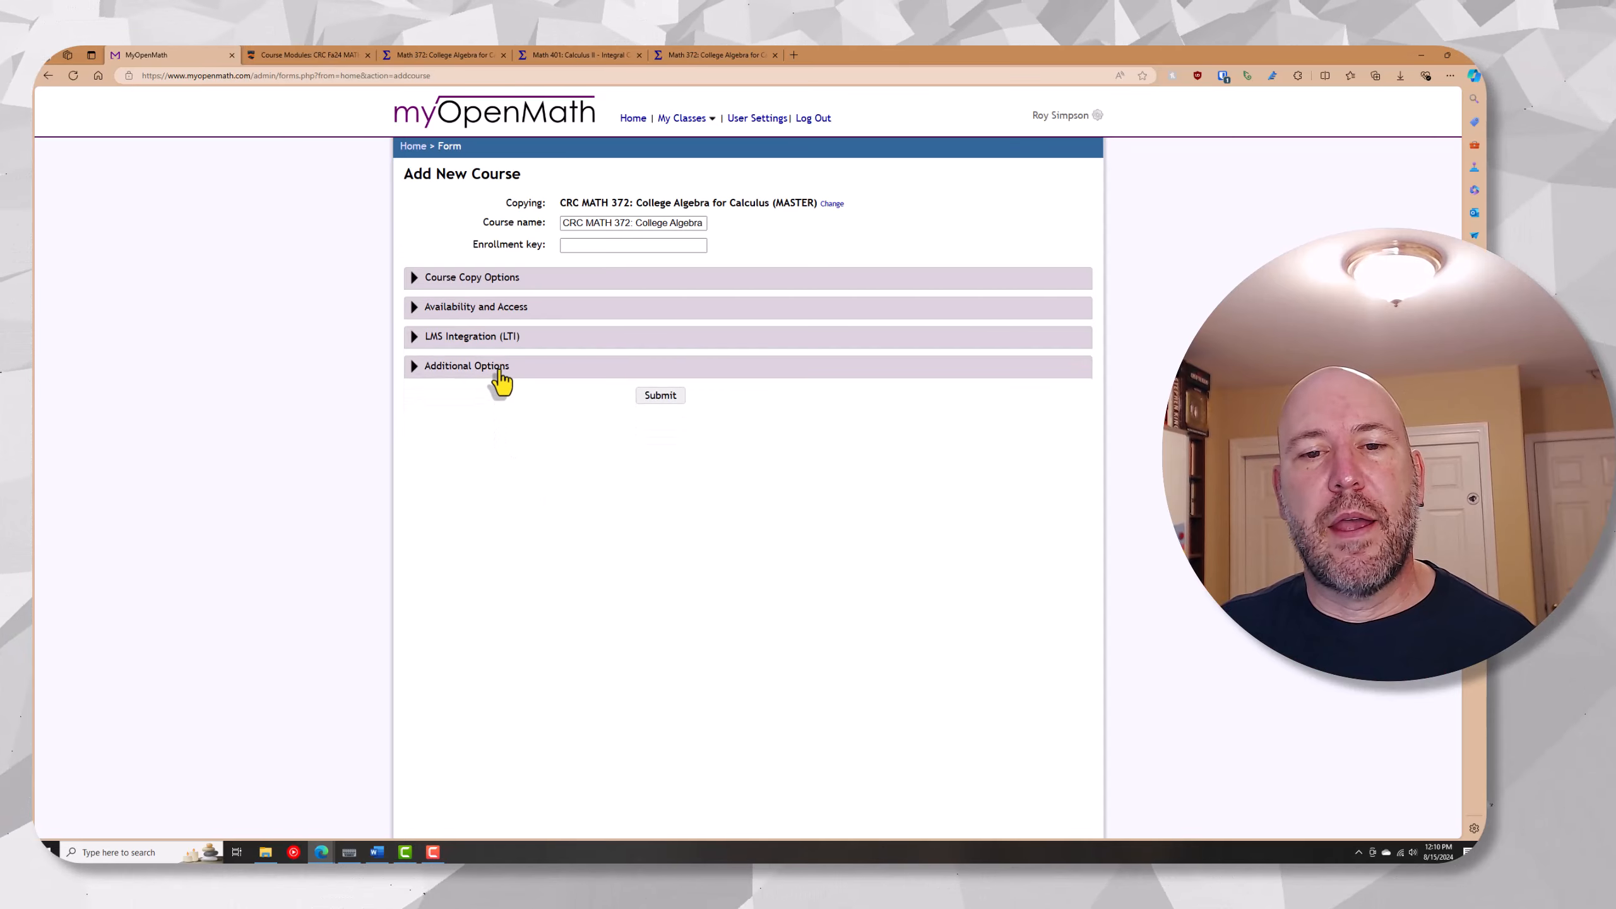
# Auto-assign 5 LatePasses on enrollment, turn off teacher messages when students enroll, and create the course
pyautogui.click(499, 367)
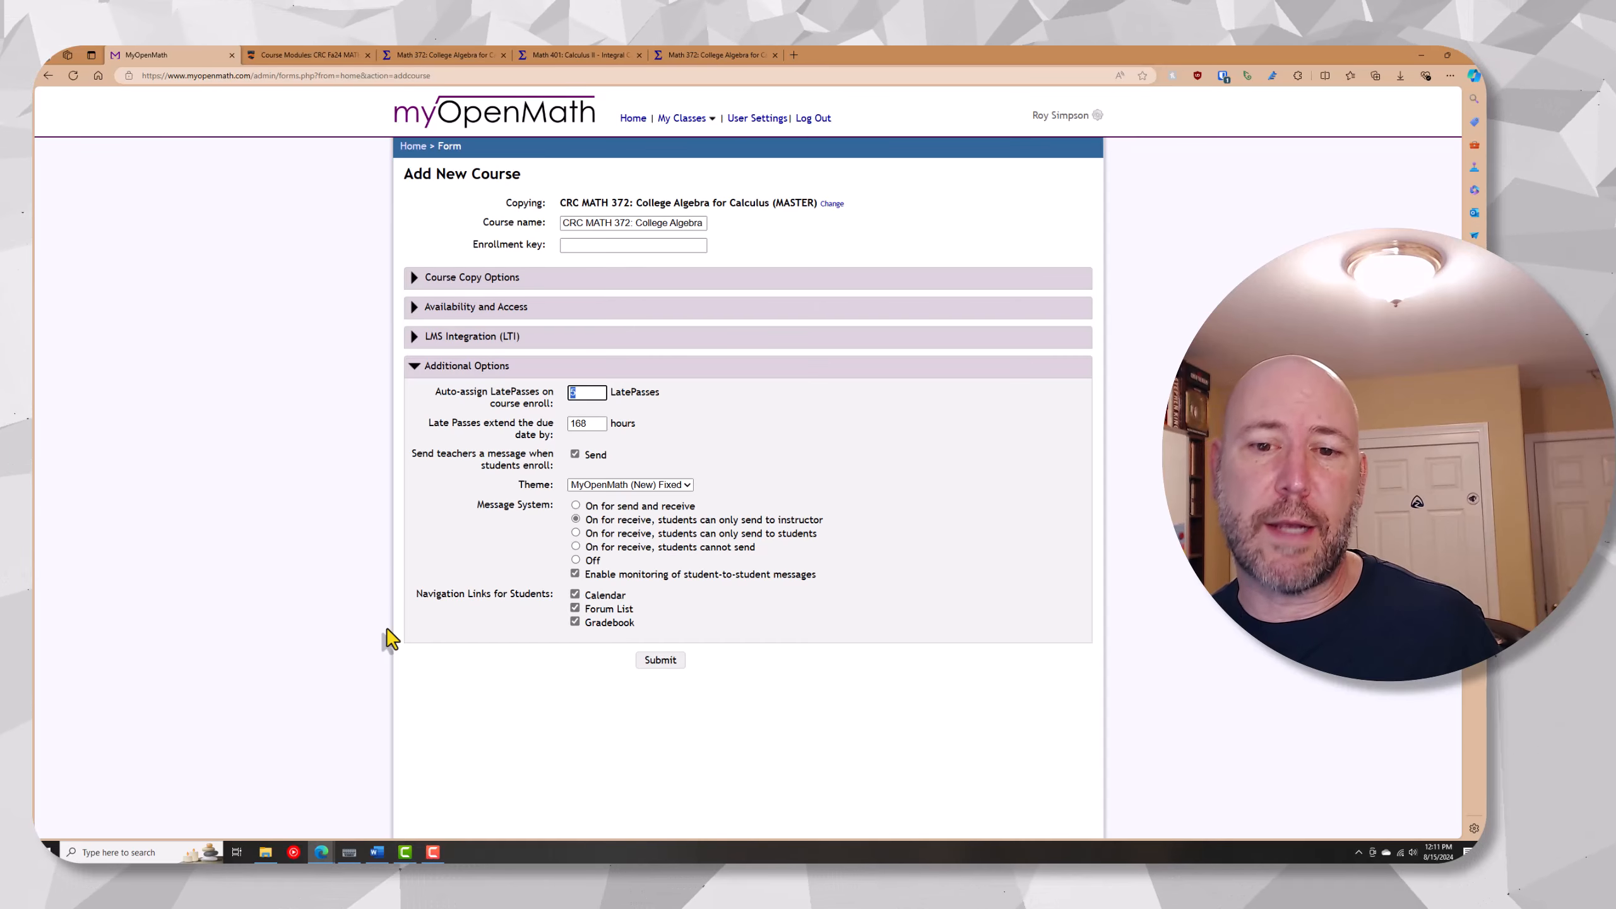
pyautogui.click(576, 454)
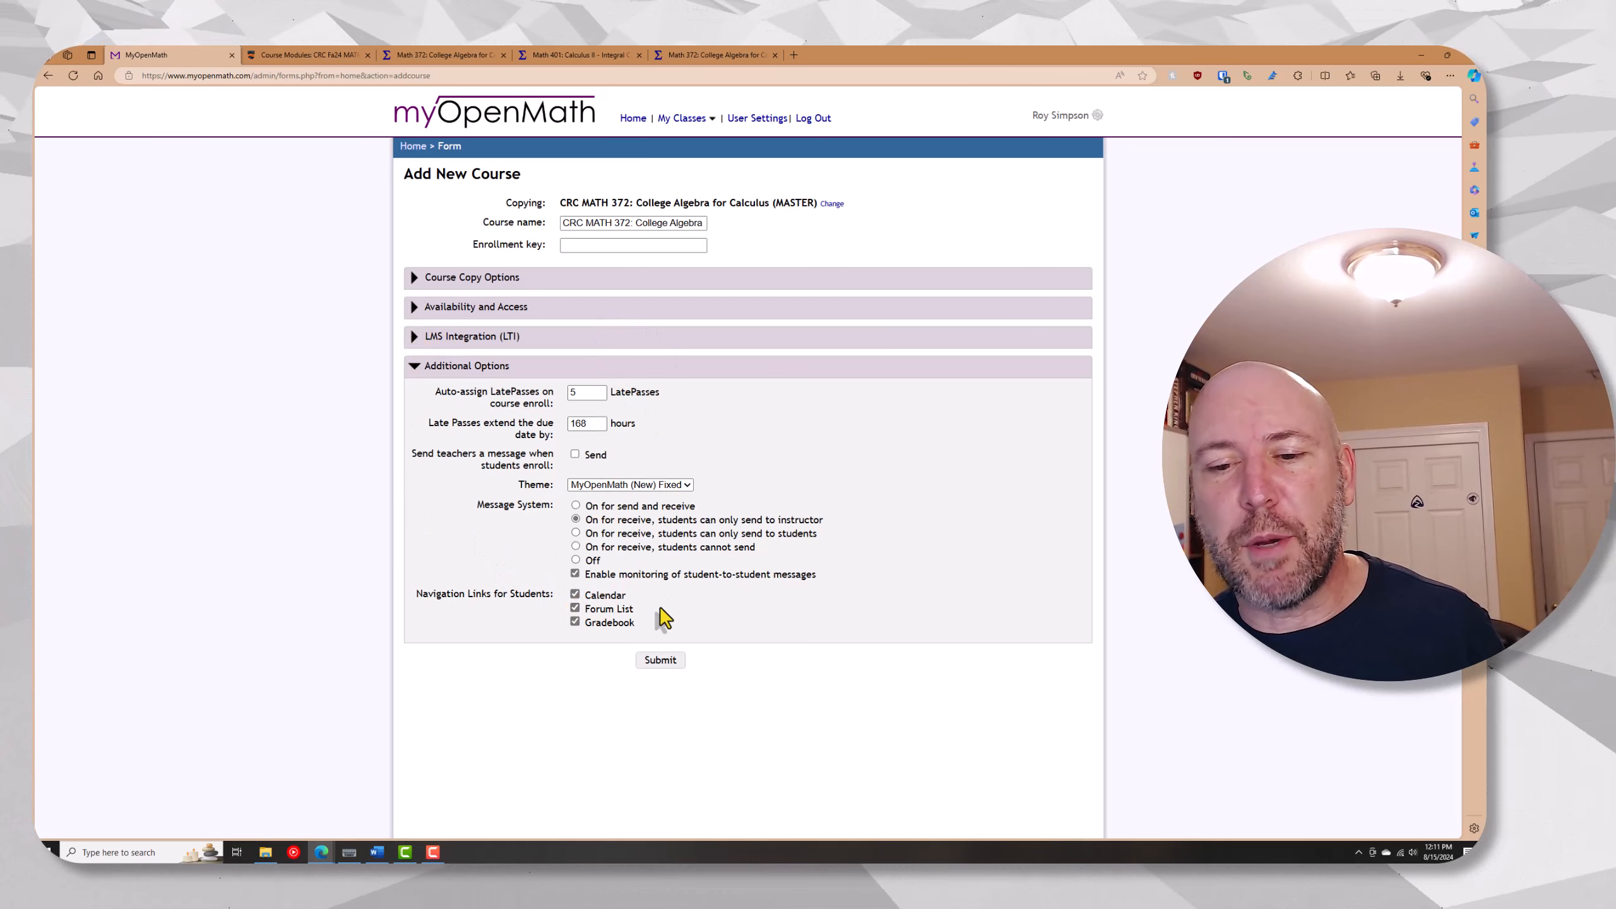
pyautogui.click(667, 662)
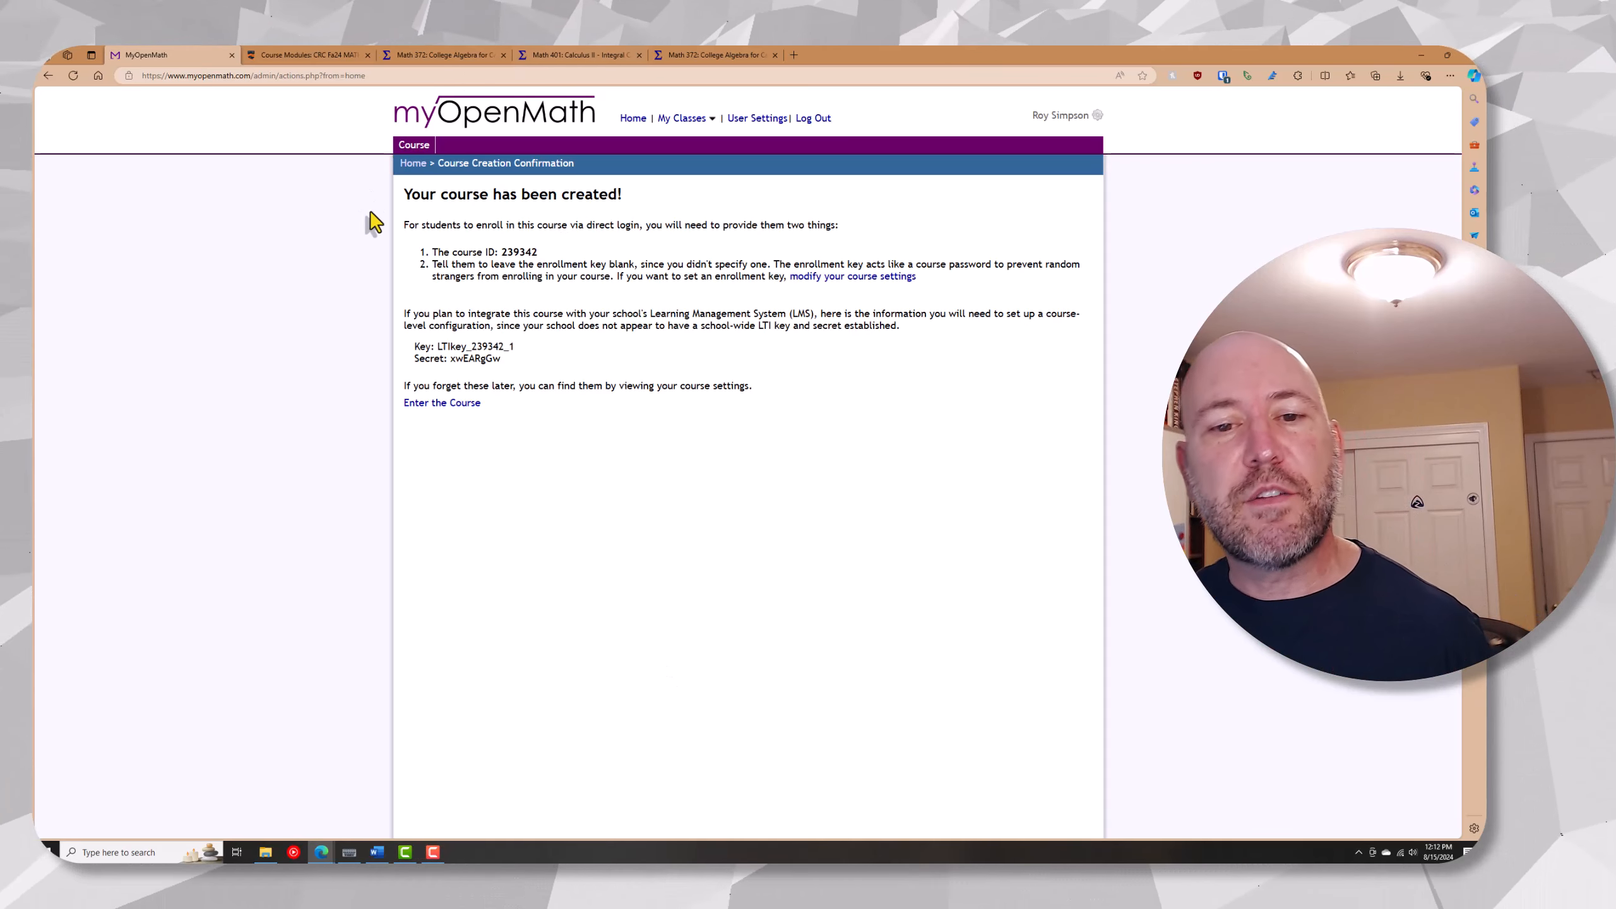
# Enter the new course and view Assignment 1.4: Function Notation from Chapter 1, Section 1.4 in teacher preview
pyautogui.click(466, 404)
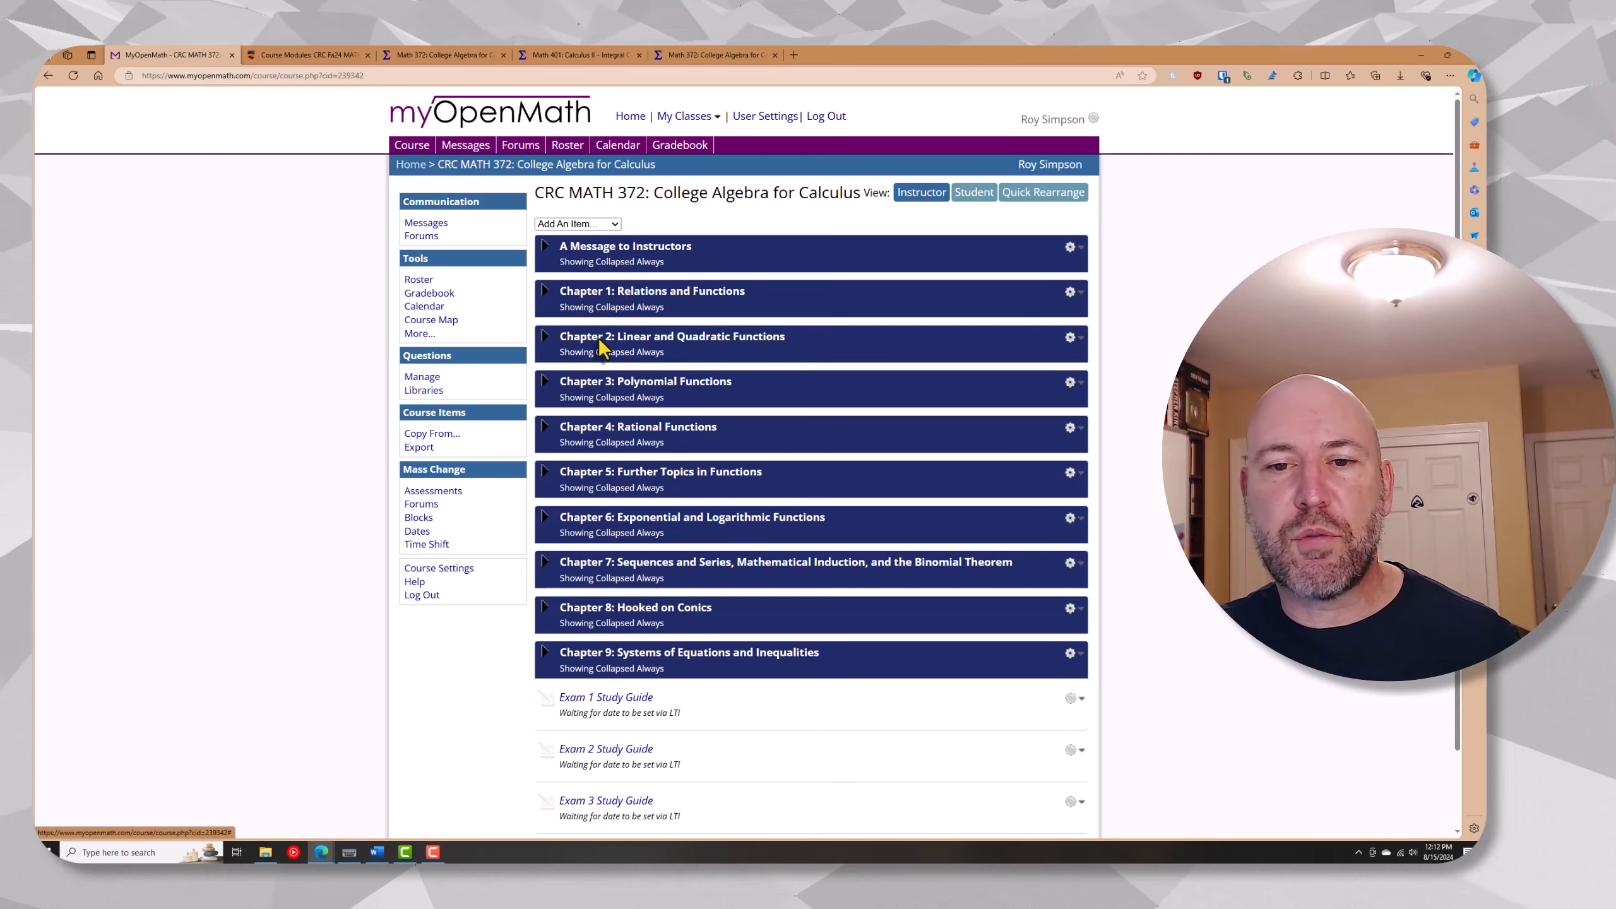
pyautogui.click(610, 311)
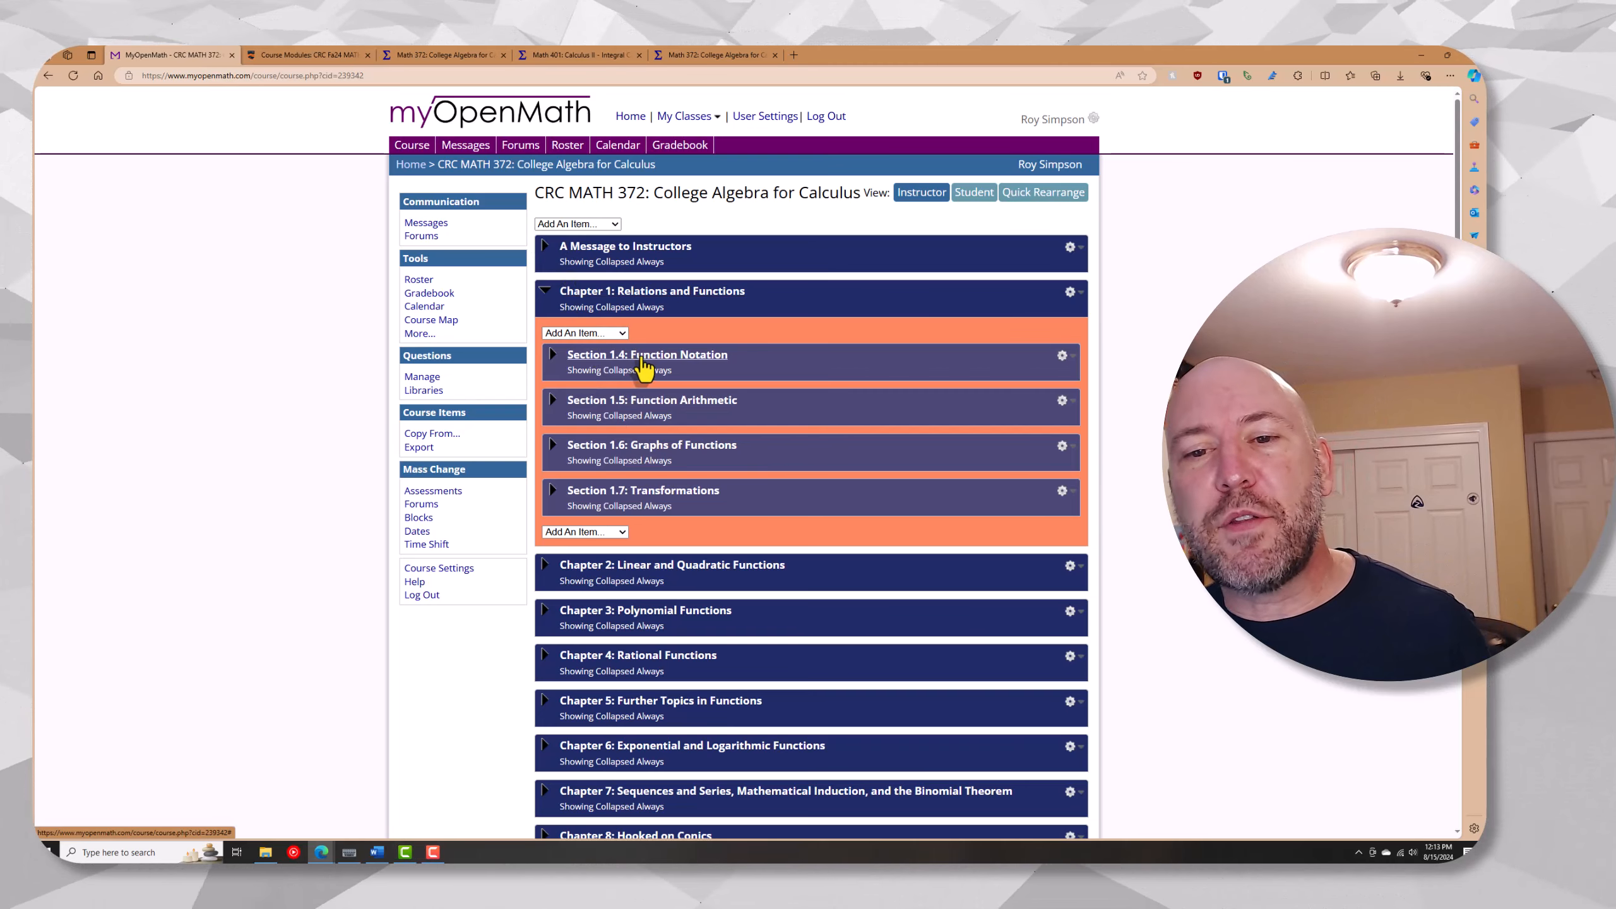
pyautogui.click(656, 358)
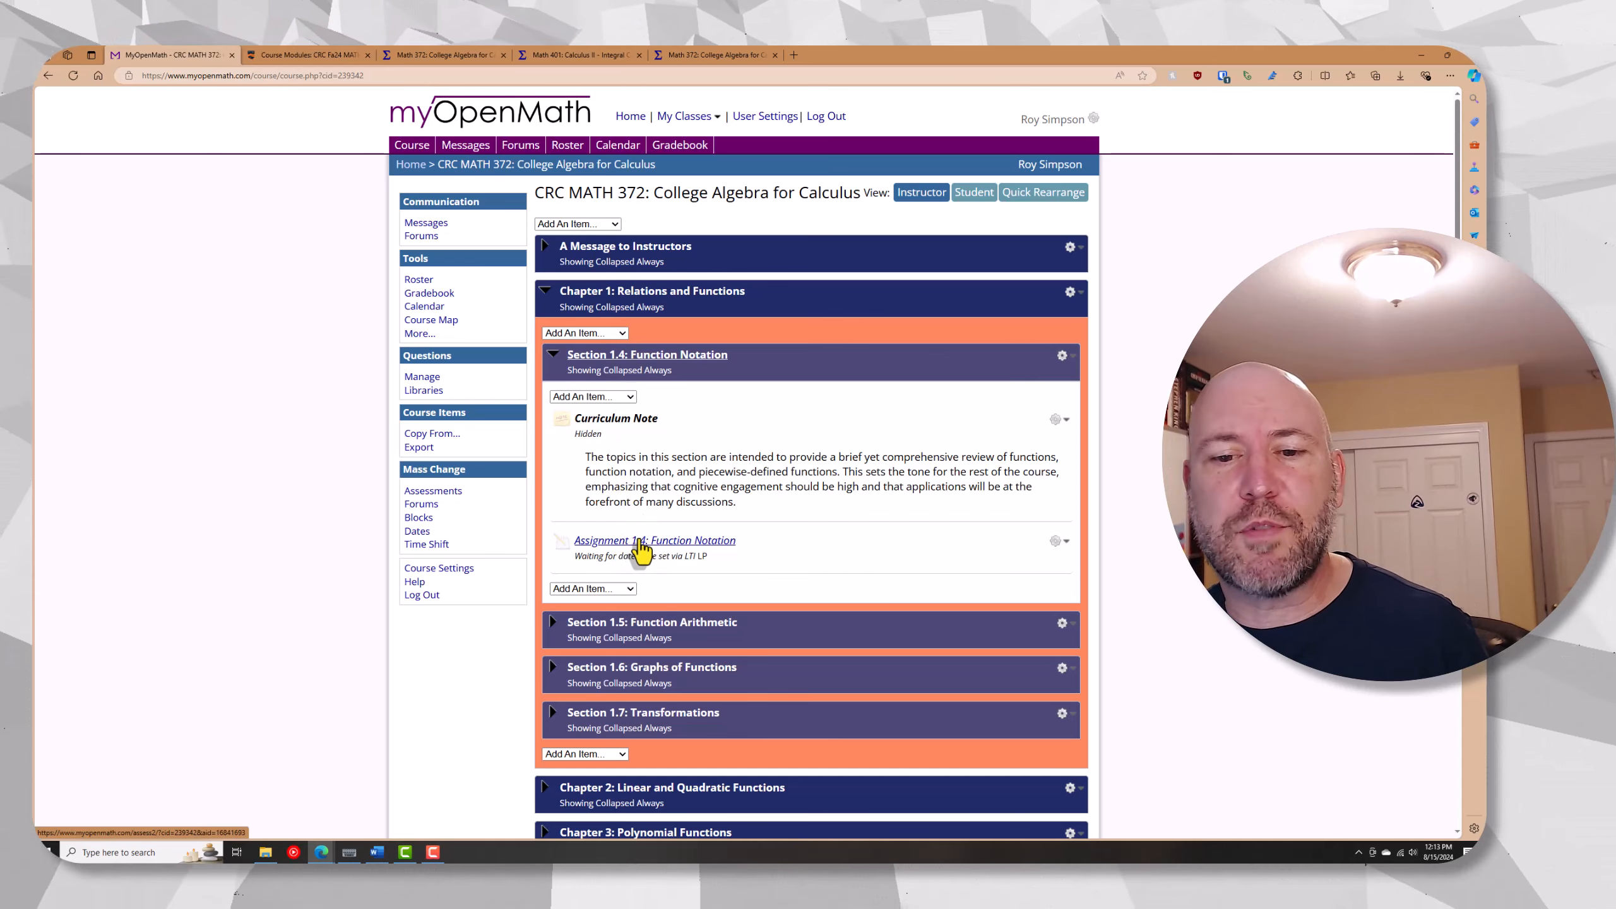
pyautogui.click(640, 542)
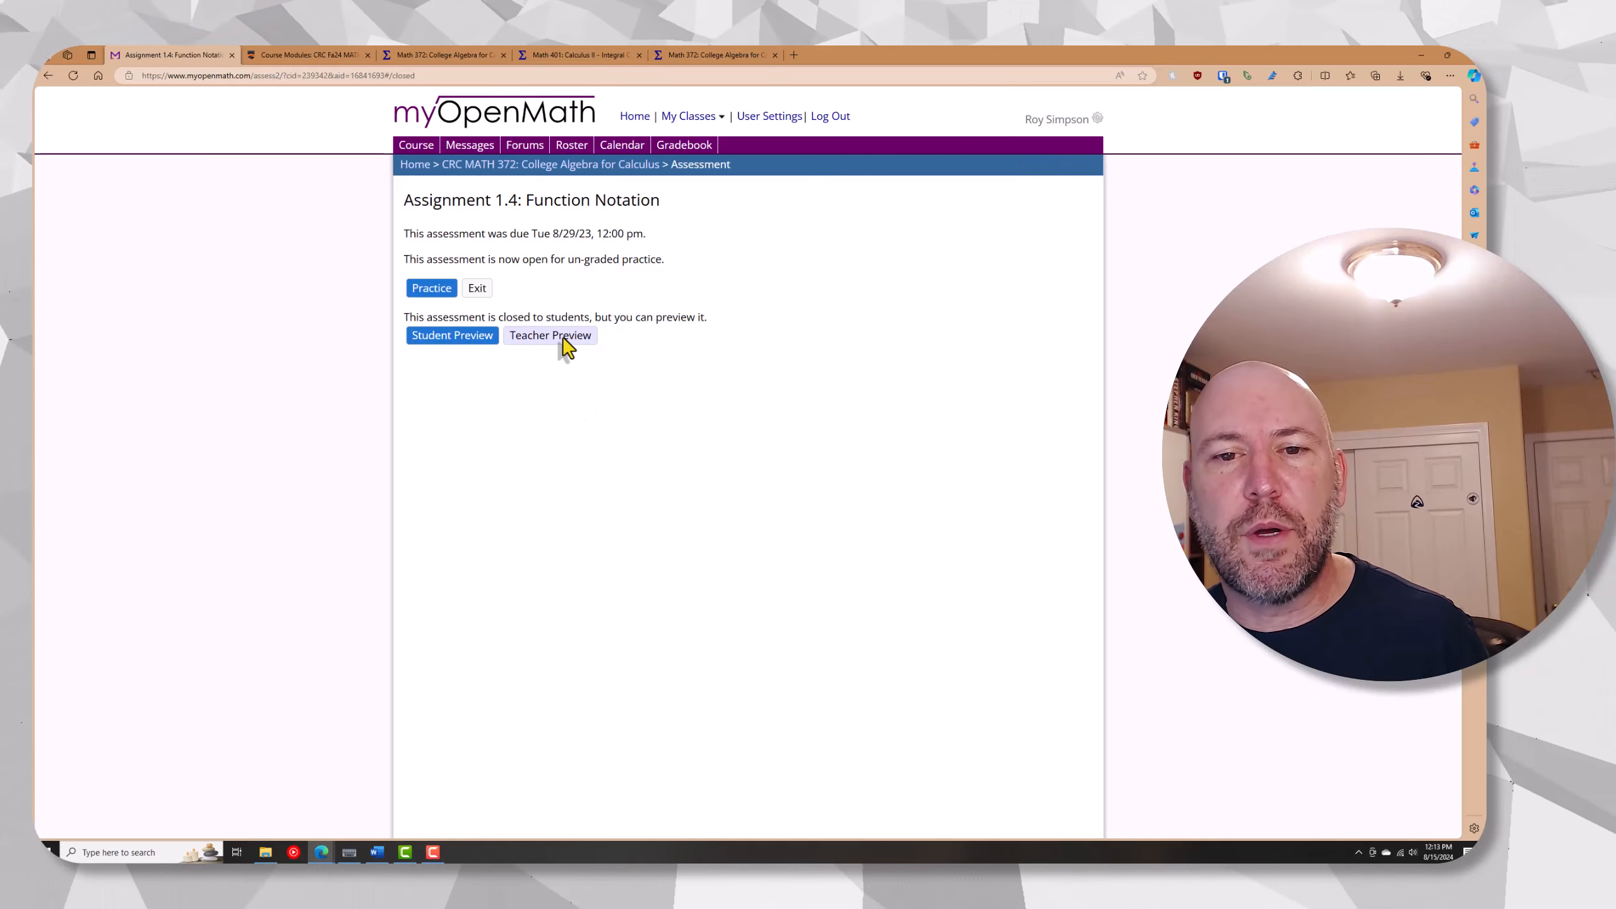
pyautogui.click(552, 335)
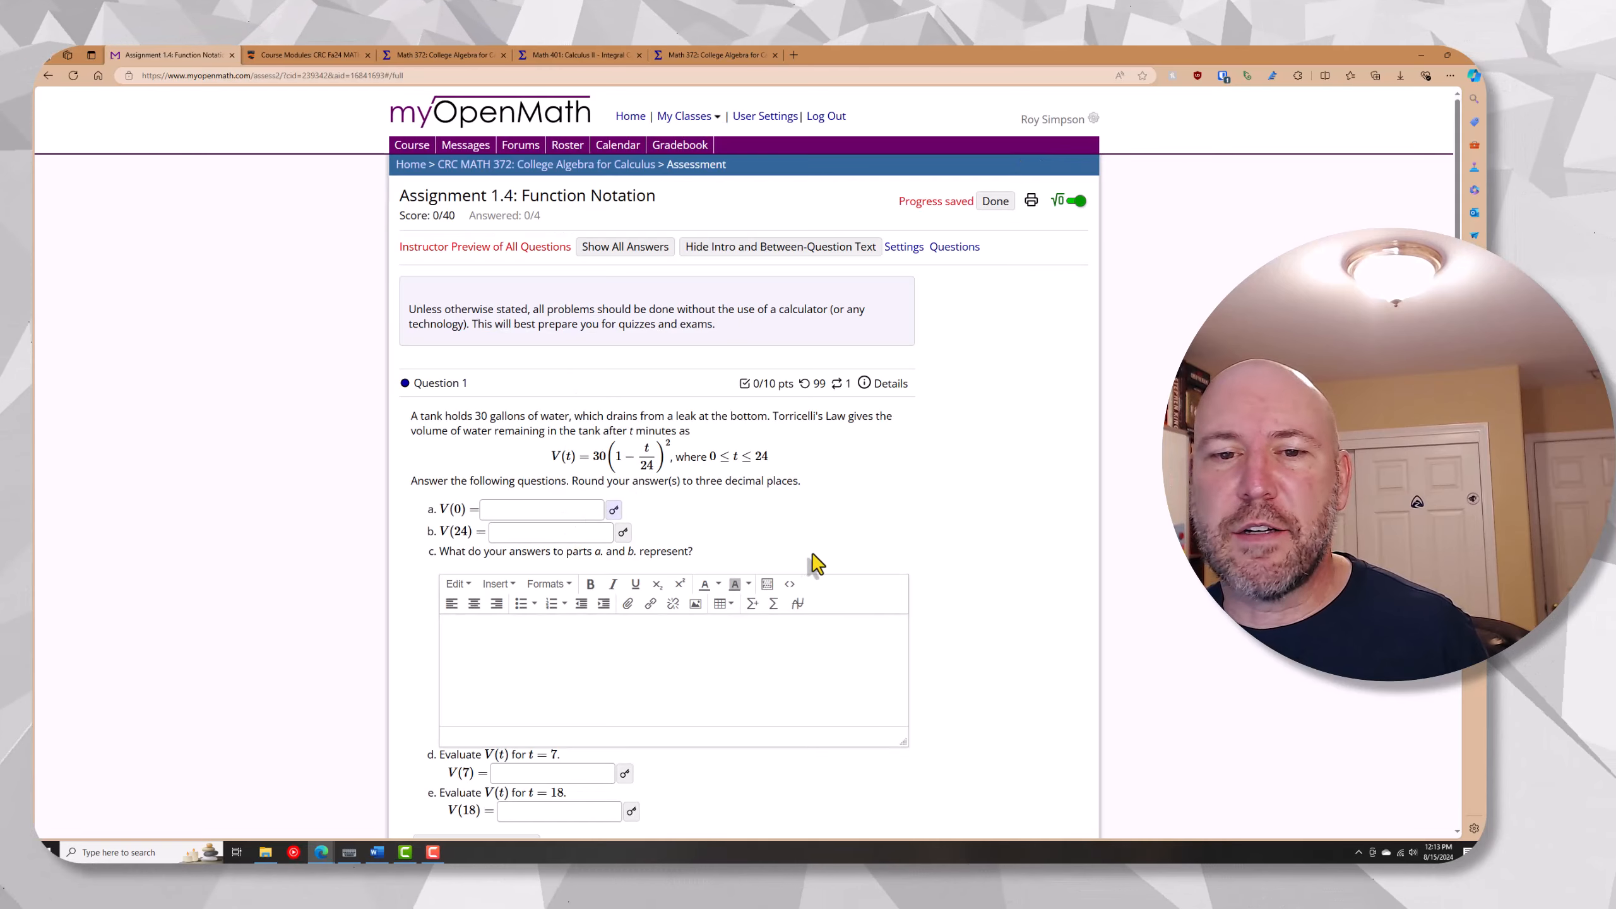
# Look over Assignment 1.4's questions, and collapse Section 1.4 and Chapter 1 on the MATH 372 course page
pyautogui.scroll(-10, 945, 560)
pyautogui.scroll(10, 955, 557)
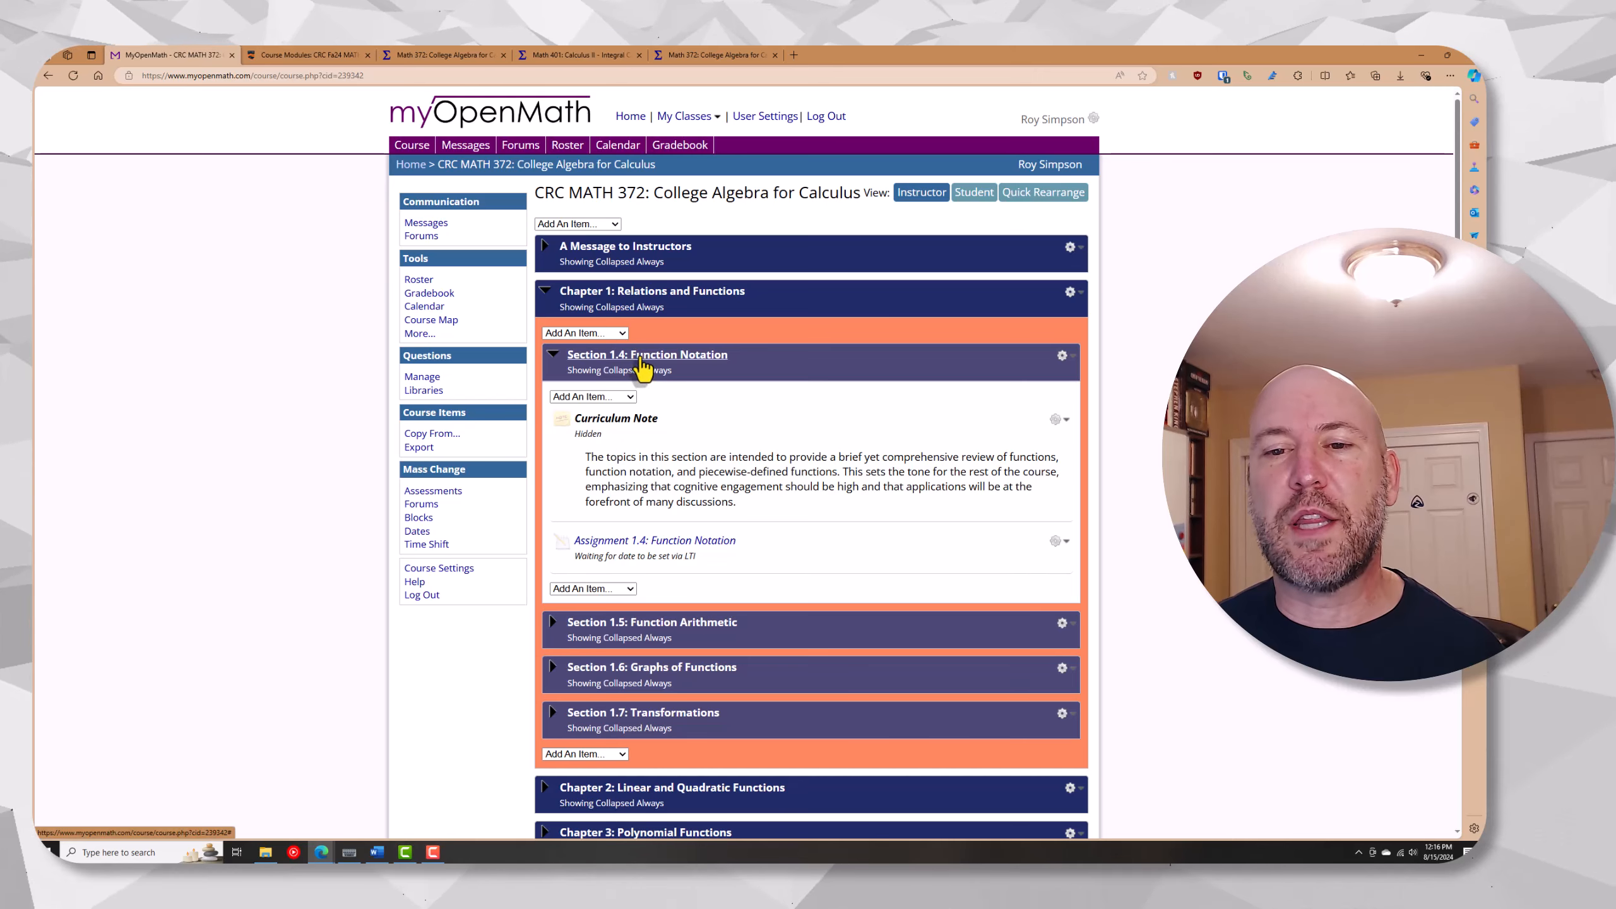
pyautogui.click(656, 368)
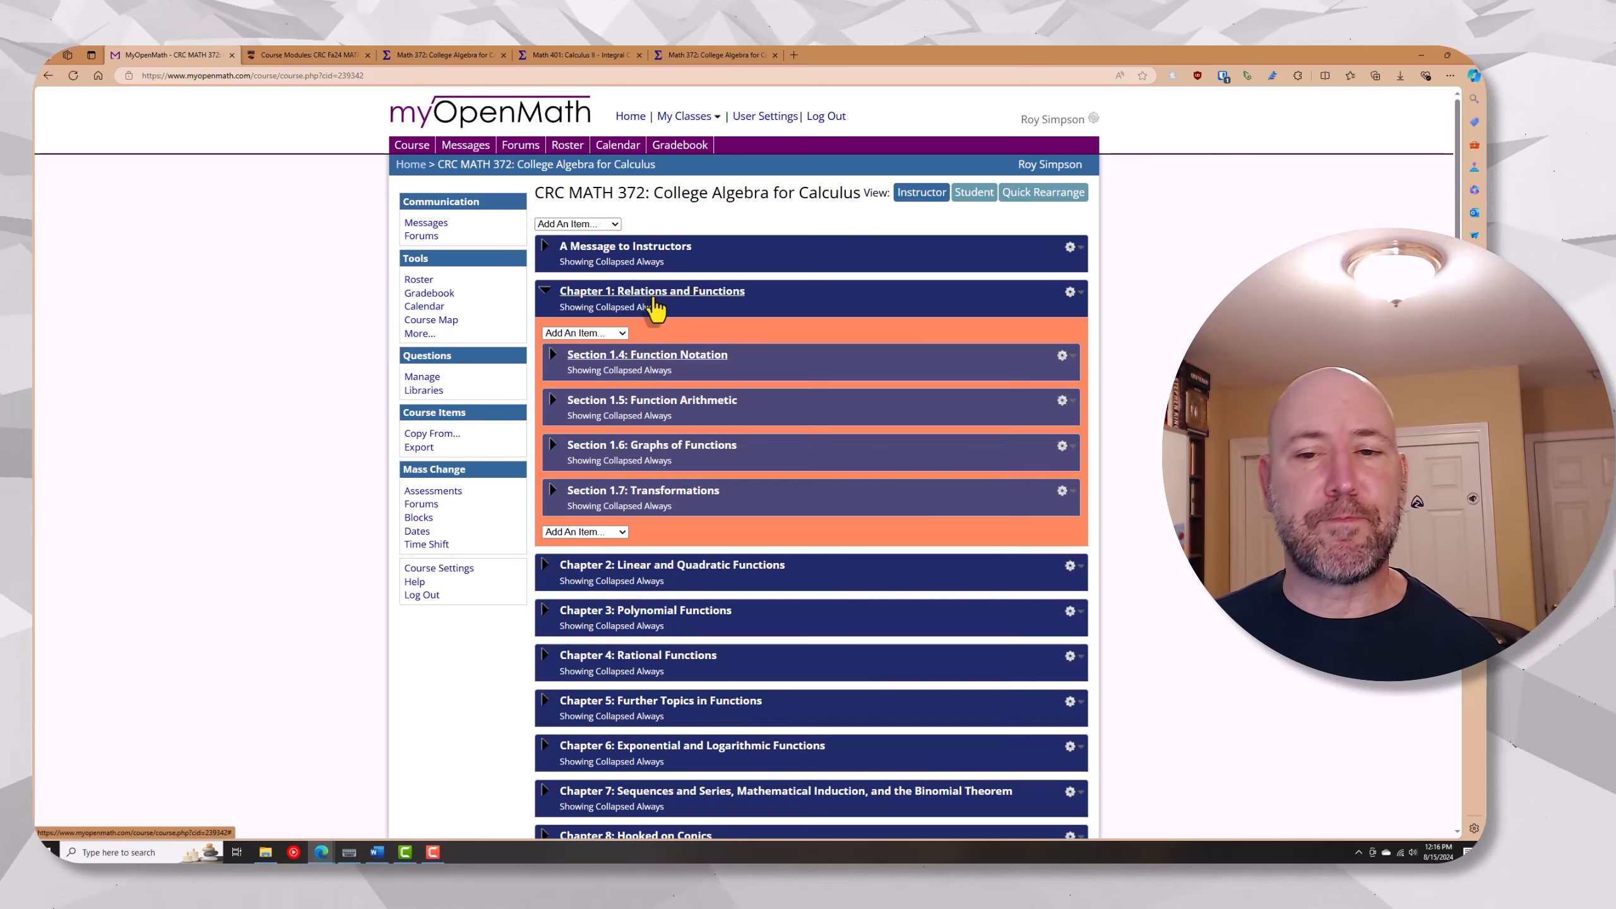
pyautogui.click(655, 308)
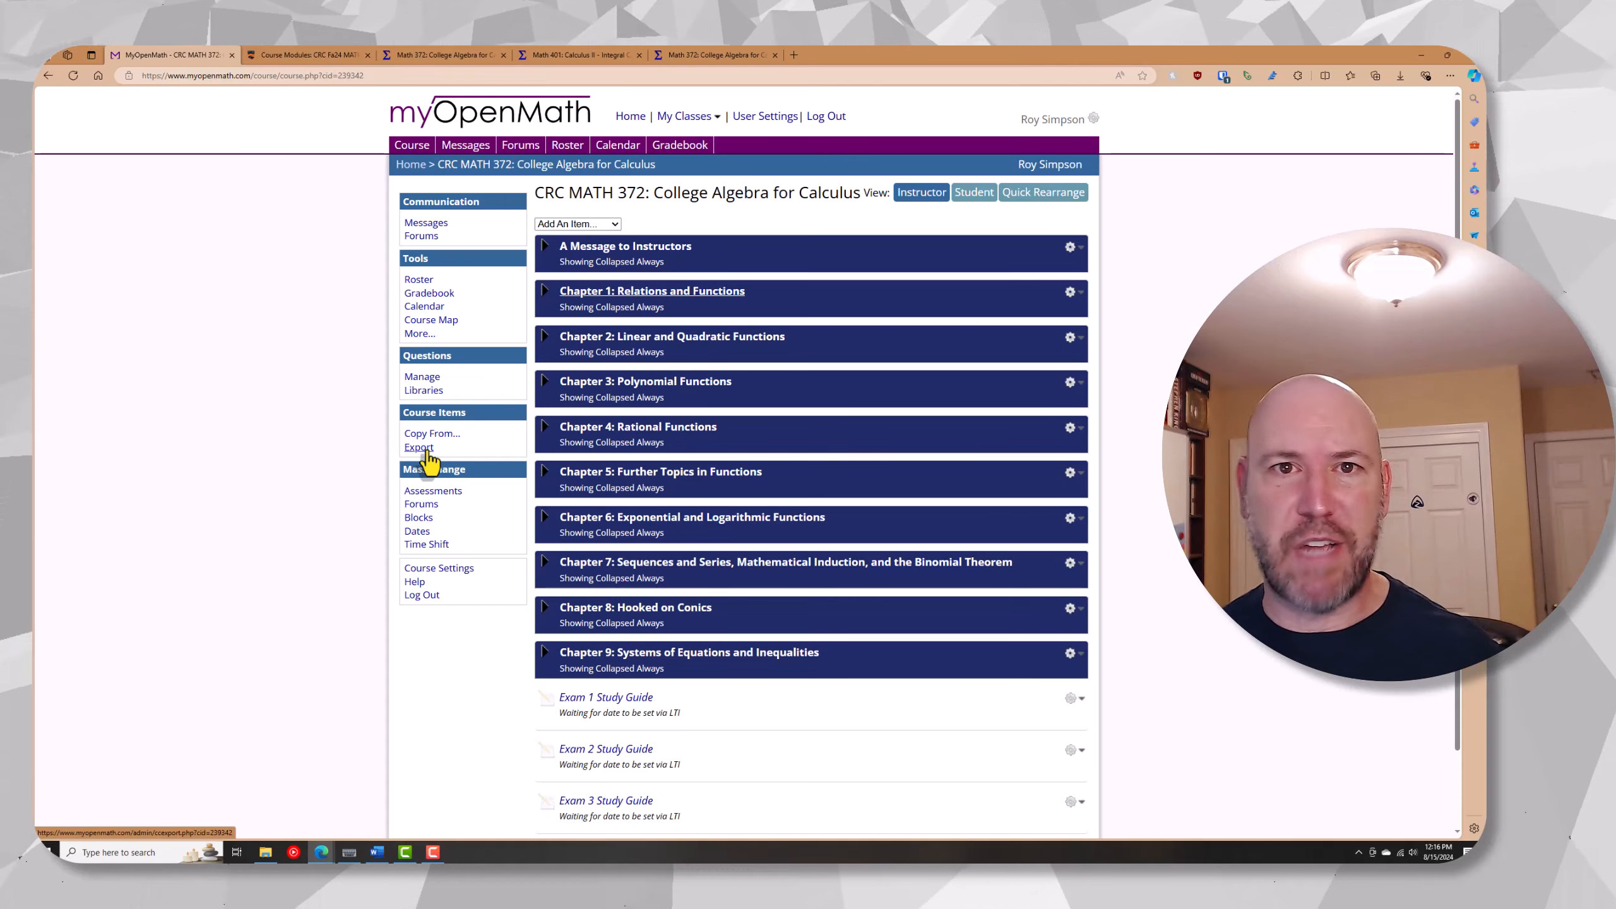
# Export the entire course for Canvas without MyOpenMath due dates or start dates, allowing Canvas to set due dates, and download the cartridge
pyautogui.click(420, 448)
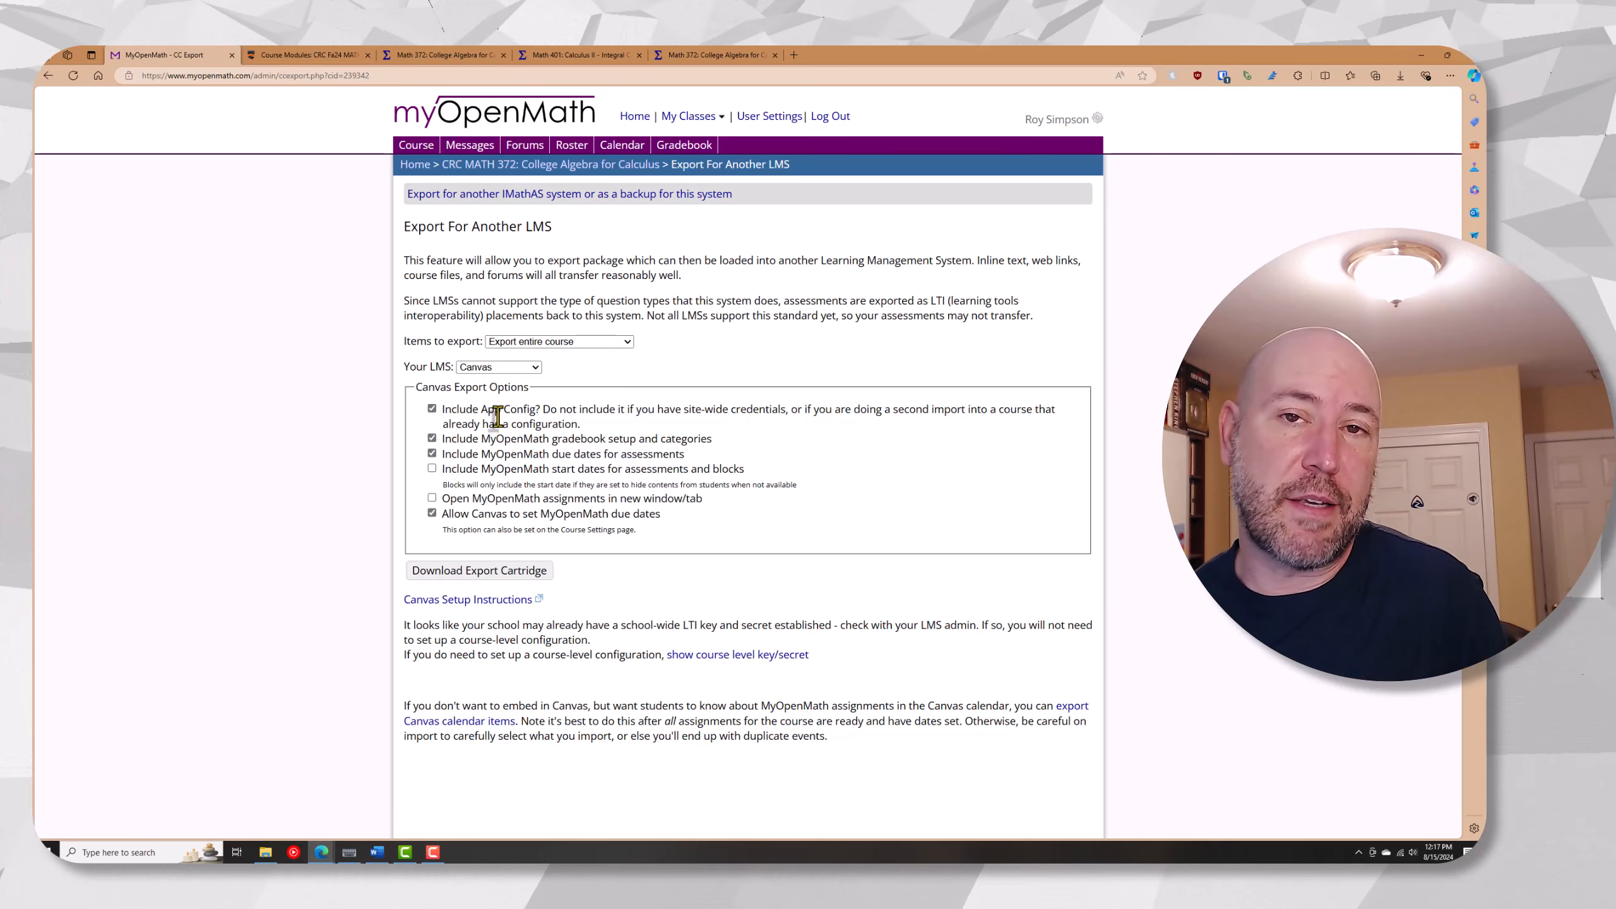
pyautogui.click(431, 454)
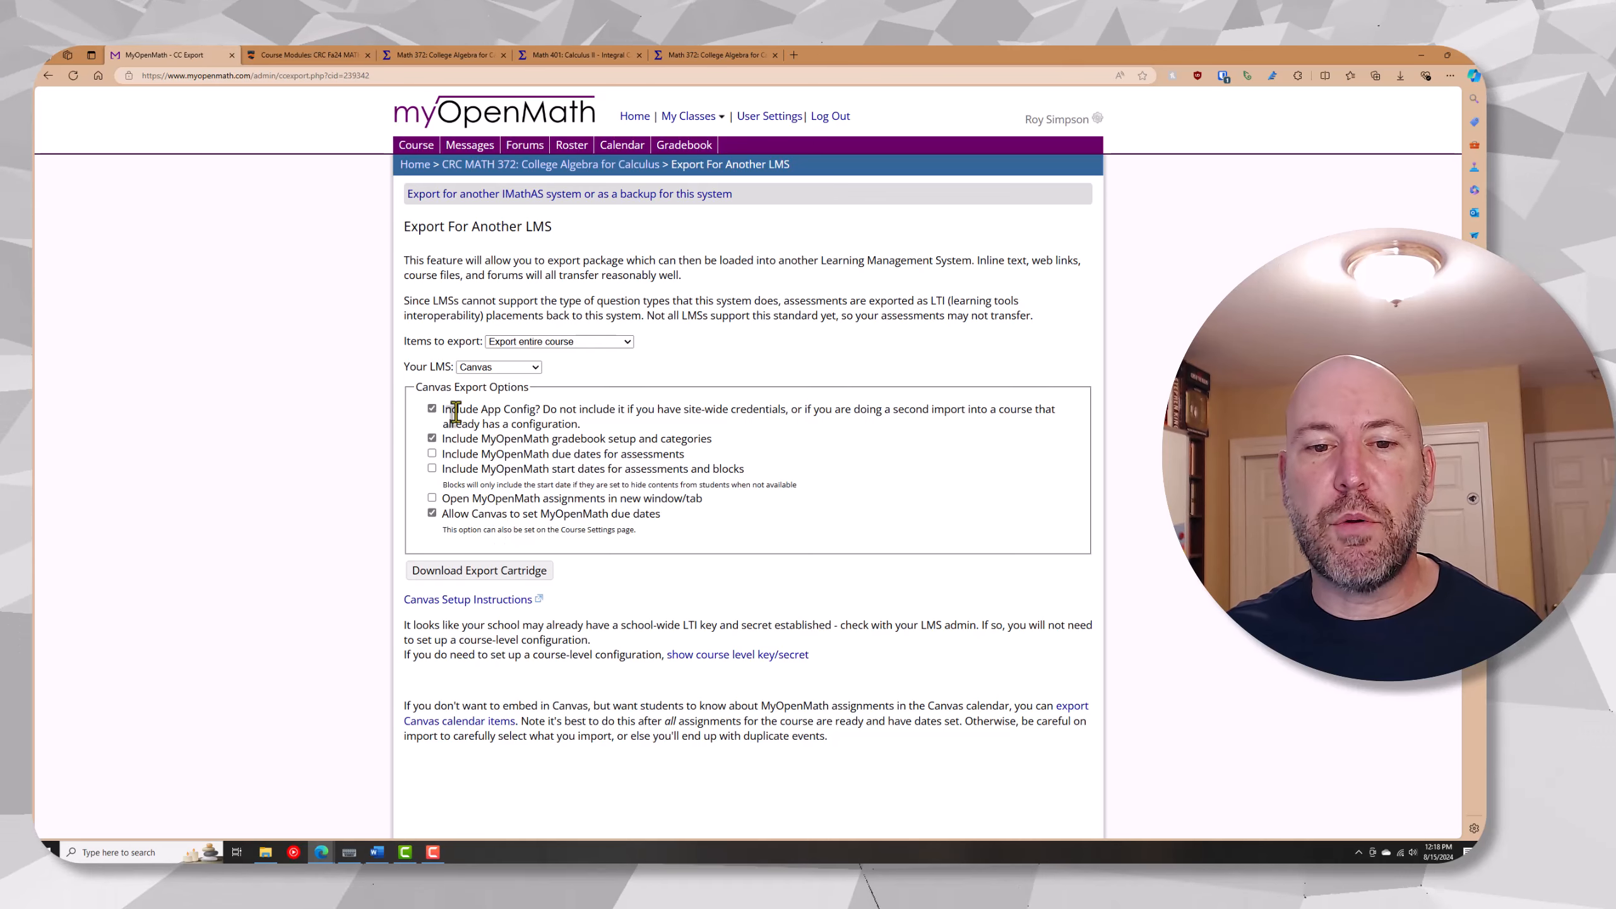
pyautogui.click(431, 515)
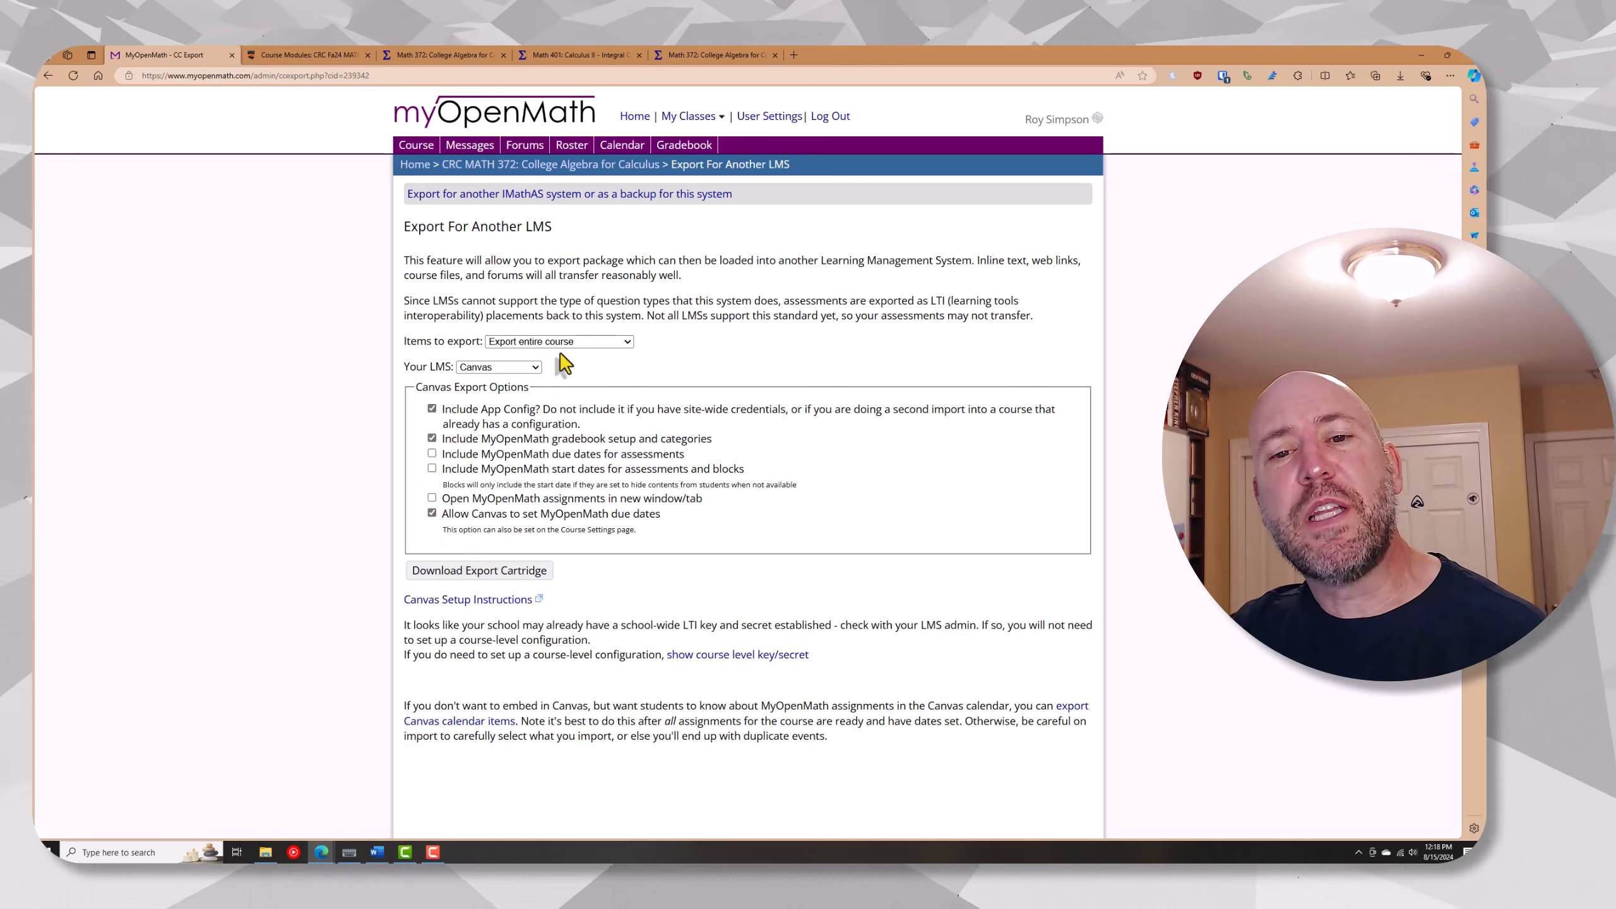
pyautogui.click(605, 343)
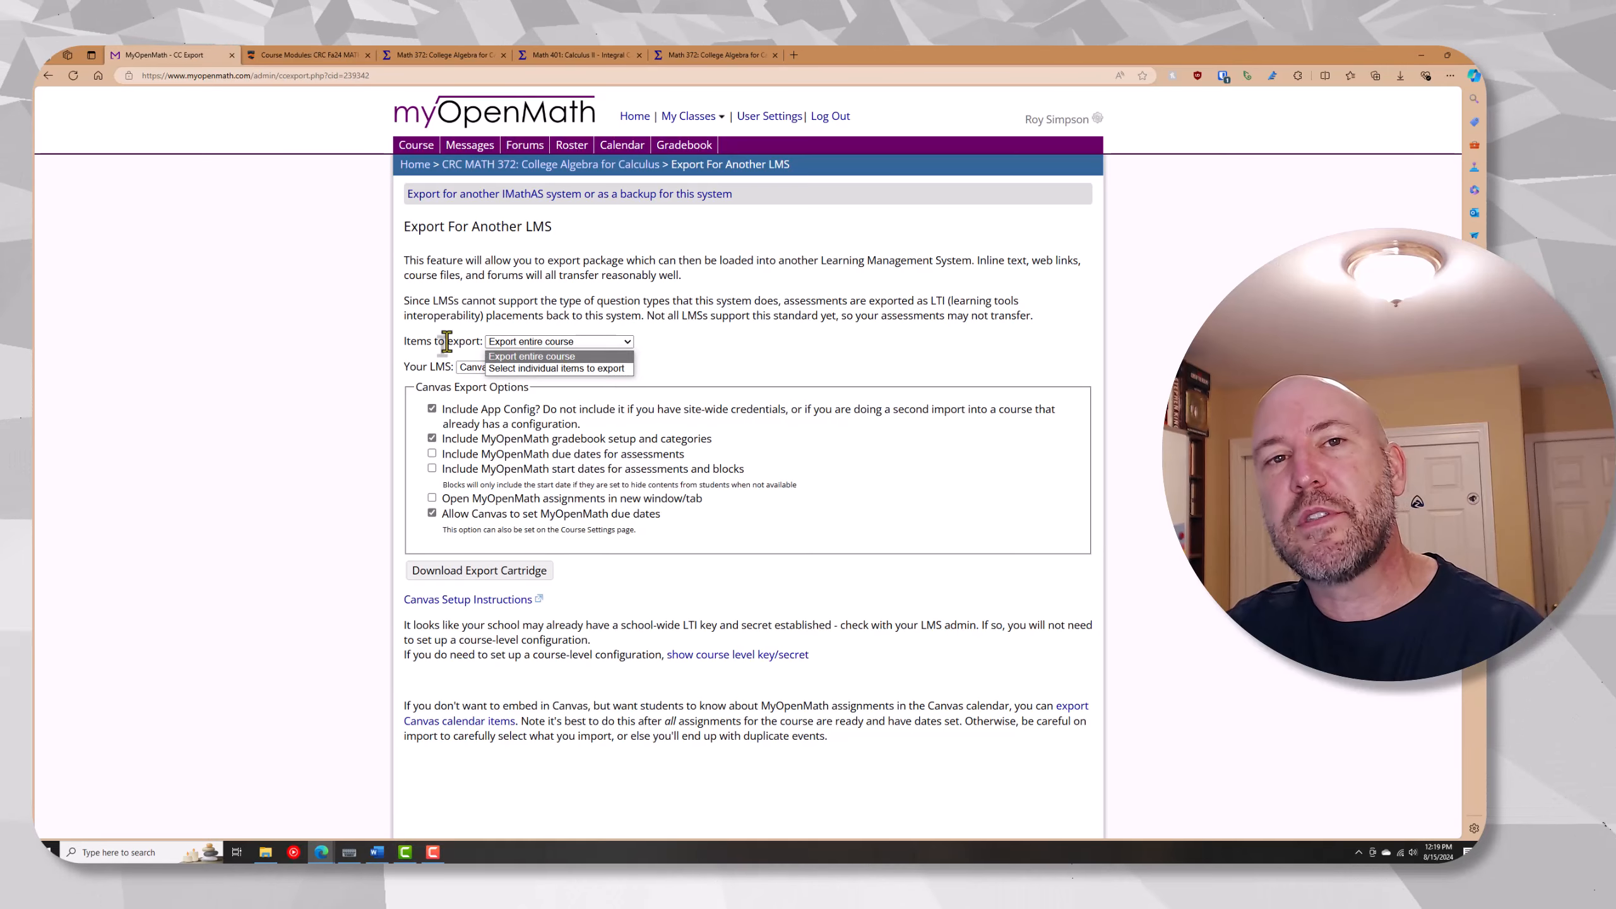
pyautogui.click(380, 348)
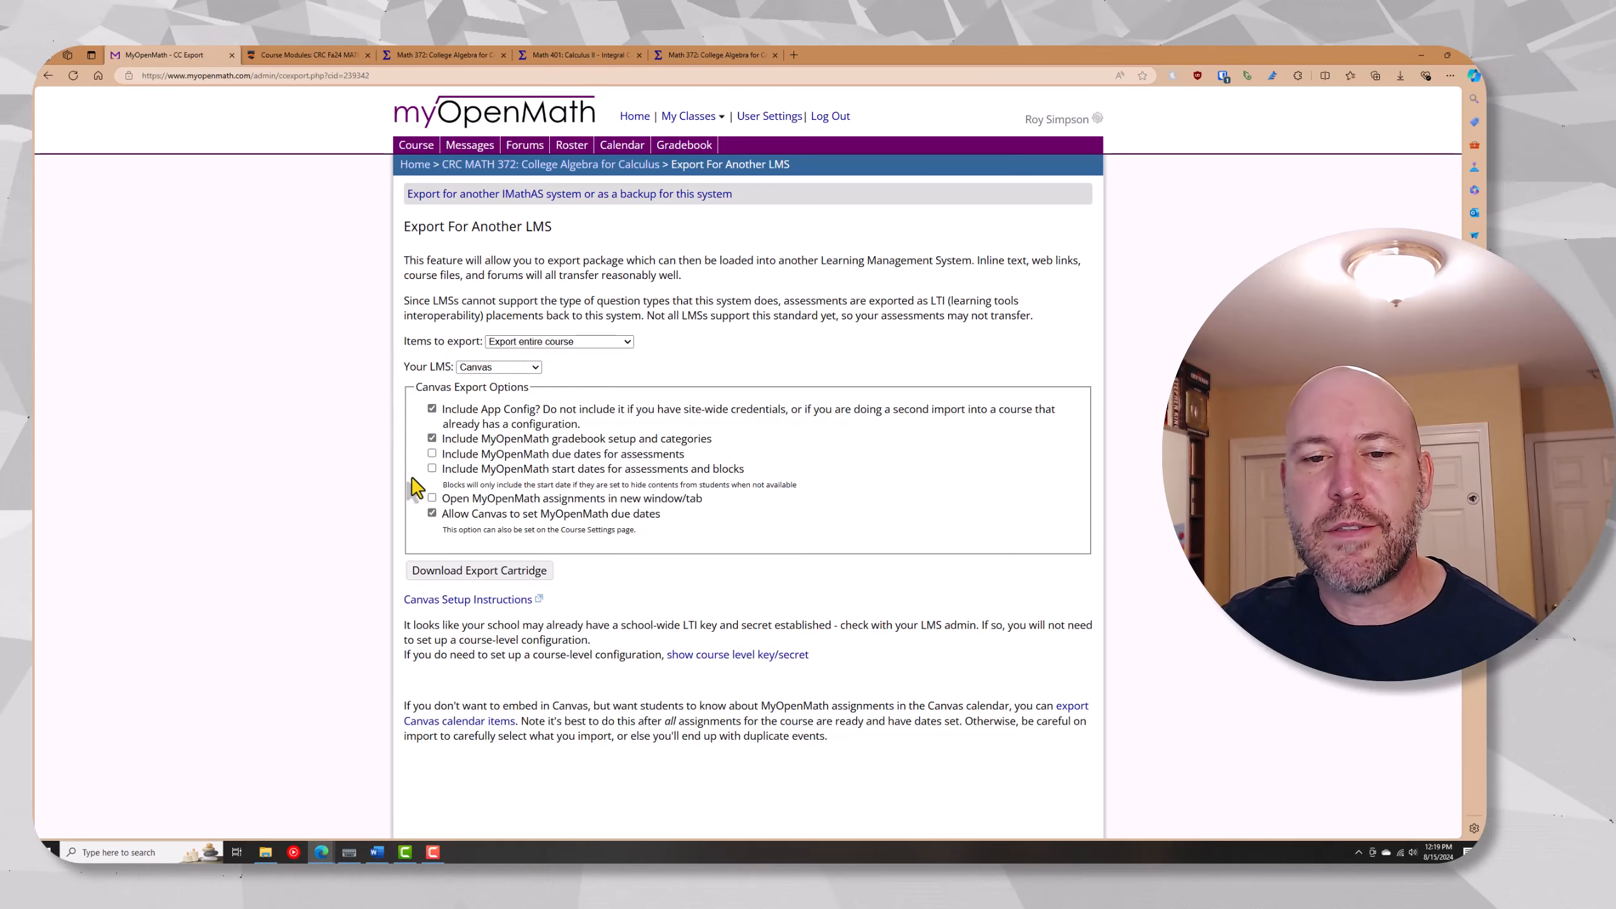
pyautogui.click(451, 572)
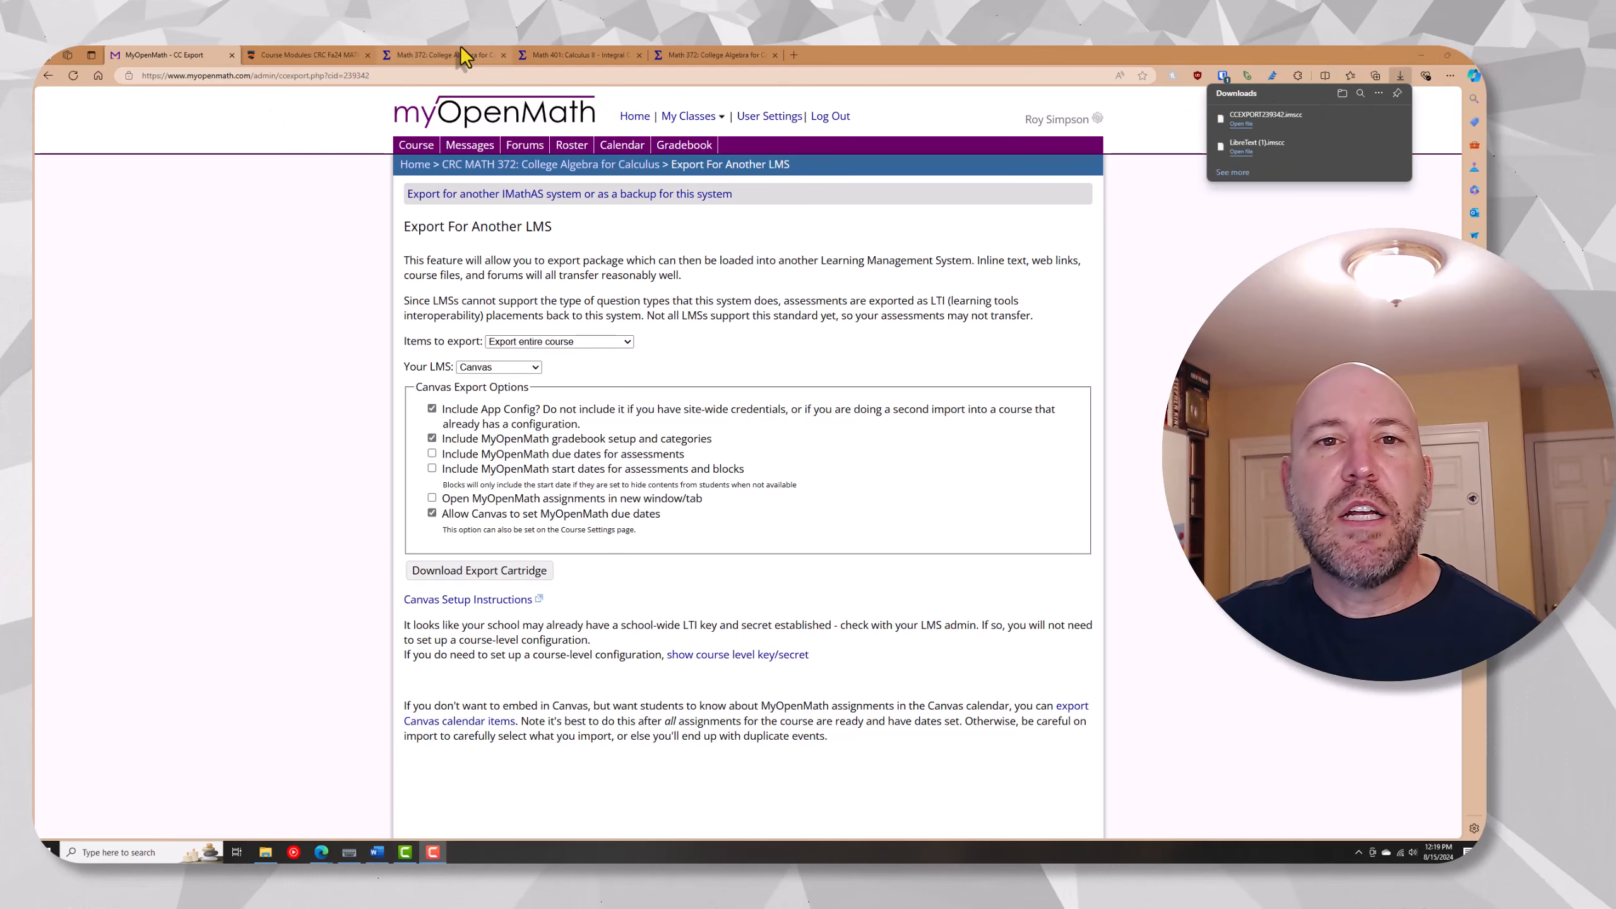
# Switch to the Canvas Fall 2024 MATH 372 course and import all content from CCEXPORT239342.imscc as a Canvas Course Export Package
pyautogui.click(334, 54)
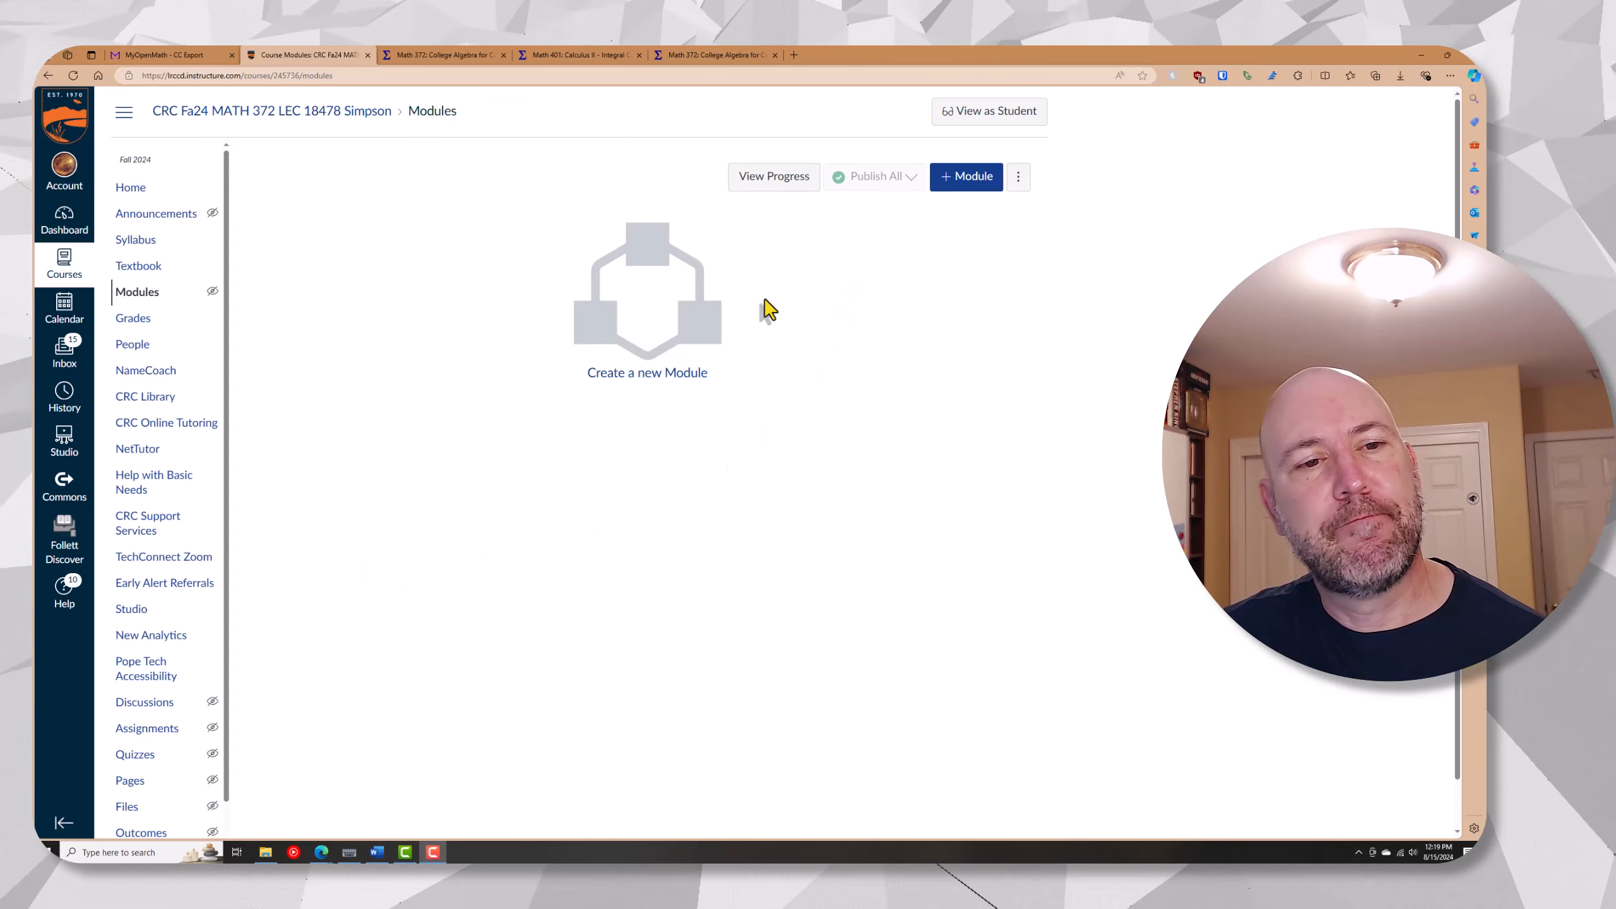
pyautogui.click(134, 187)
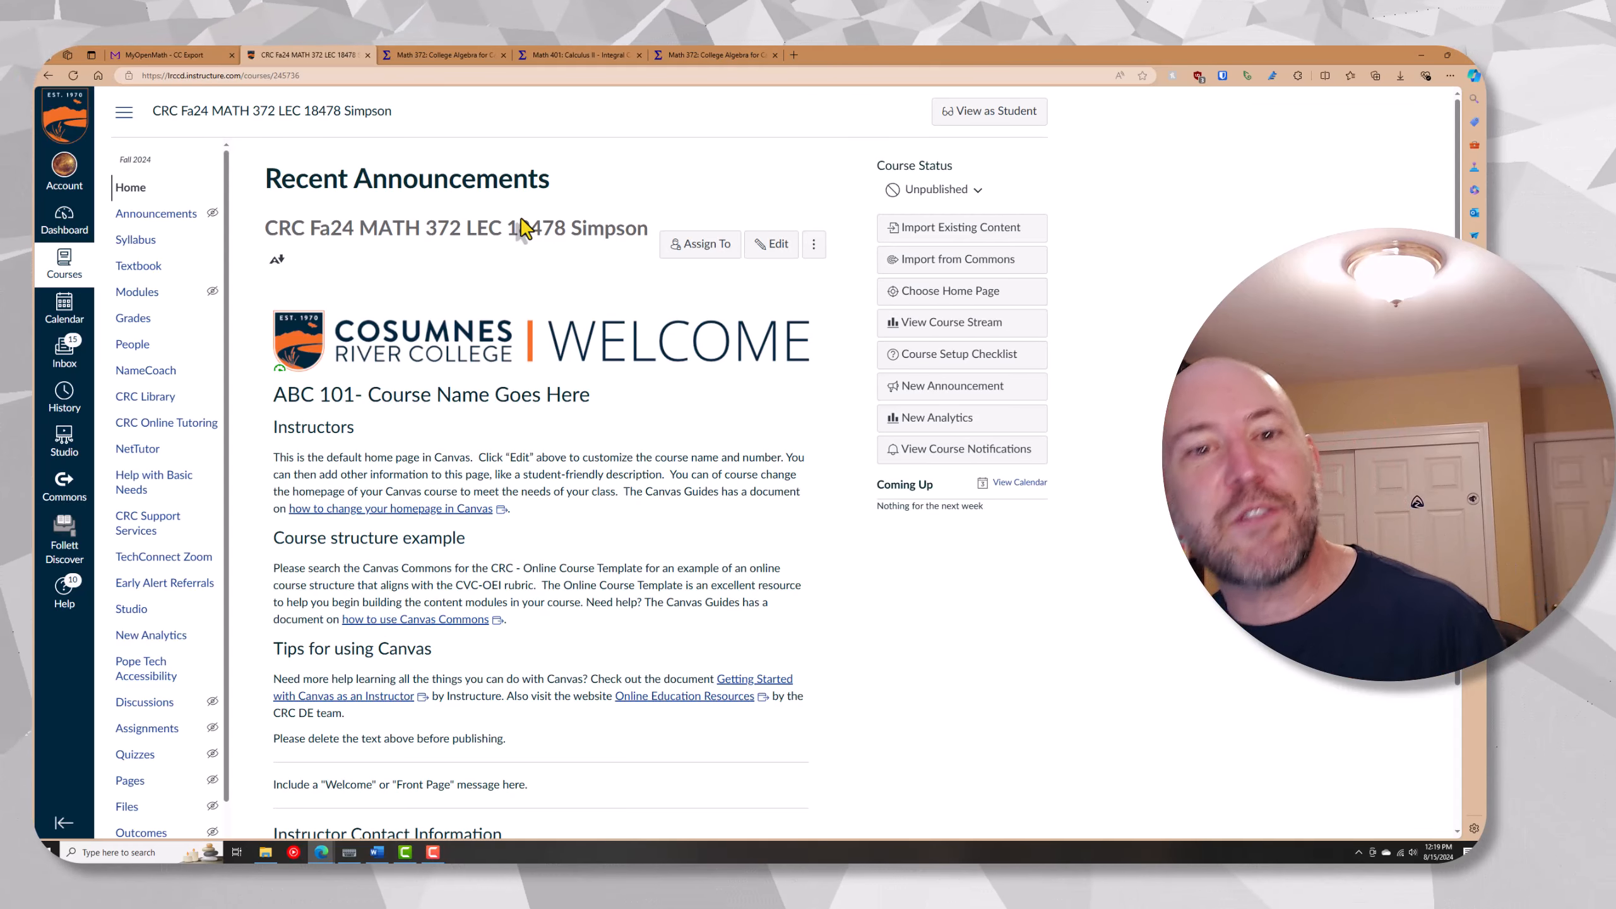
pyautogui.click(954, 238)
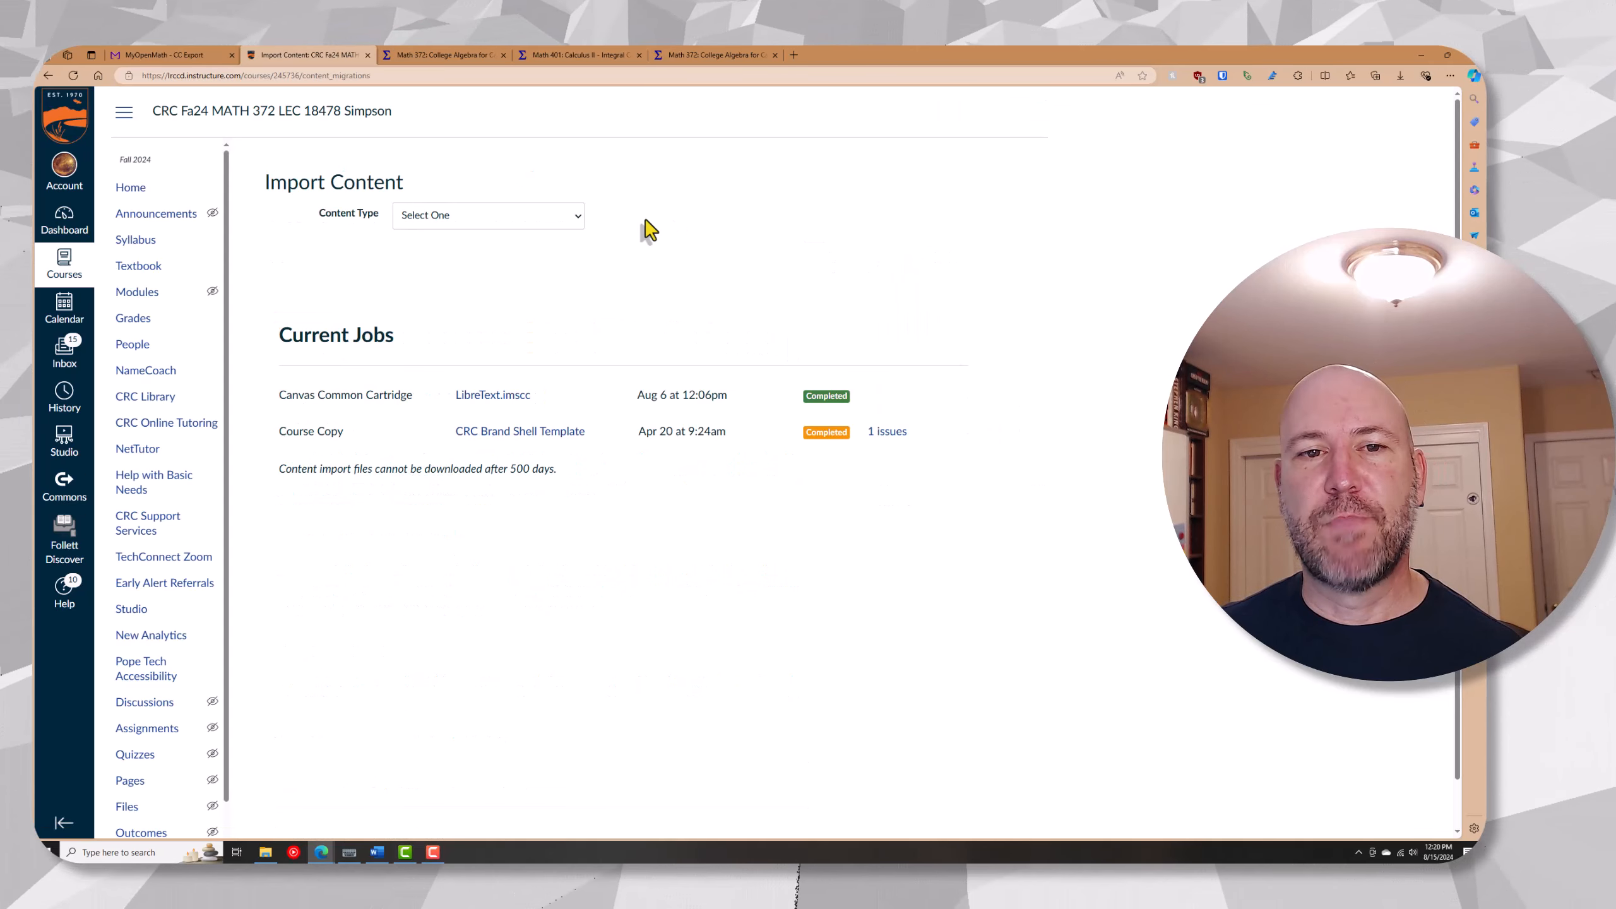
pyautogui.click(479, 218)
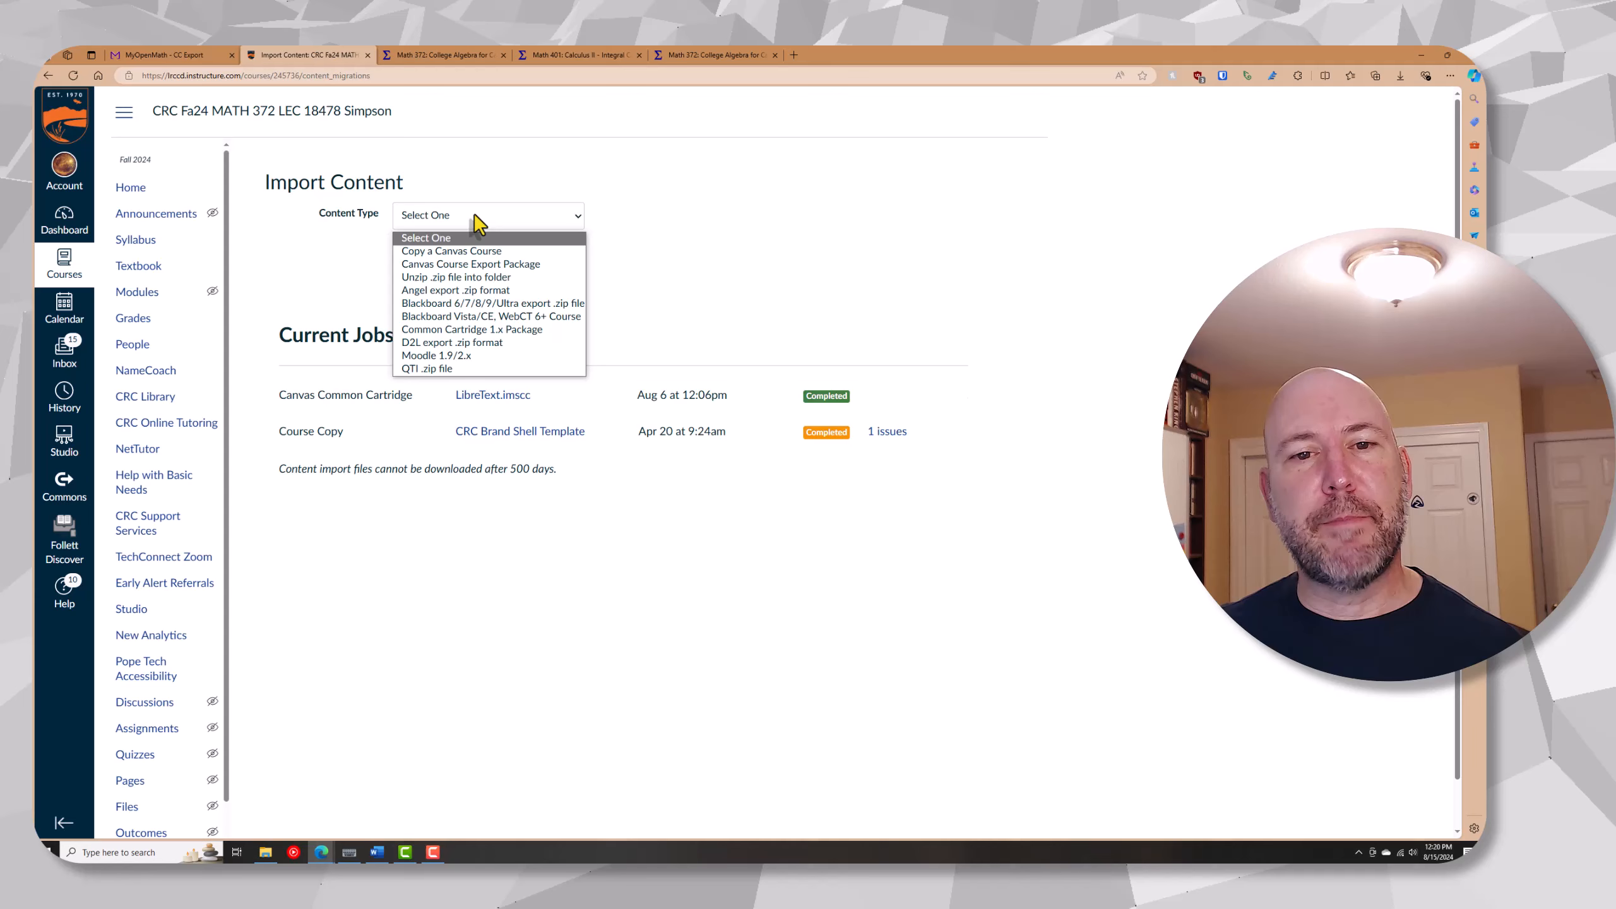
pyautogui.click(494, 265)
pyautogui.click(447, 262)
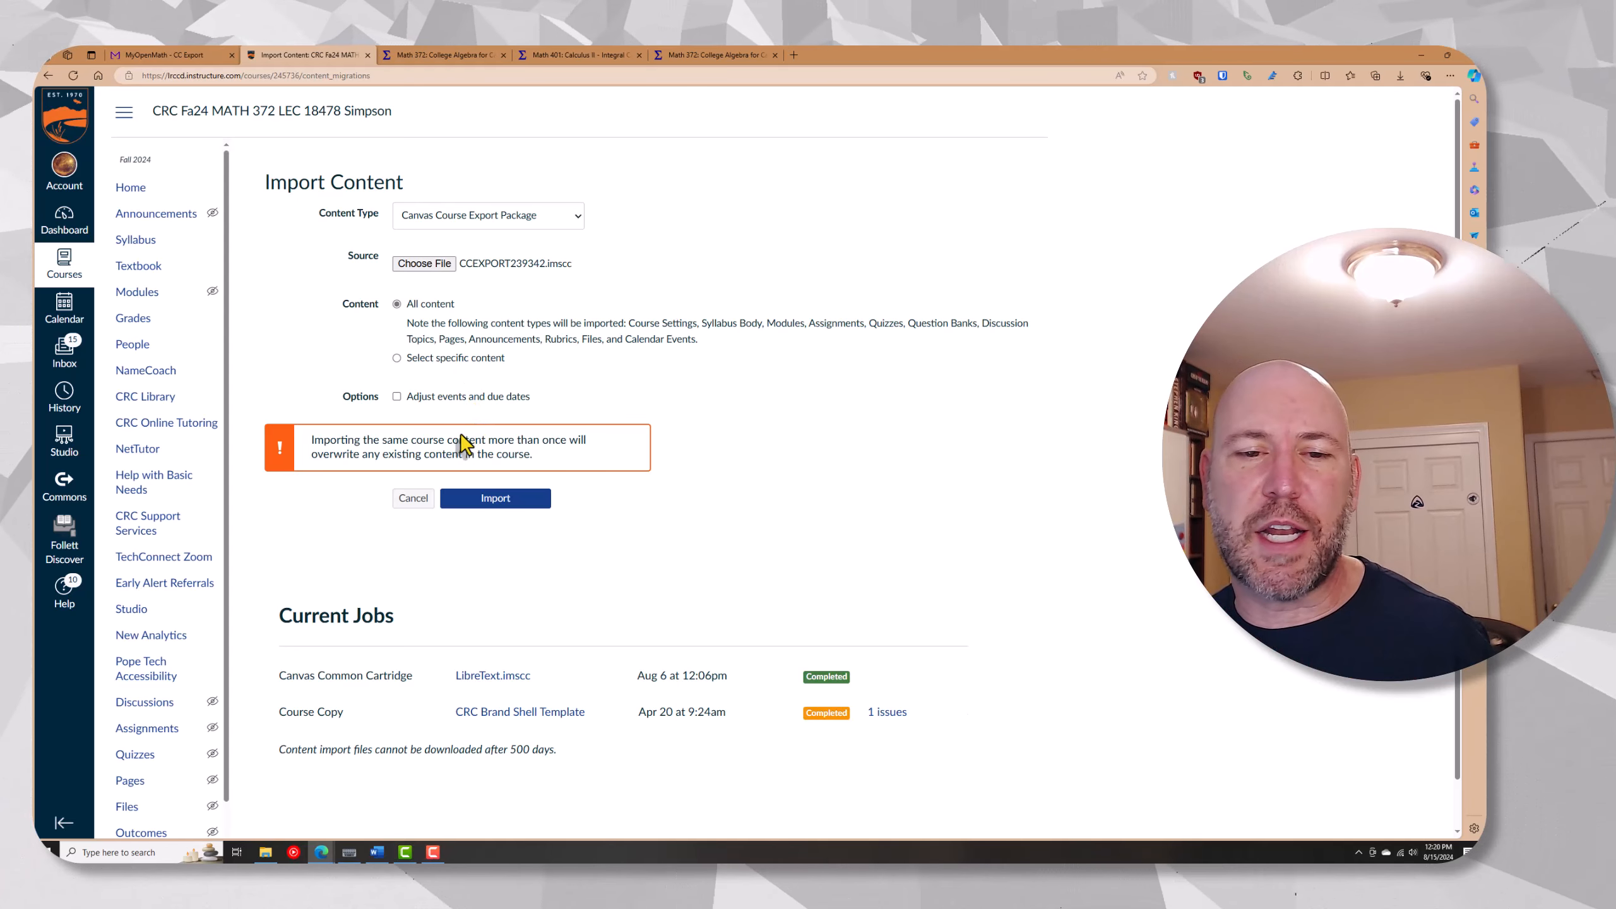
pyautogui.click(497, 500)
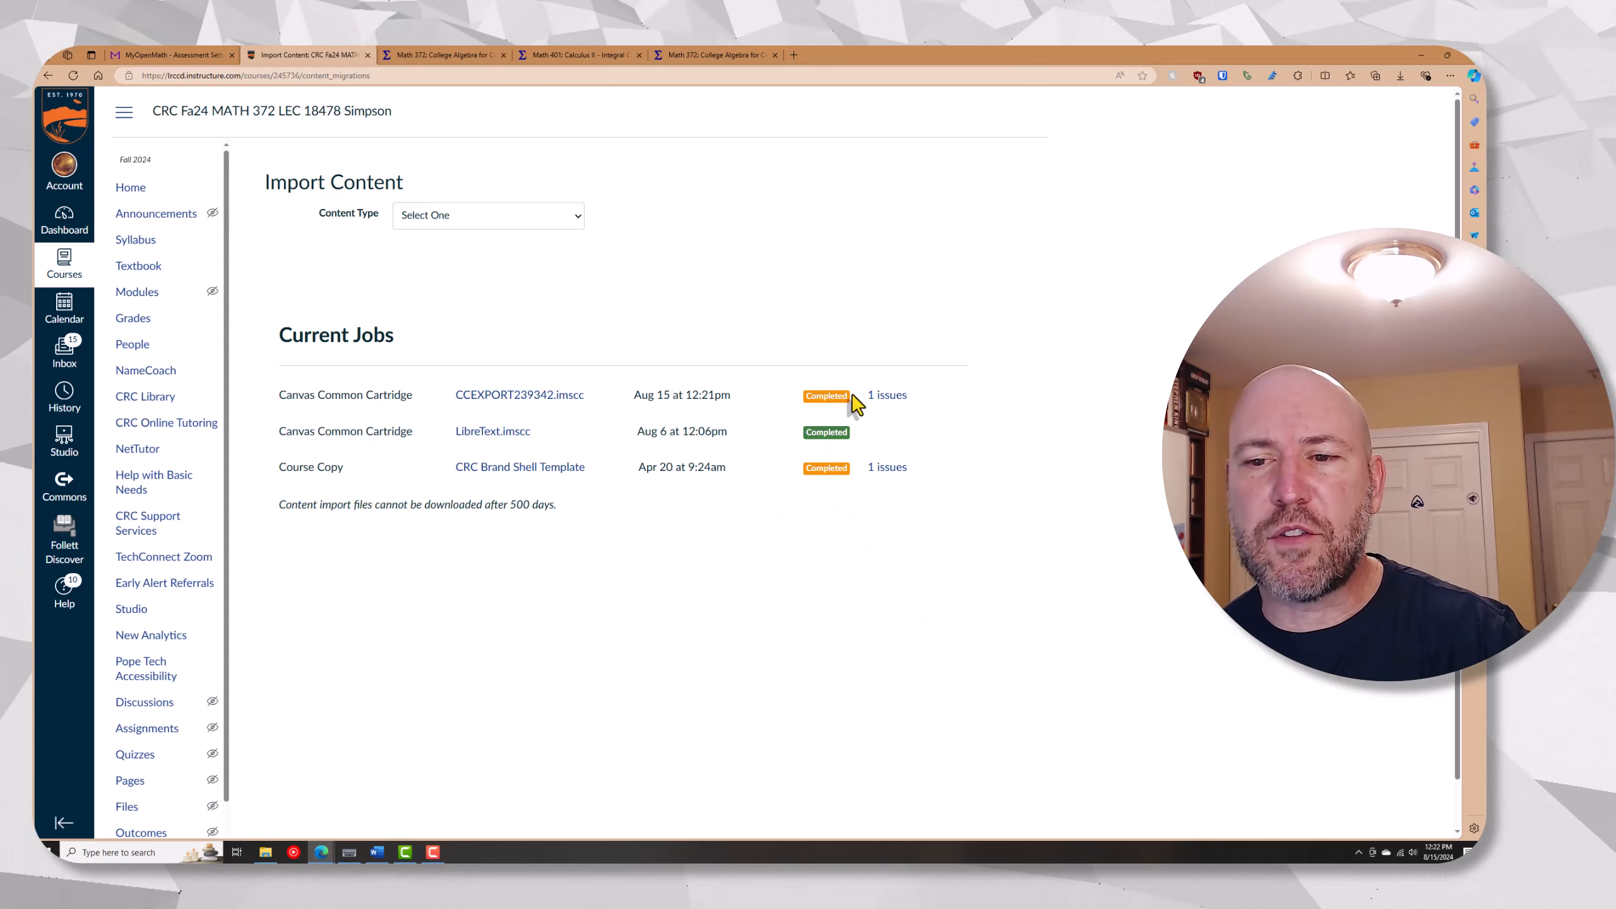
# Check the issues reported for the CCEXPORT239342.imscc import and open the course's modules
pyautogui.click(879, 397)
pyautogui.click(129, 189)
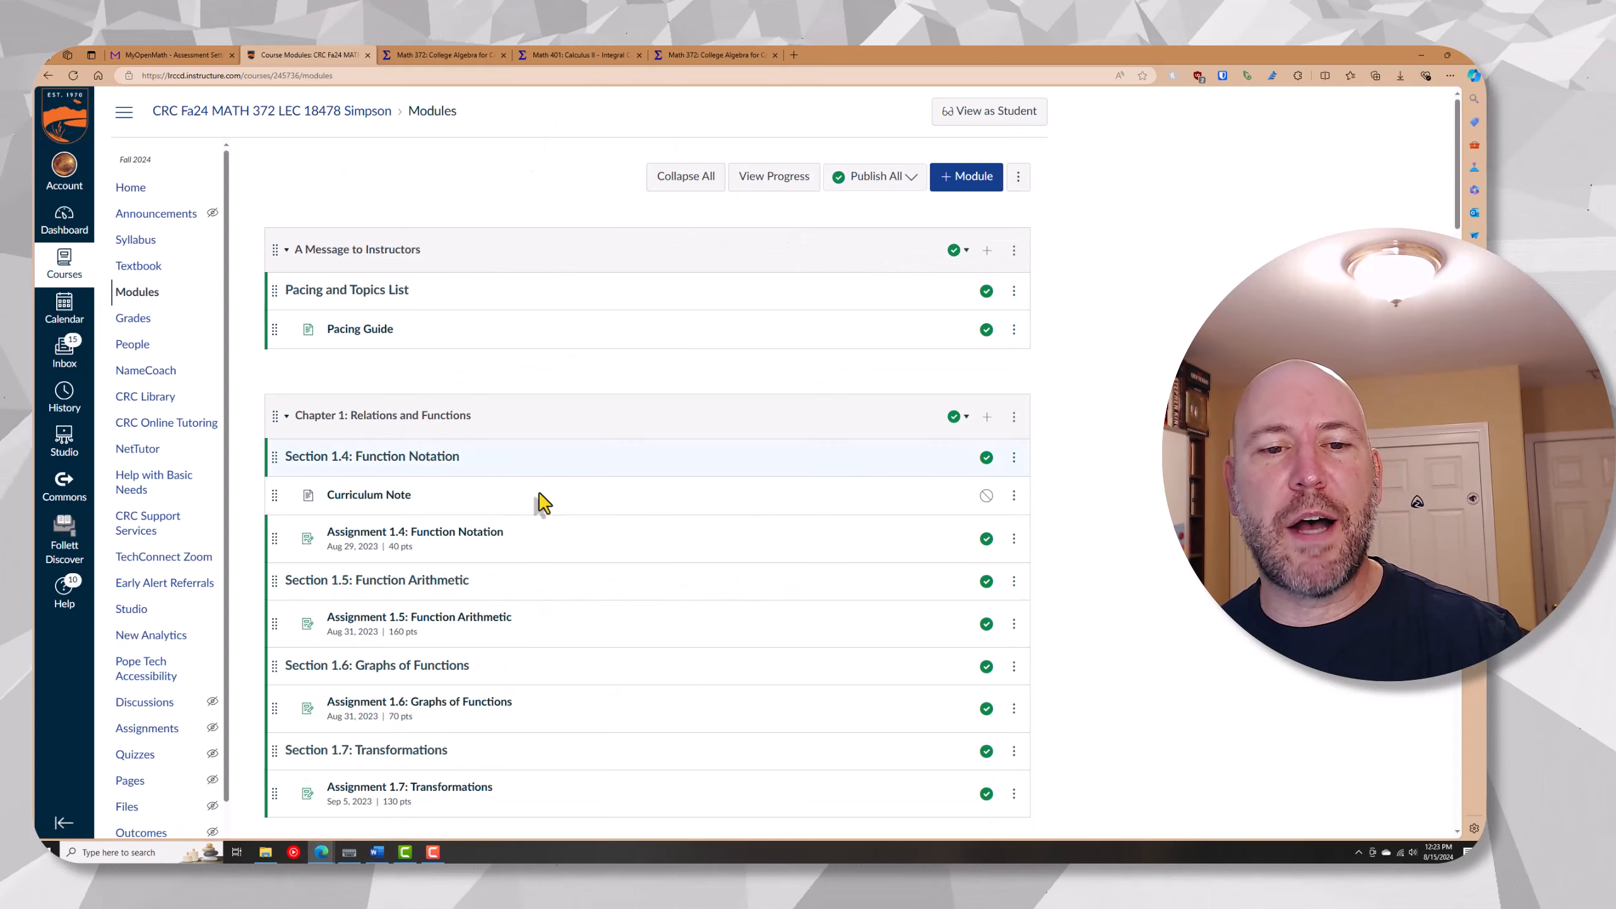
# Collapse all modules in the Canvas course and open Assignment 1.4: Function Notation from Chapter 1
pyautogui.click(429, 420)
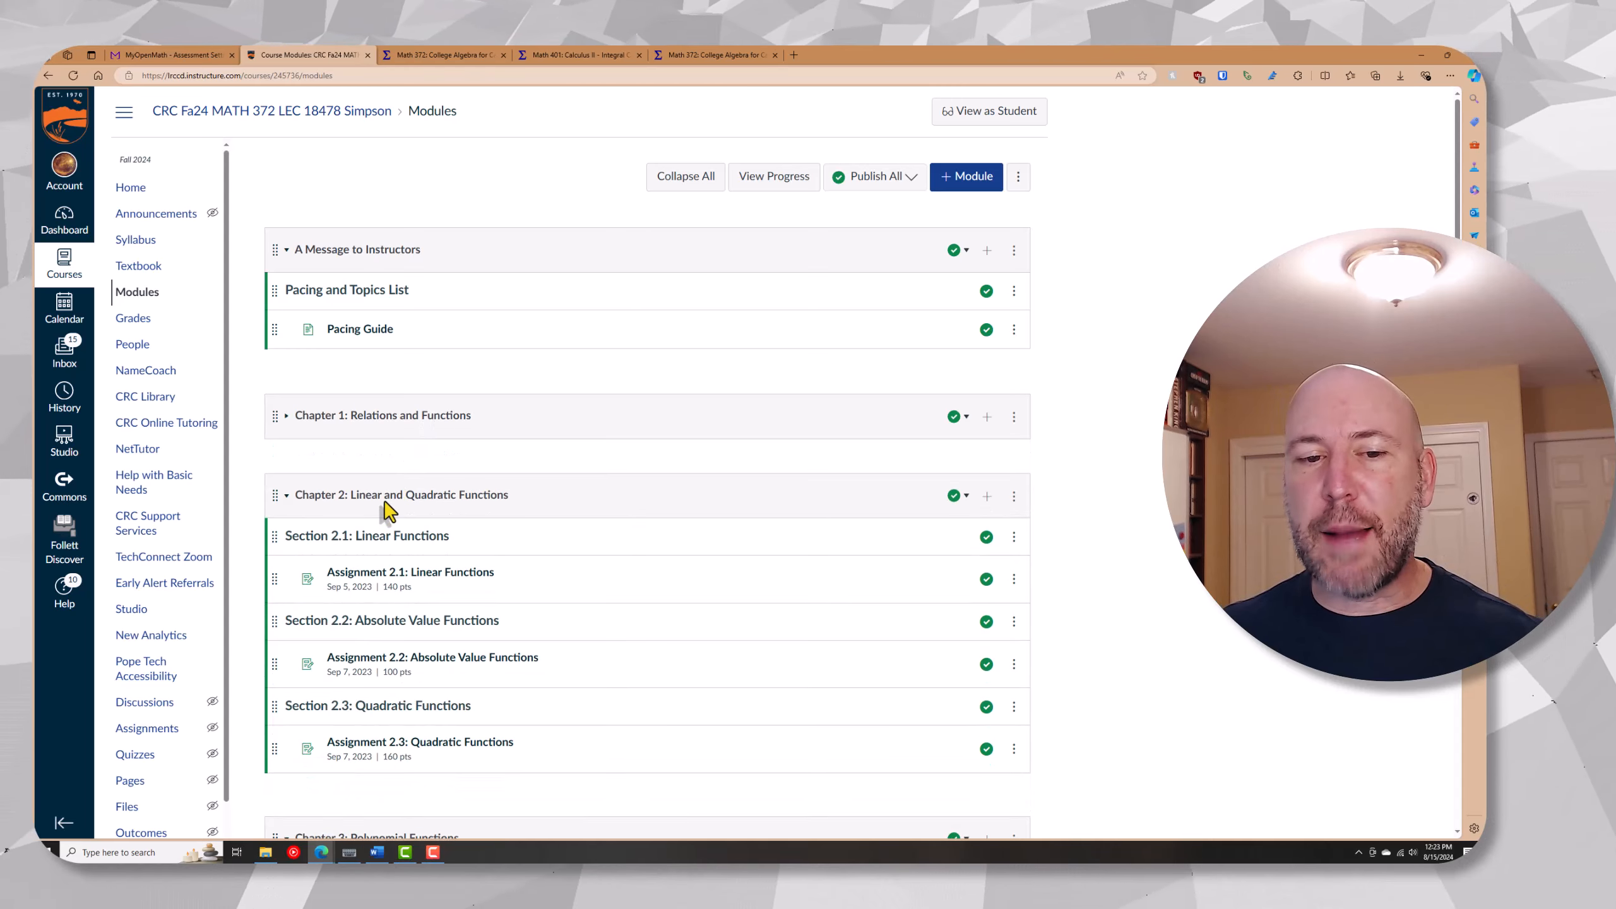
pyautogui.click(386, 503)
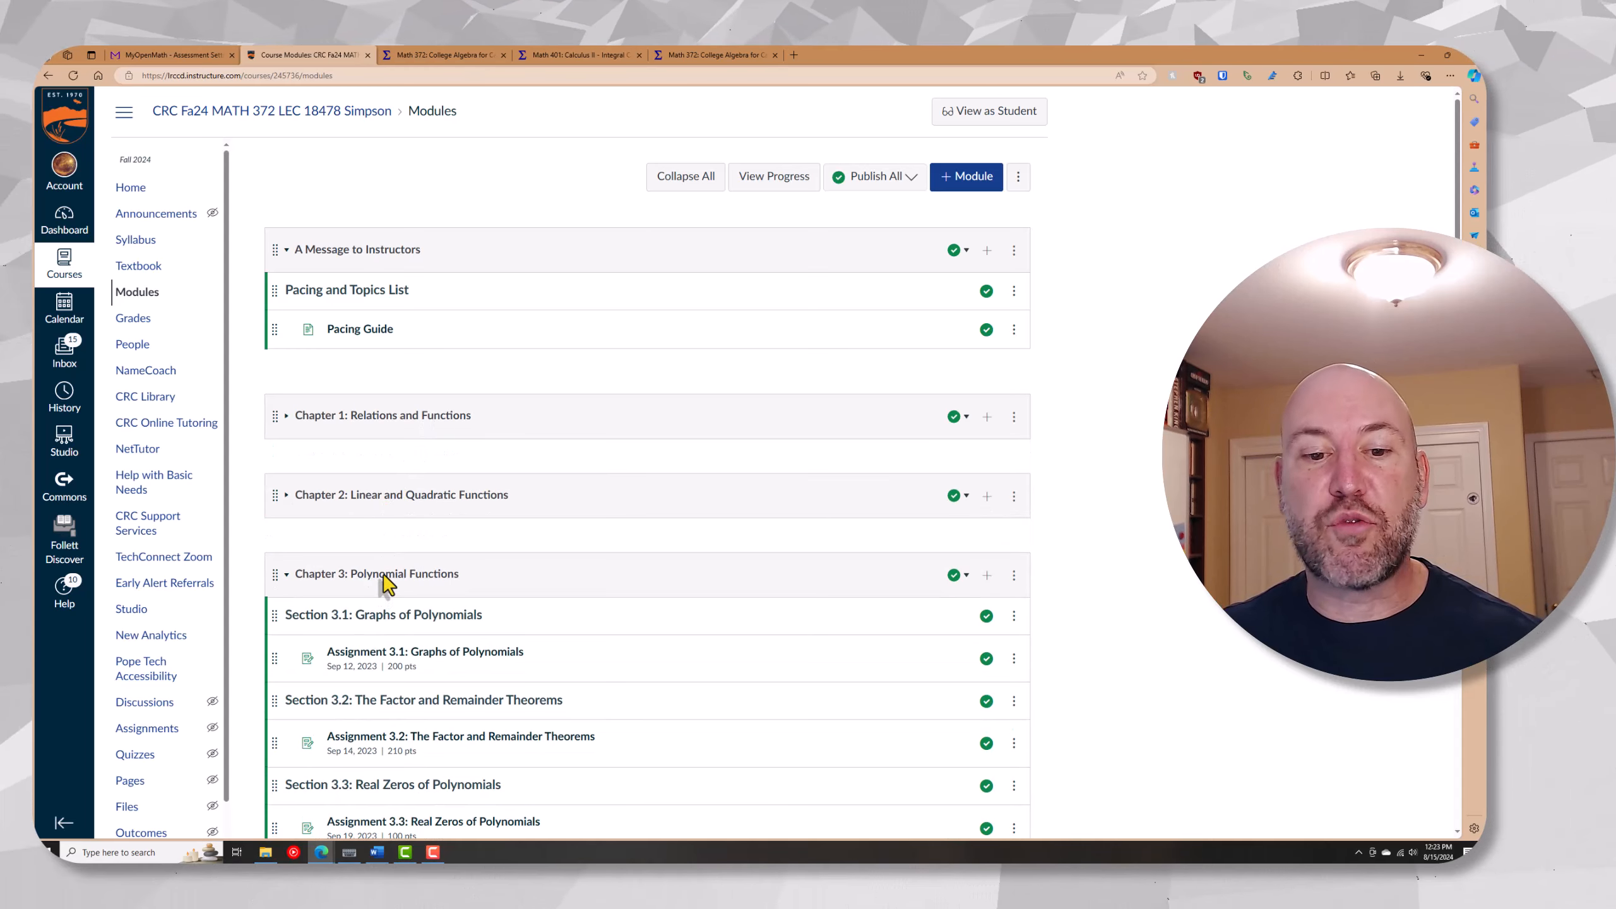
pyautogui.click(386, 577)
pyautogui.click(385, 656)
pyautogui.scroll(-3, 395, 630)
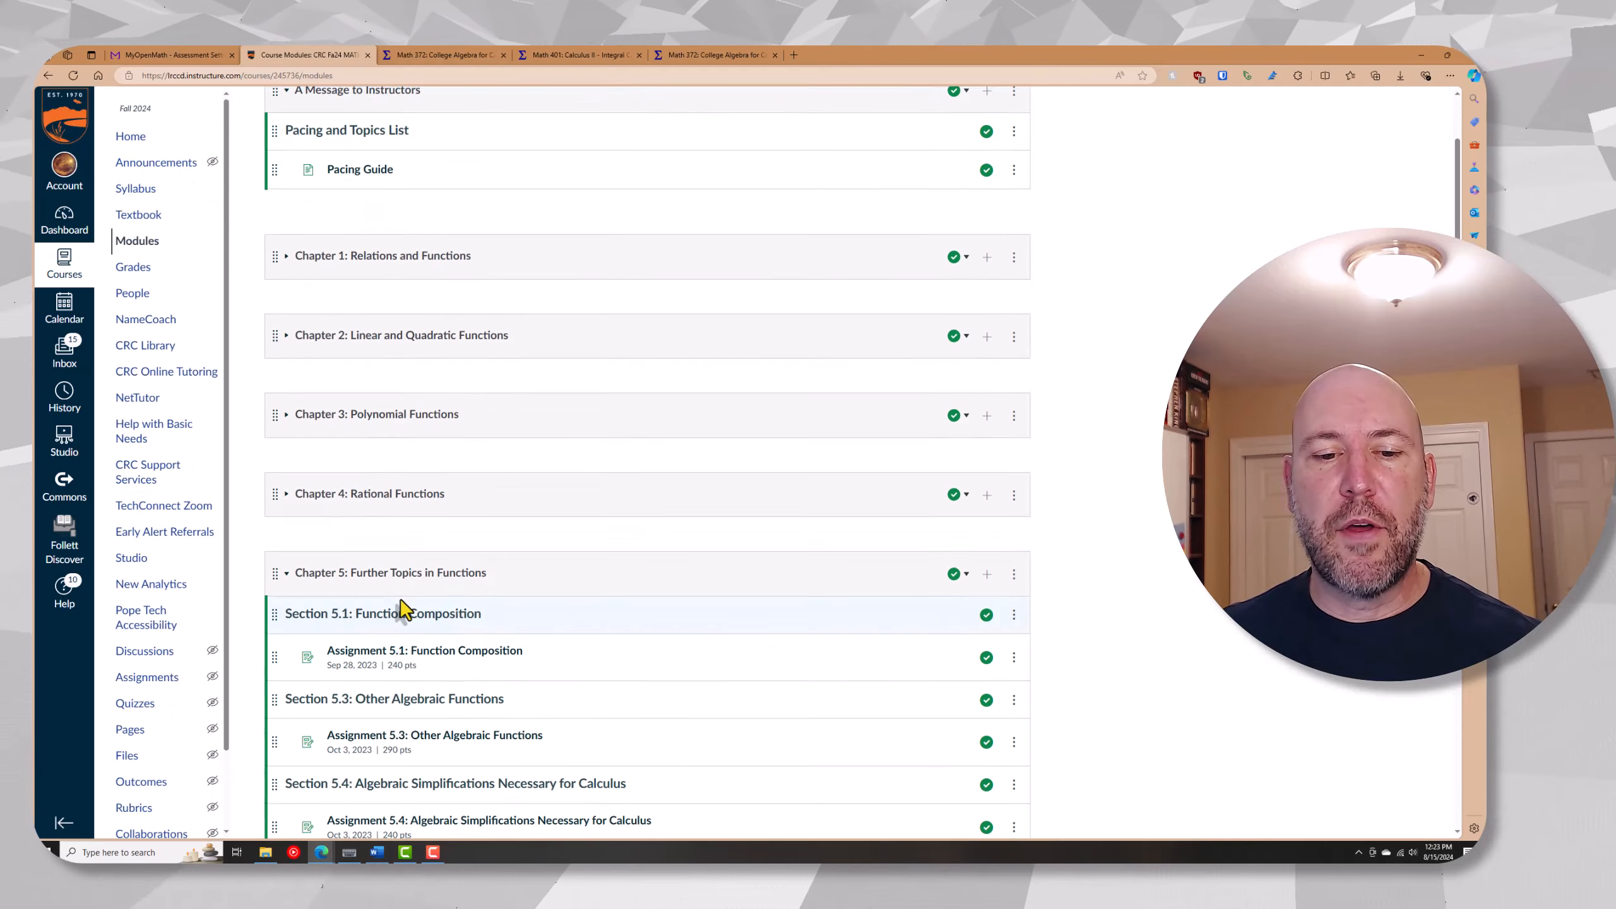
pyautogui.click(407, 452)
pyautogui.click(399, 531)
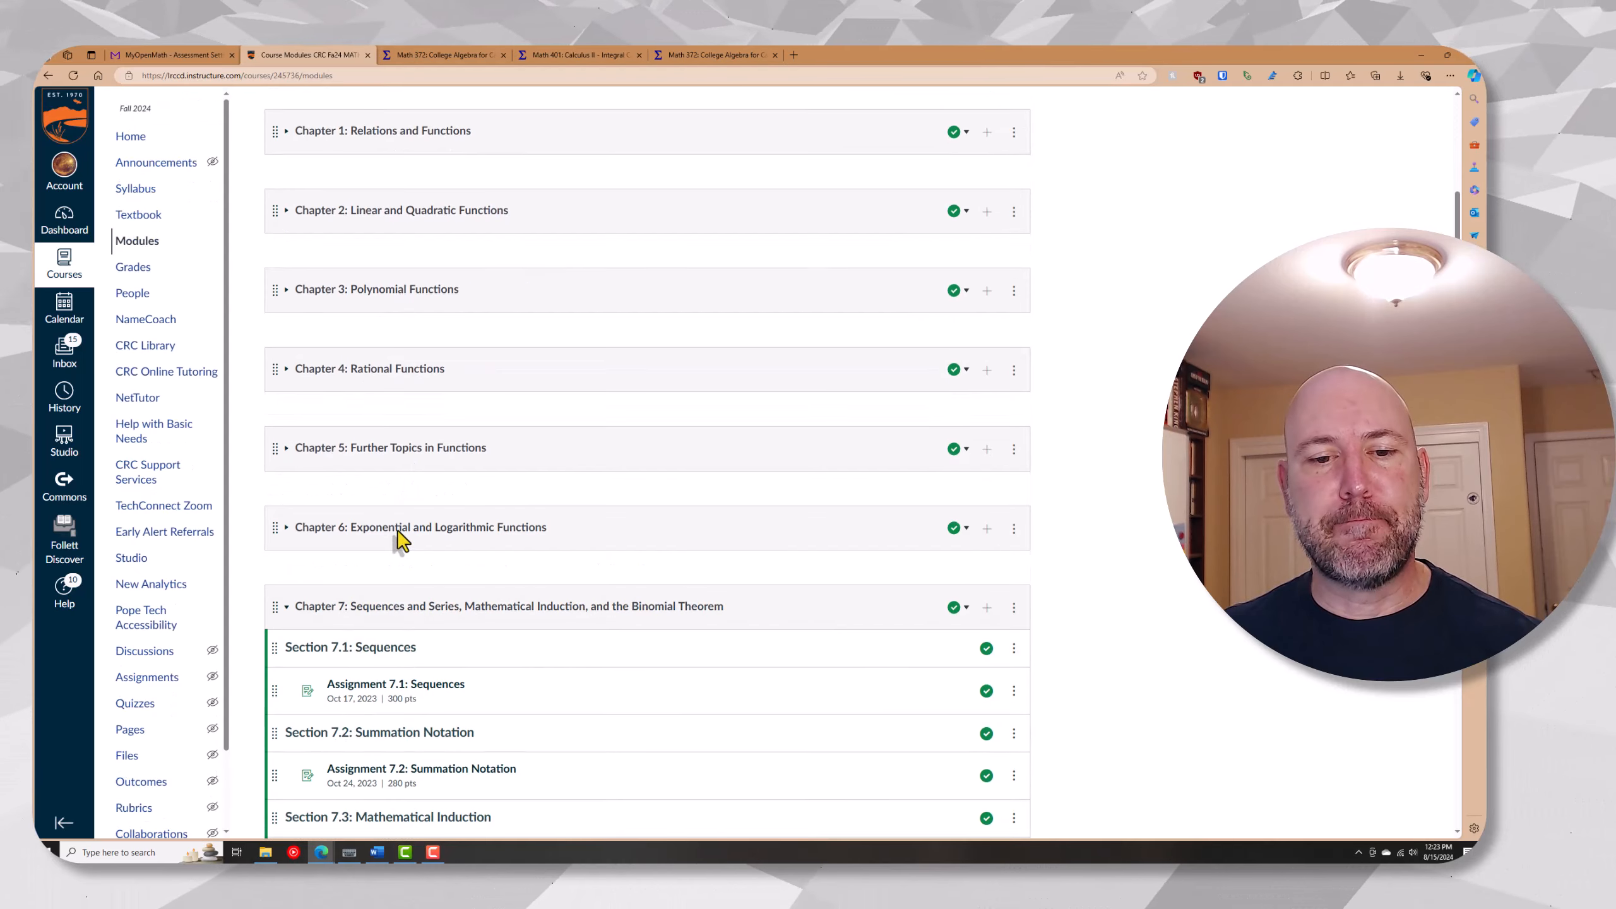
pyautogui.scroll(-3, 446, 446)
pyautogui.click(420, 382)
pyautogui.scroll(5, 400, 324)
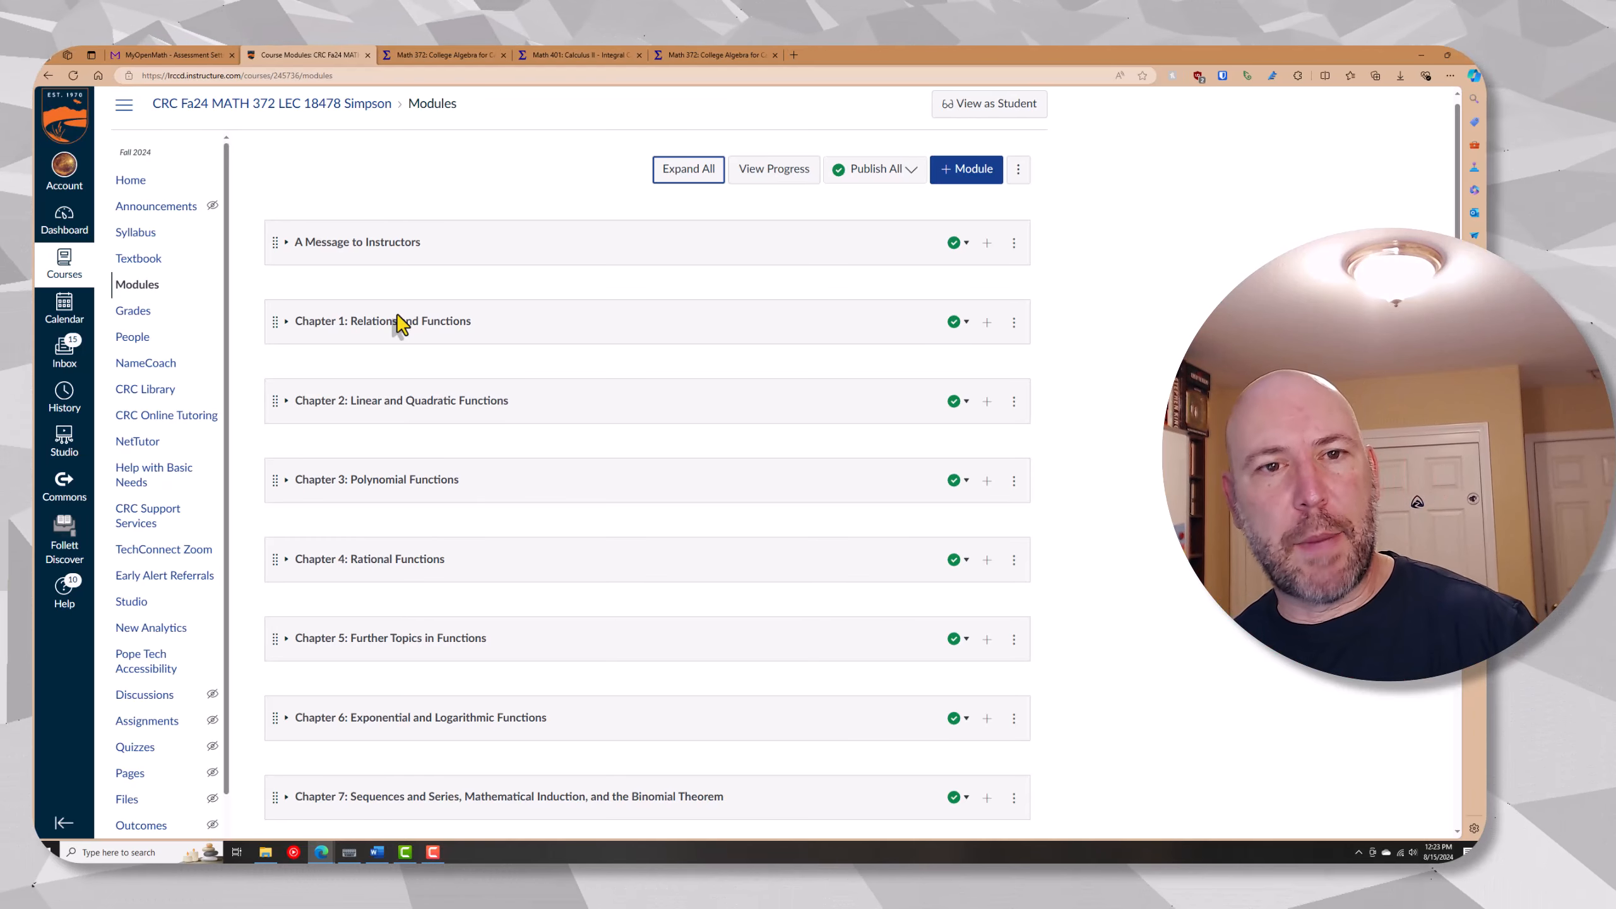
pyautogui.click(399, 321)
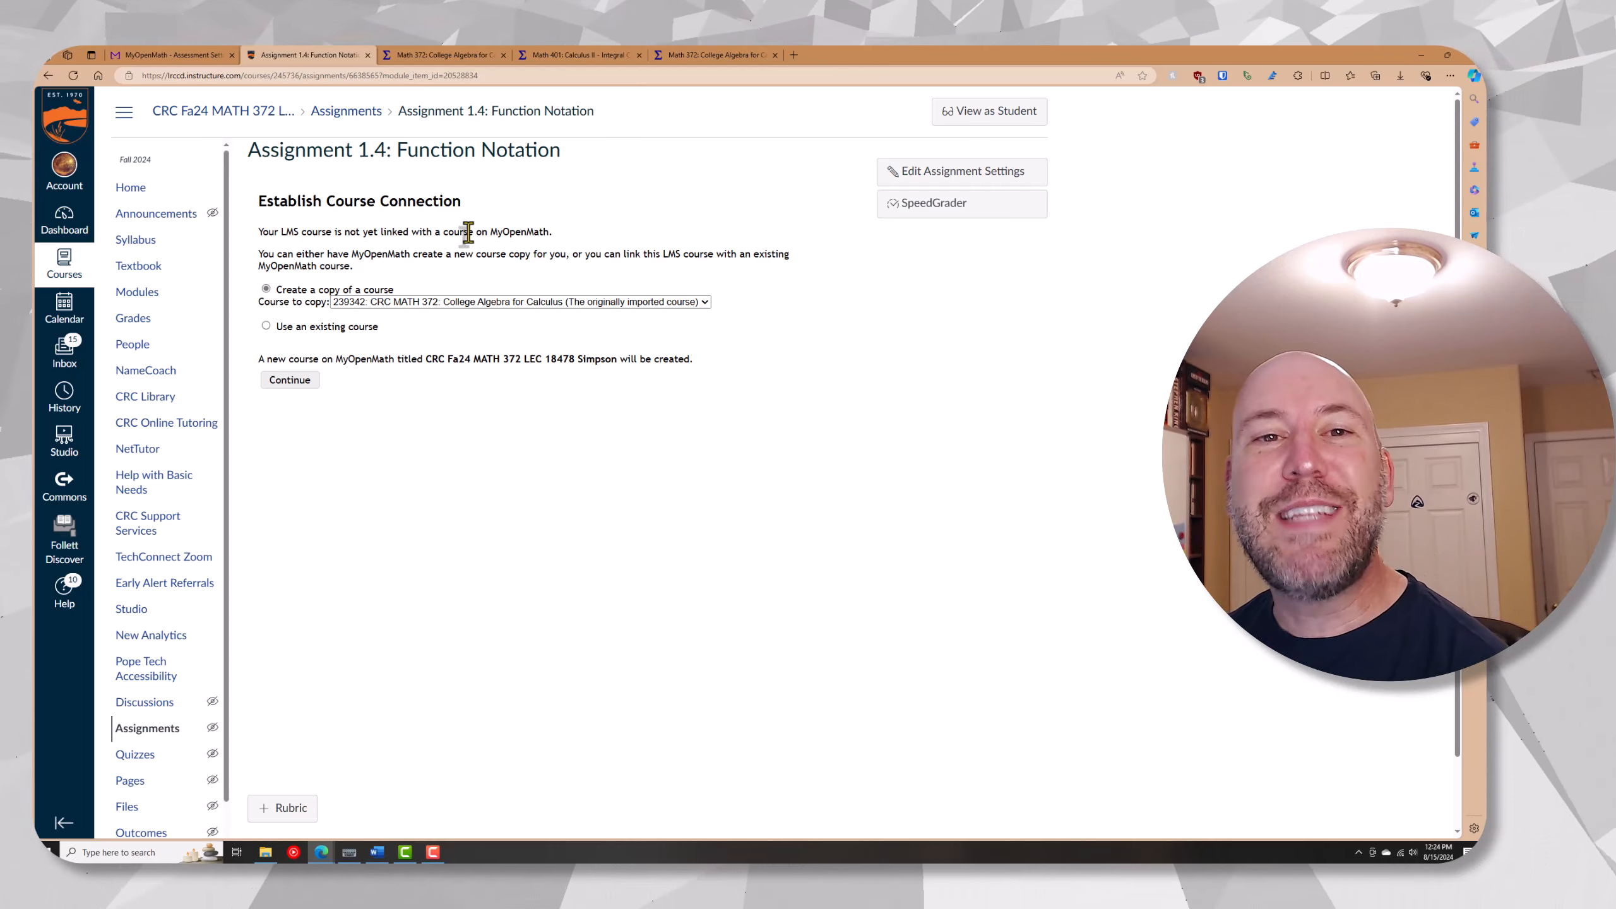
# Switch to MyOpenMath, move CRC MATH 372: College Algebra for Calculus into the Fall 2024 group of the teaching course order, and save
pyautogui.click(422, 54)
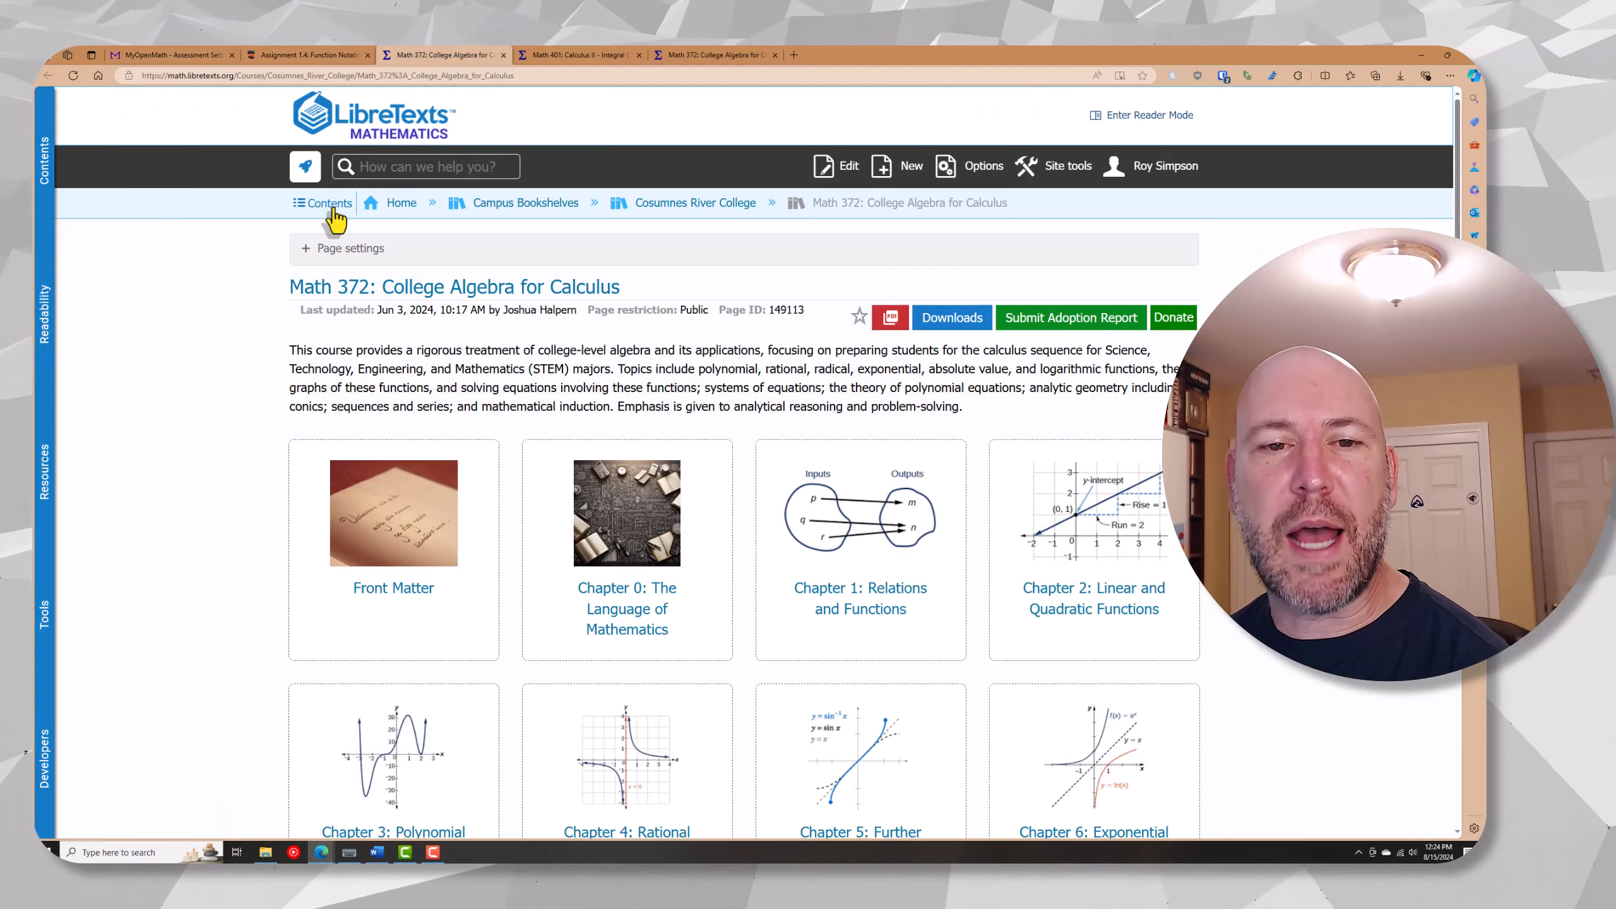
pyautogui.click(222, 50)
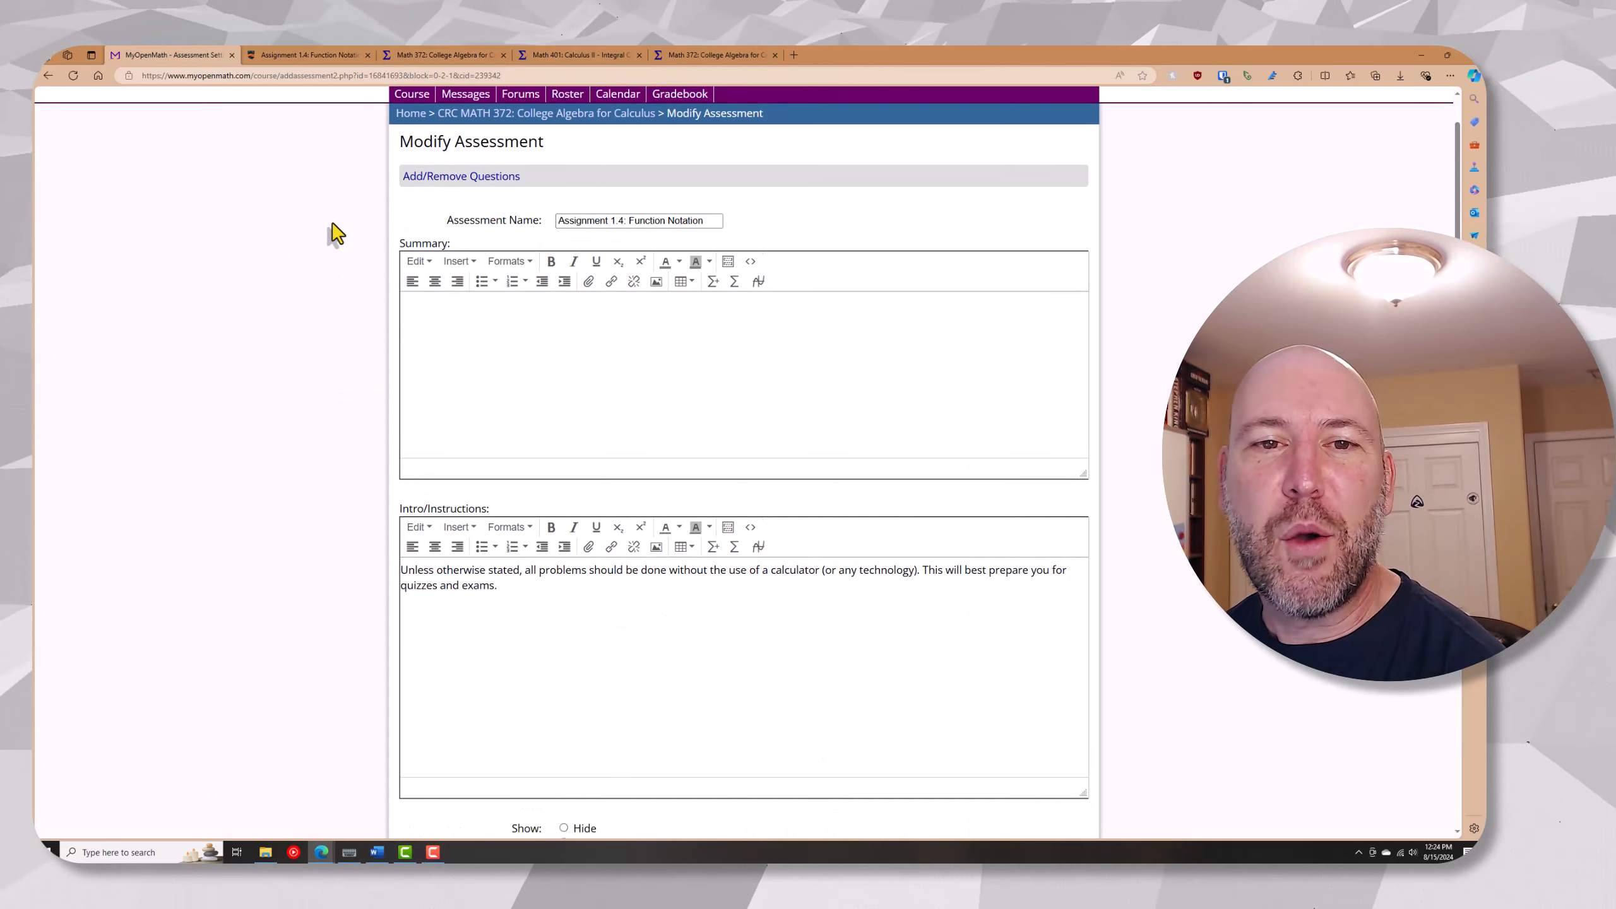
pyautogui.click(412, 165)
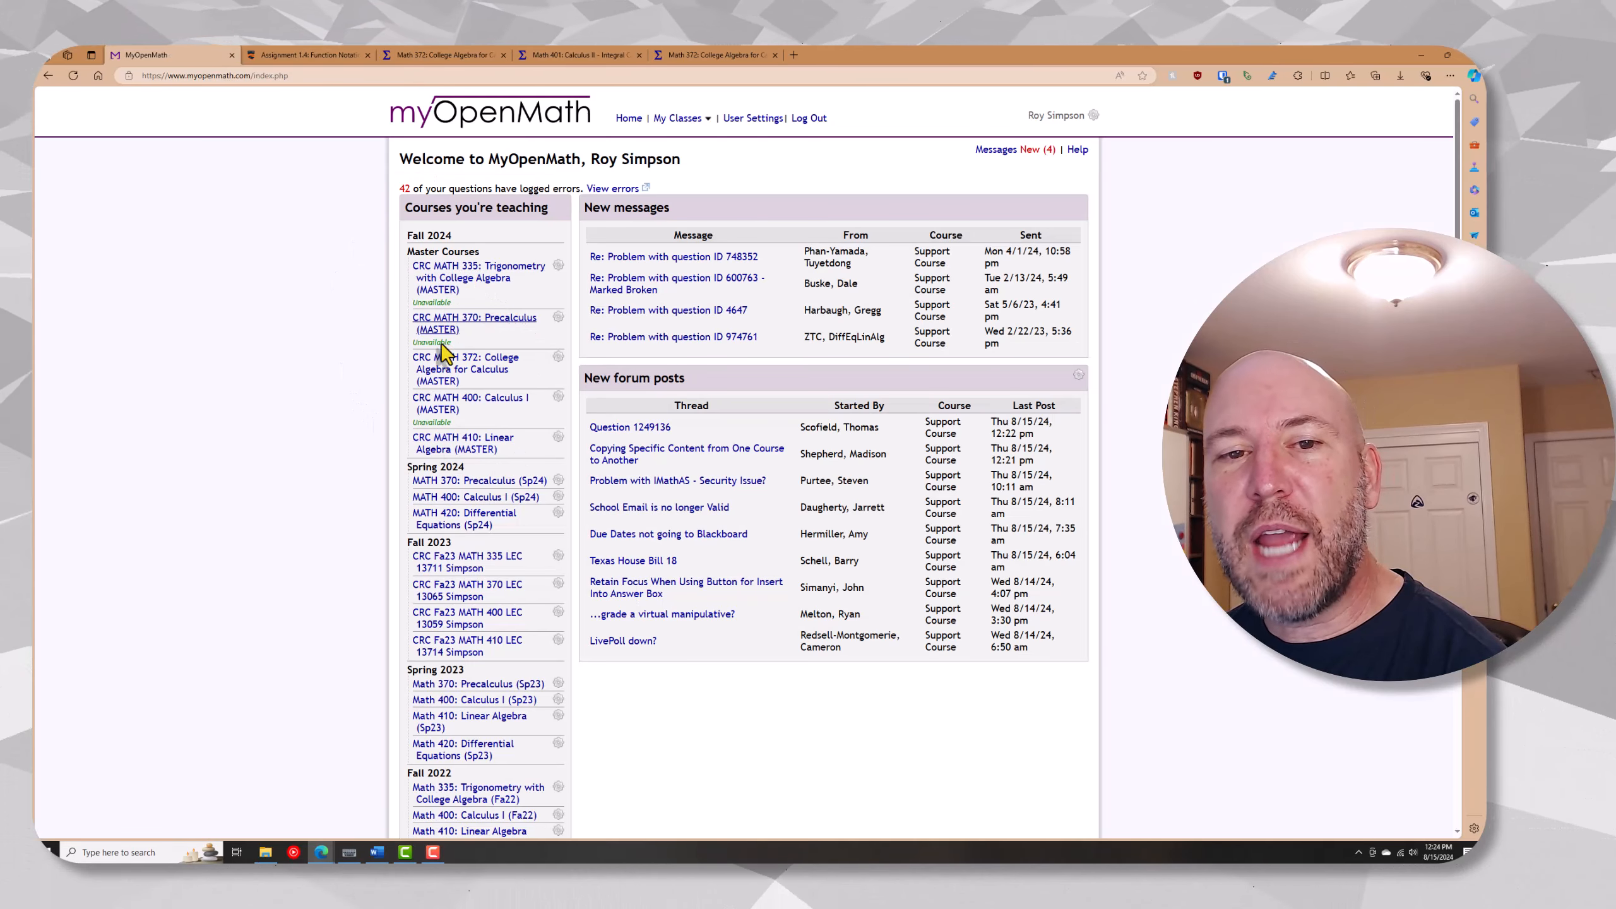
pyautogui.scroll(-15, 474, 385)
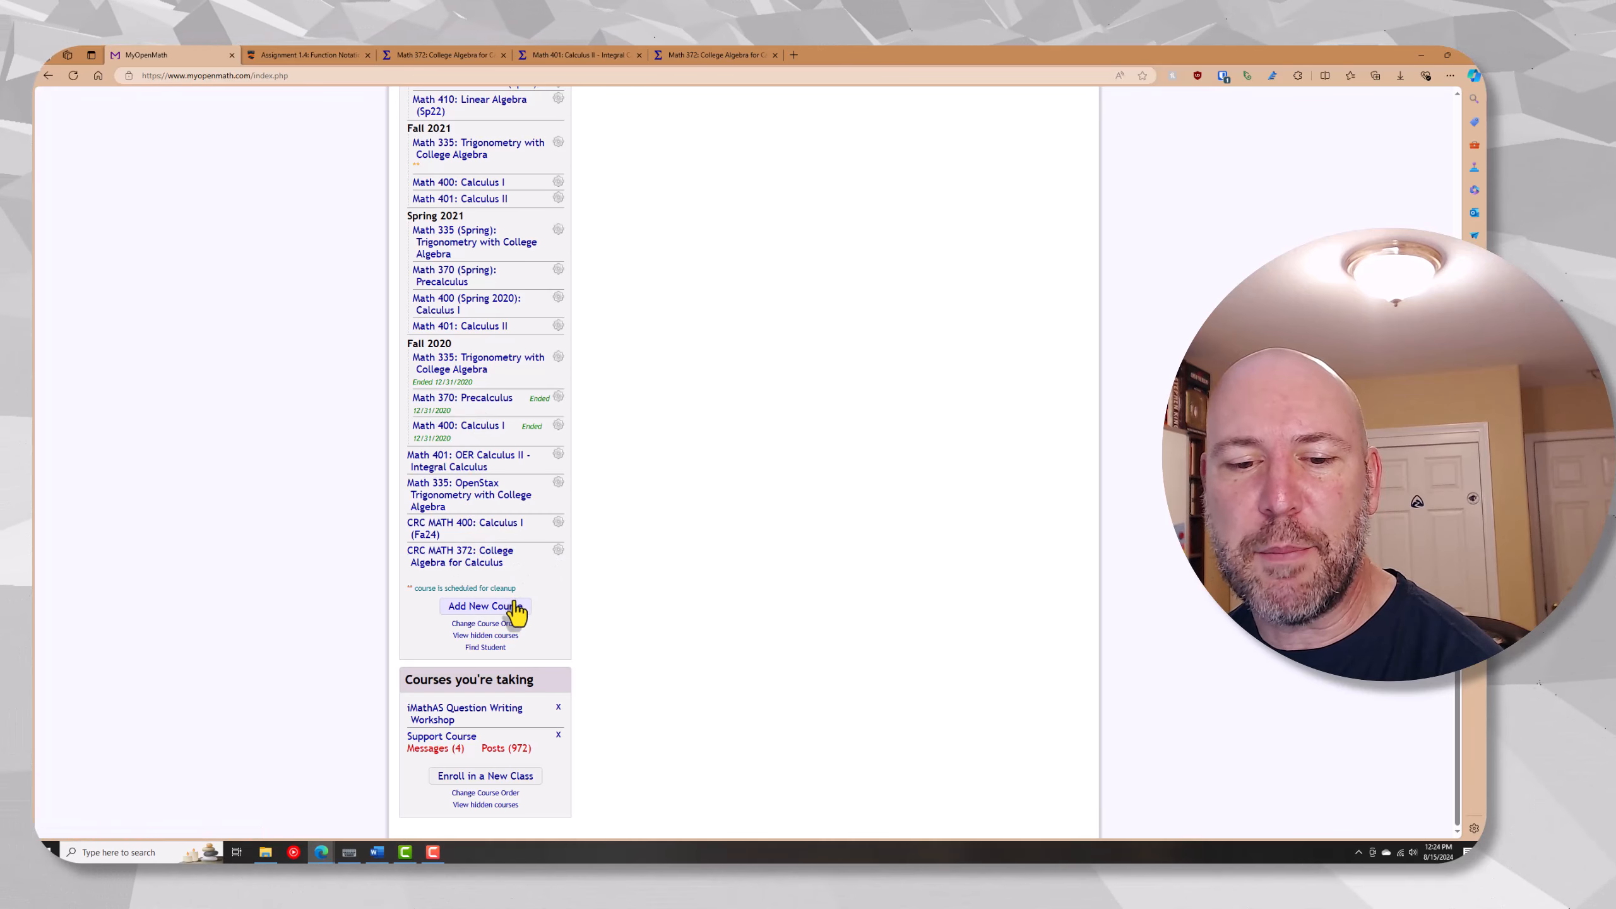
pyautogui.click(507, 627)
pyautogui.moveTo(453, 824); pyautogui.dragTo(462, 195)
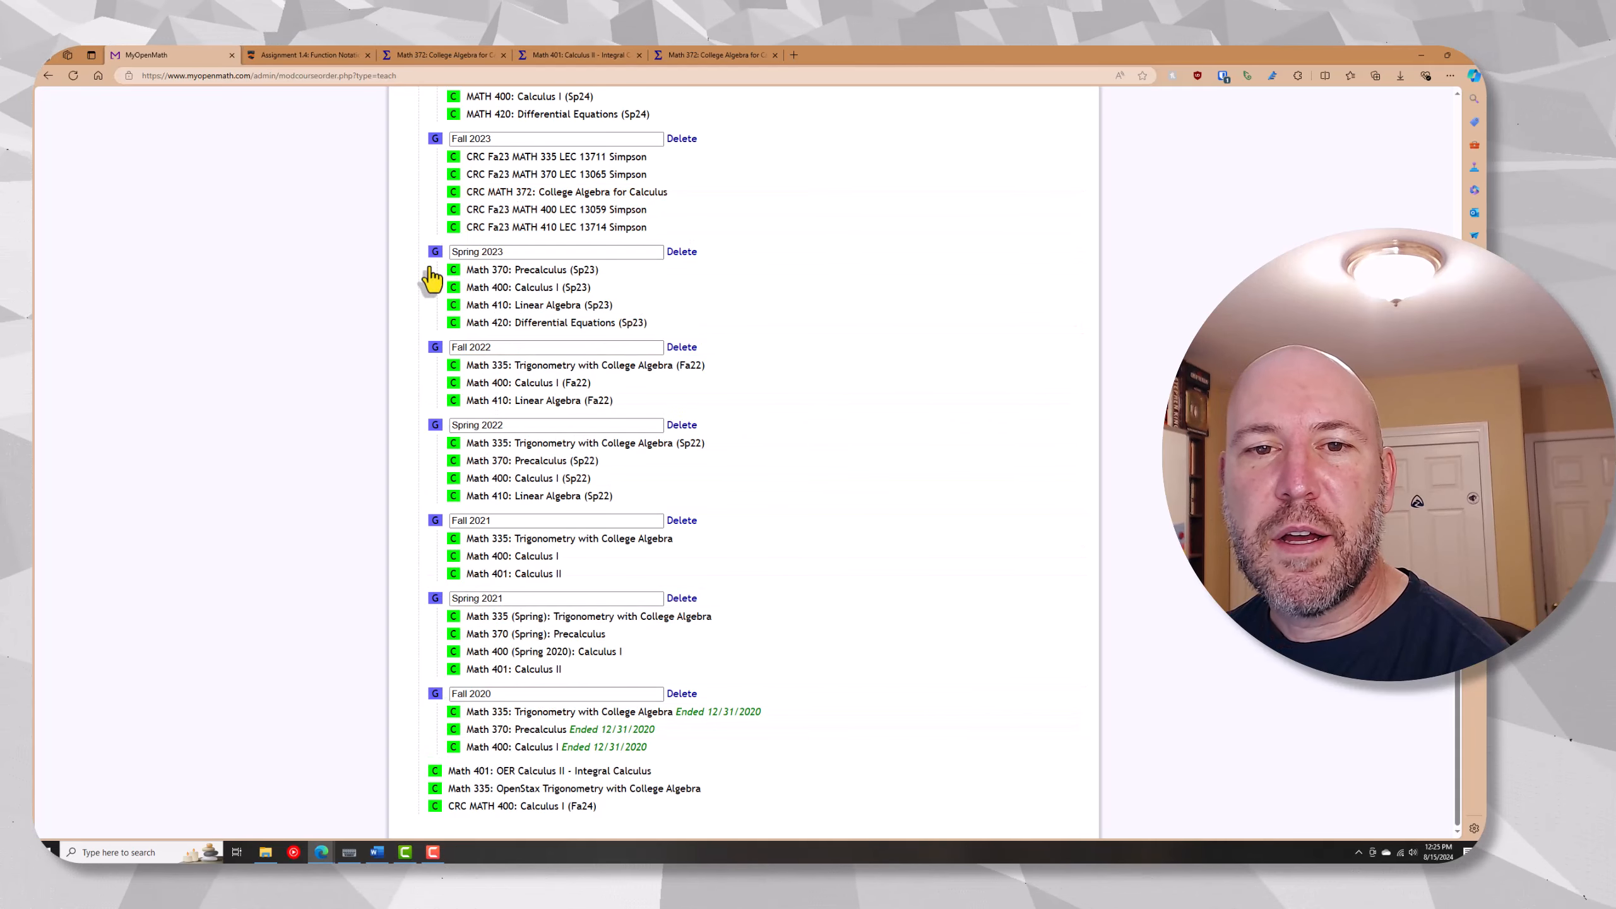
pyautogui.scroll(5, 430, 287)
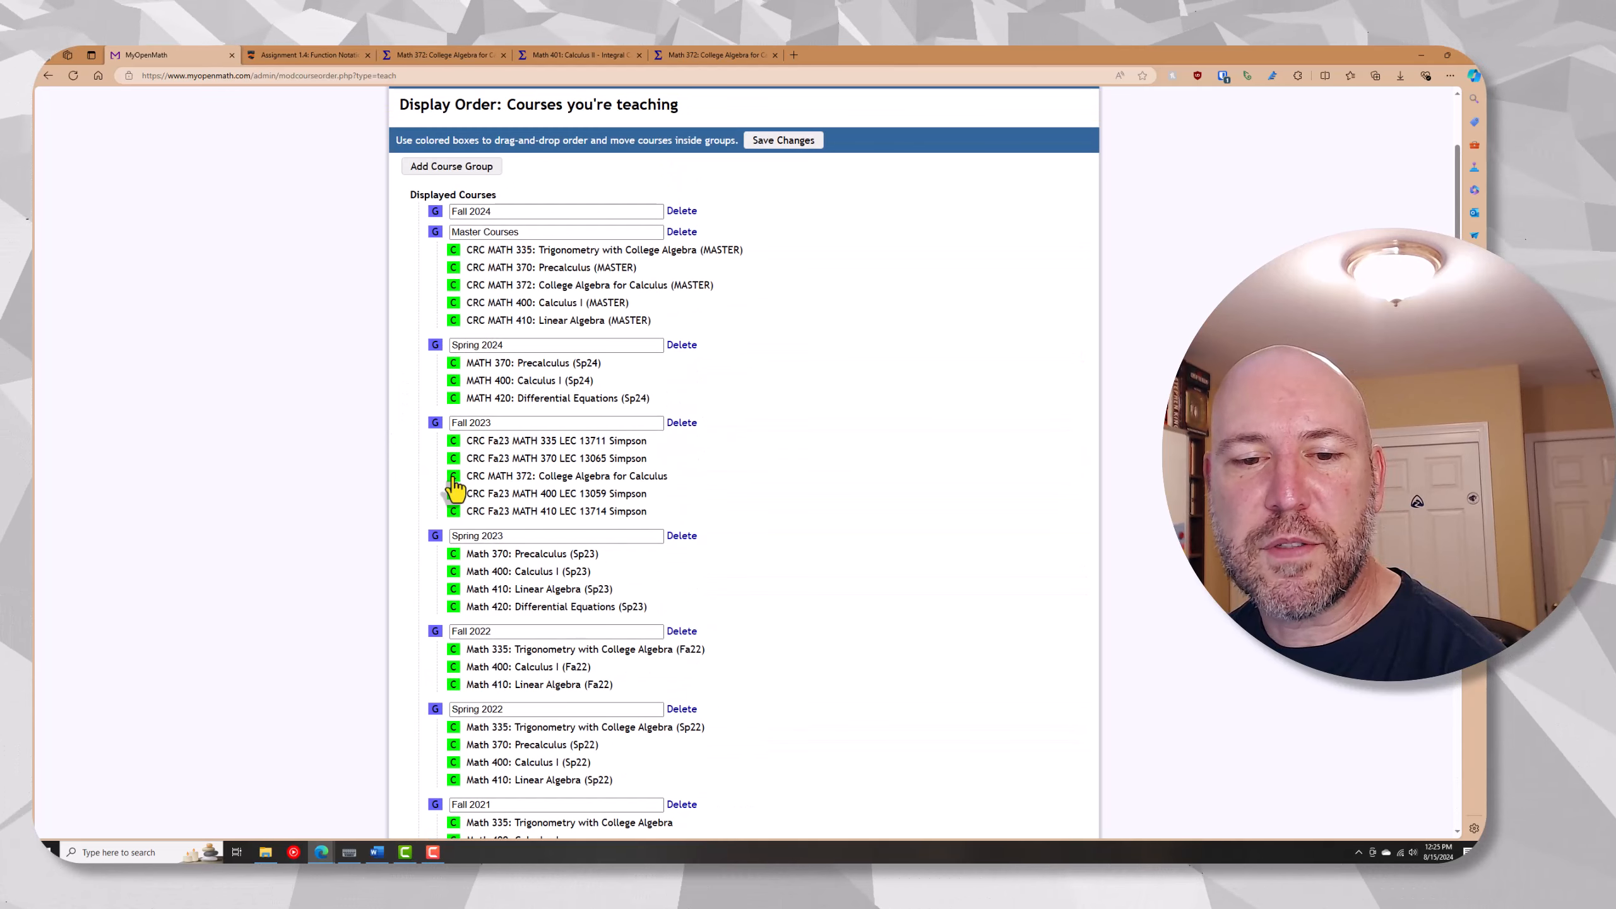
pyautogui.moveTo(449, 476); pyautogui.dragTo(456, 236)
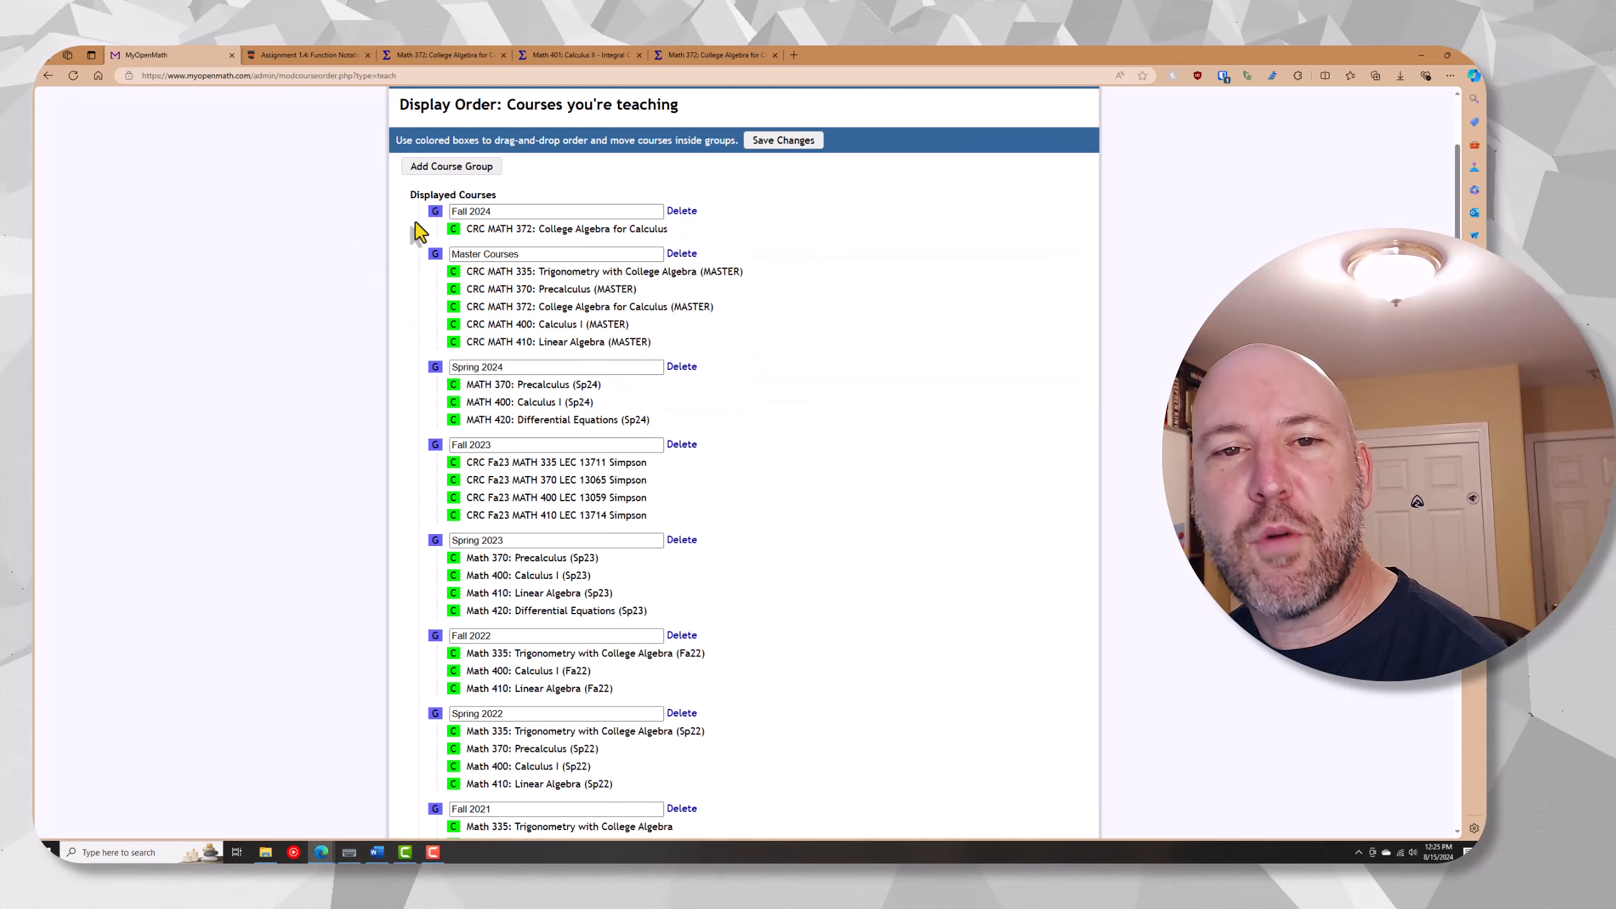
pyautogui.scroll(1, 420, 220)
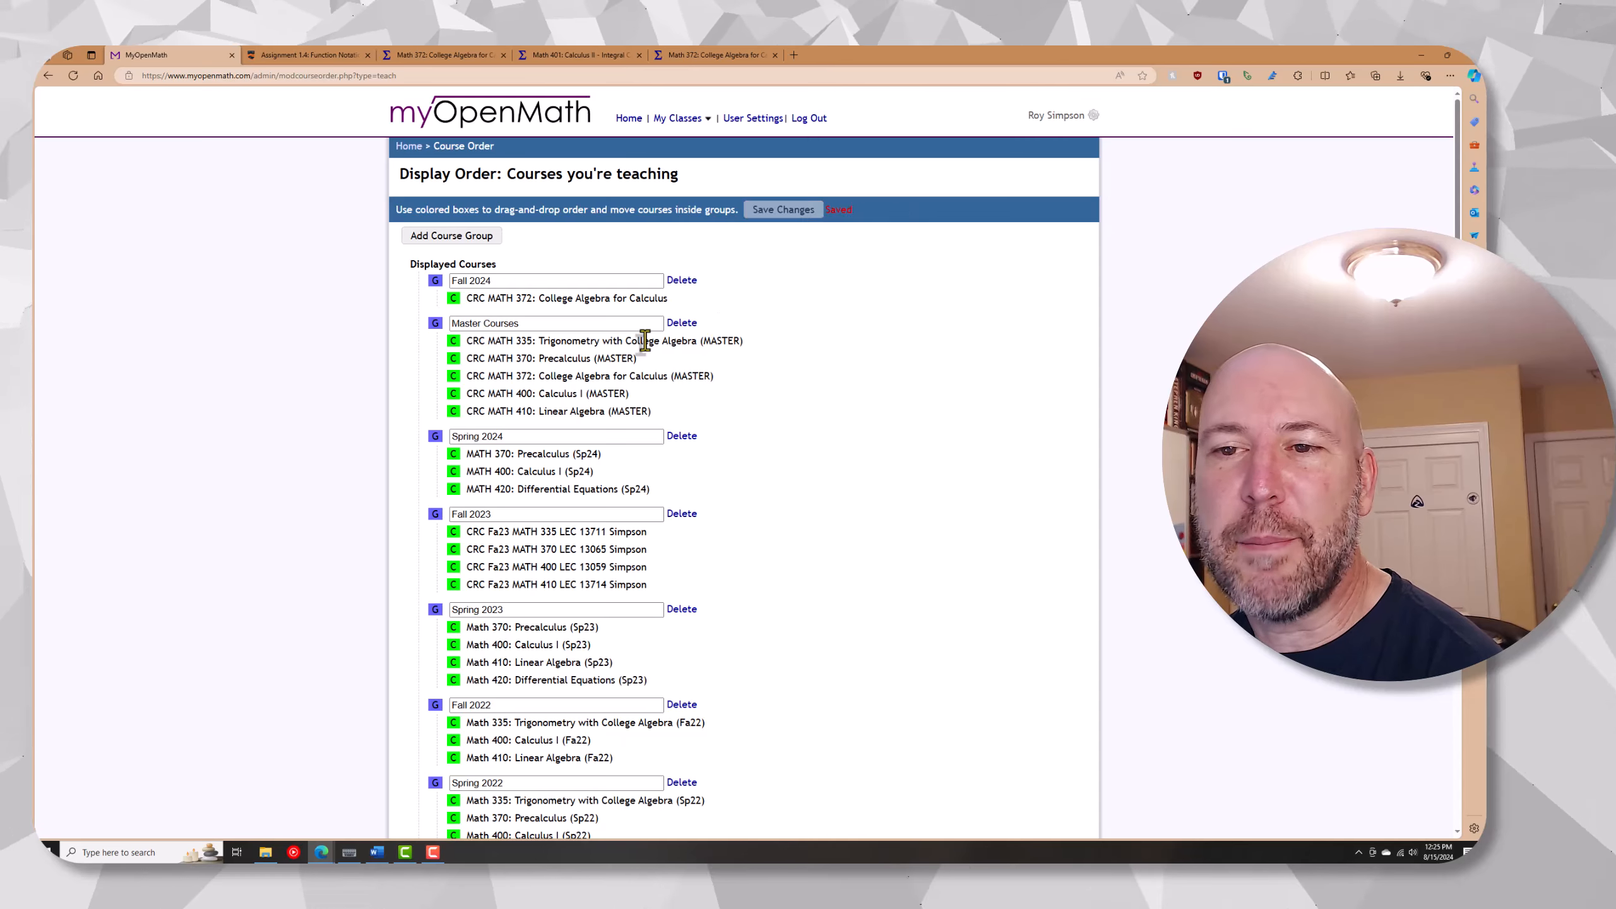
pyautogui.click(409, 146)
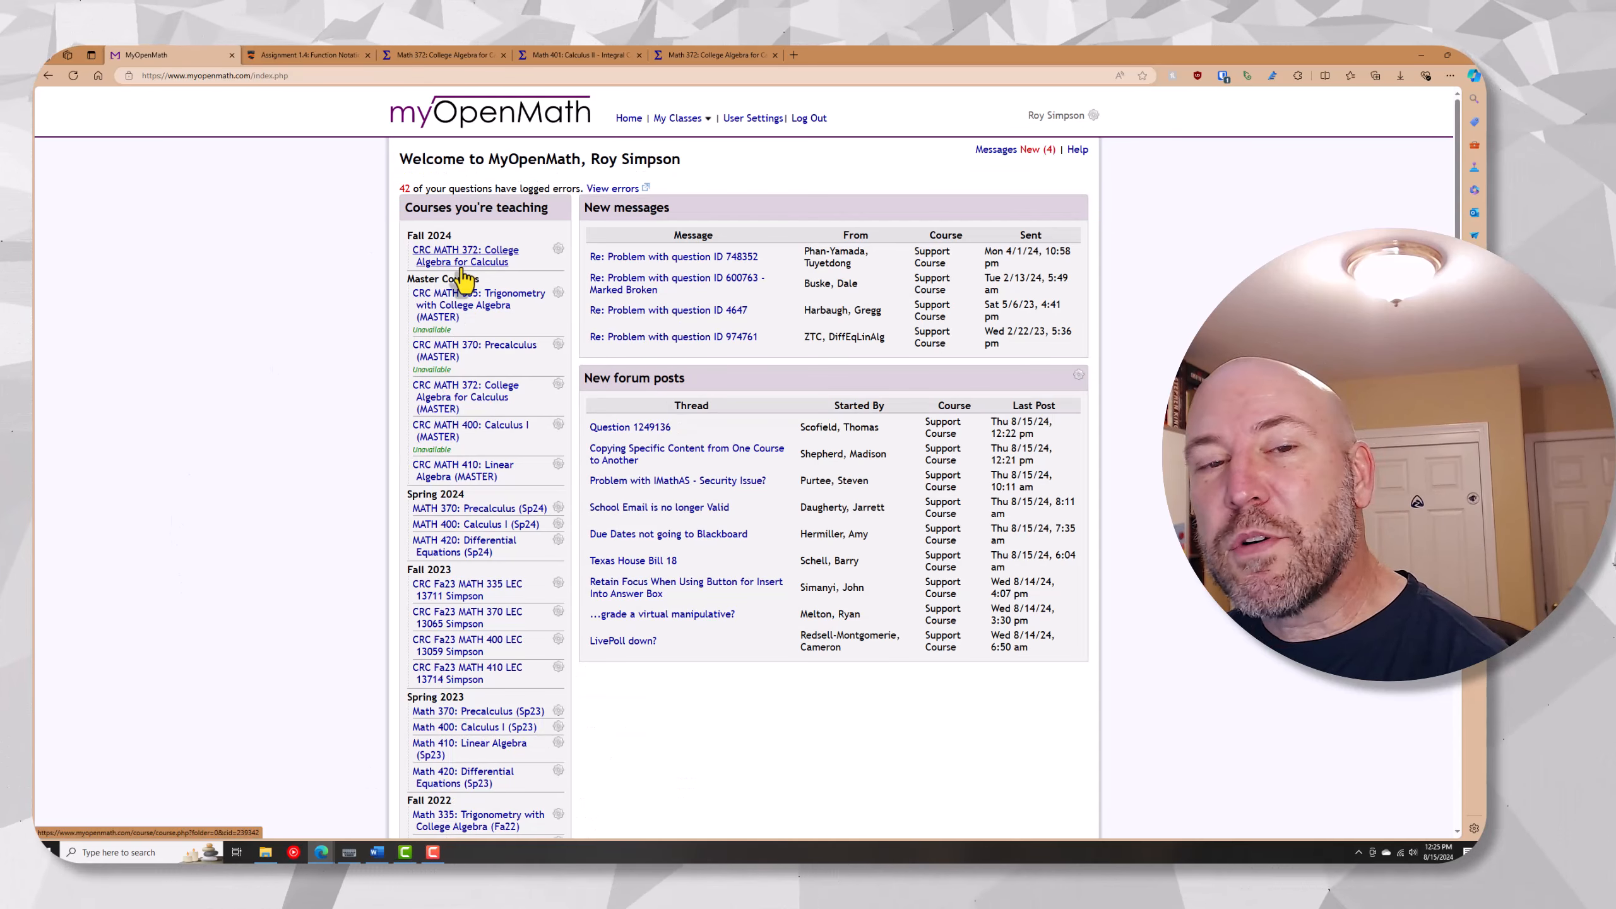
# Return to Canvas and link the course to the existing MyOpenMath course CRC MATH 372: College Algebra for Calculus from Assignment 1.4
pyautogui.click(324, 56)
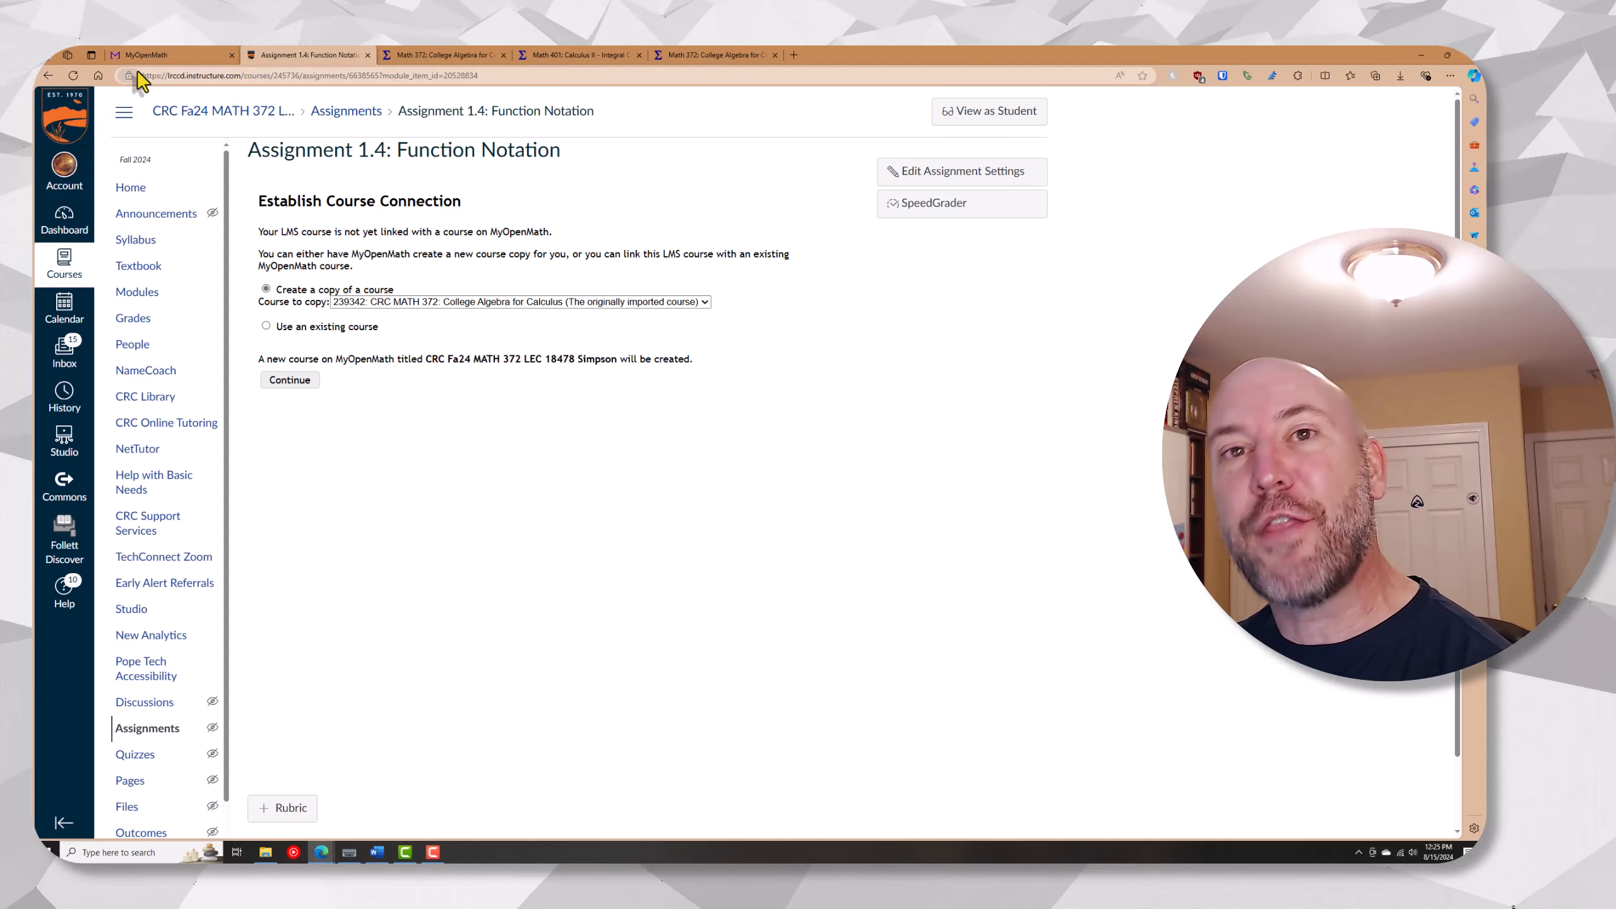
pyautogui.click(266, 325)
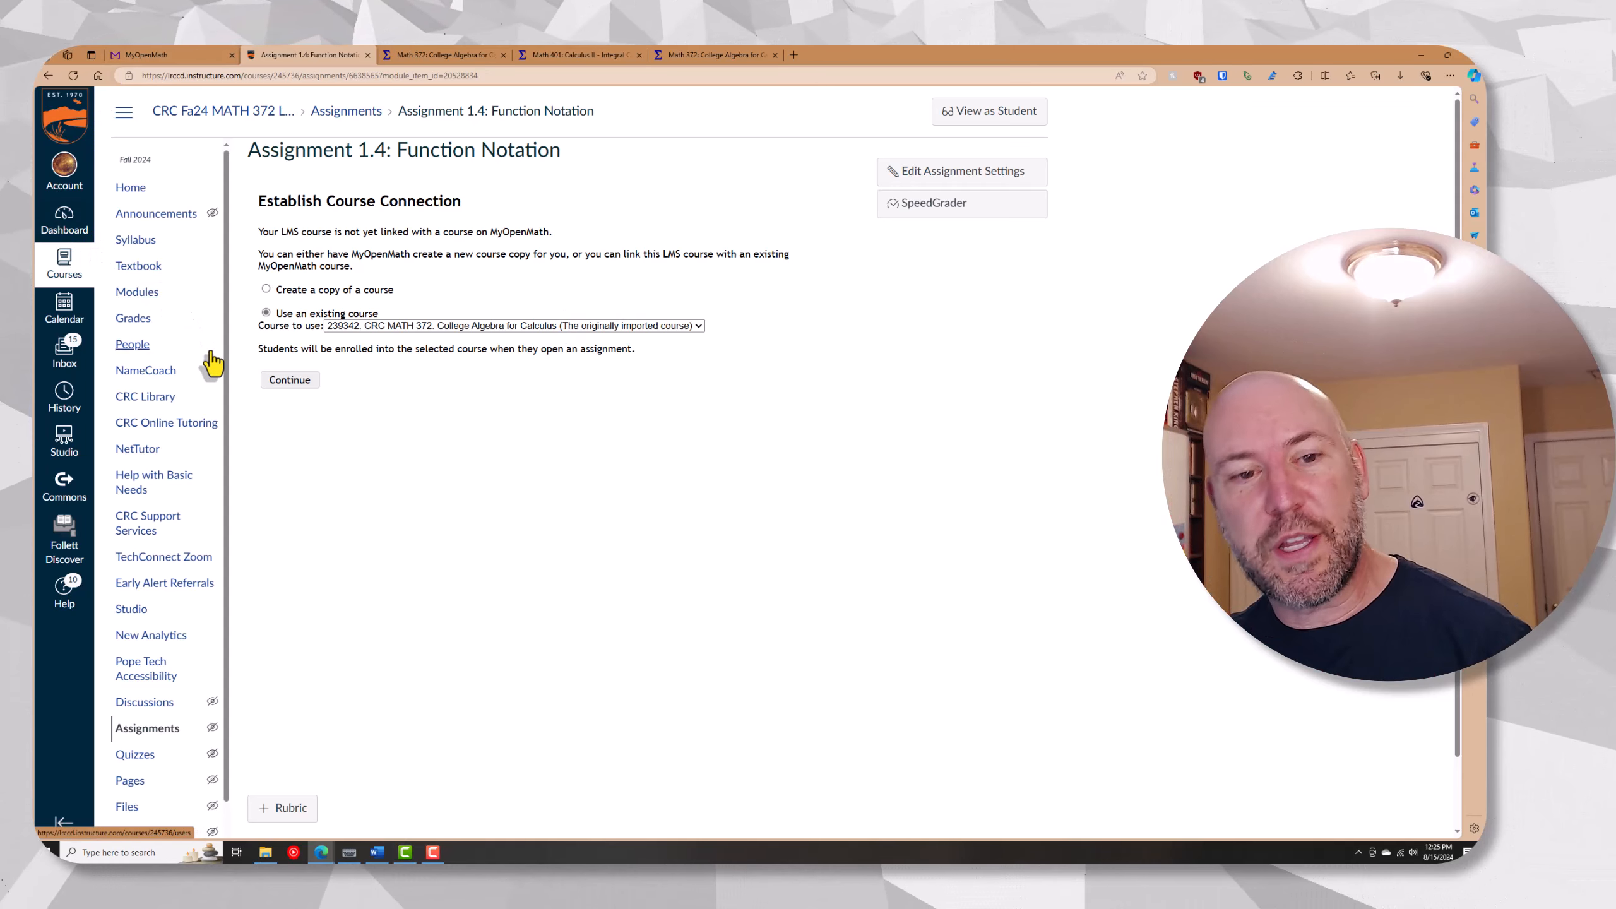
pyautogui.click(300, 391)
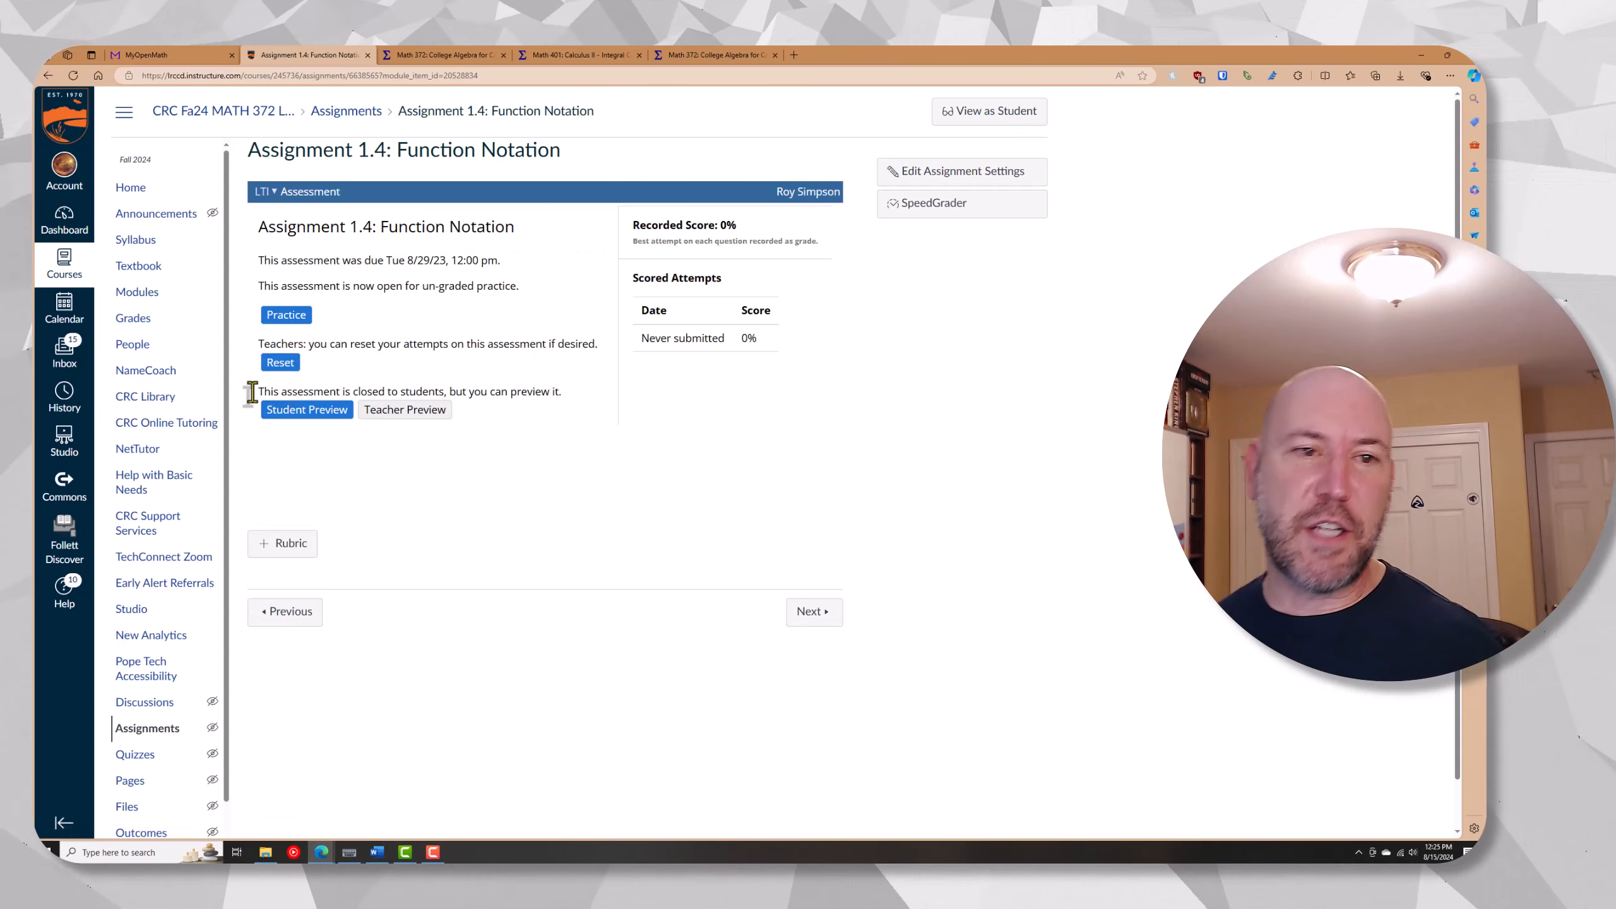
pyautogui.moveTo(145, 56)
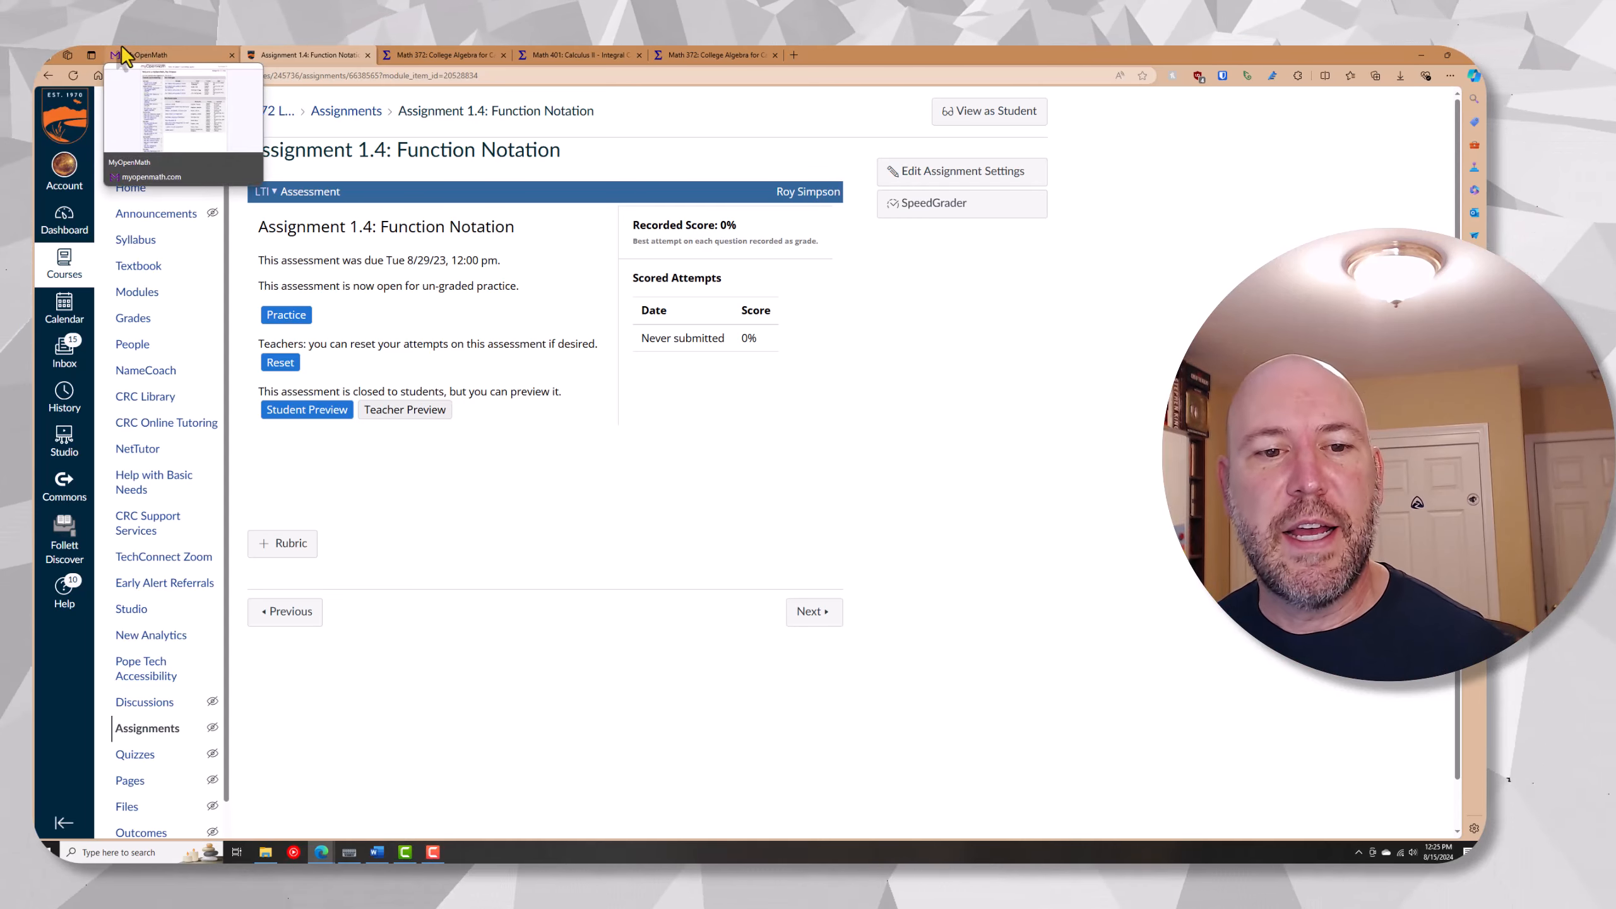
# Start the student preview of Assignment 1.4: Function Notation and look over its first question
pyautogui.click(343, 412)
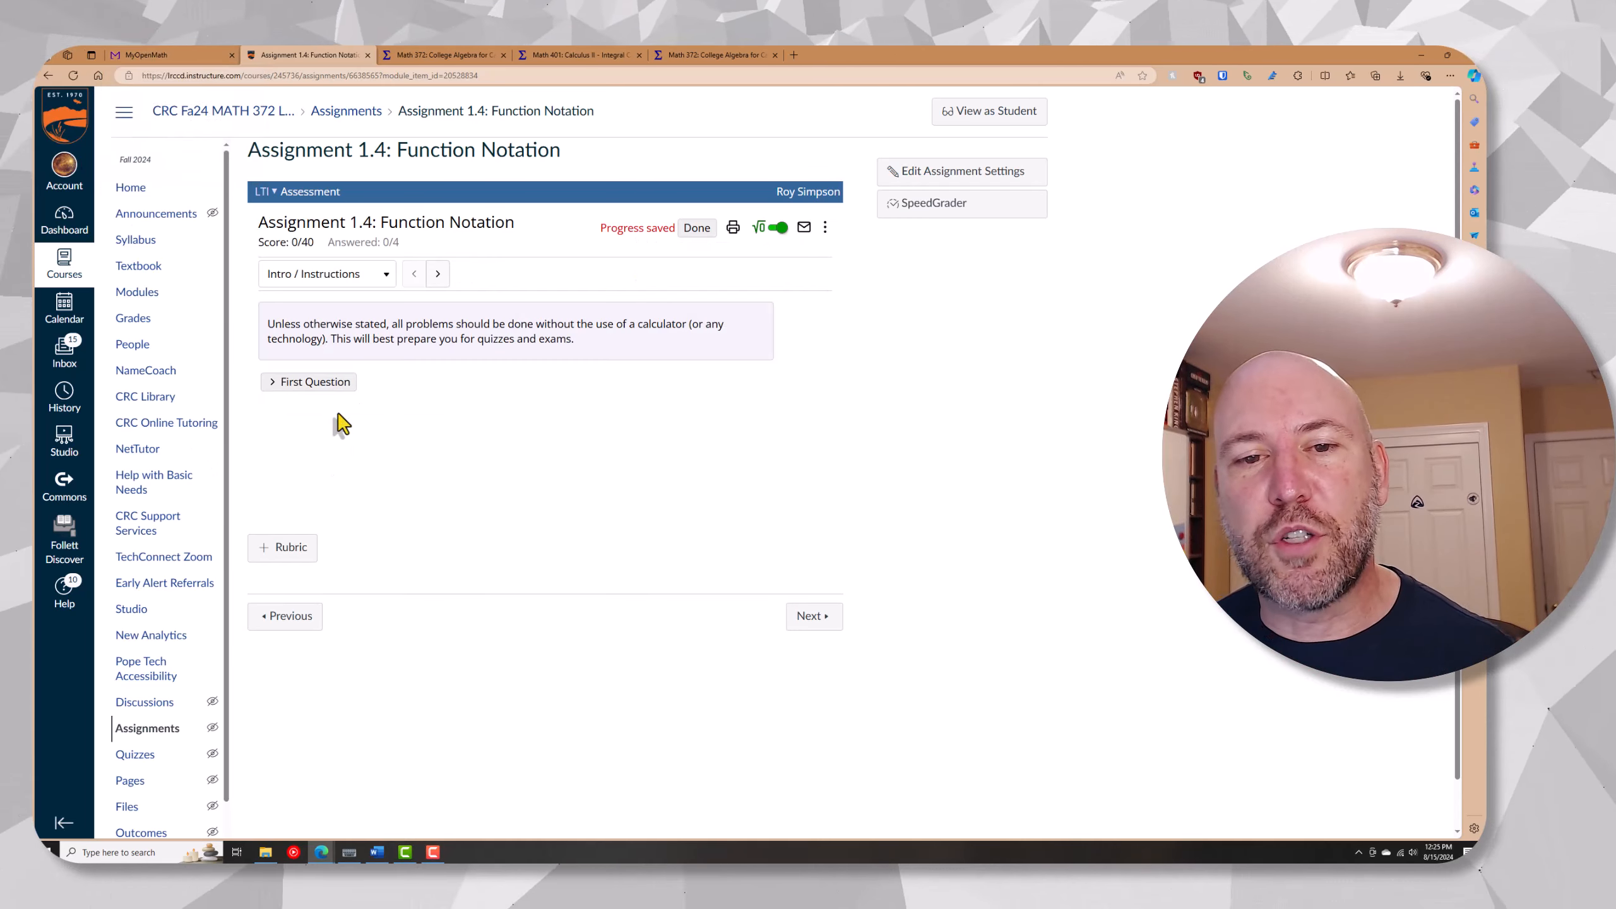
pyautogui.click(309, 382)
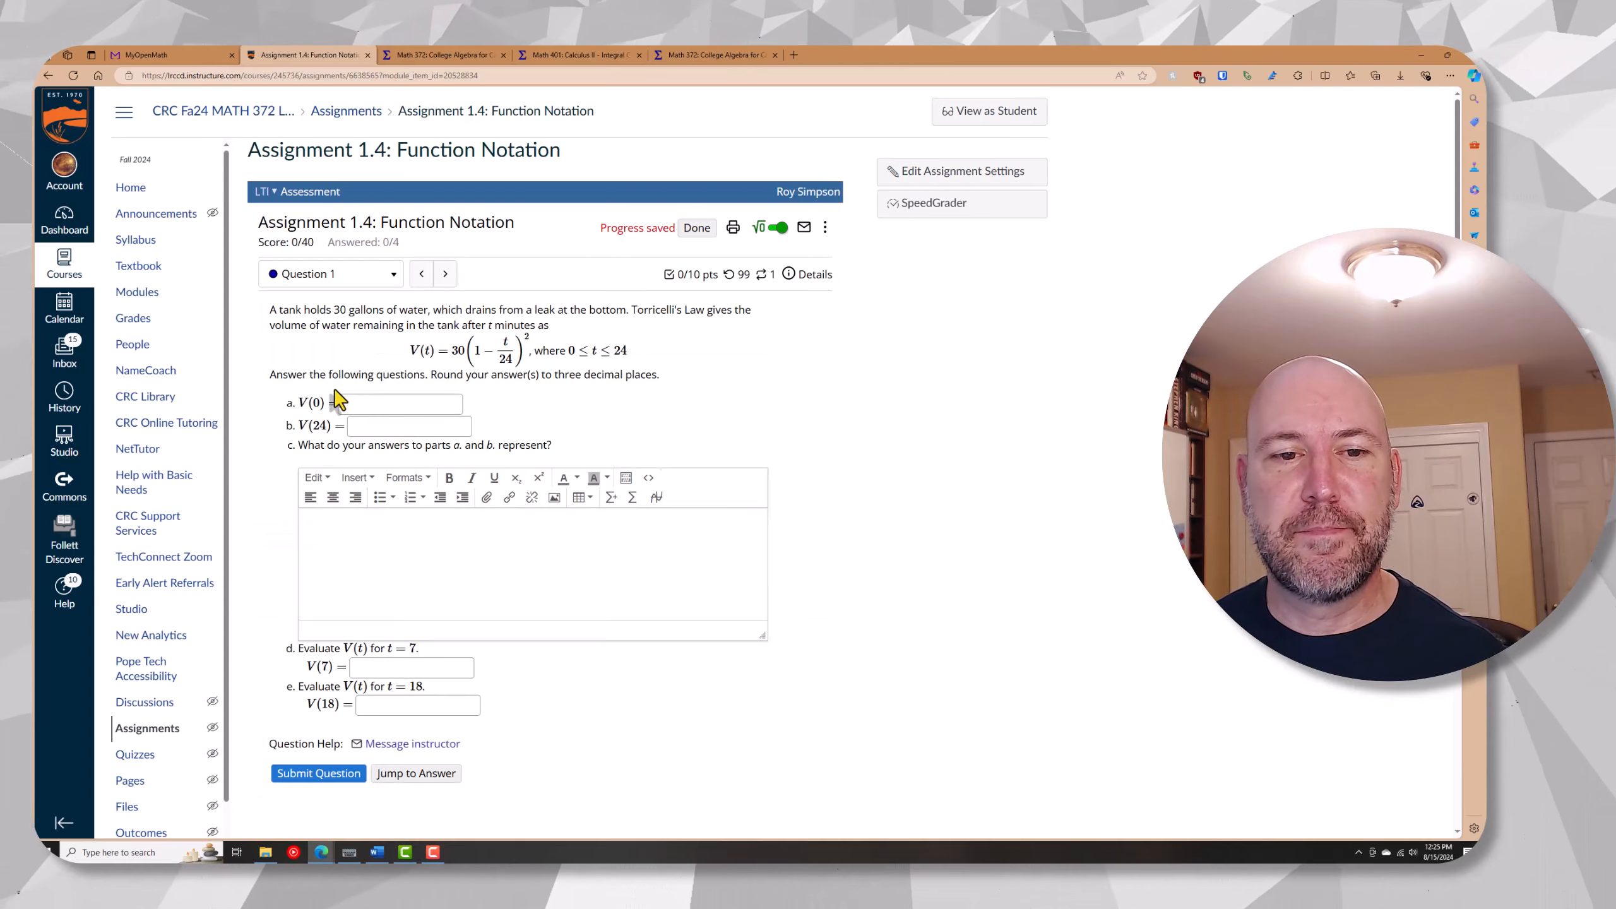
pyautogui.scroll(-2, 740, 462)
pyautogui.scroll(2, 740, 466)
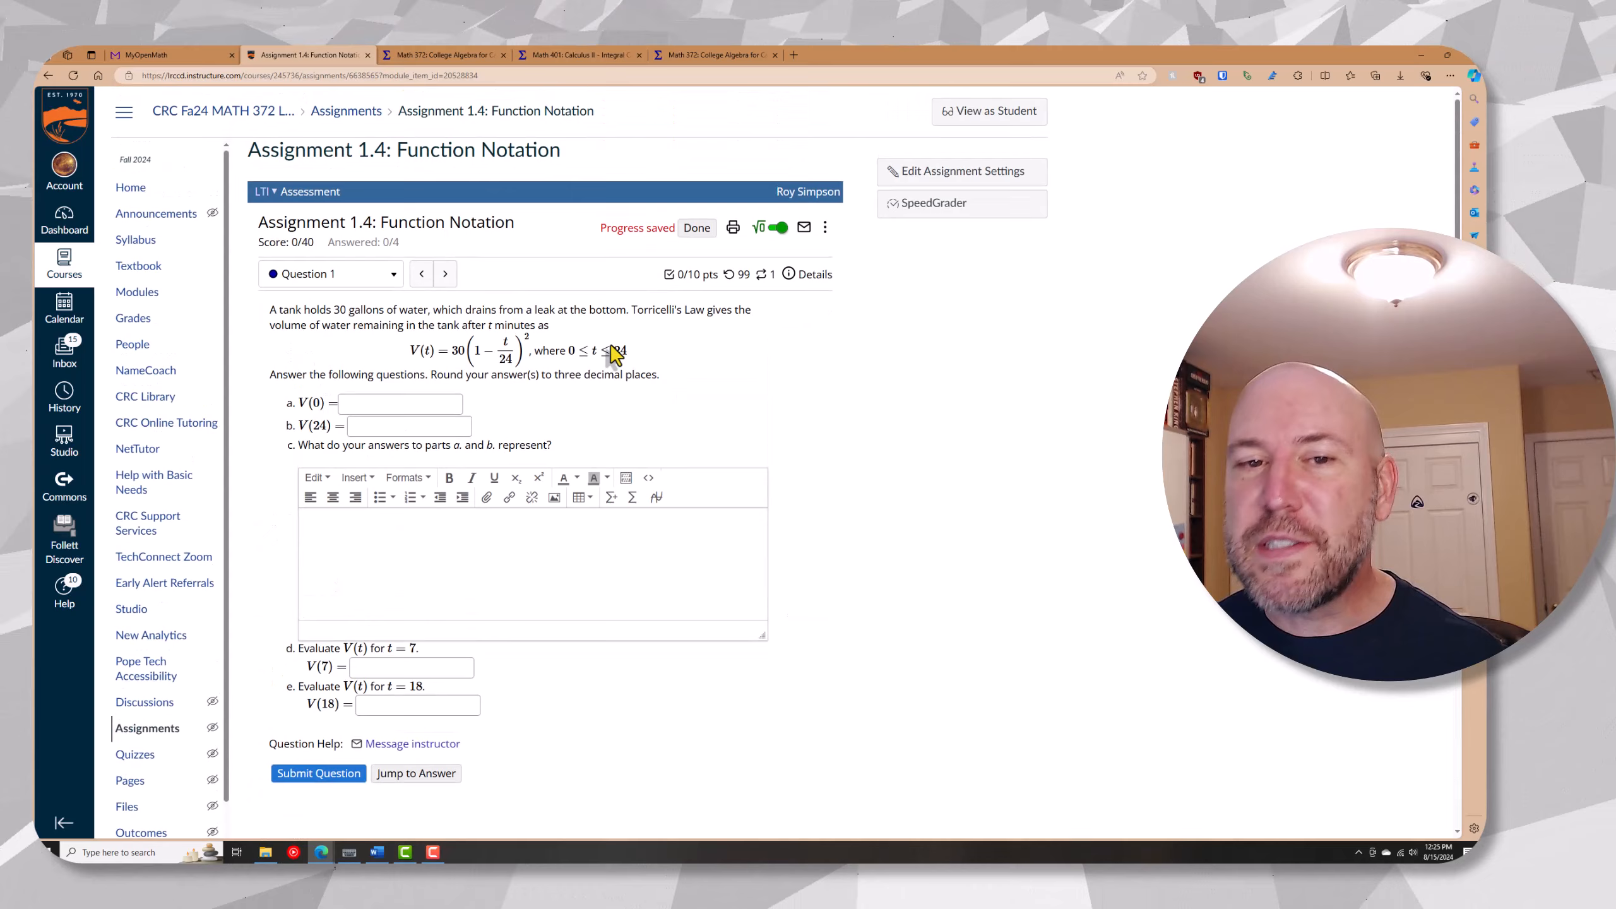
# Advance through the assignment preview to Question 4 and read through the marginal tax problem and all its parts
pyautogui.click(445, 275)
pyautogui.click(445, 275)
pyautogui.click(446, 275)
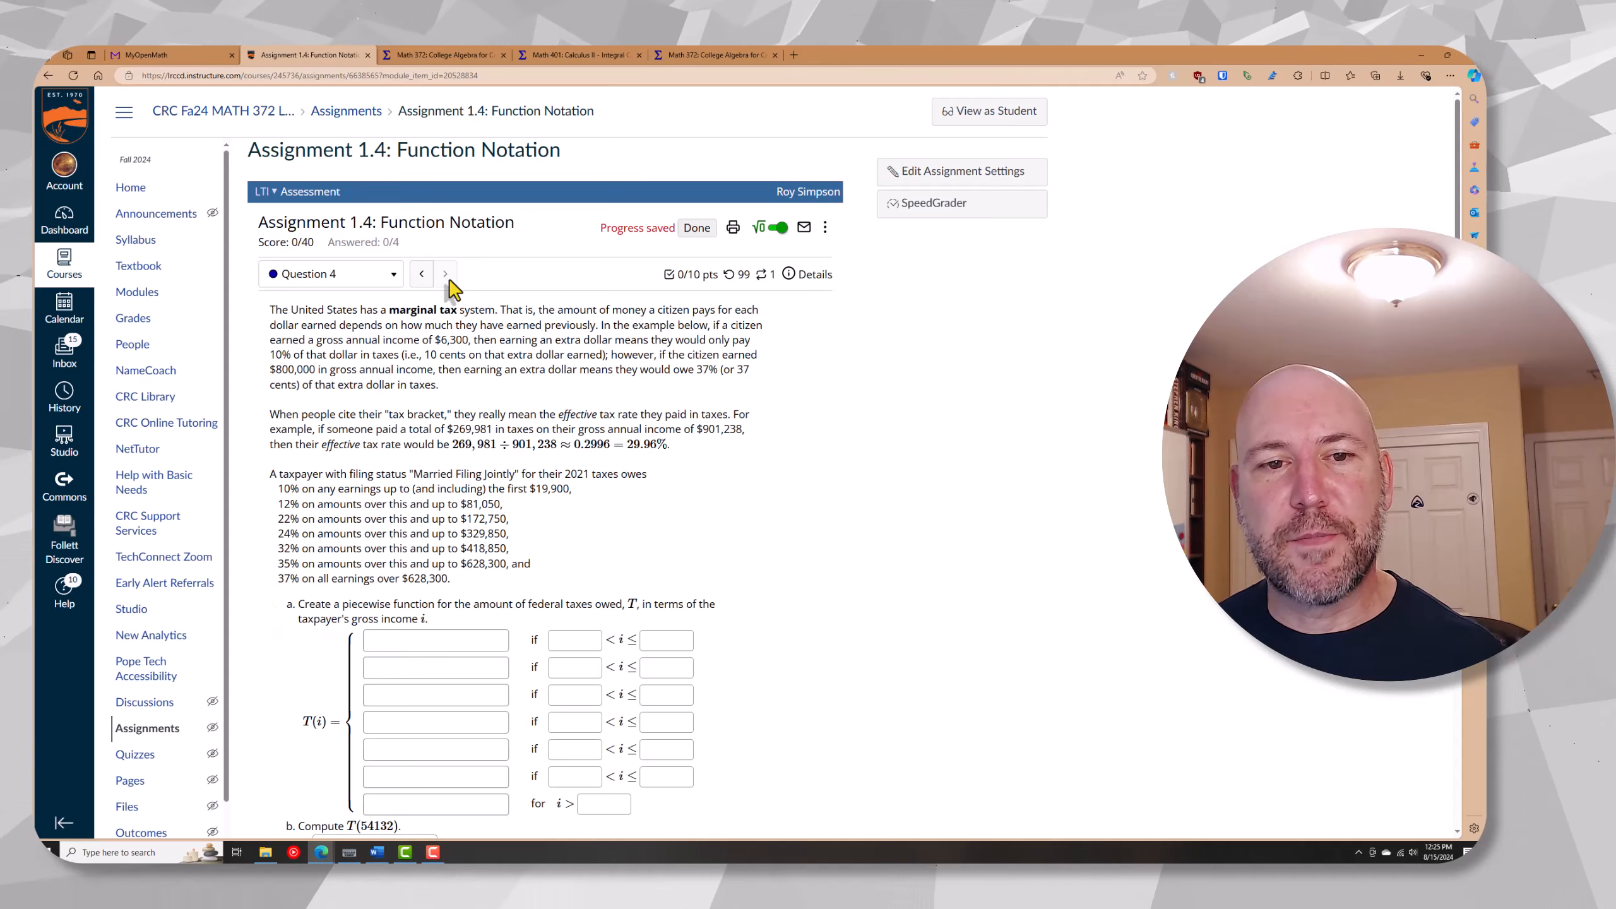
pyautogui.scroll(-3, 439, 475)
pyautogui.scroll(-2, 439, 474)
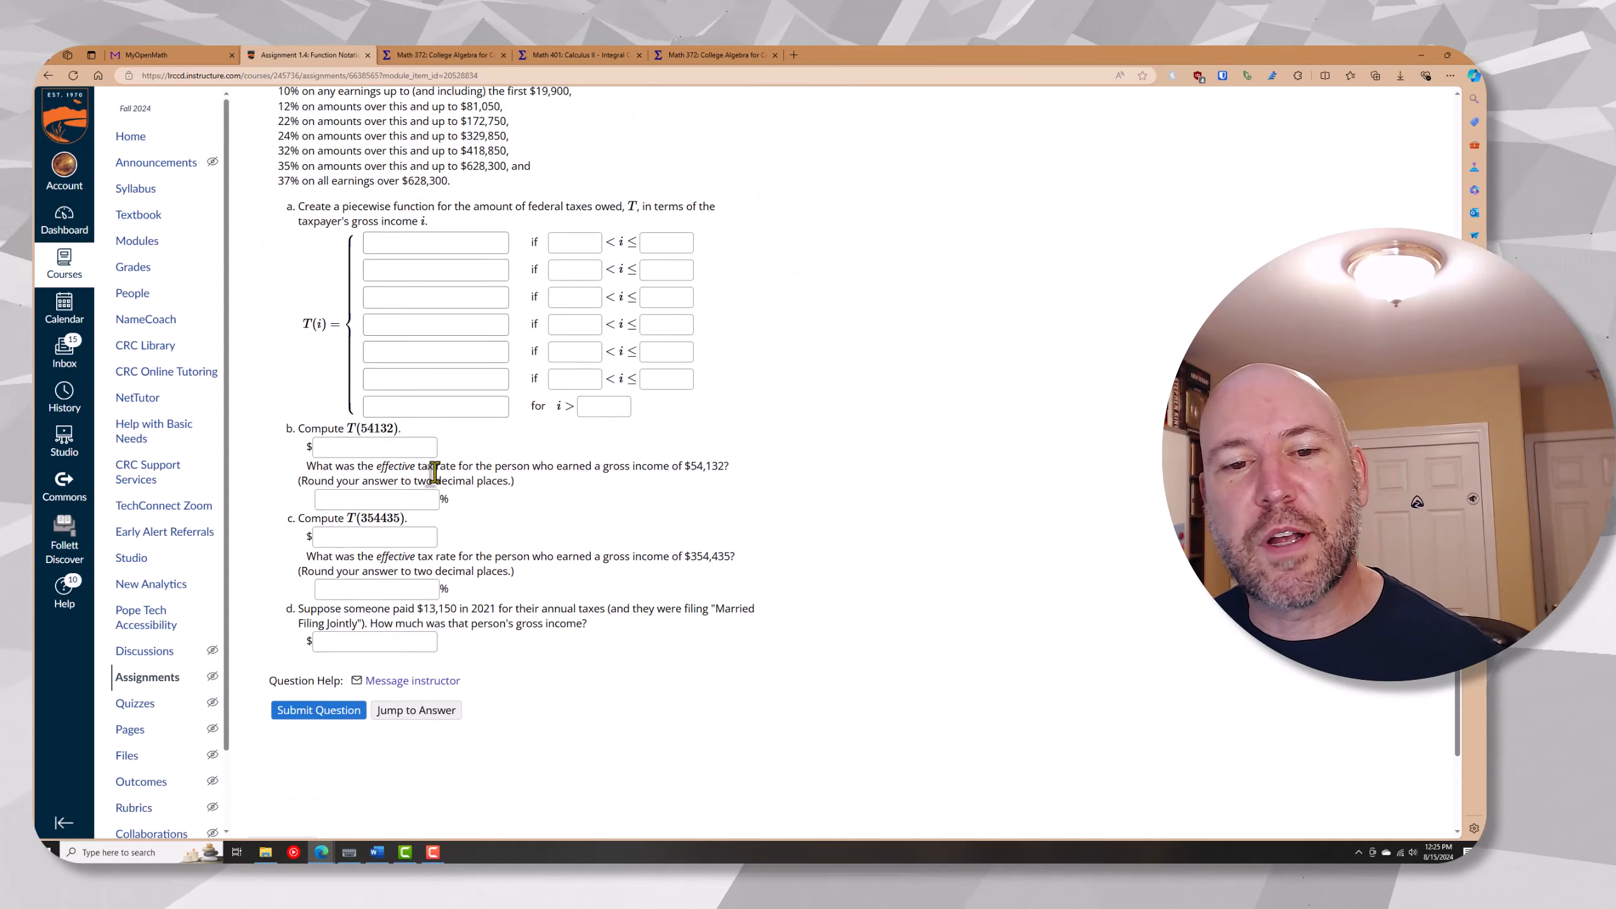
pyautogui.scroll(5, 436, 469)
pyautogui.scroll(-1, 436, 465)
pyautogui.scroll(-1, 437, 464)
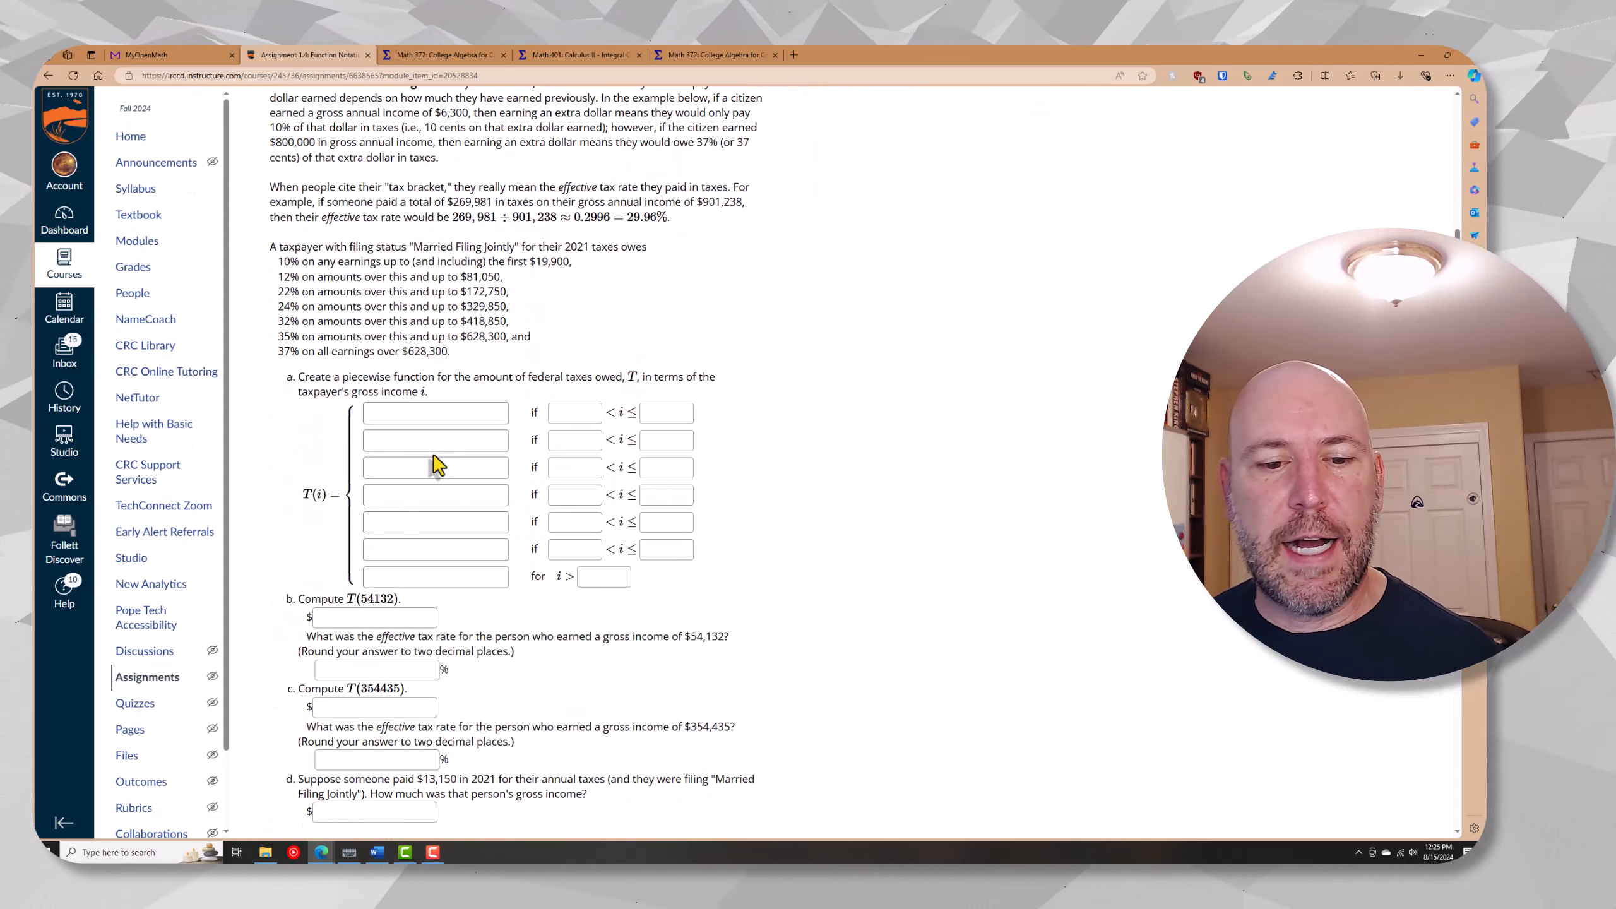
pyautogui.scroll(3, 435, 464)
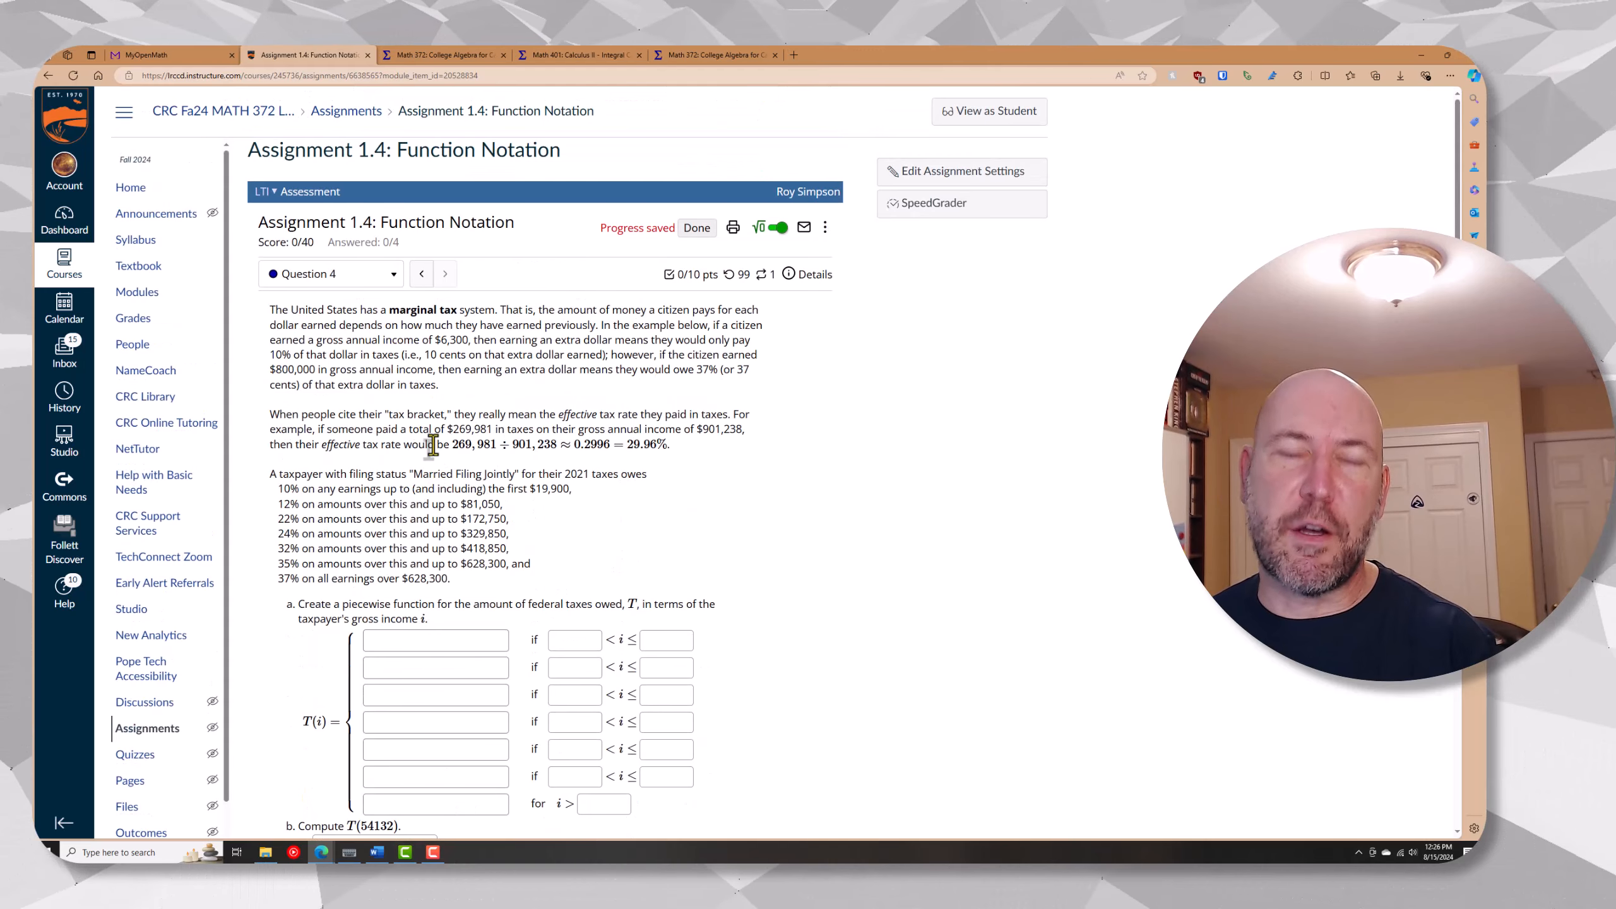